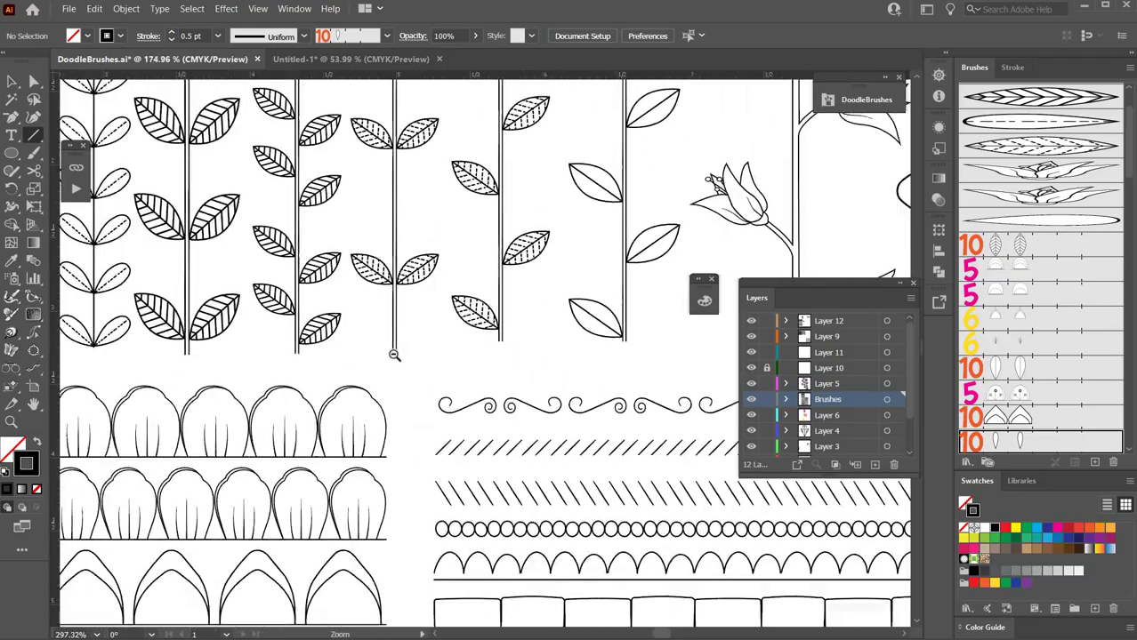
Examine the doodle borders, leafy stems and flower motifs in the DoodleBrushes document
drag(454, 343, 318, 388)
drag(573, 352, 364, 434)
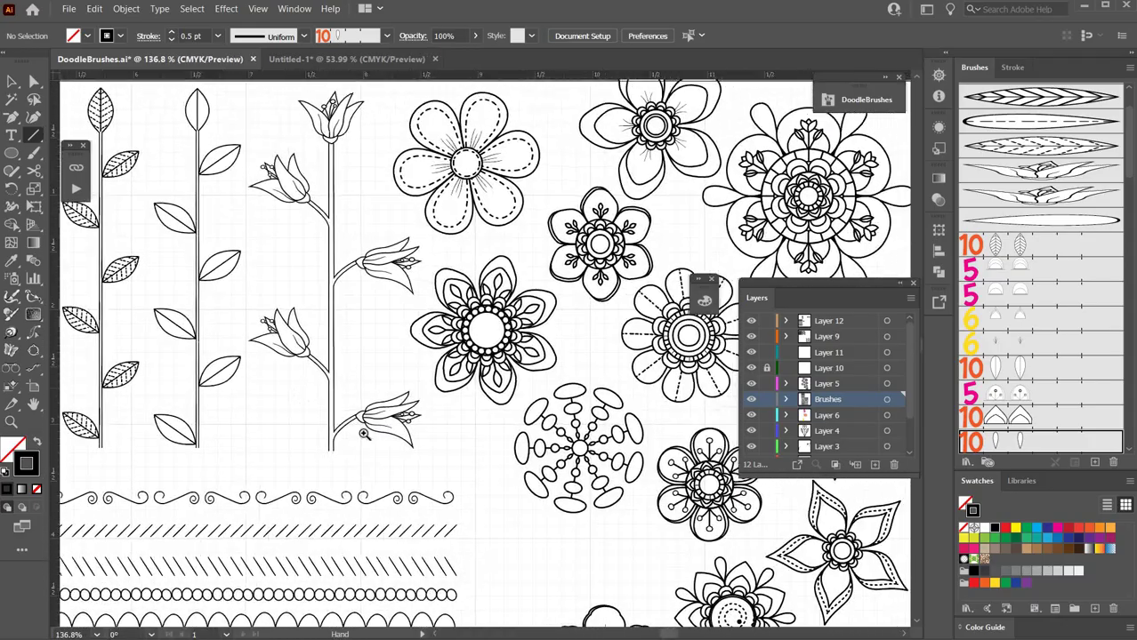
drag(389, 474, 305, 437)
drag(404, 407, 619, 245)
drag(418, 274, 675, 464)
drag(494, 400, 436, 353)
drag(436, 353, 372, 401)
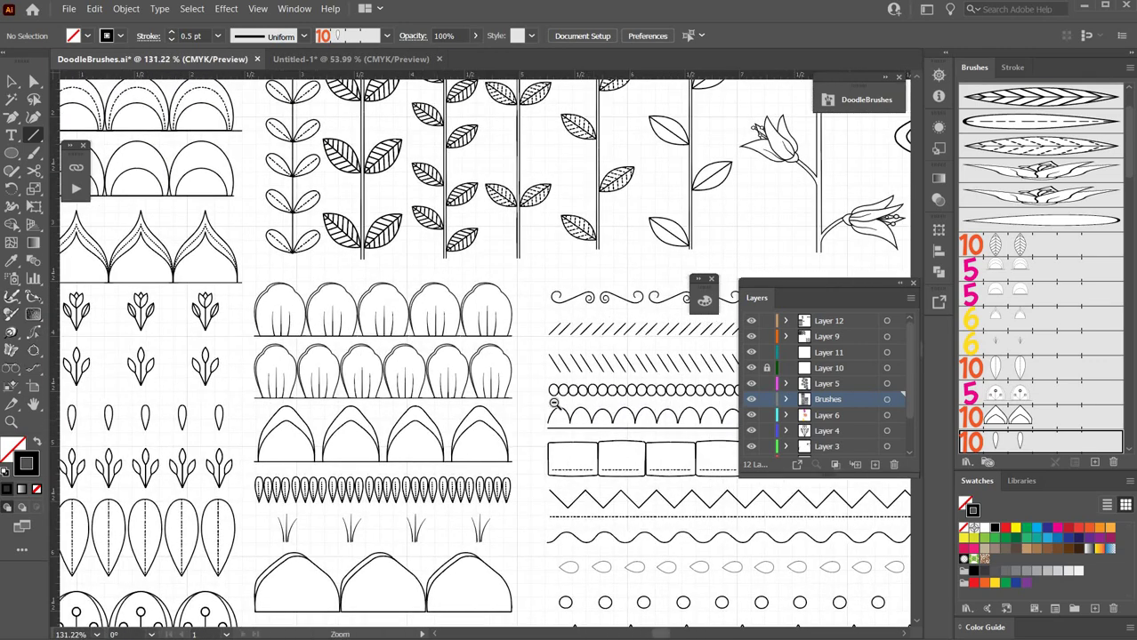
drag(554, 403, 389, 467)
drag(349, 197, 335, 233)
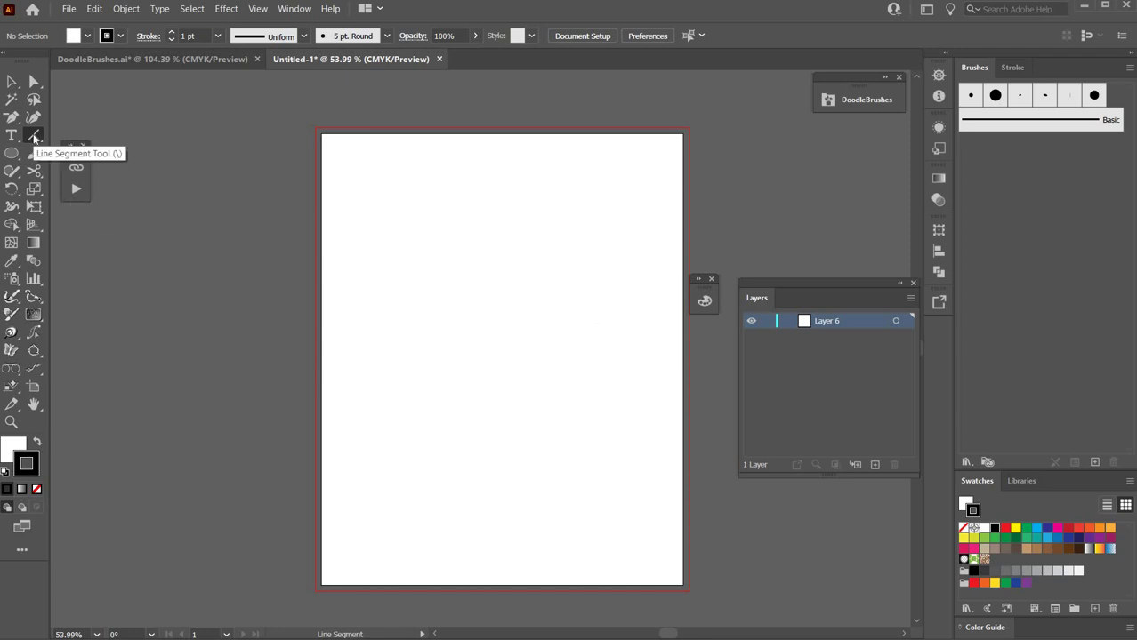
In the Untitled-1 document, draw a horizontal line 2 in long at 0° and centre it on the artboard
click(447, 254)
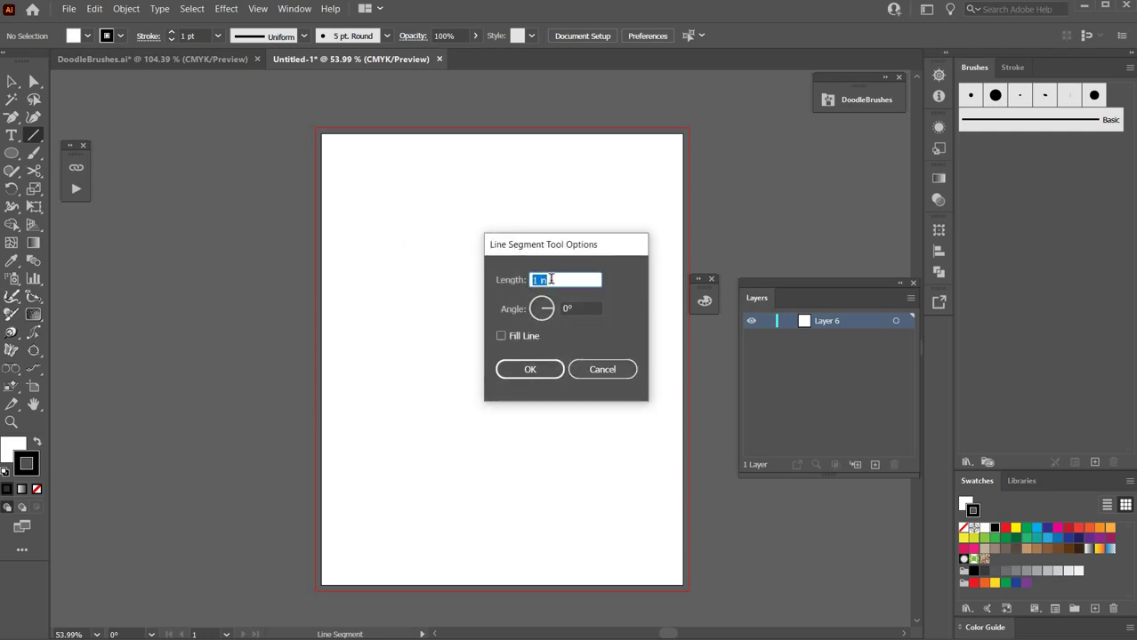
text(2)
key(Tab)
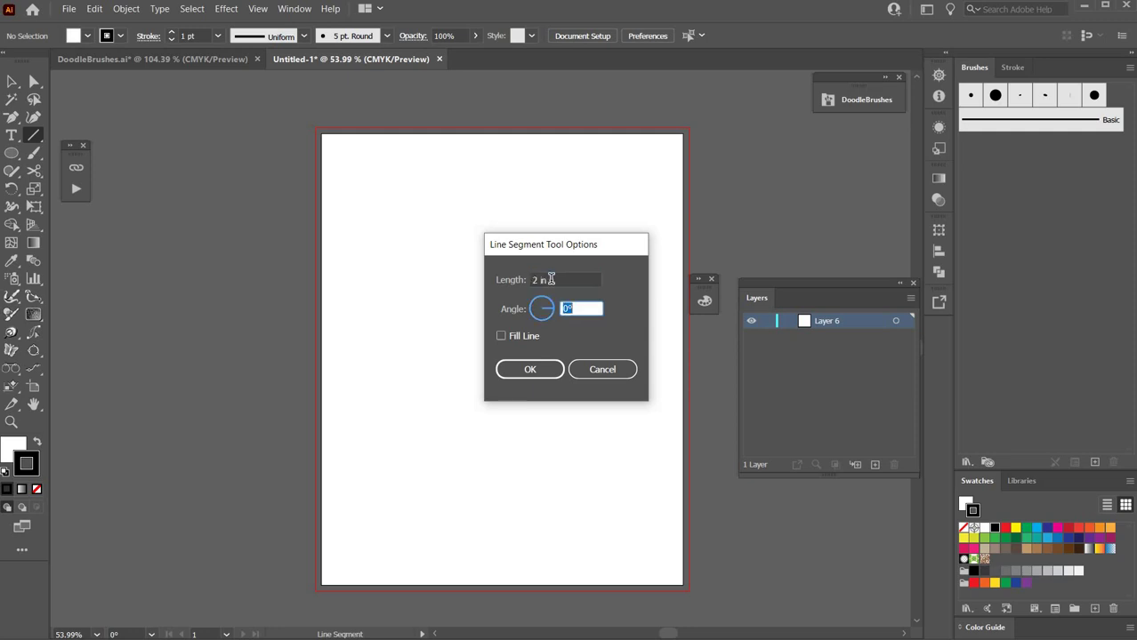
click(522, 372)
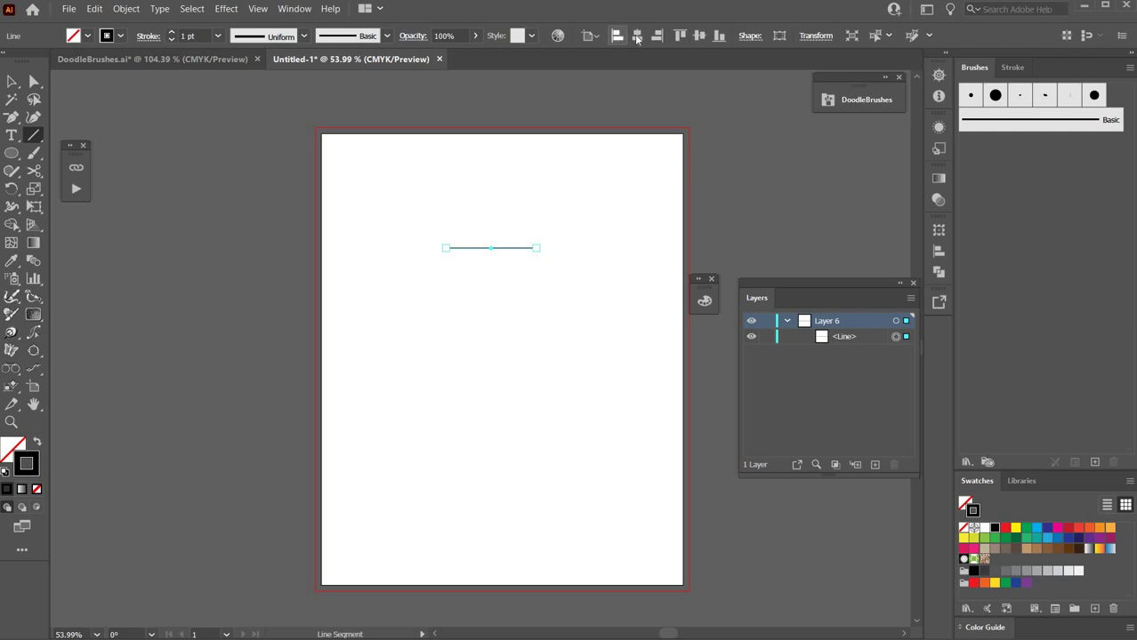
click(698, 40)
click(698, 39)
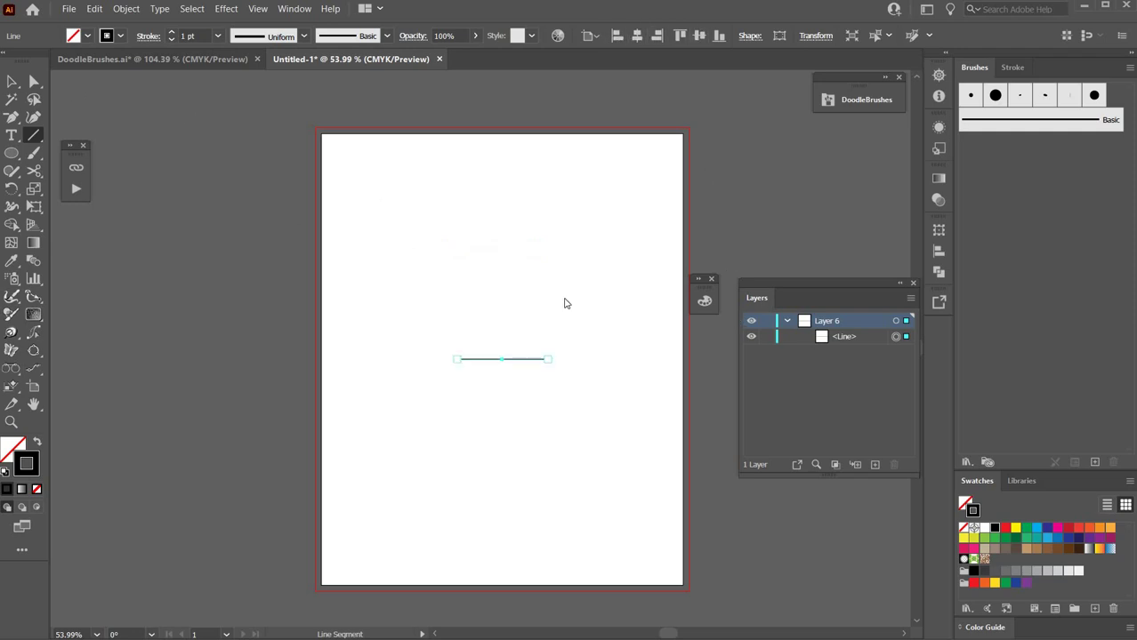
Draw a vertical line 2 in long at 90° and centre it on the artboard horizontally and vertically
click(568, 303)
key(Tab)
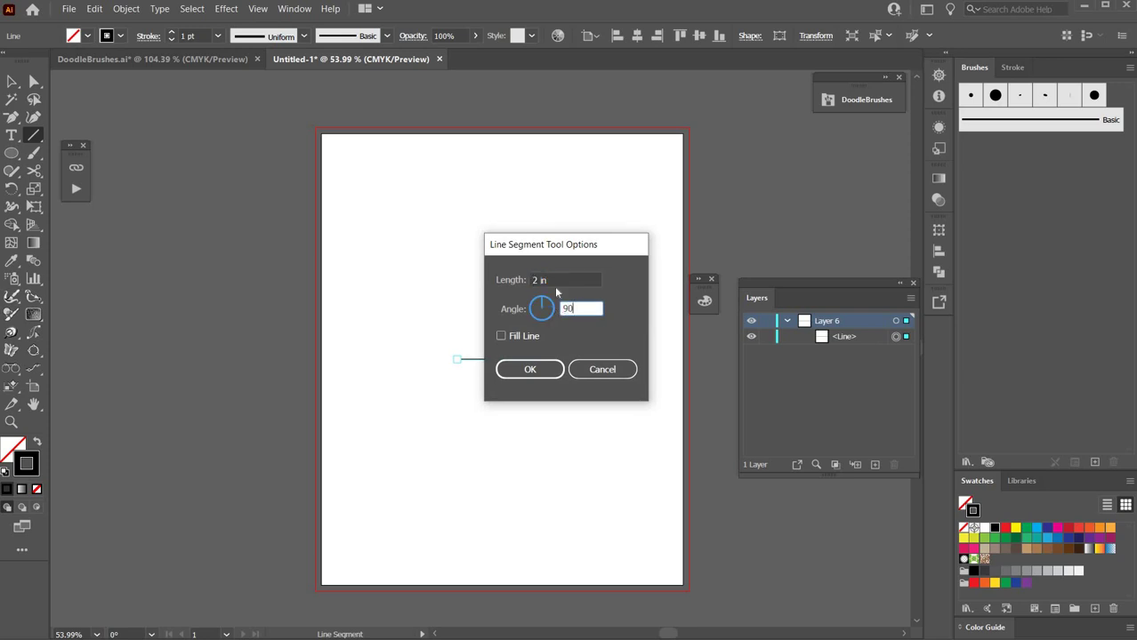
click(538, 369)
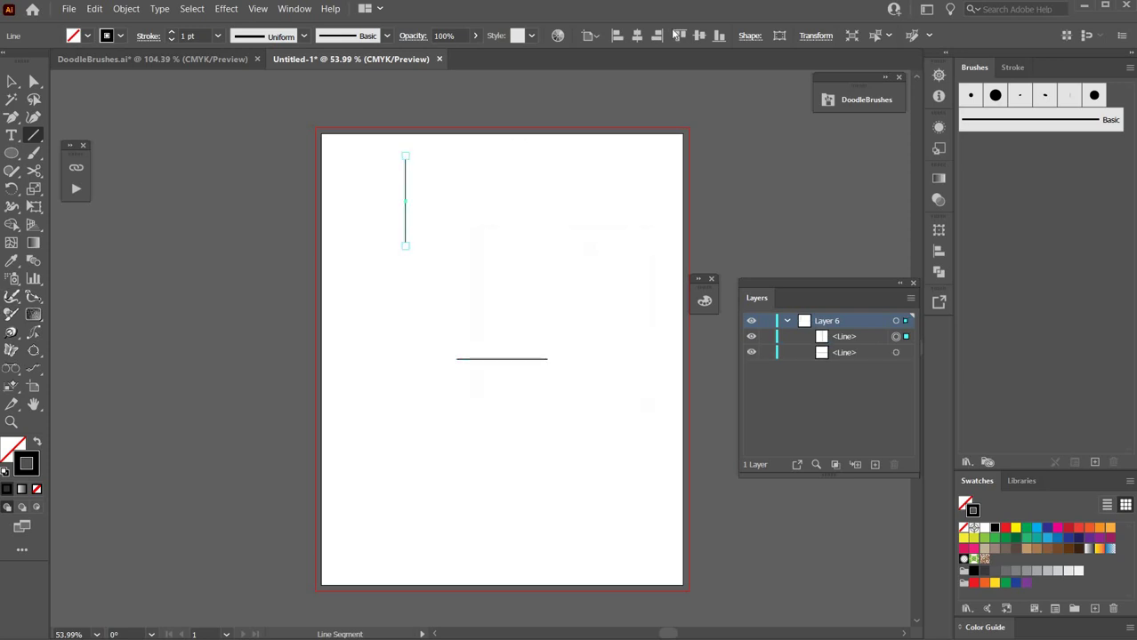
click(637, 35)
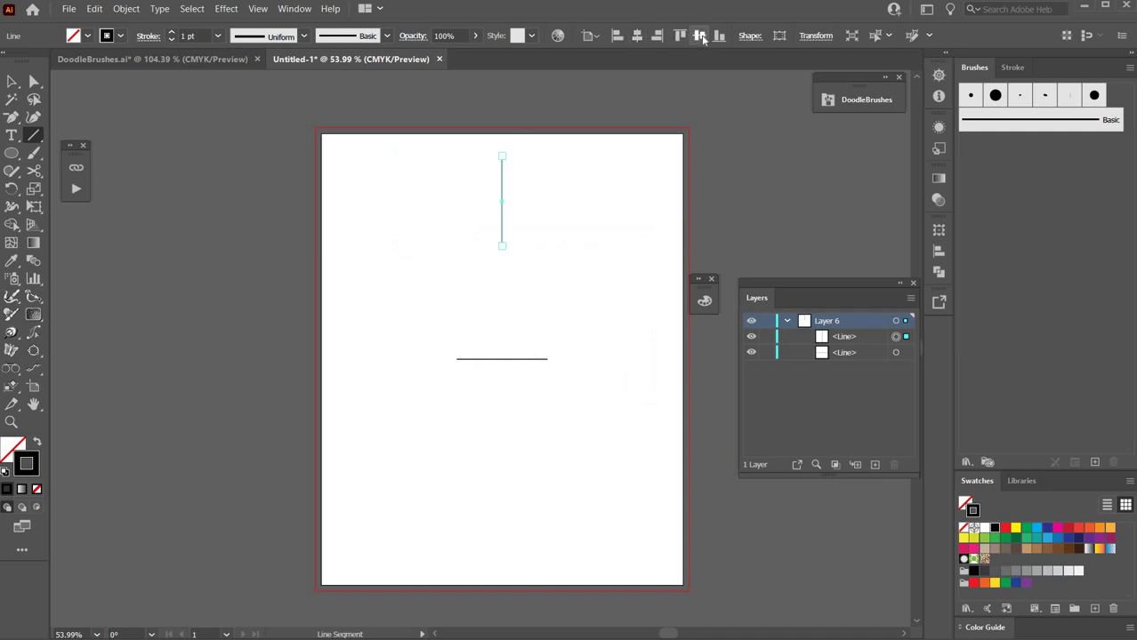
click(701, 37)
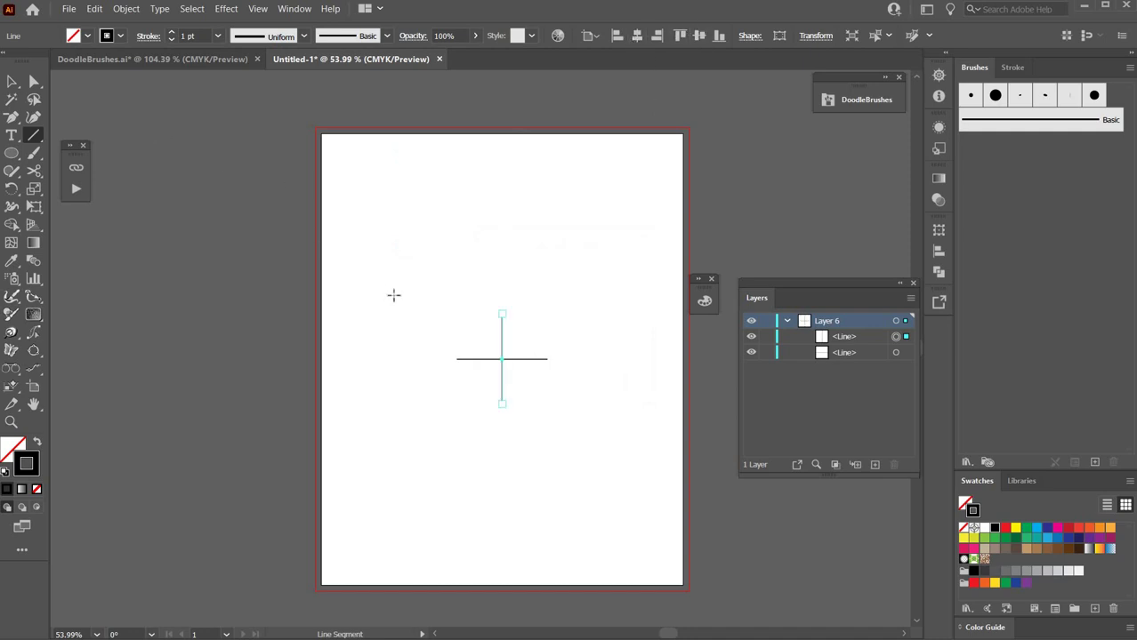
Reduce the opacity of both crossed lines to 27%
key(v)
drag(452, 306, 539, 397)
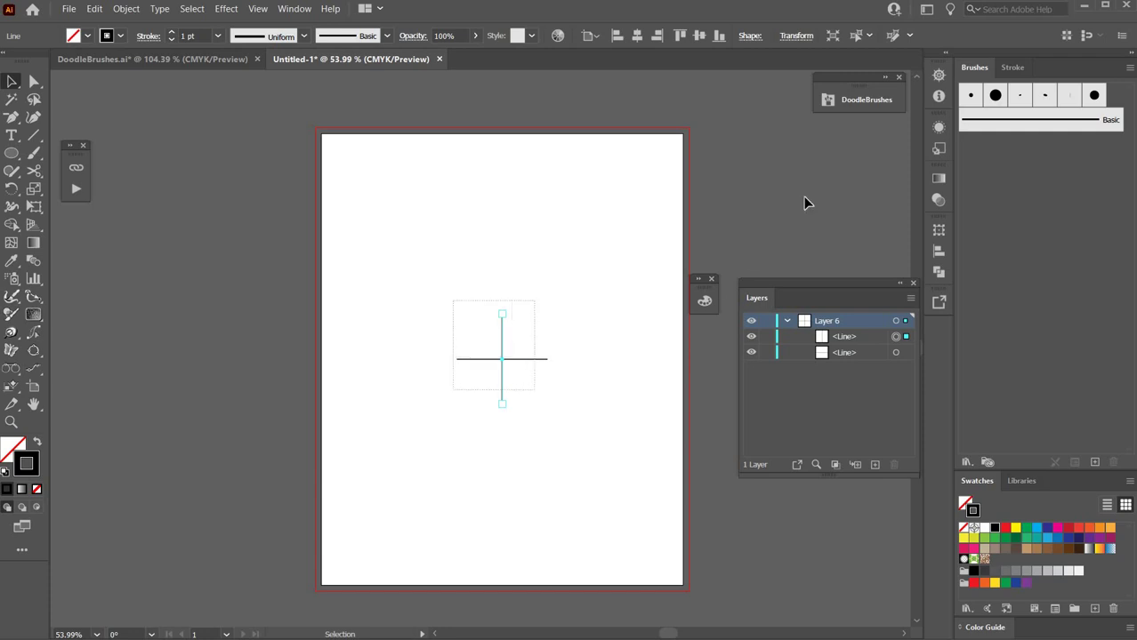
click(937, 181)
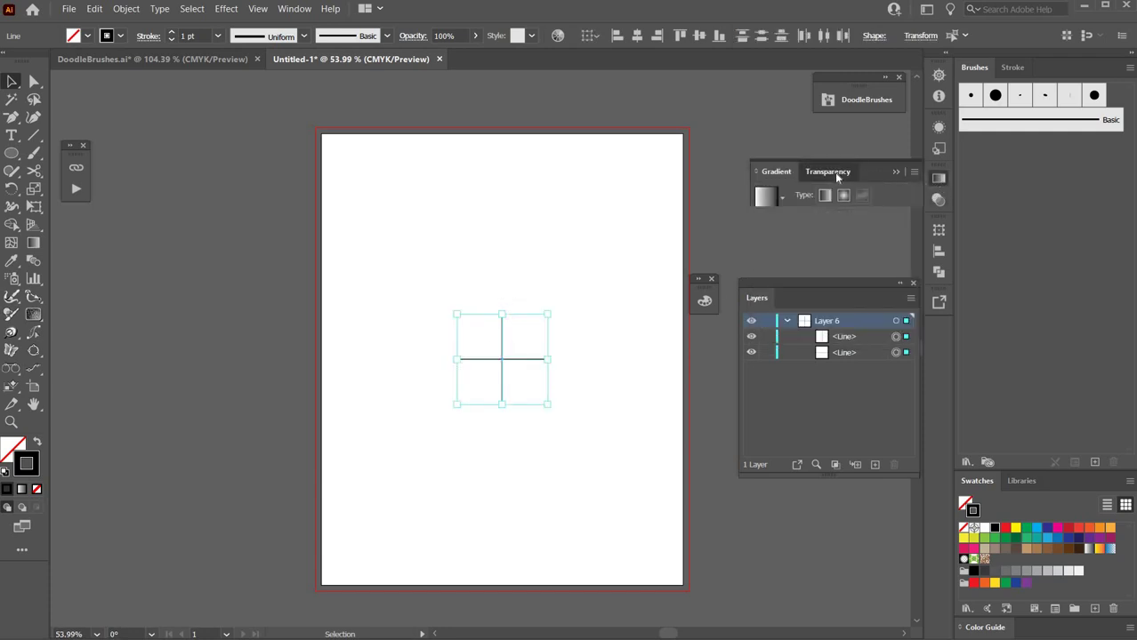
click(829, 173)
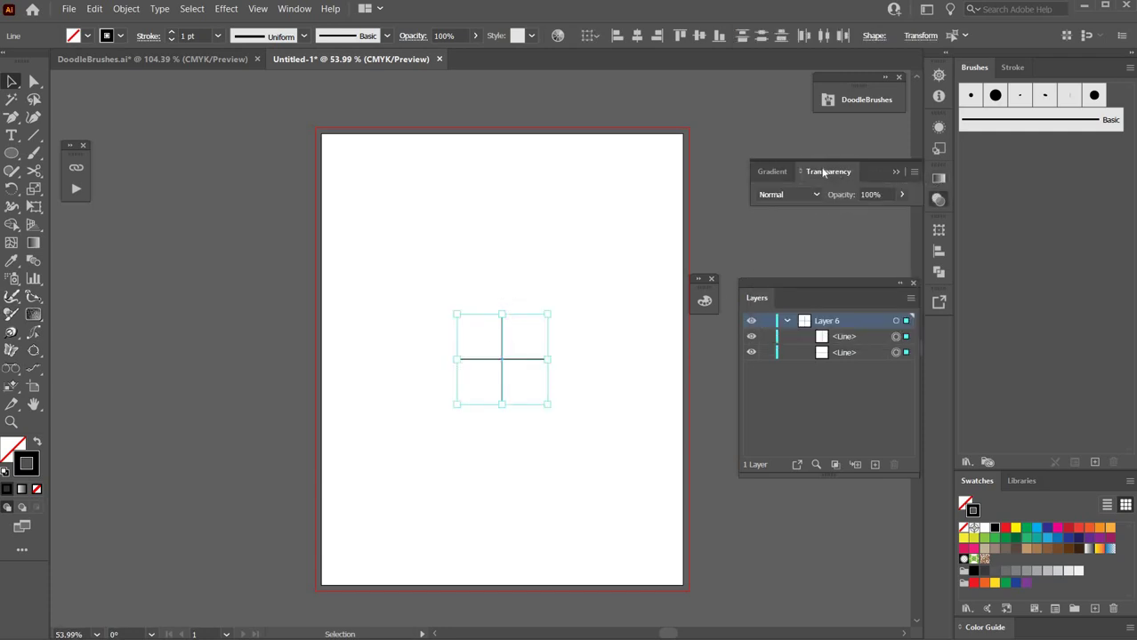
click(293, 11)
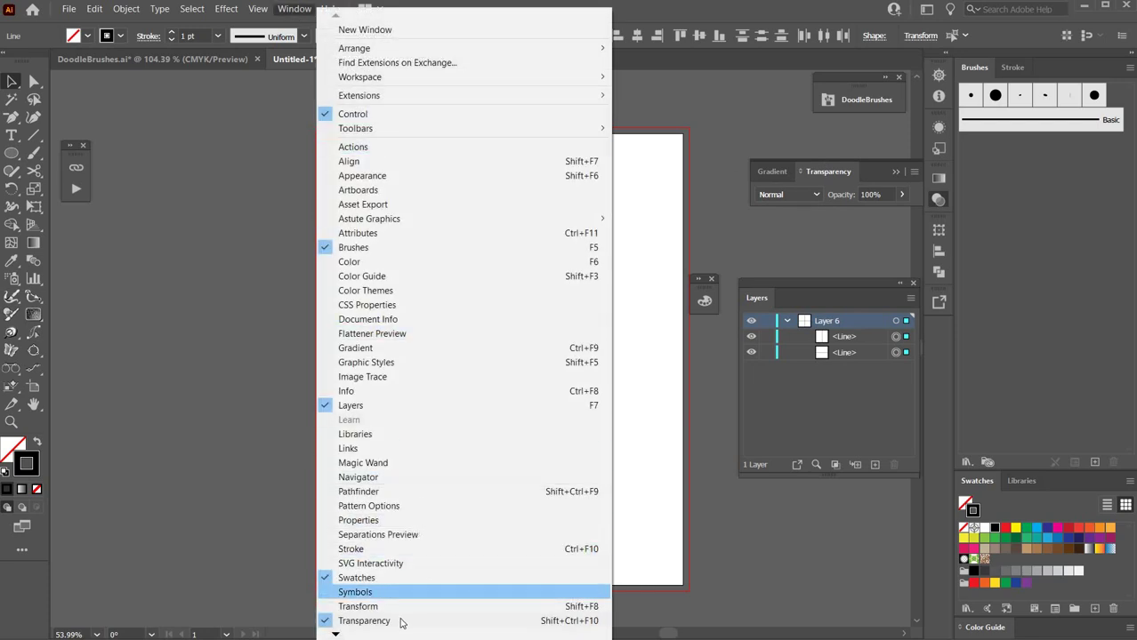
click(902, 195)
click(857, 214)
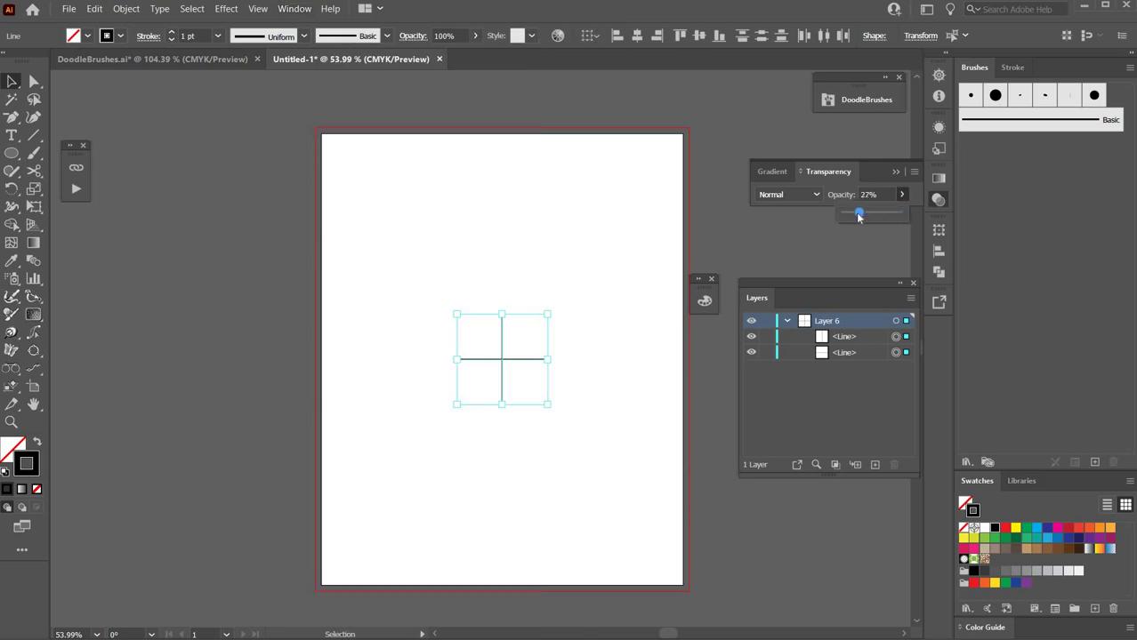
Lock the layer holding the crossed guide lines and add a new layer above it
click(767, 320)
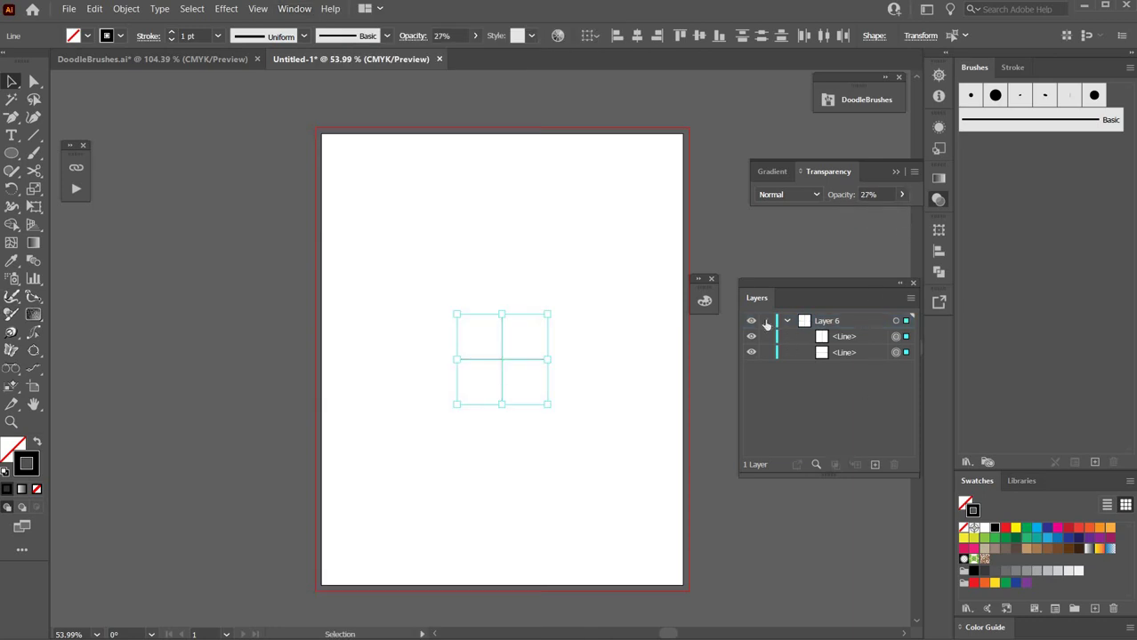
click(875, 466)
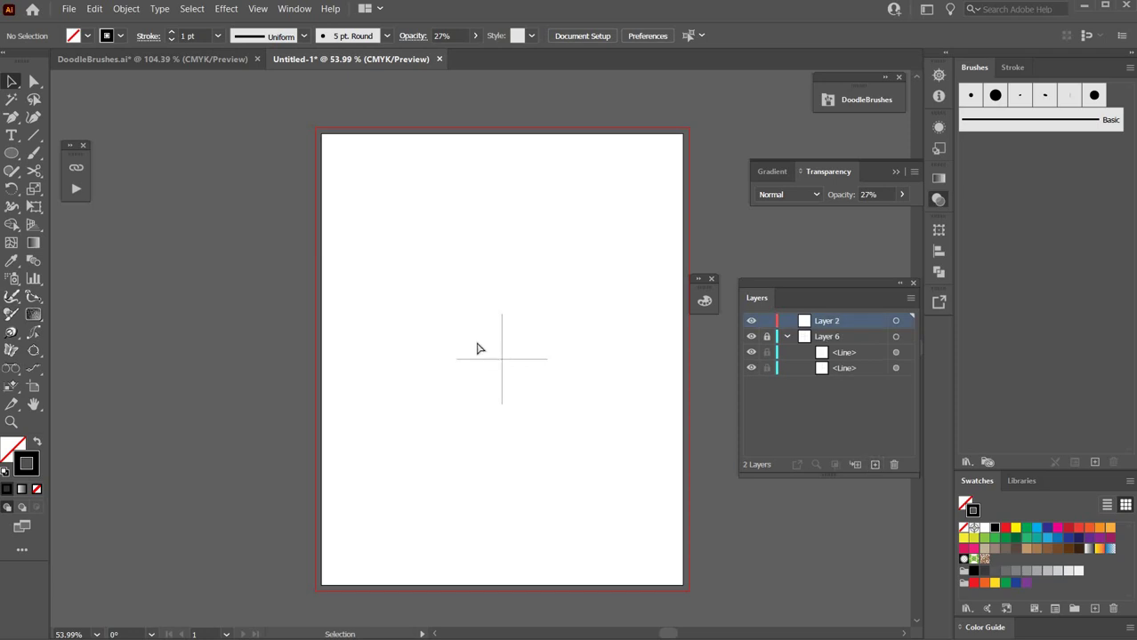
Draw an ellipse 1 in wide and 2 in high on the new layer and centre it on the crossed guides
key(ctrl+equal)
drag(596, 426, 500, 407)
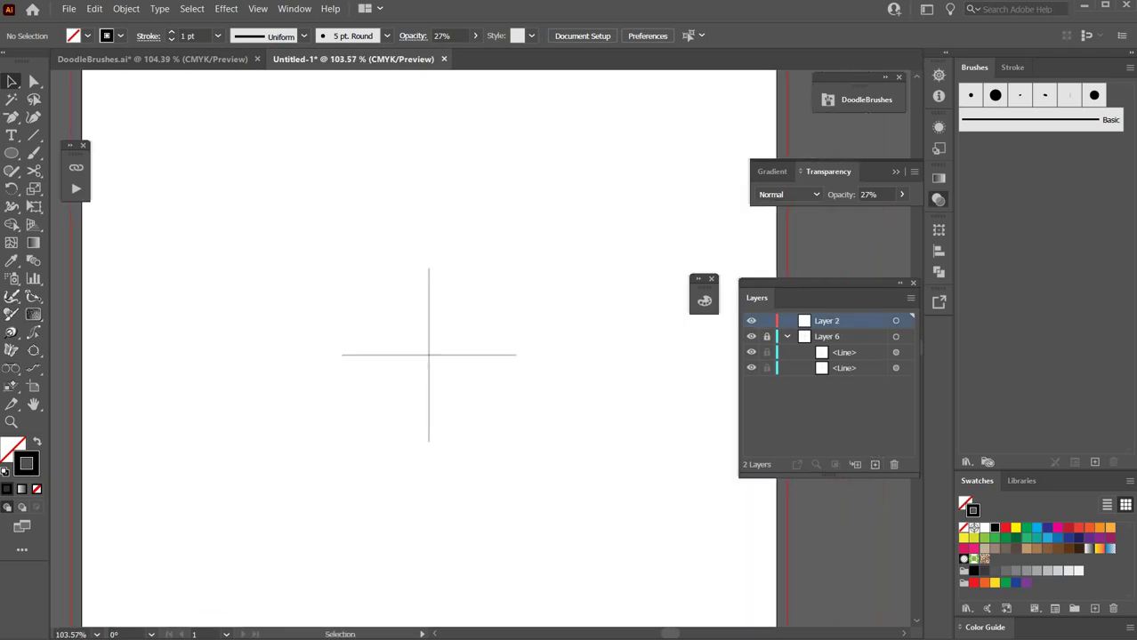
click(9, 154)
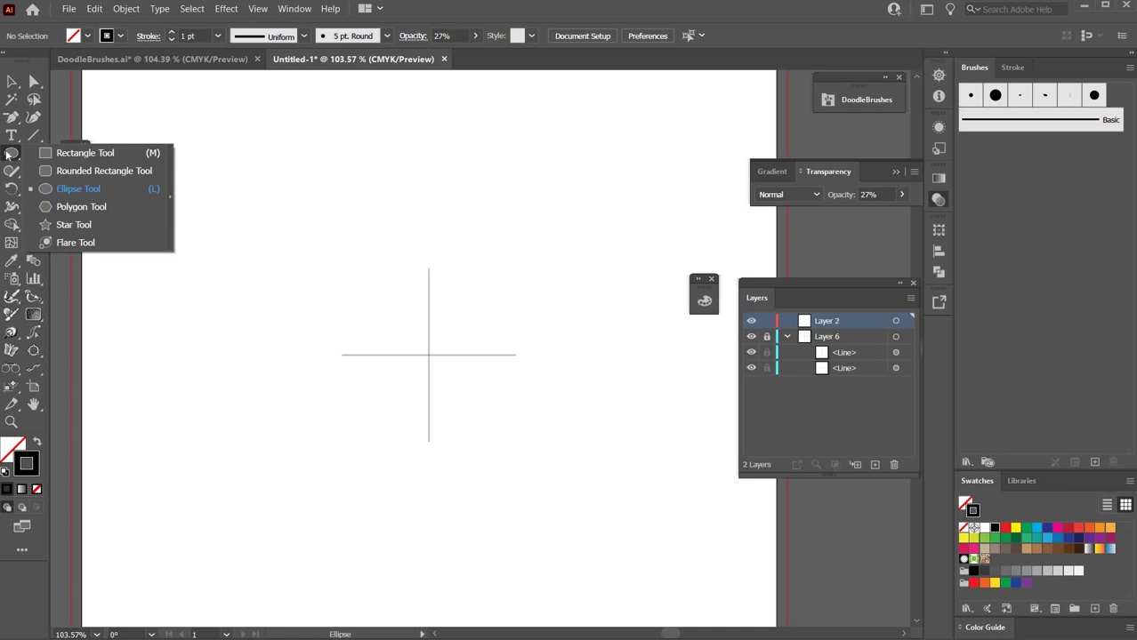
click(544, 345)
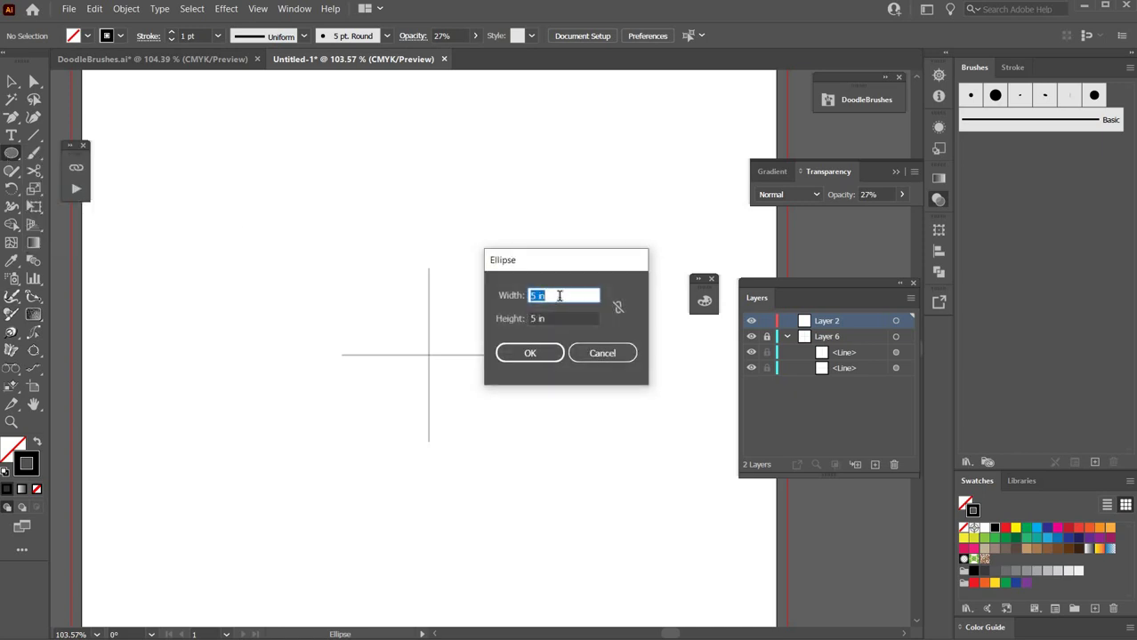
text(1)
key(Tab)
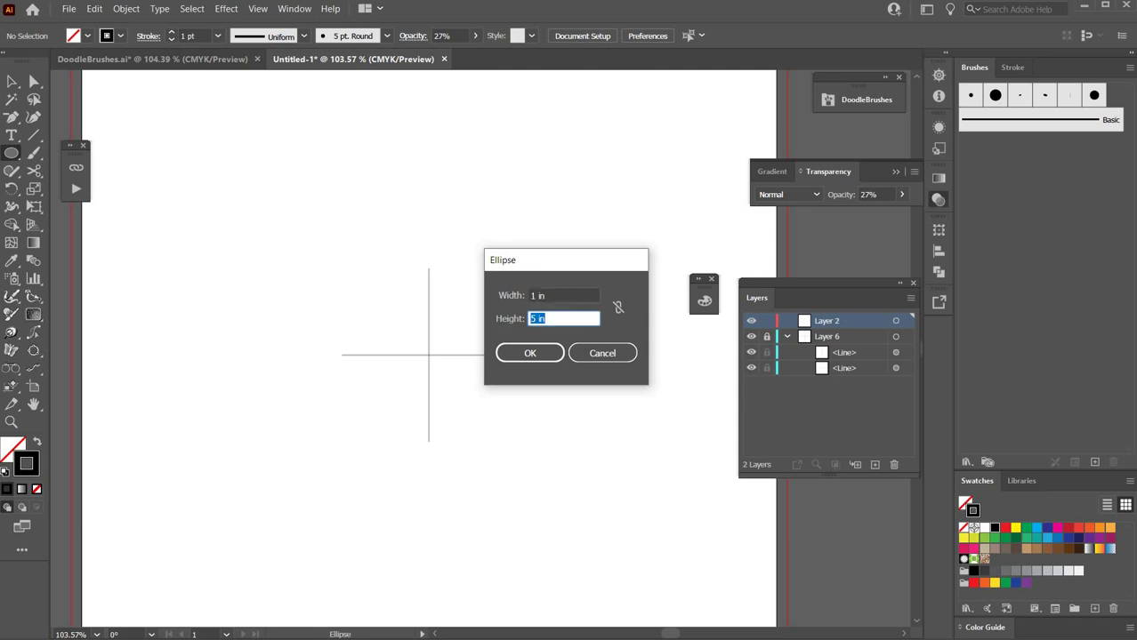
text(2)
key(Tab)
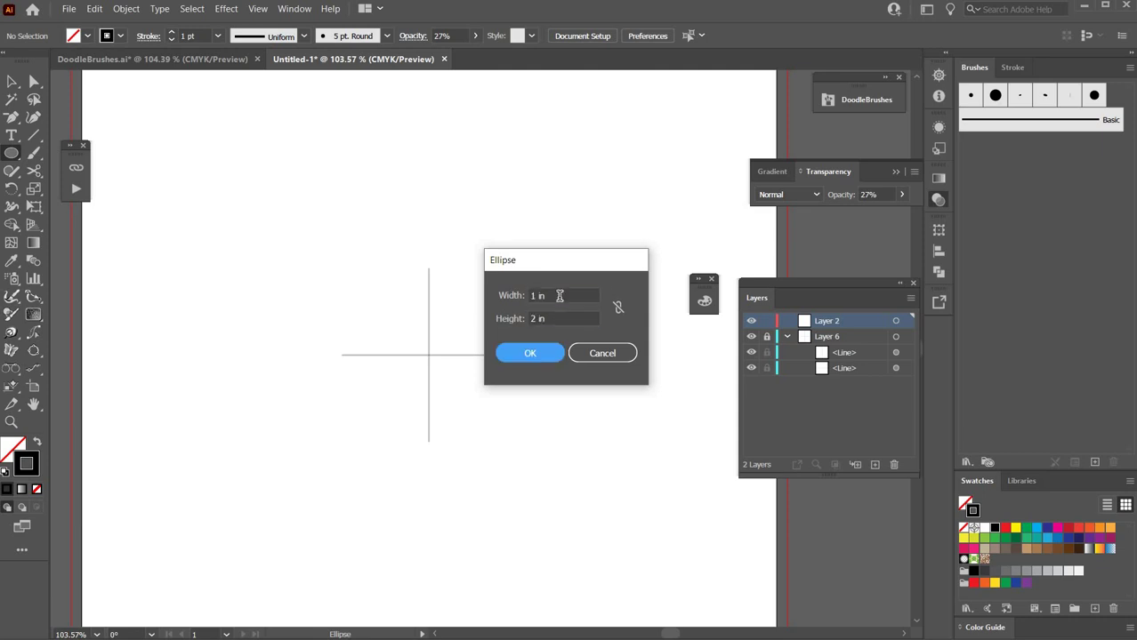
click(526, 355)
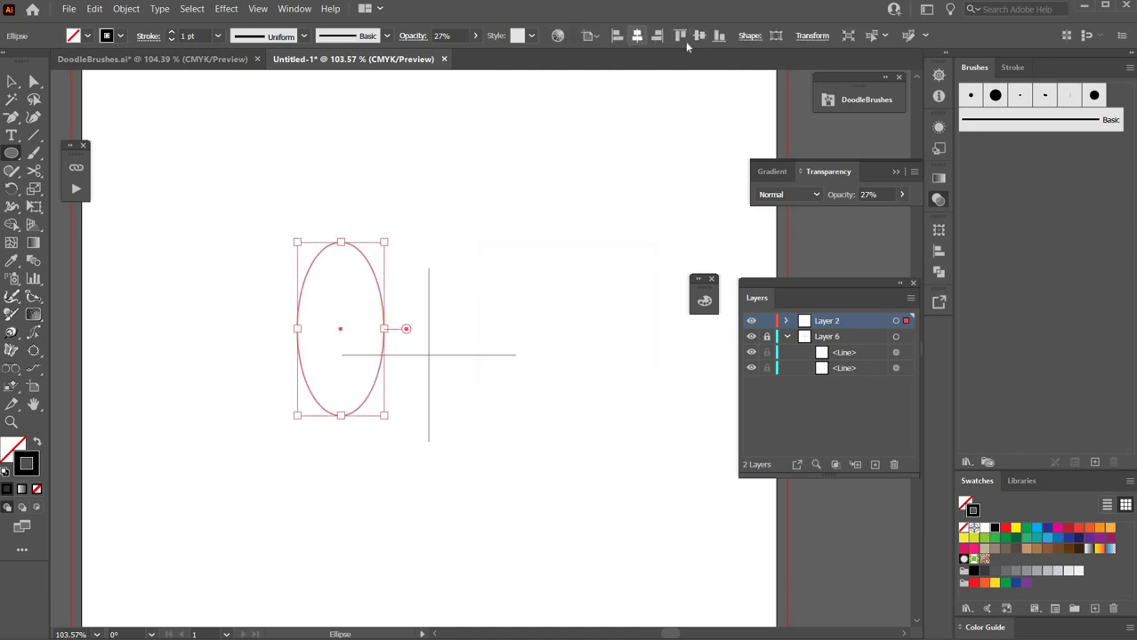
click(636, 36)
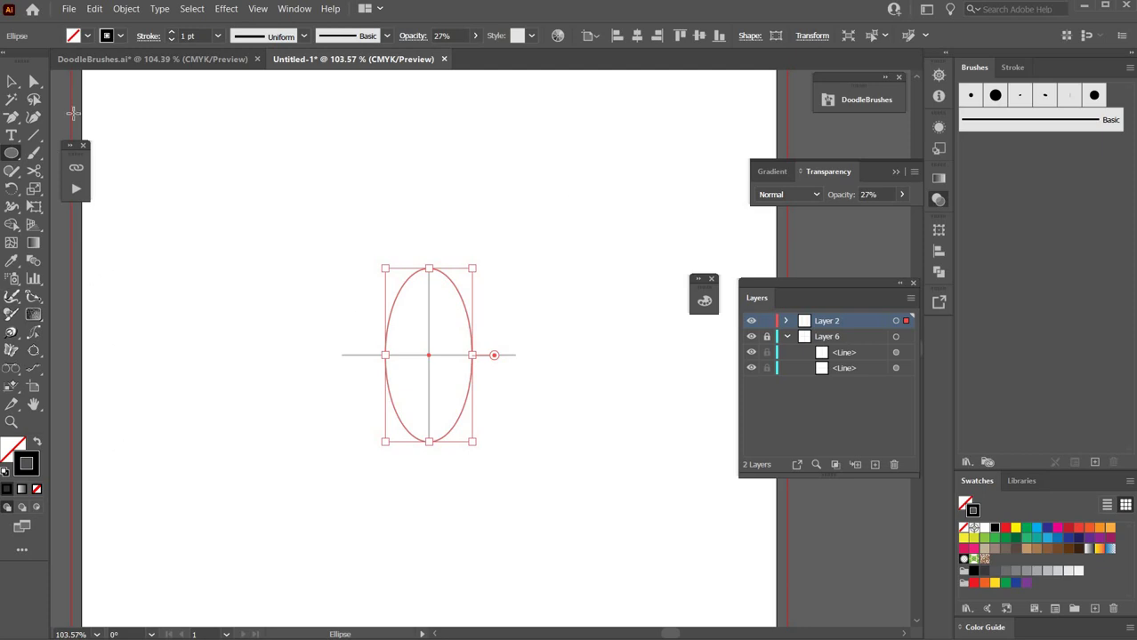
Give the ellipse a white fill and set its opacity to 100%
click(75, 39)
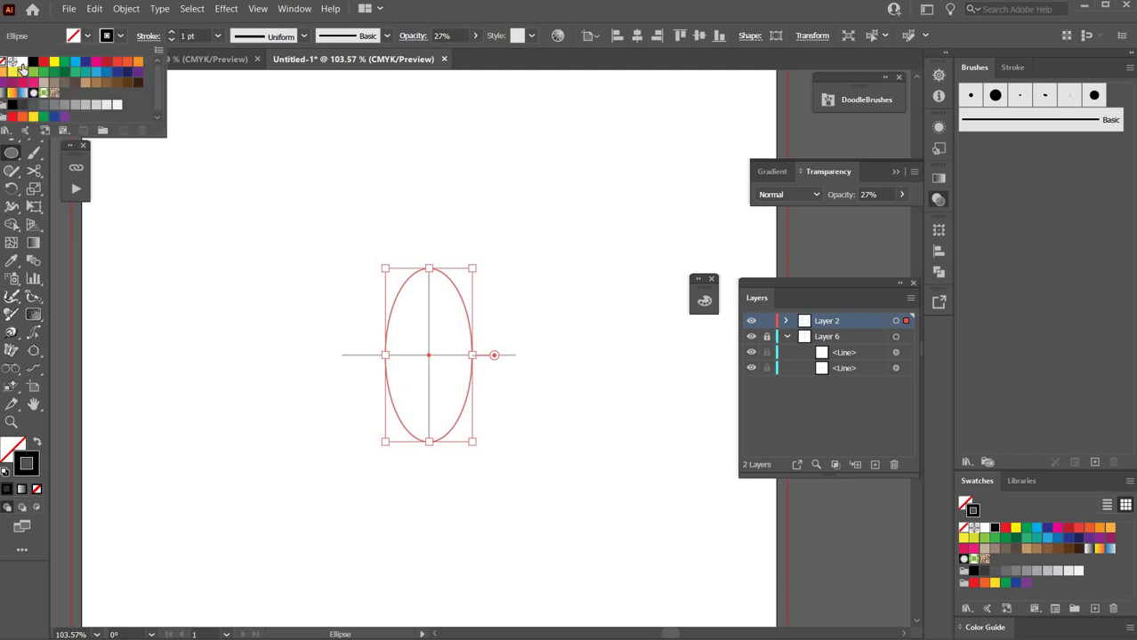
click(23, 64)
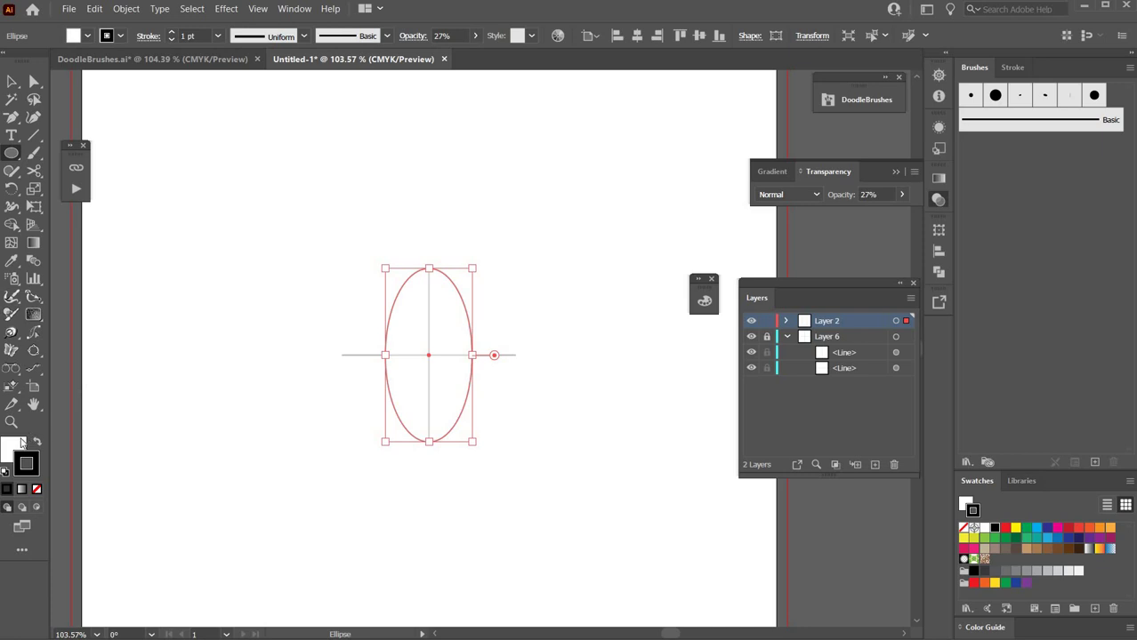
click(786, 322)
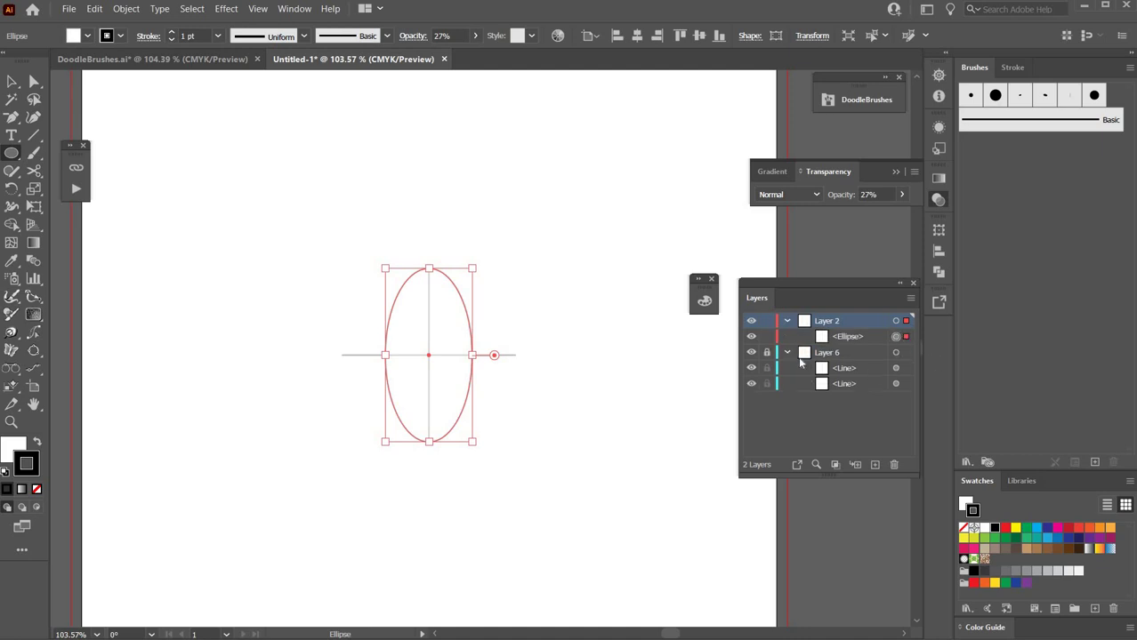
click(901, 196)
click(898, 216)
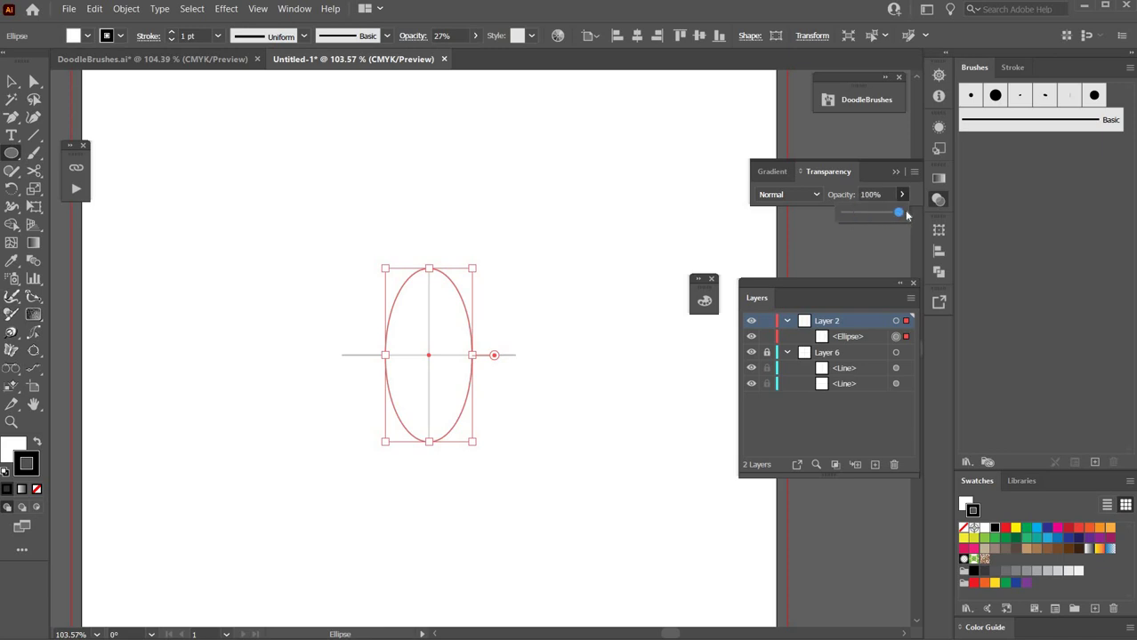
Paste a copy of the ellipse in place directly in front of the original
key(z)
click(506, 326)
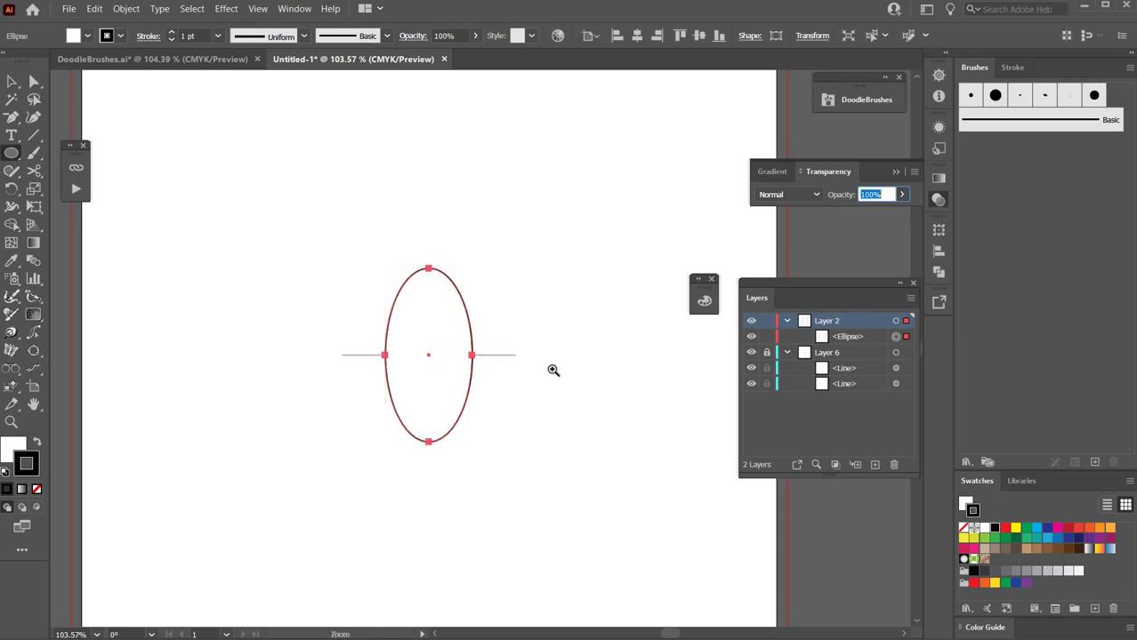
drag(420, 321, 492, 363)
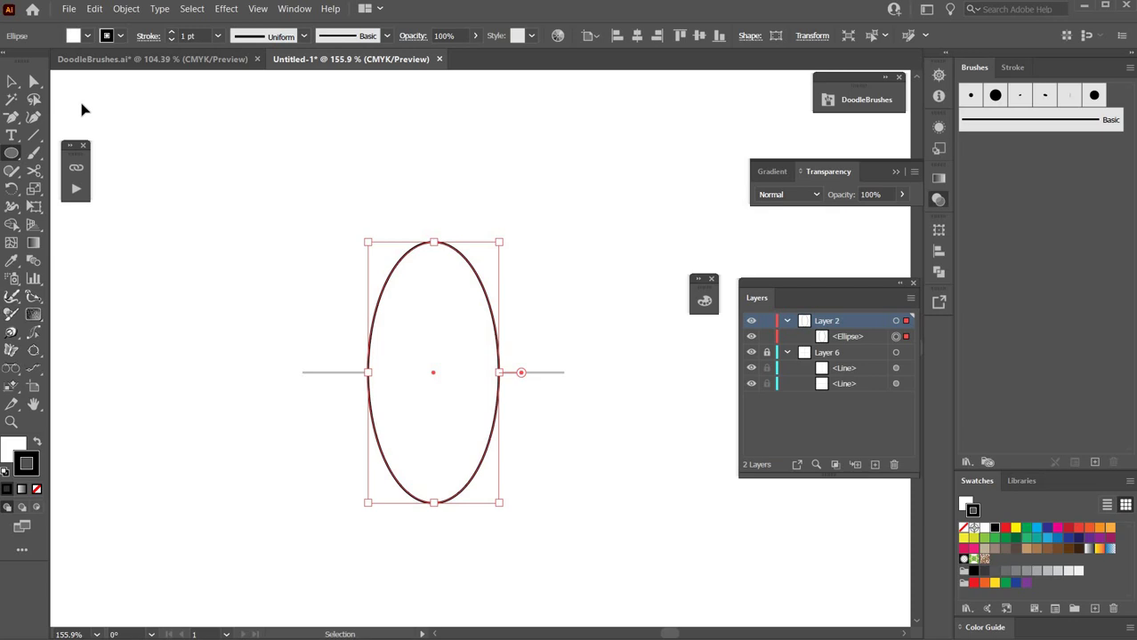
key(ctrl+f)
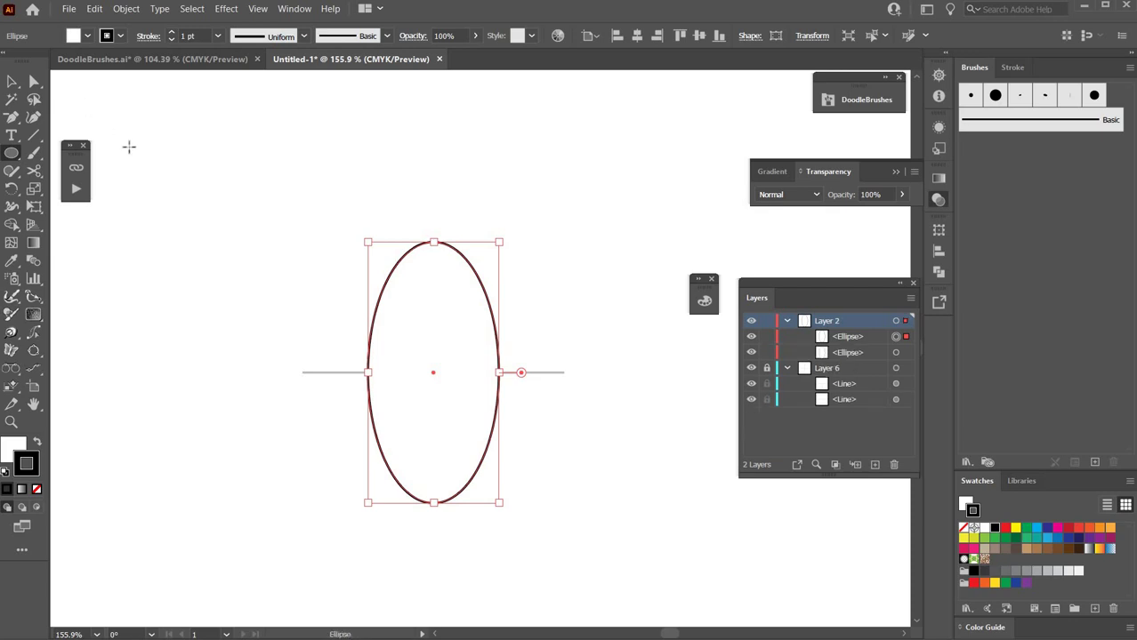
Offset the front ellipse's path by -0.12 in with miter joins
click(126, 9)
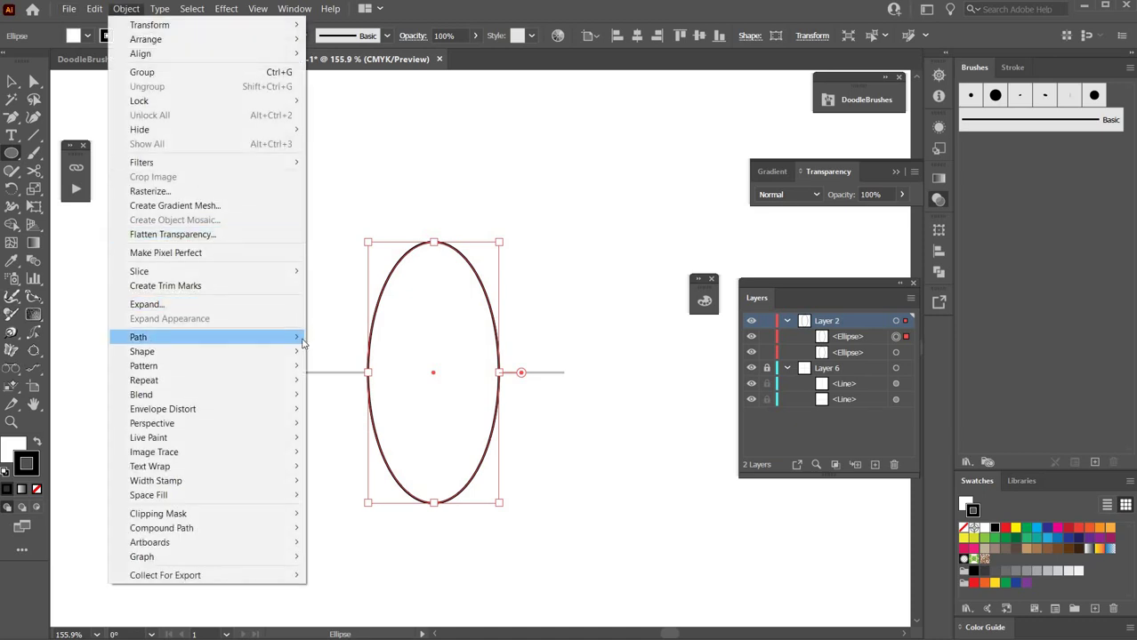
mouse_move(300, 340)
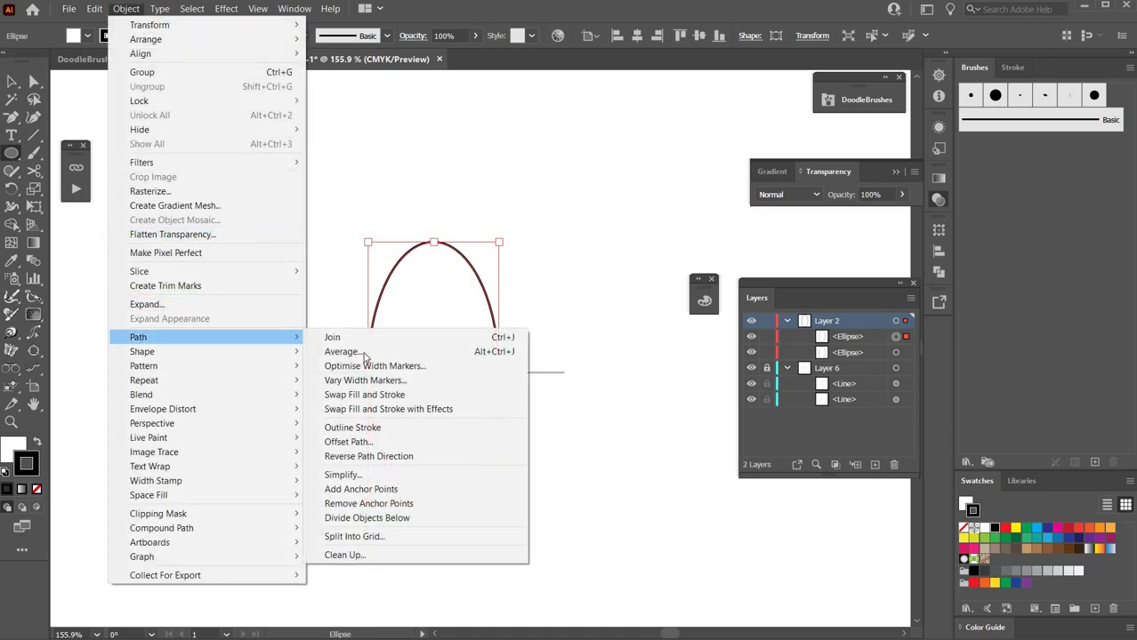
click(378, 443)
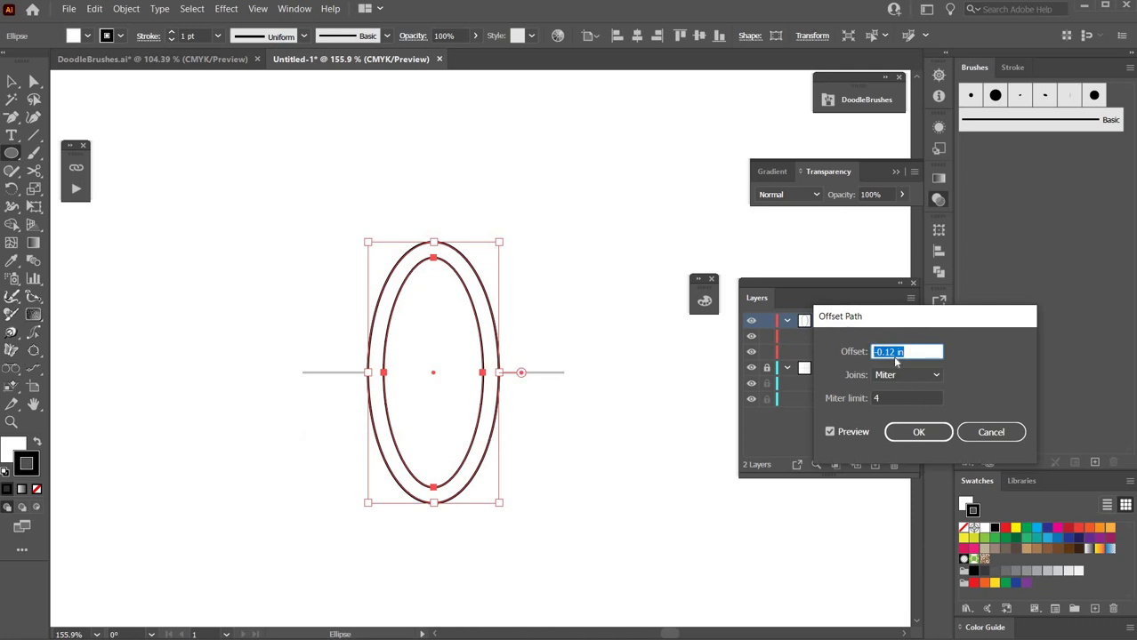
click(916, 435)
Draw a rectangle over the lower half of both ellipse outlines, with its upper edge on the horizontal guide
key(ctrl+space)
drag(469, 337, 595, 386)
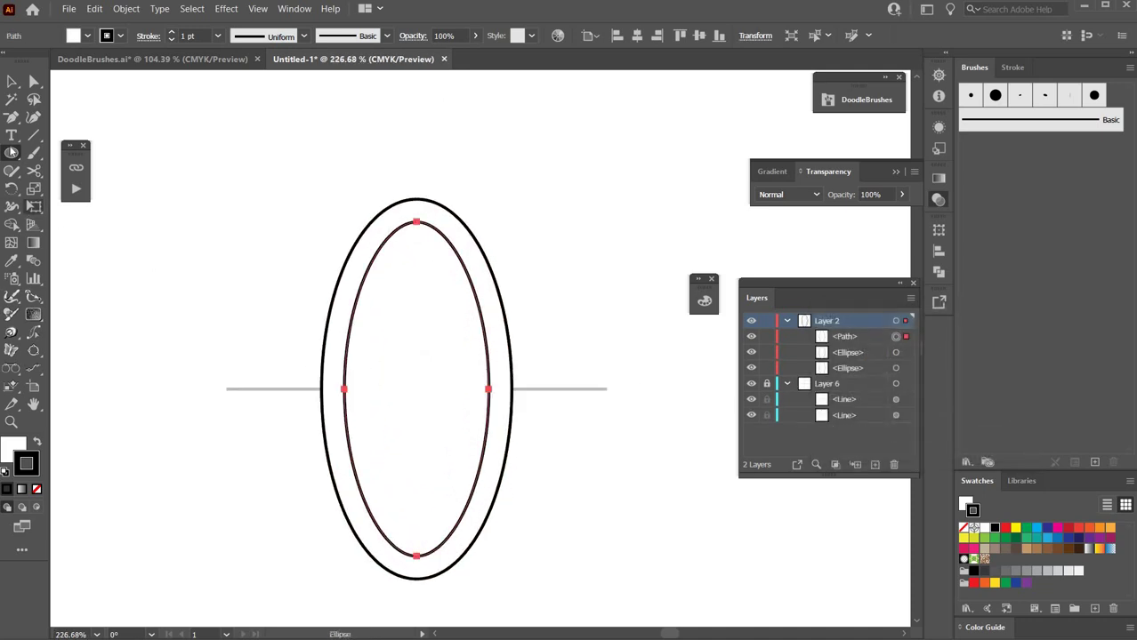
drag(11, 152, 55, 156)
drag(266, 389, 585, 600)
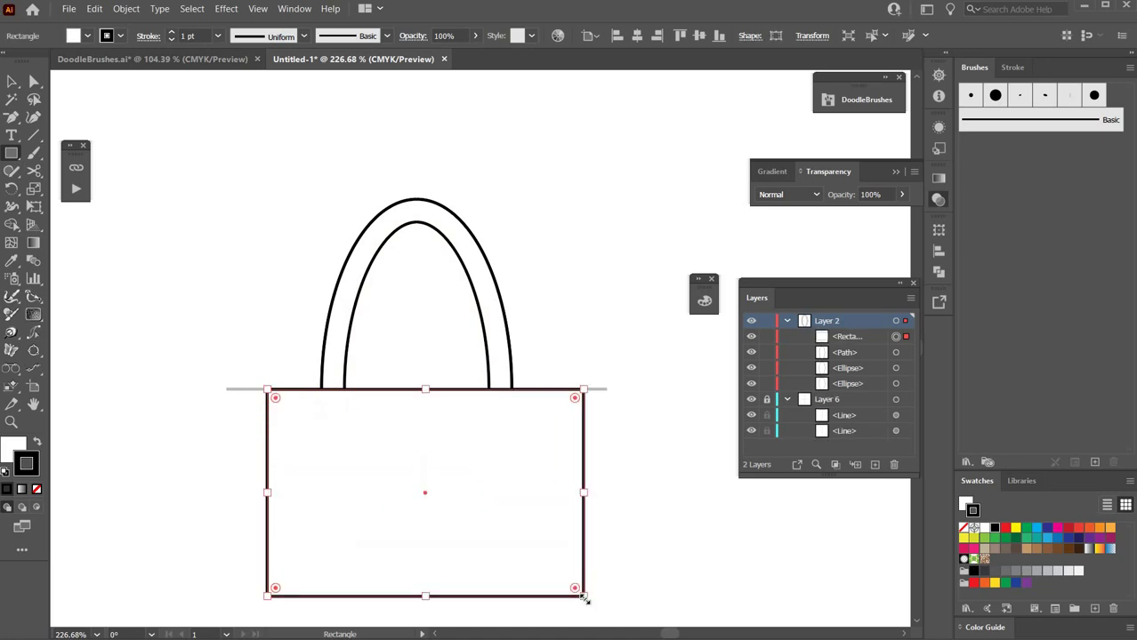
Select the rectangle and all ellipses, and remove everything below the horizontal guide with Shape Builder
key(v)
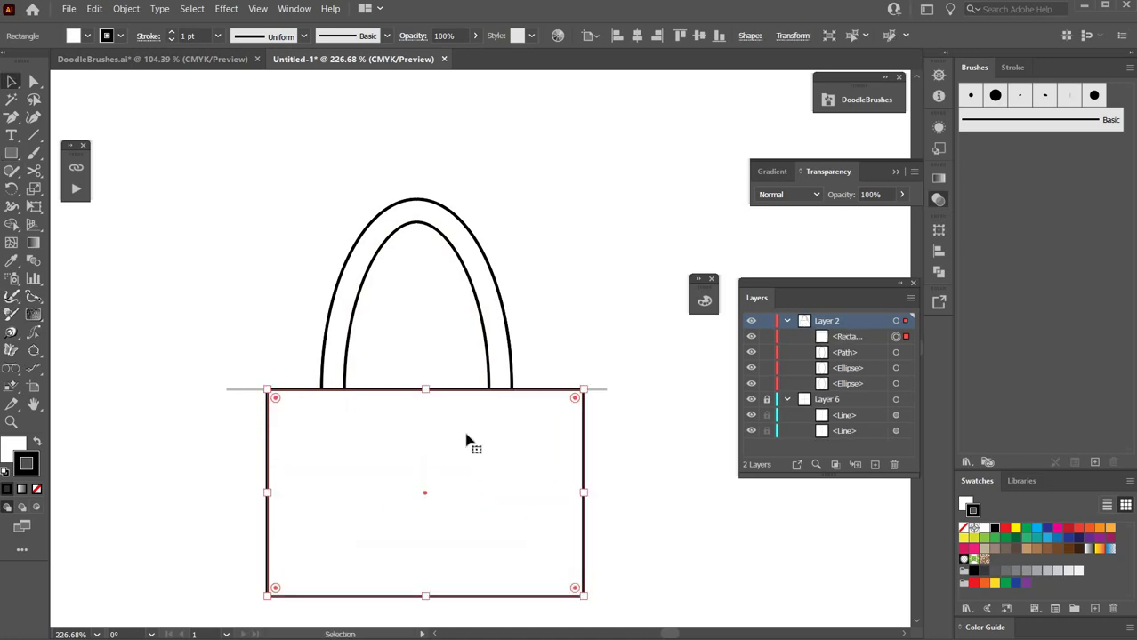
click(269, 273)
drag(553, 464, 591, 537)
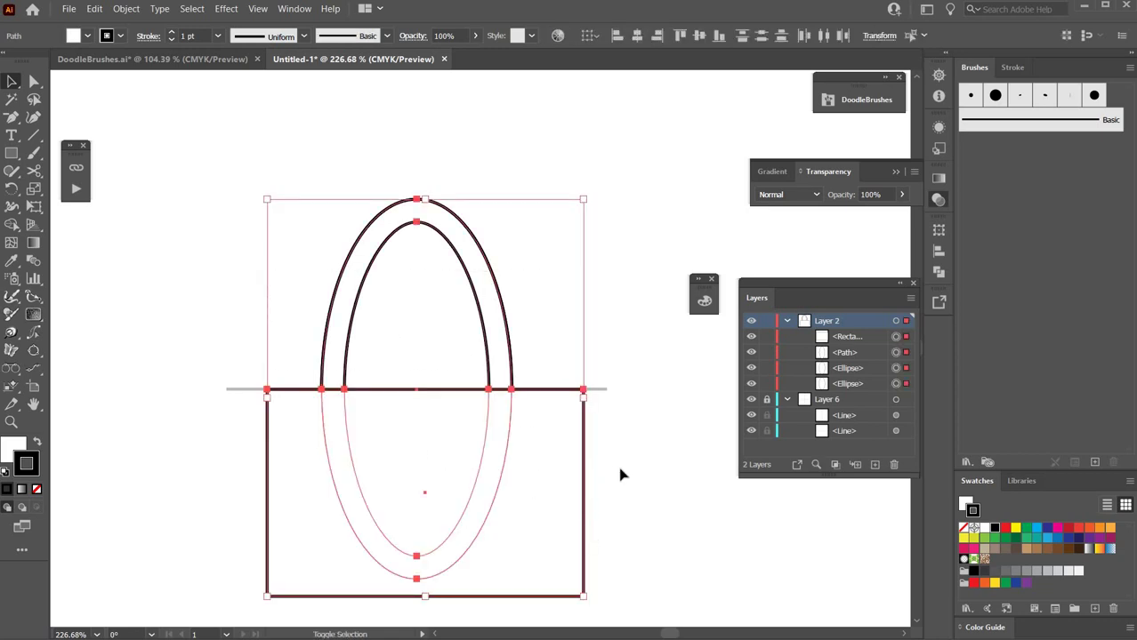
key(shift+m)
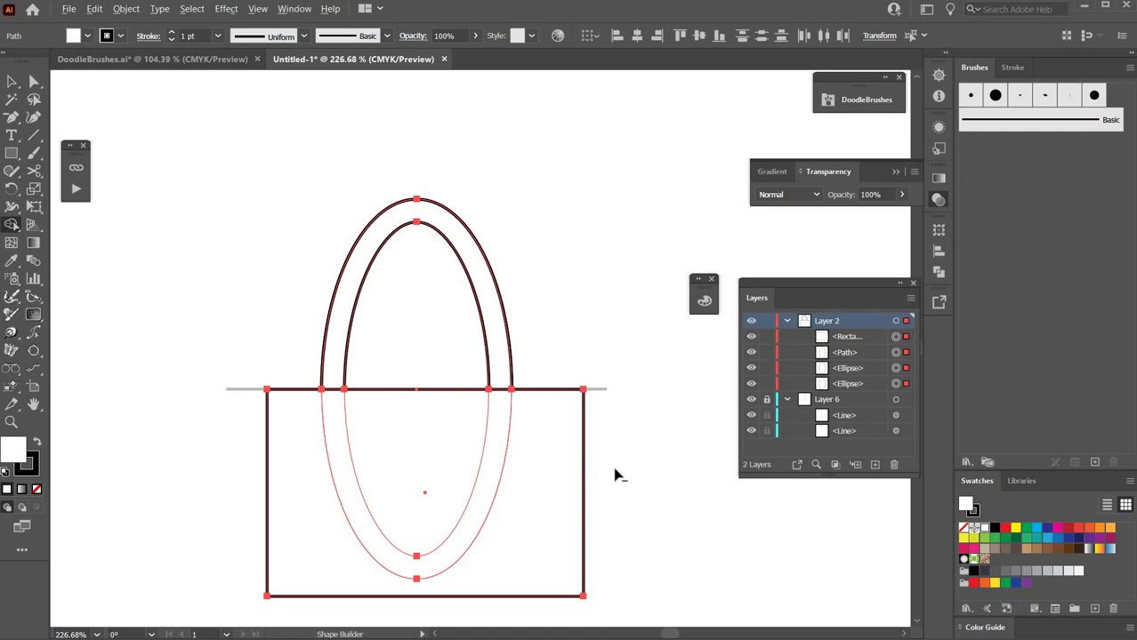
drag(614, 466, 205, 479)
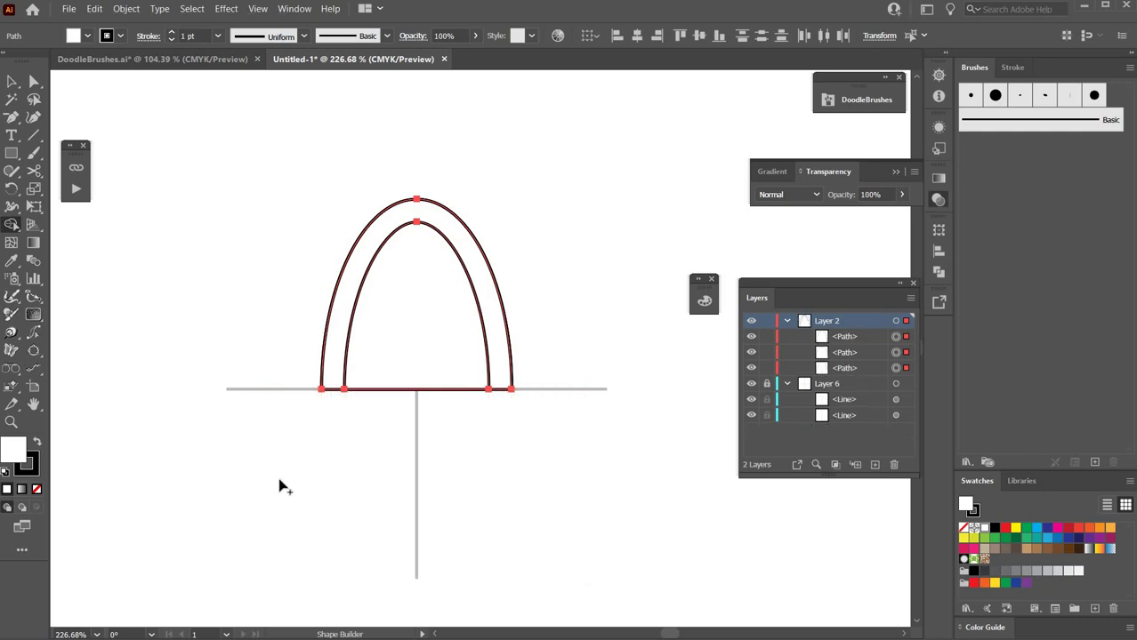
key(v)
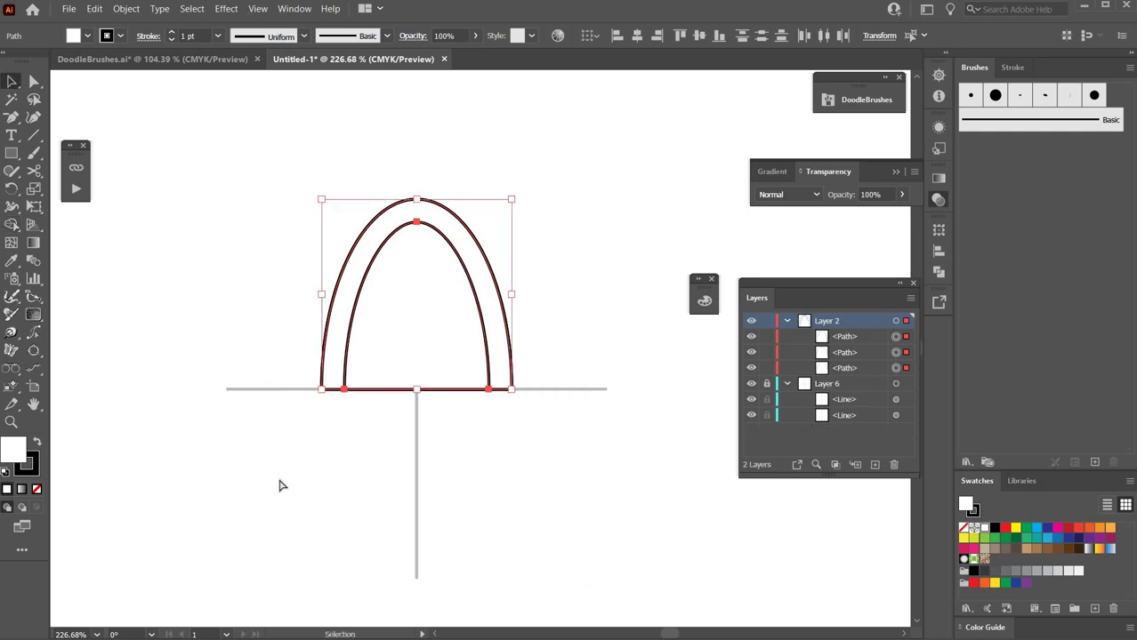
key(ctrl+shift+a)
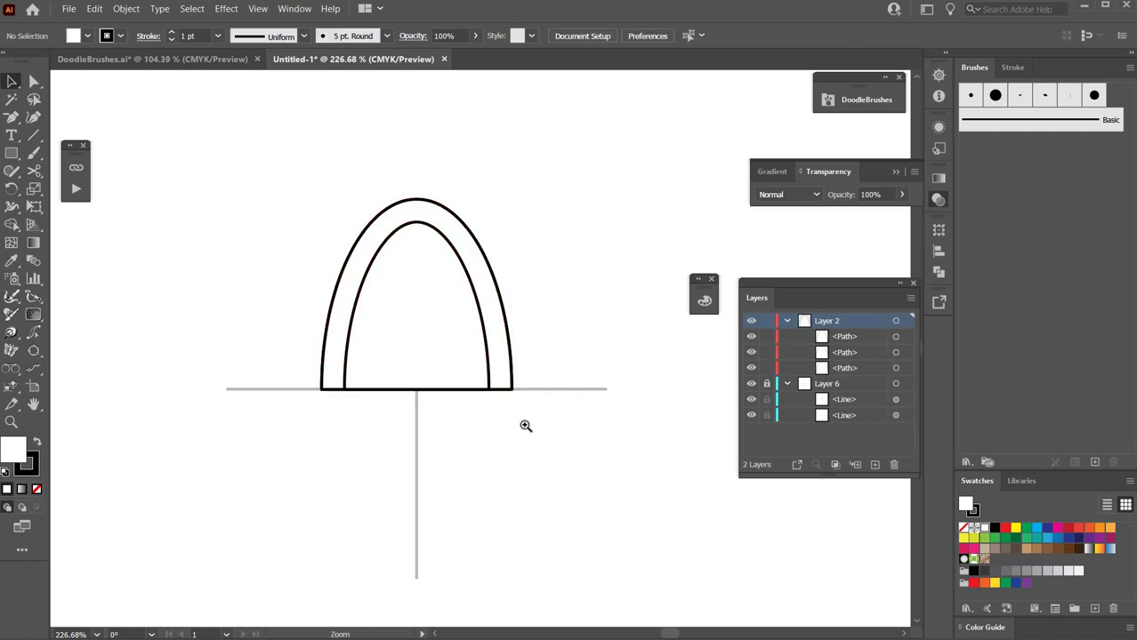
Select all the remaining half-ellipse paths above the guide and group them
drag(379, 335, 454, 381)
drag(458, 424, 459, 455)
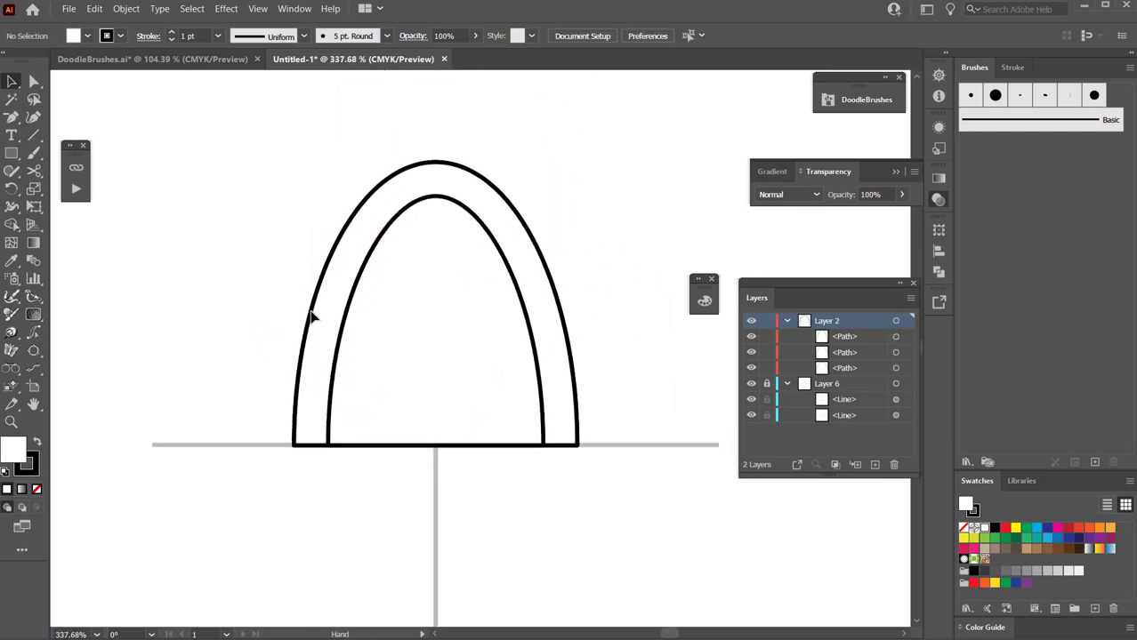
drag(273, 236, 501, 510)
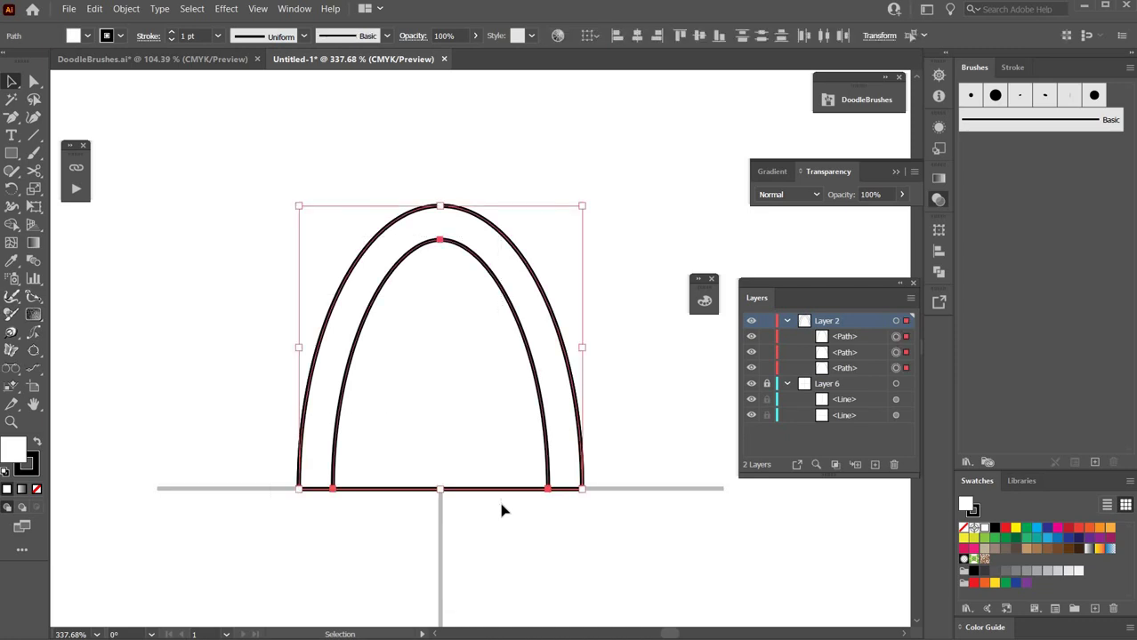
key(ctrl+g)
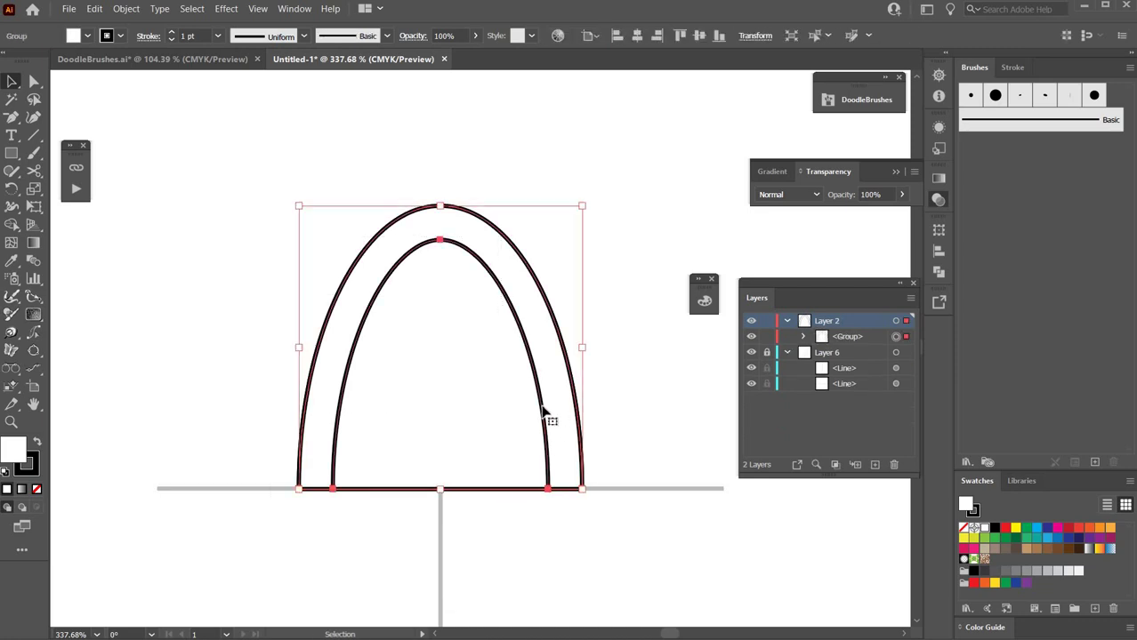
Create a pattern brush from the grouped petal, with the outer corner tile set to None and Tints colorization
mouse_move(579, 320)
mouse_down()
mouse_move(995, 264)
mouse_move(1014, 230)
mouse_move(1037, 236)
mouse_up()
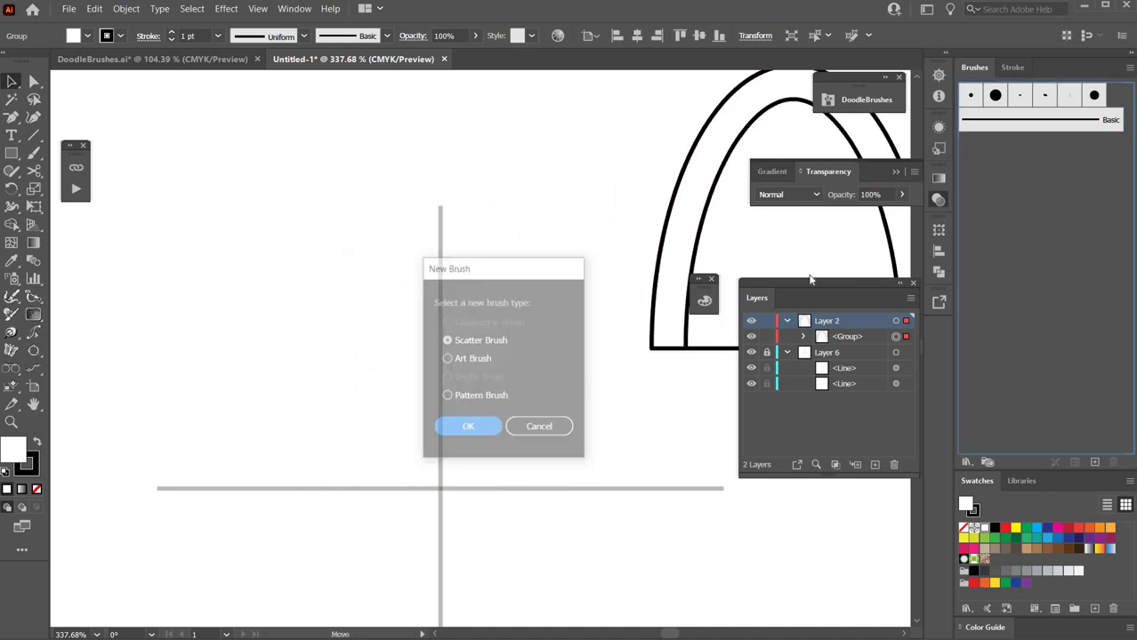
click(446, 397)
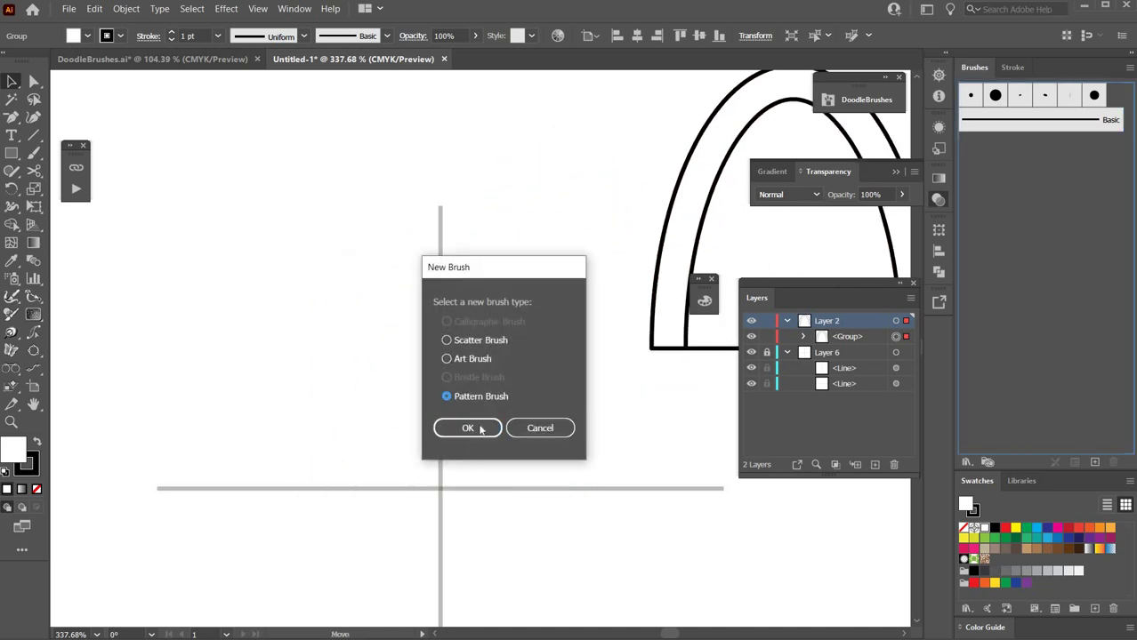
click(480, 426)
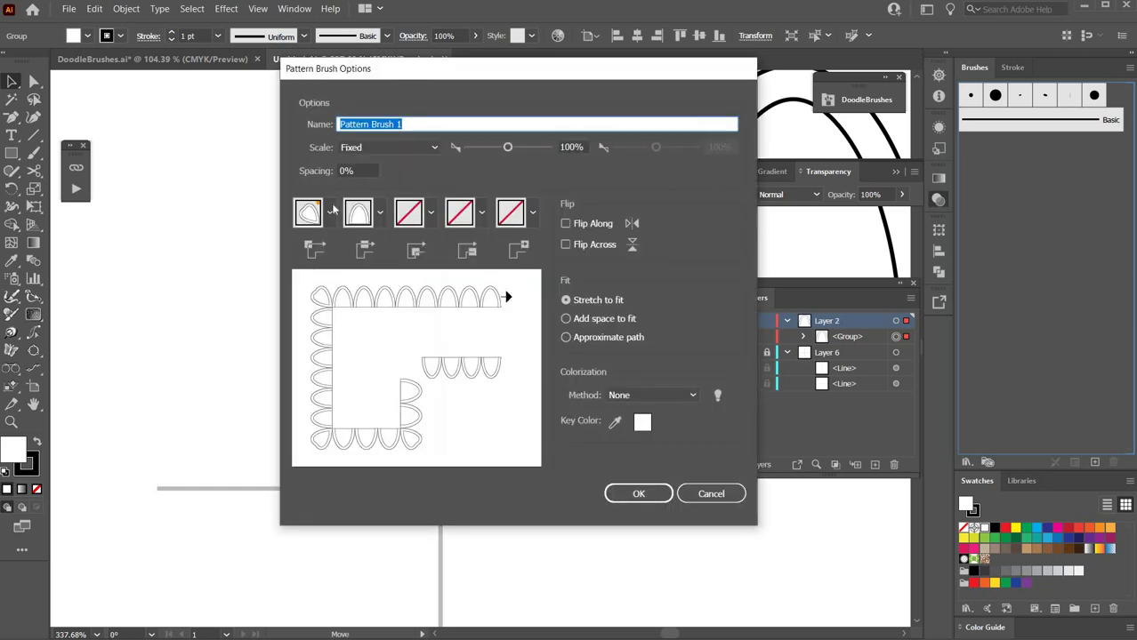
click(330, 210)
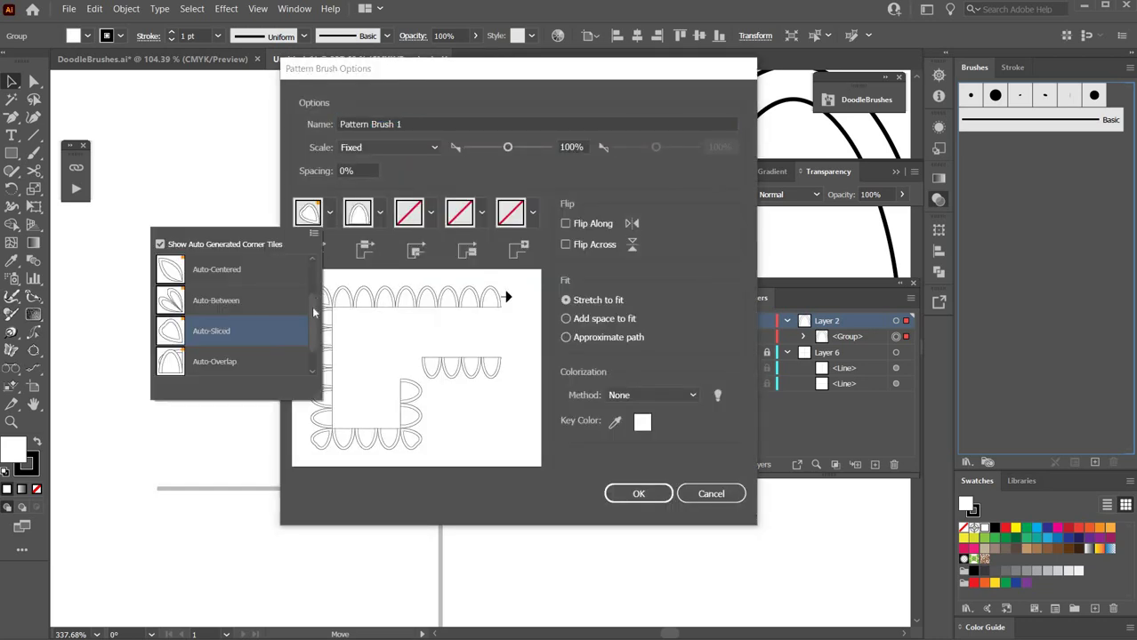
scroll(242, 267, up, 2)
click(238, 263)
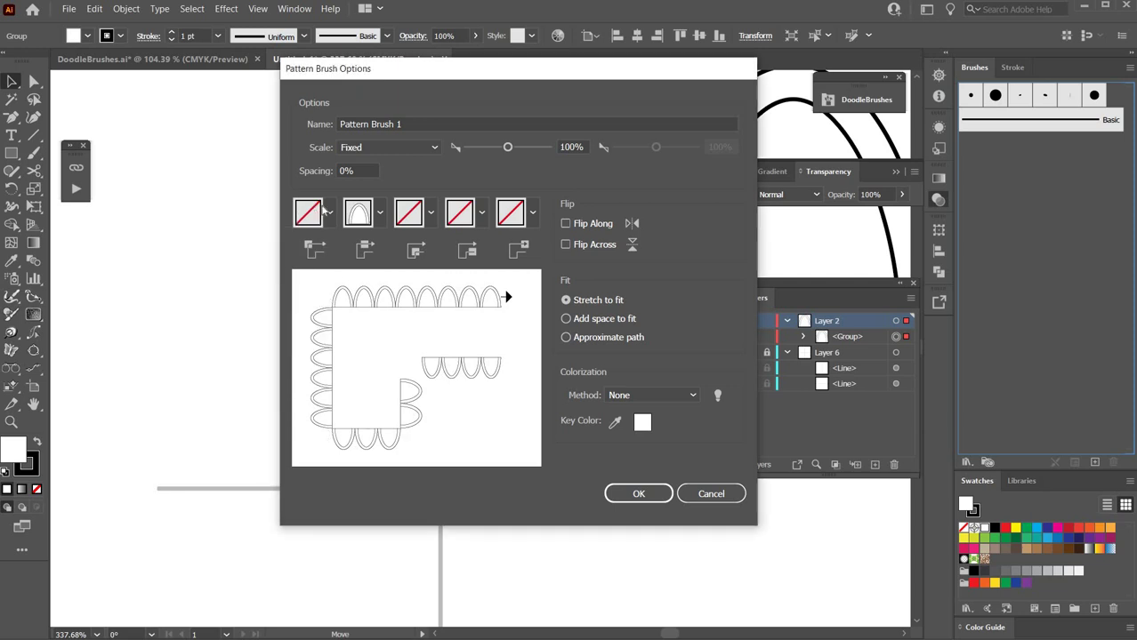
click(633, 397)
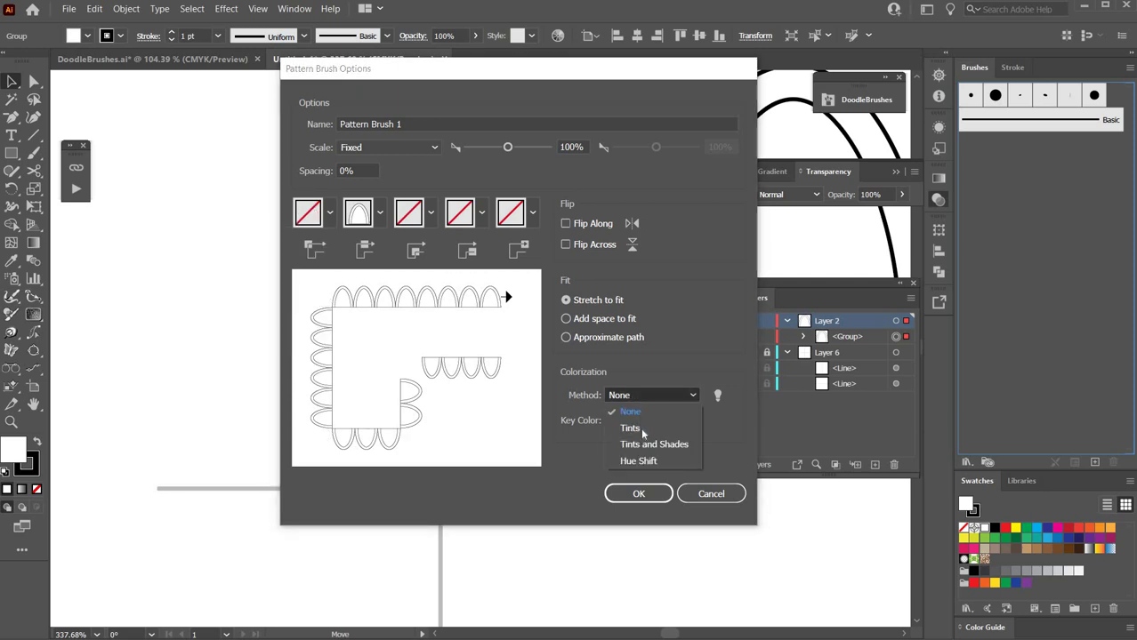
click(632, 429)
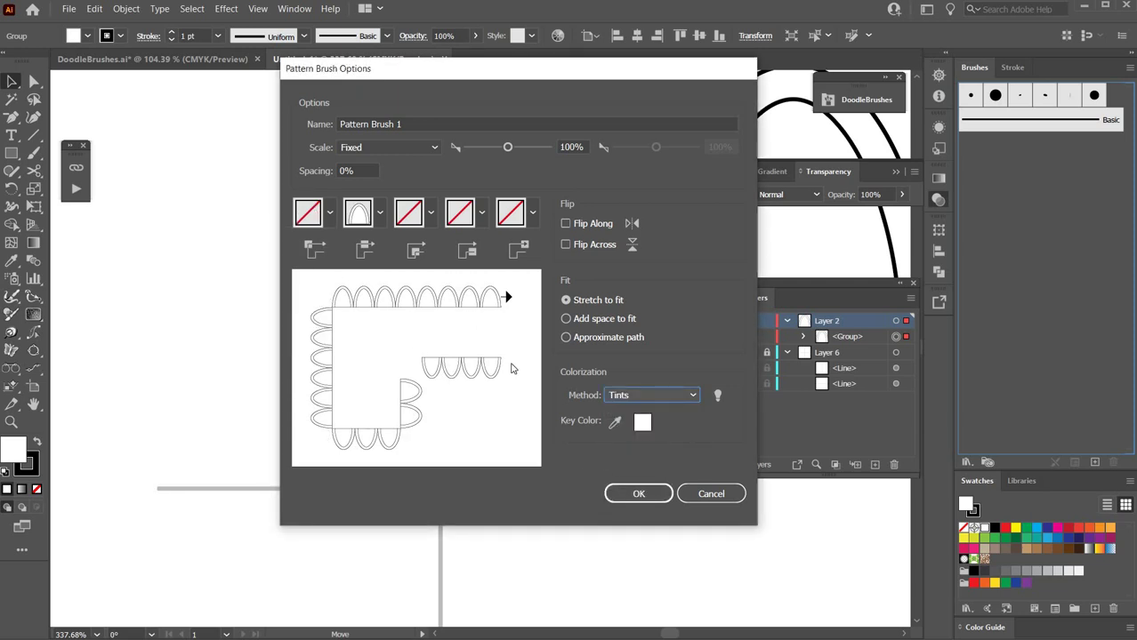
click(627, 498)
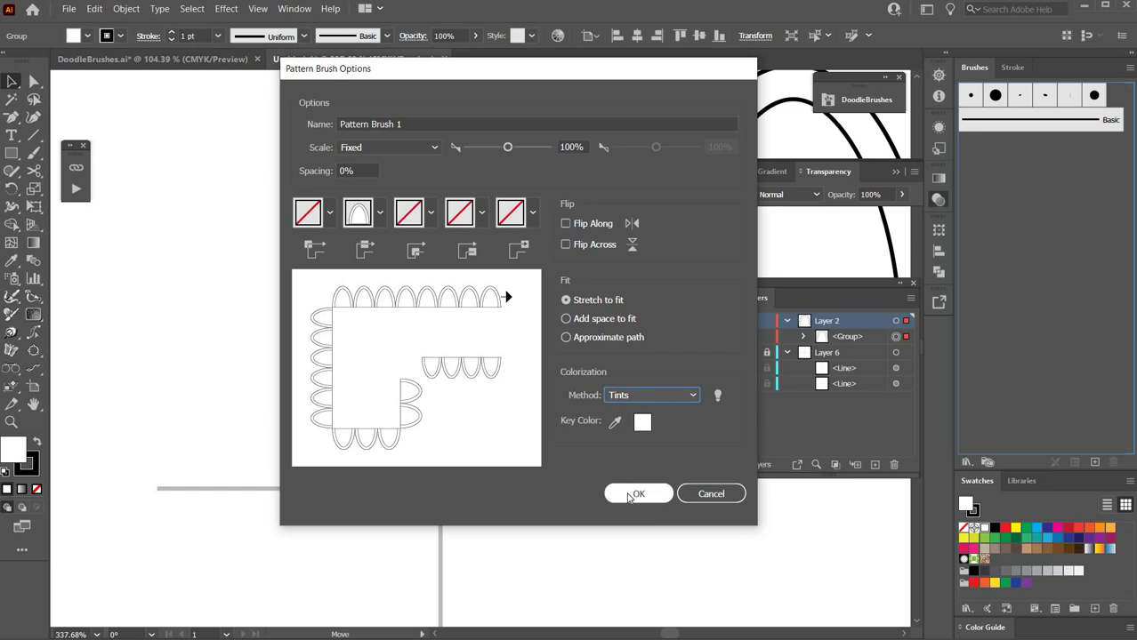
Draw a vertical line from the middle of the petal's base to about half the petal's height
click(36, 136)
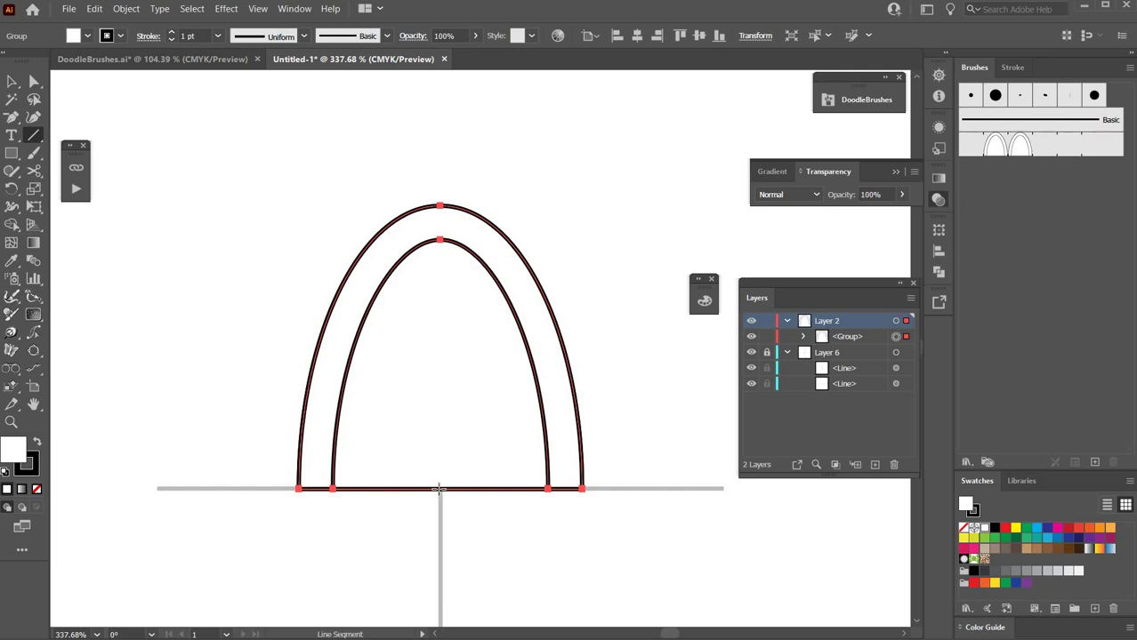
drag(440, 488, 439, 363)
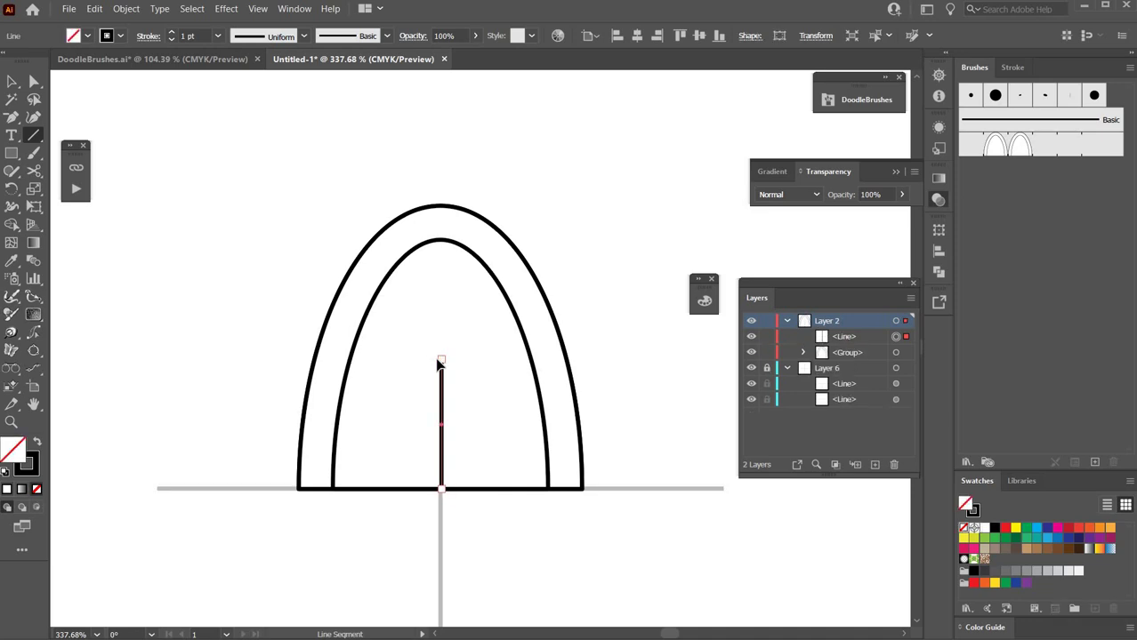
key(ctrl+shift+a)
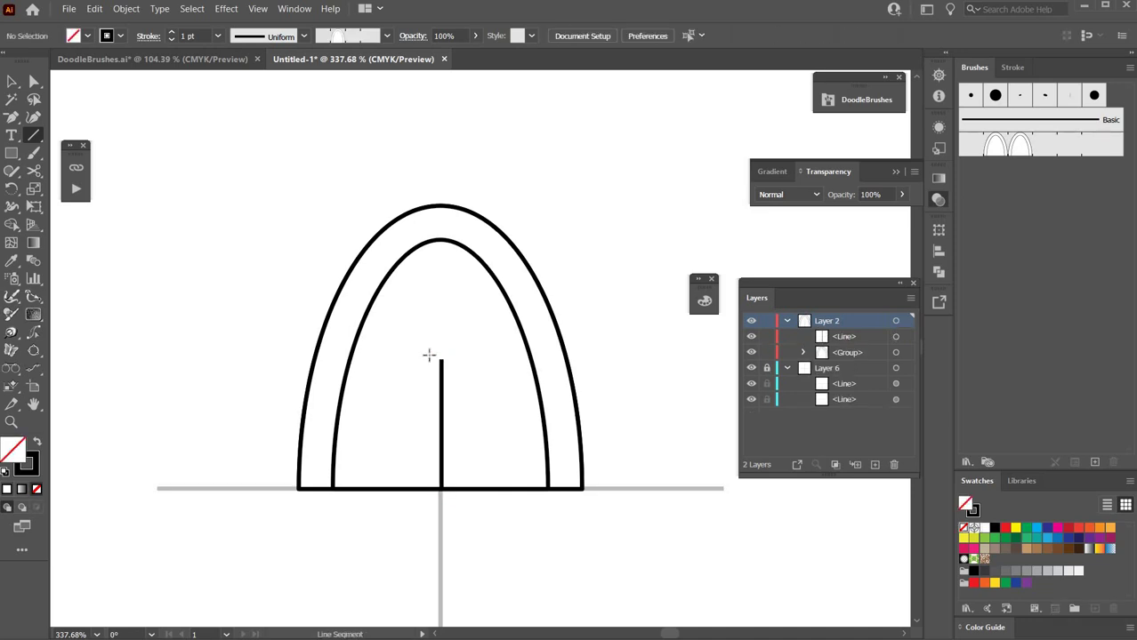
Draw a narrow upright ellipse centred near the upper end of the line and convert its lowest anchor point to a corner
key(l)
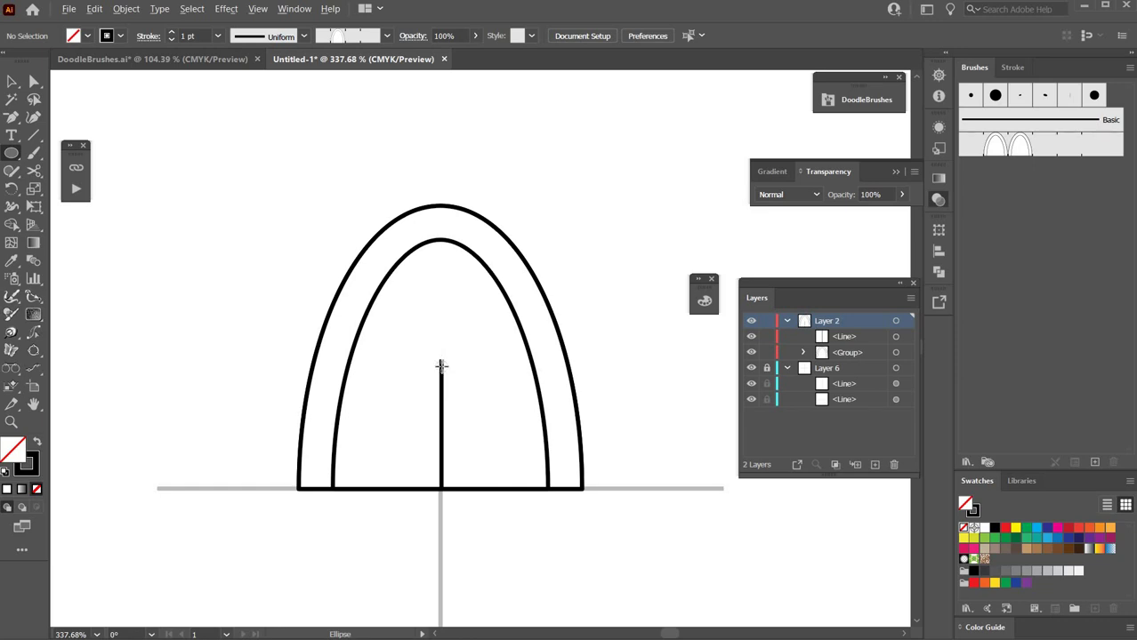
drag(442, 365, 416, 307)
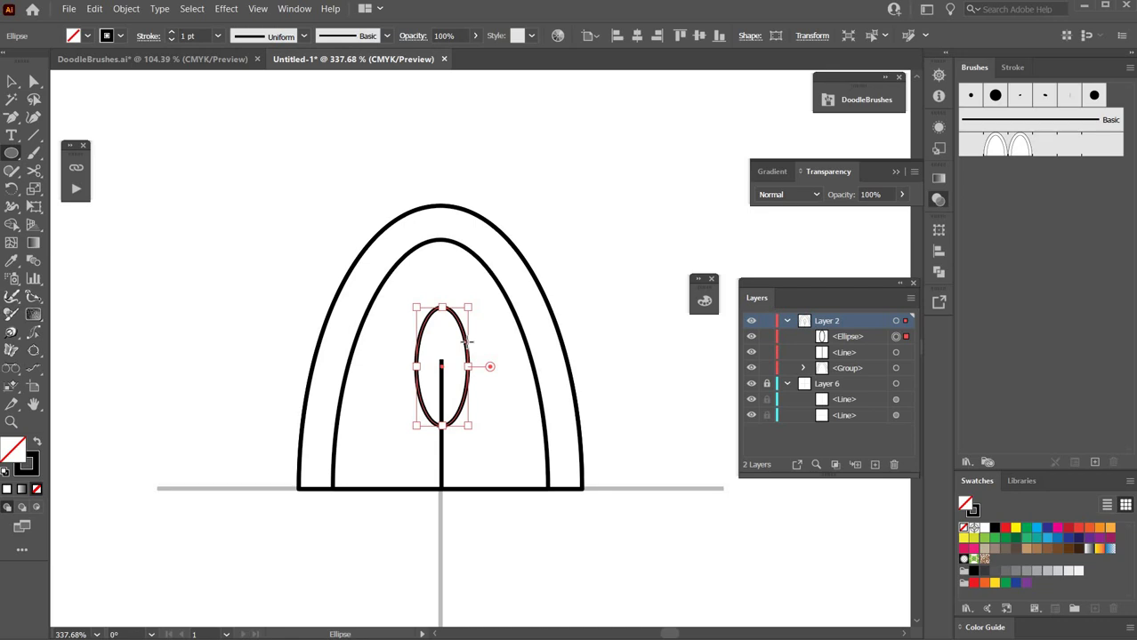
key(a)
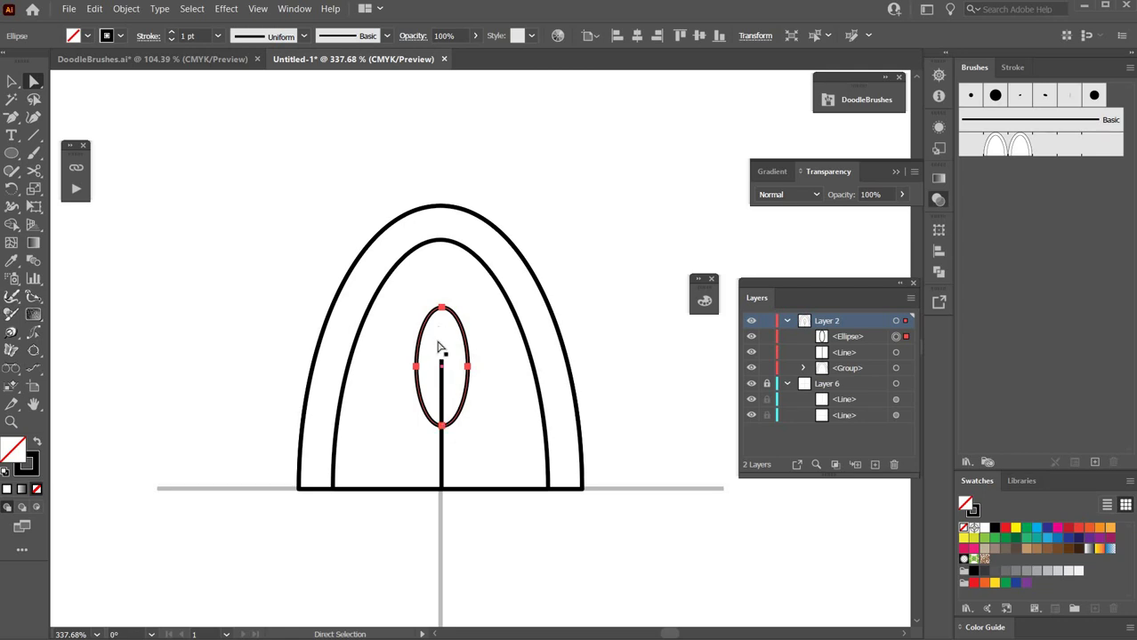
click(442, 426)
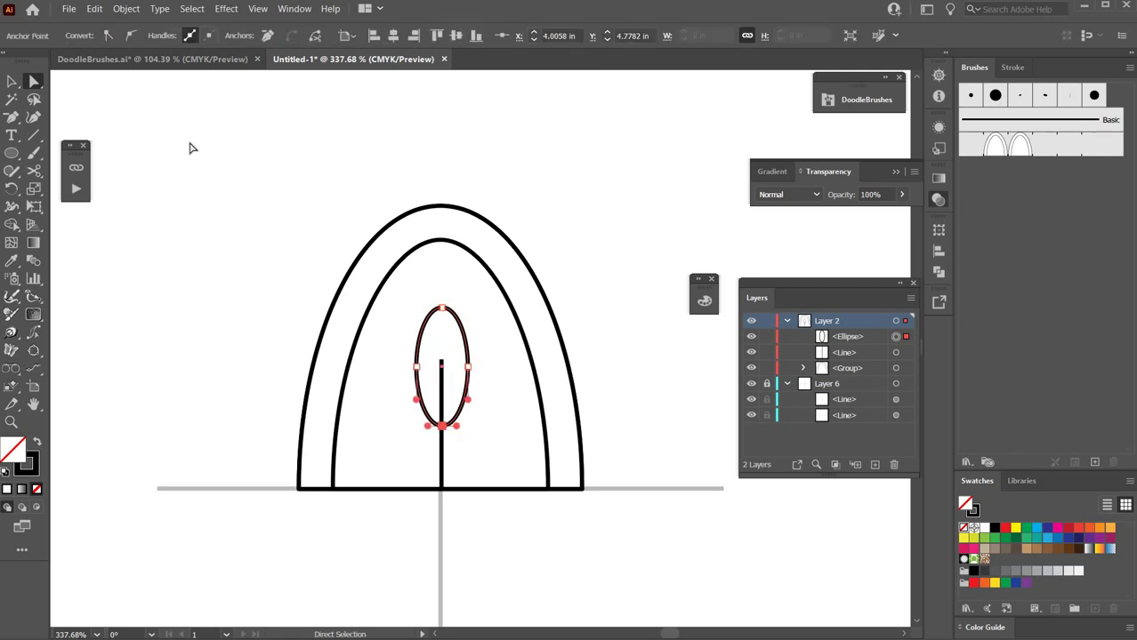
click(107, 36)
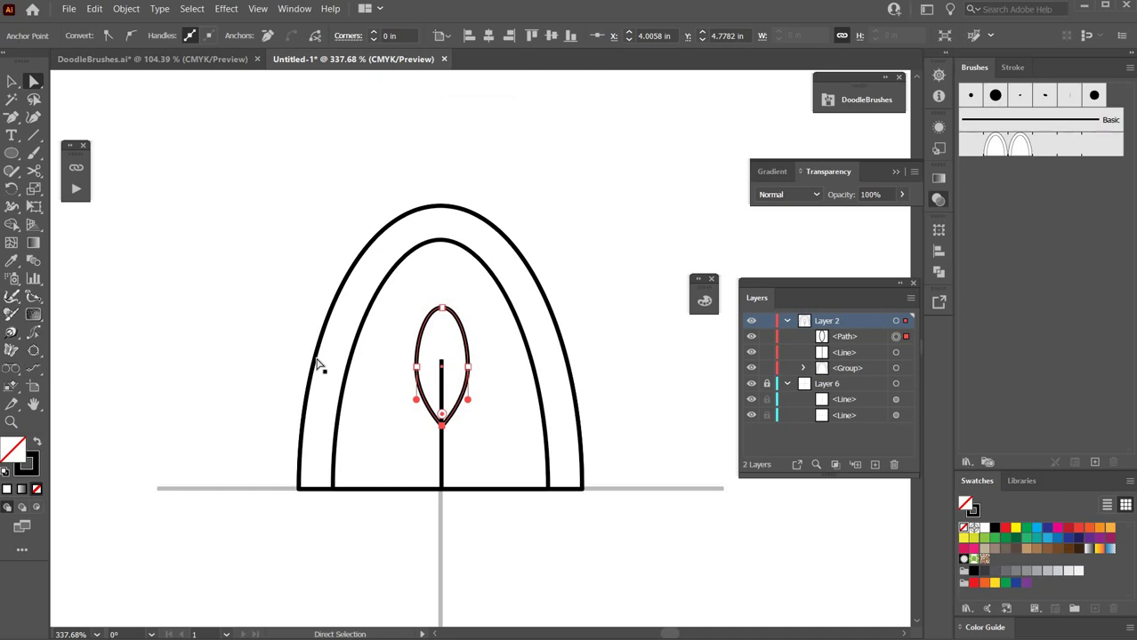
Give the pointed ellipse on the line a white fill so it covers the line behind it
key(v)
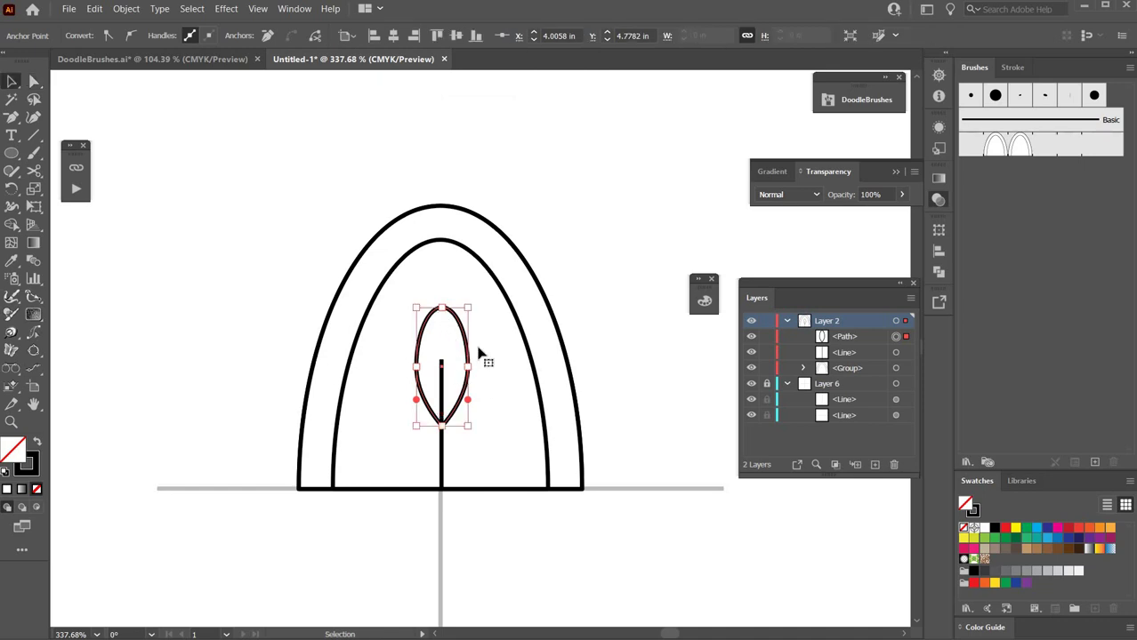
click(458, 324)
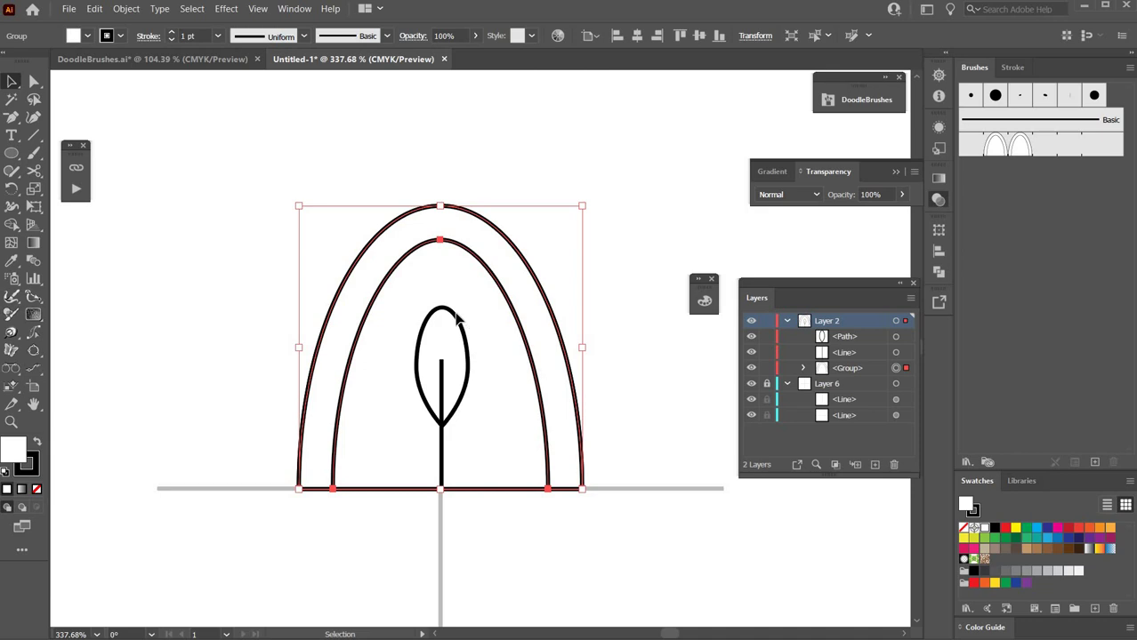
click(458, 324)
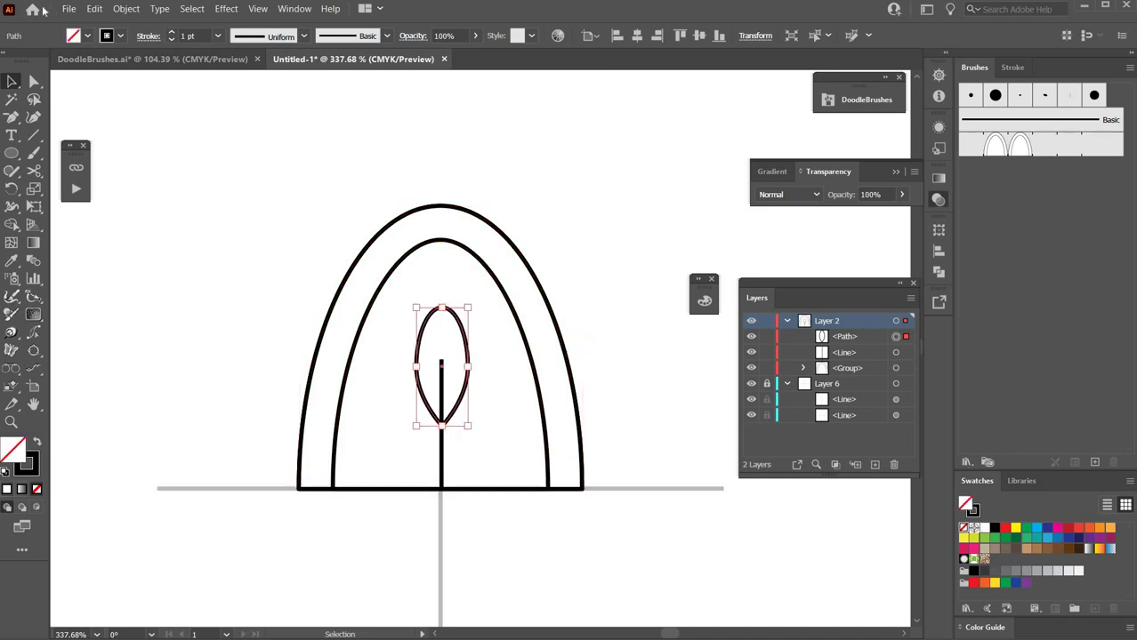
click(87, 36)
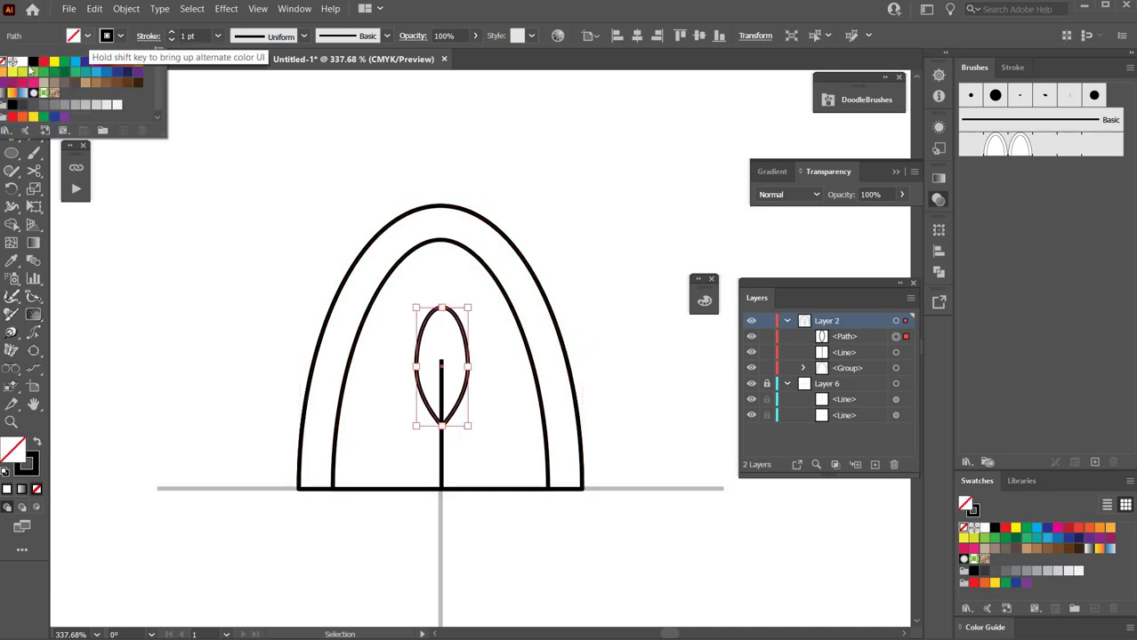
click(24, 62)
click(359, 364)
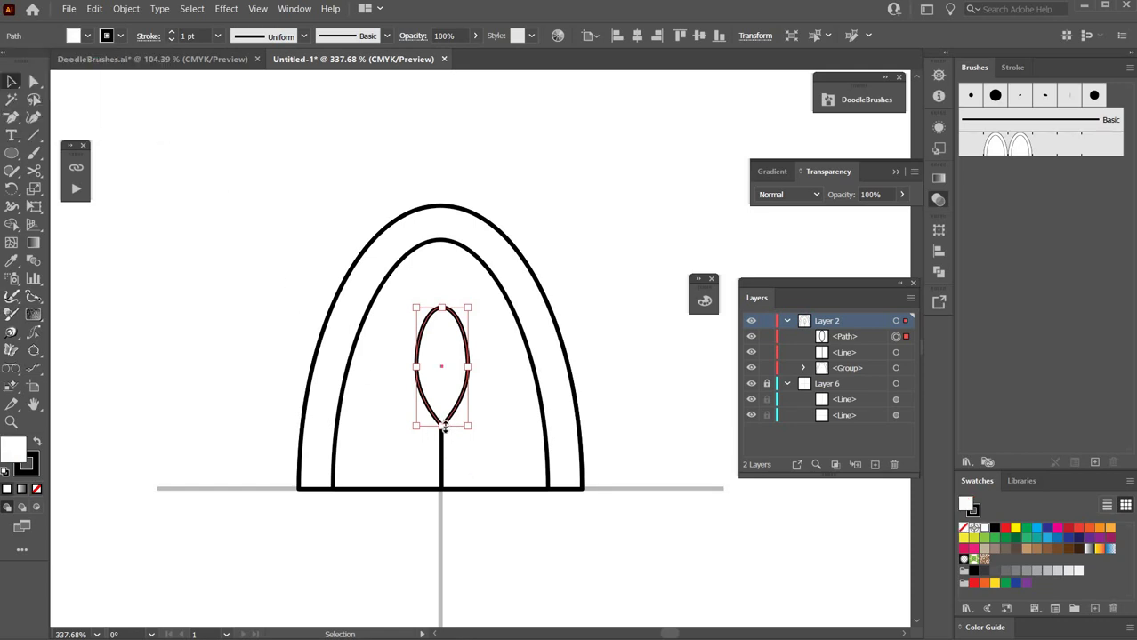
Shorten the pointed ellipse by raising its lower tip along the stem and lock the petal outline group
drag(440, 427, 441, 397)
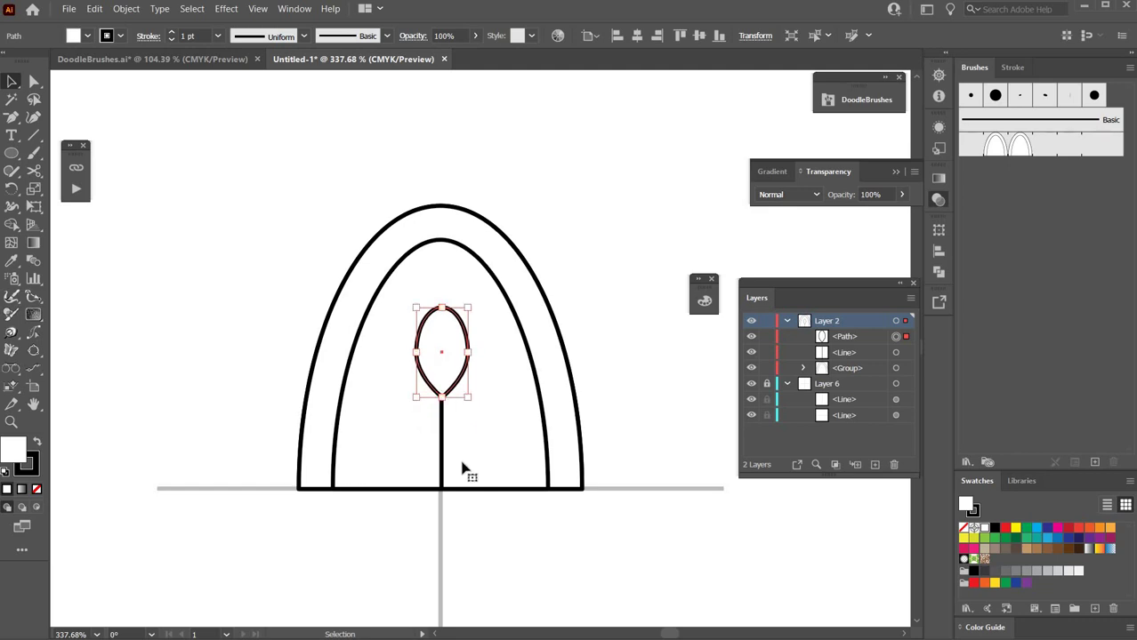
click(476, 488)
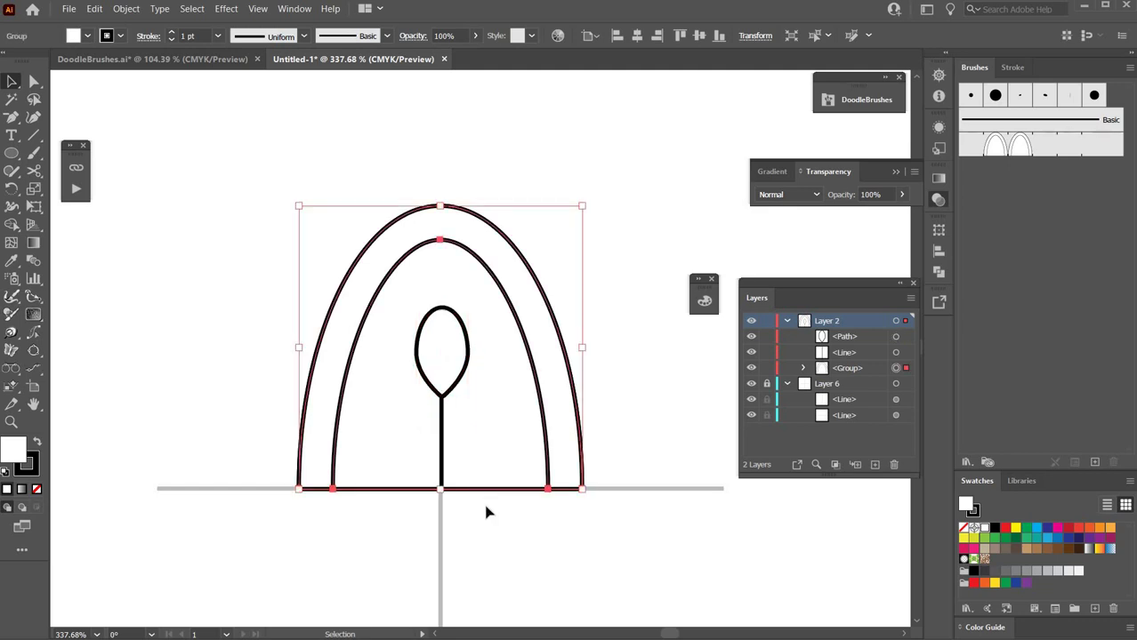
click(436, 479)
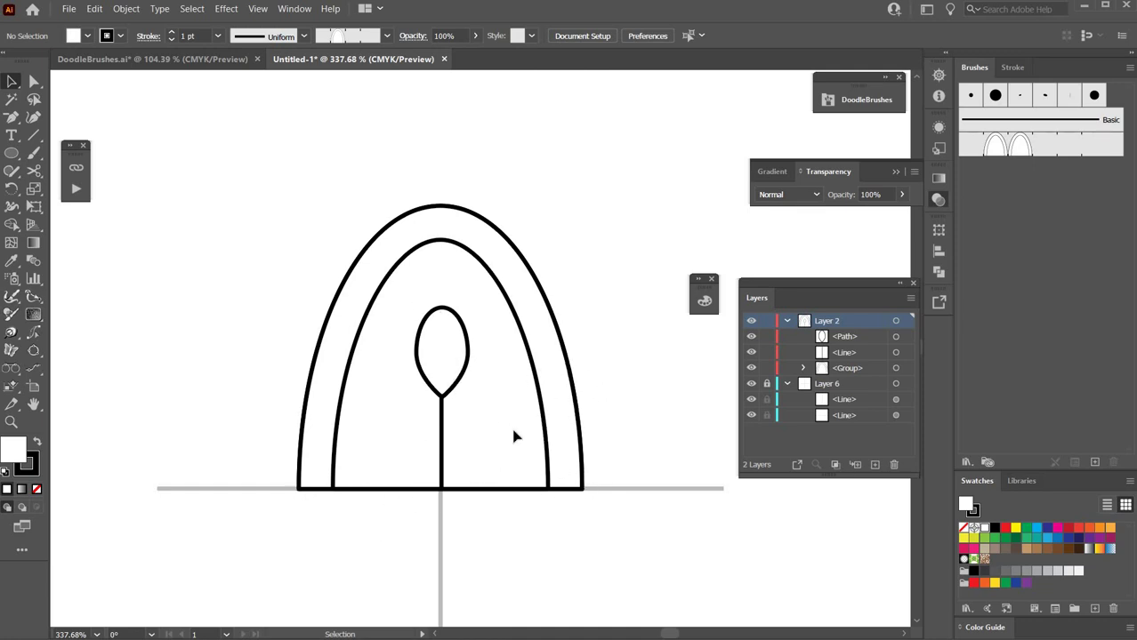
drag(514, 436, 604, 382)
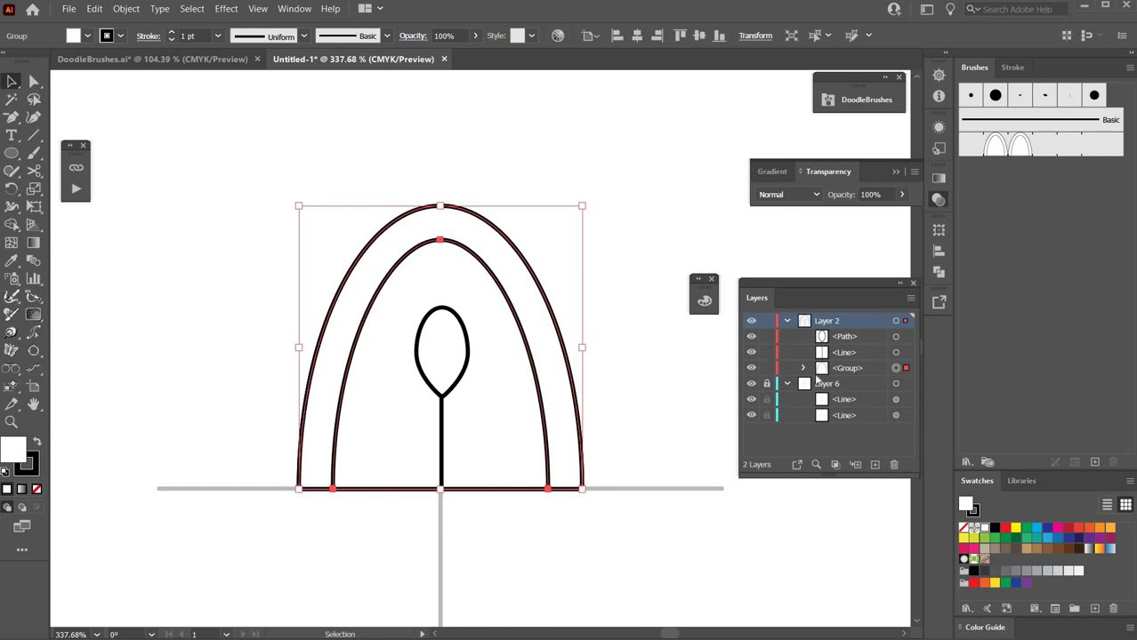
click(766, 367)
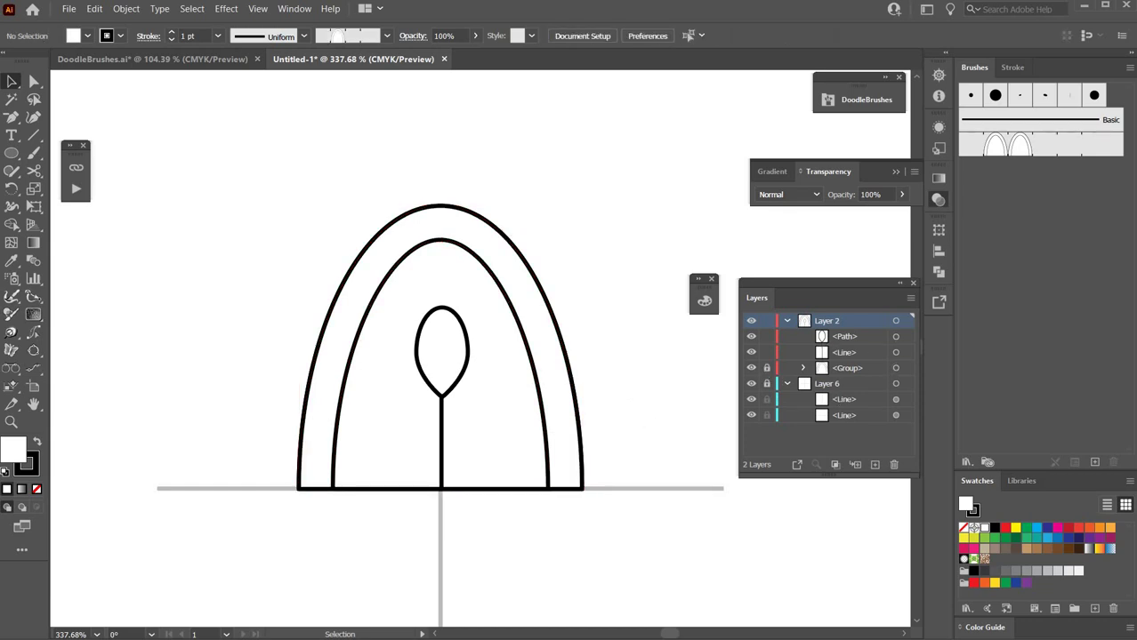
Draw a straight line along the full width of the petal's base and group it with the pointed ellipse and its stem
click(32, 136)
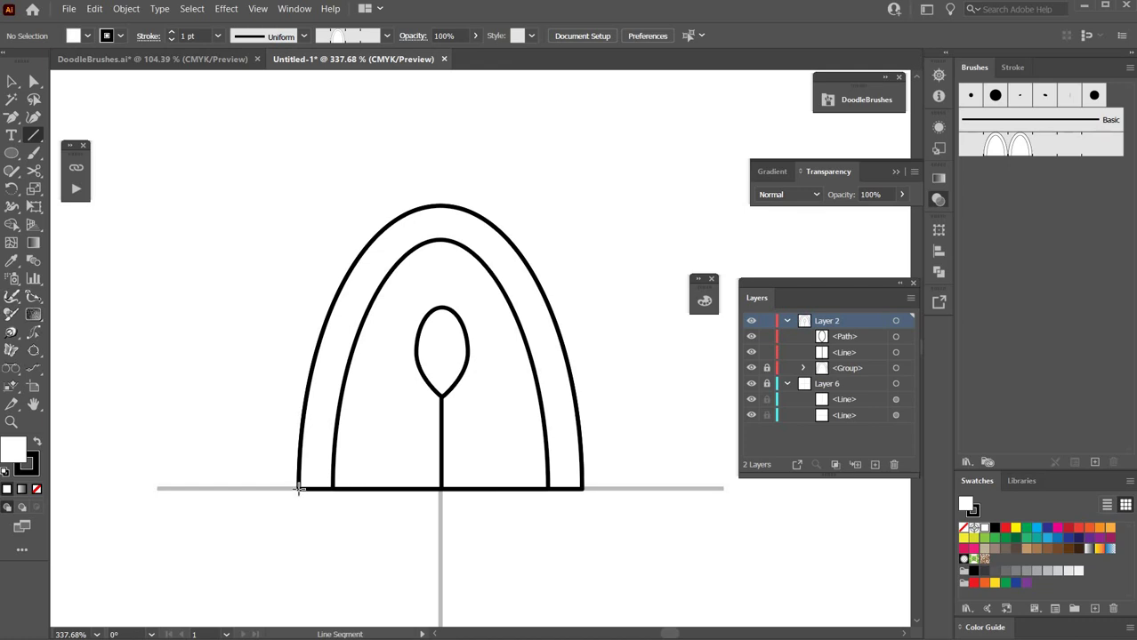
drag(299, 488, 581, 488)
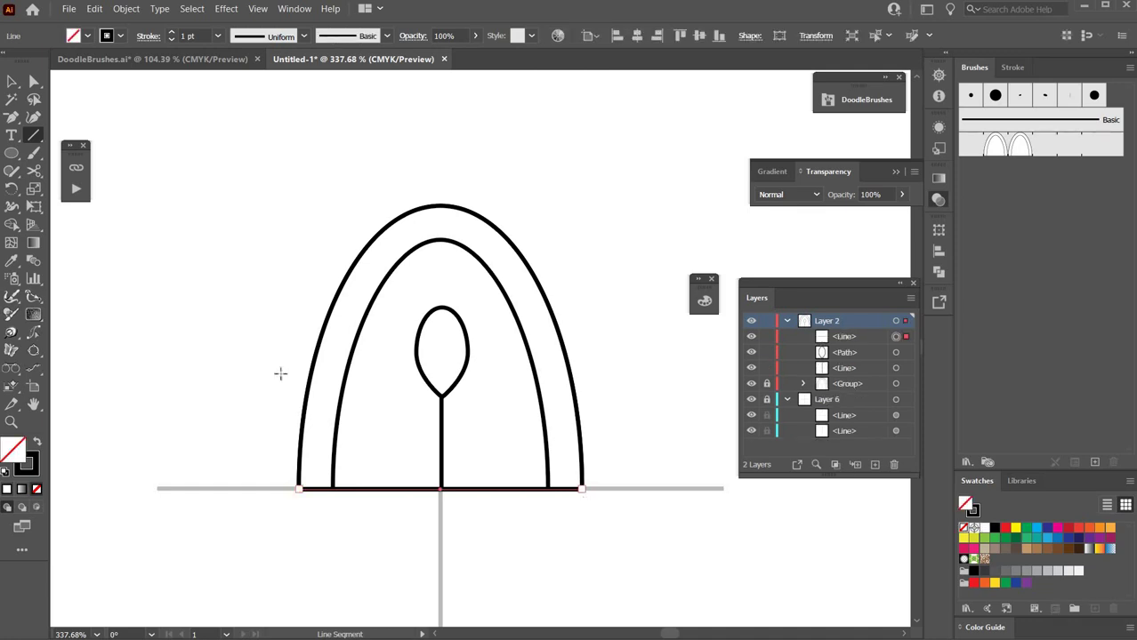
click(13, 81)
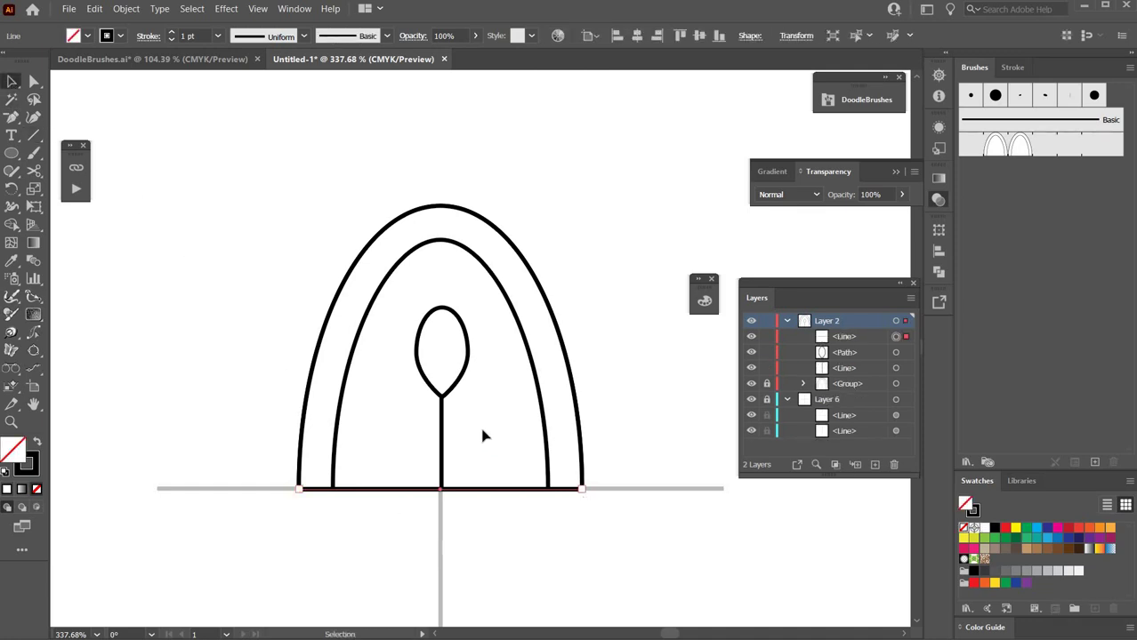
shift+click(458, 384)
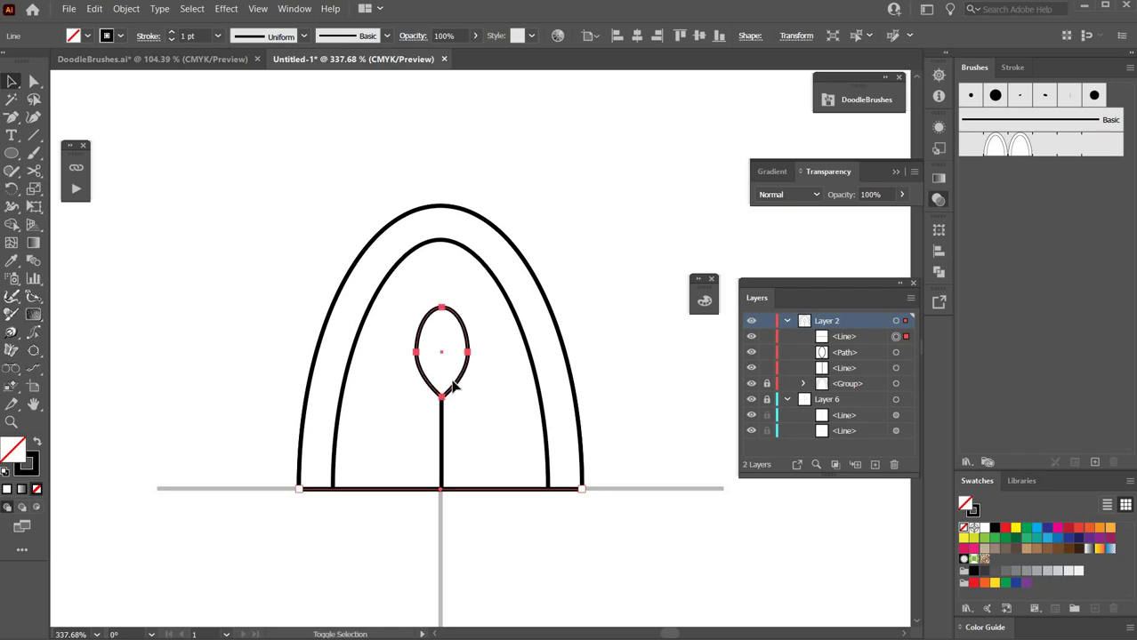
shift+click(442, 468)
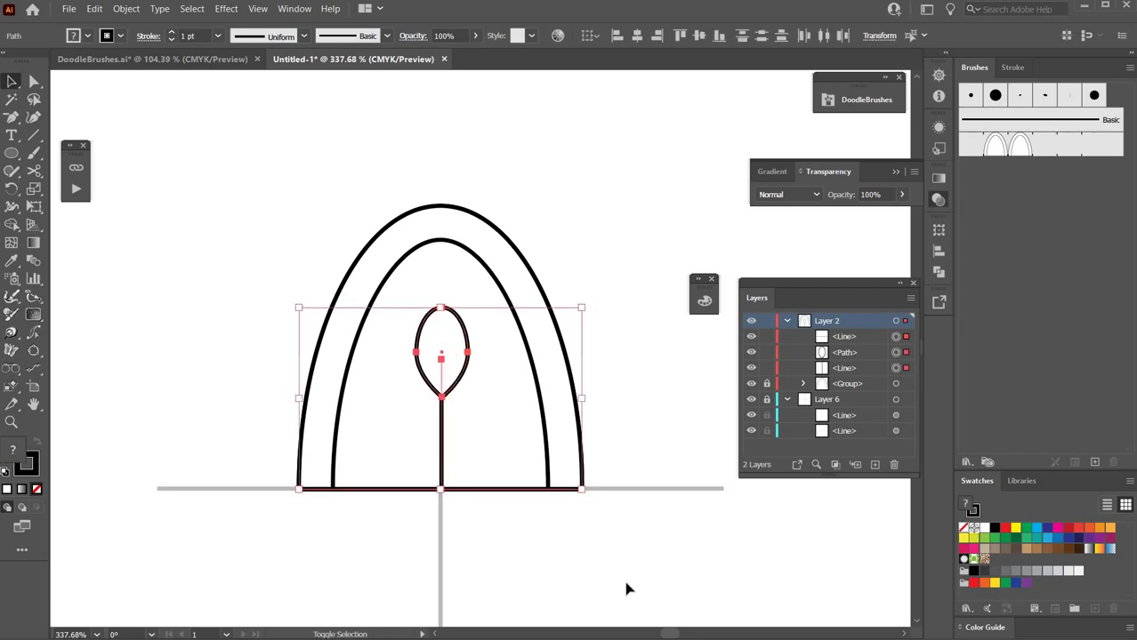
key(a)
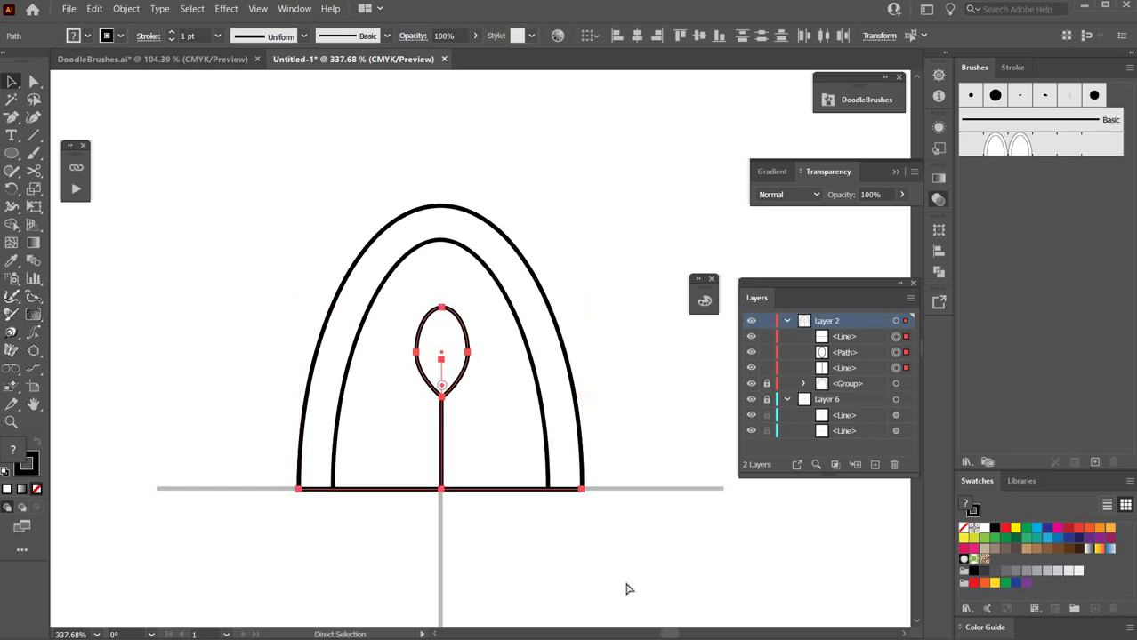
key(ctrl+g)
key(v)
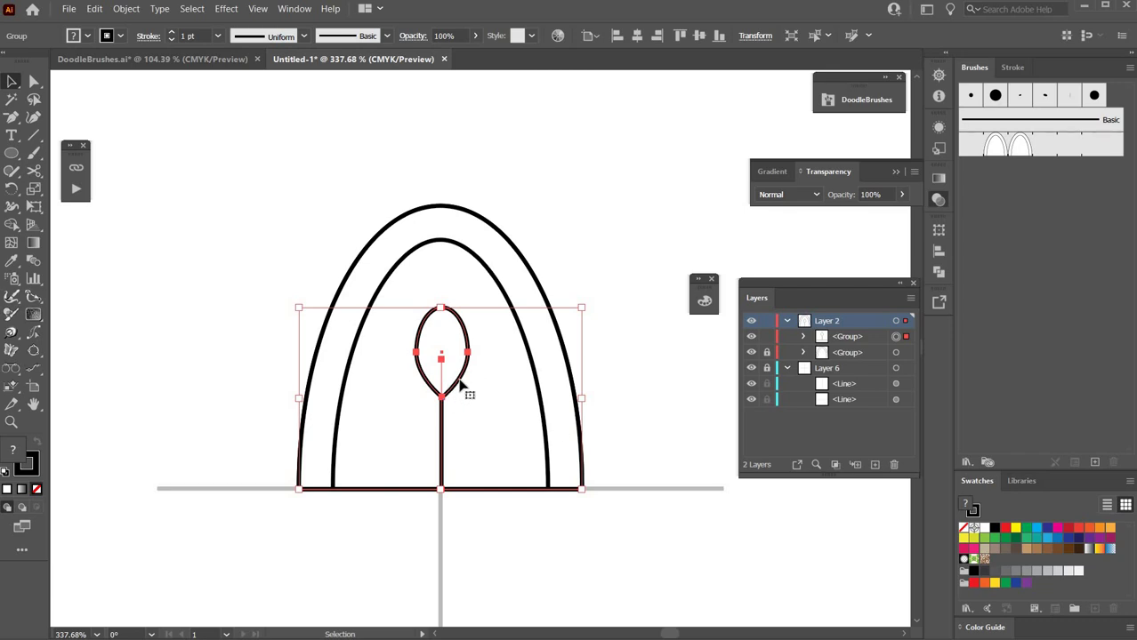
Create a pattern brush from the grouped stem, pointed ellipse and base line, with the outer corner tile set to None and Tints colorization
mouse_move(587, 286)
mouse_down()
mouse_move(1005, 199)
mouse_move(993, 337)
mouse_up()
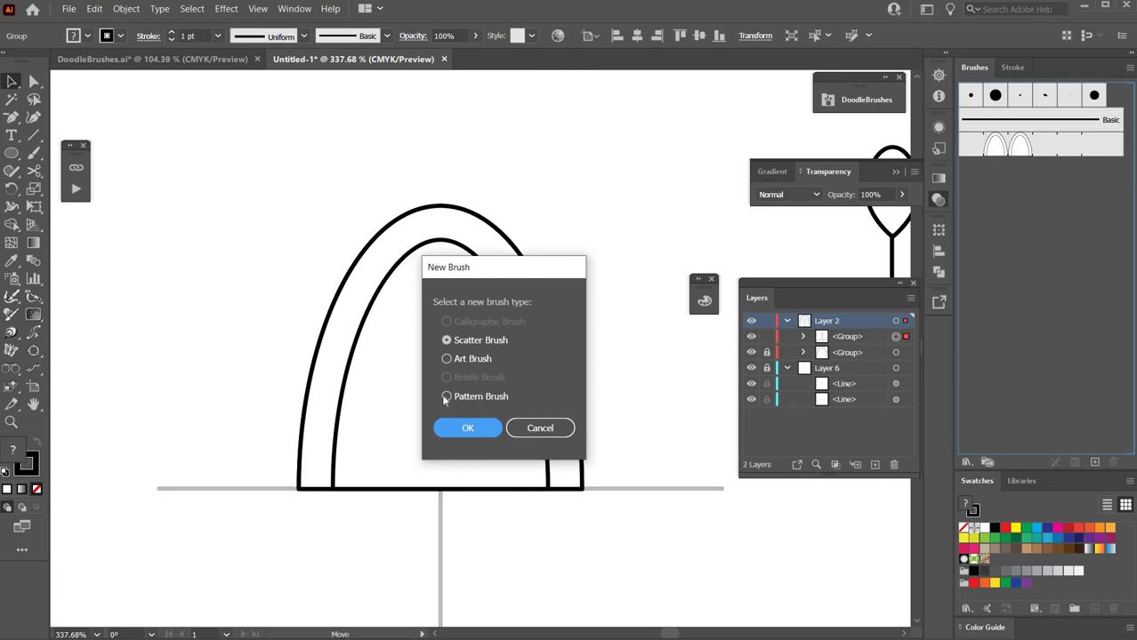
click(445, 397)
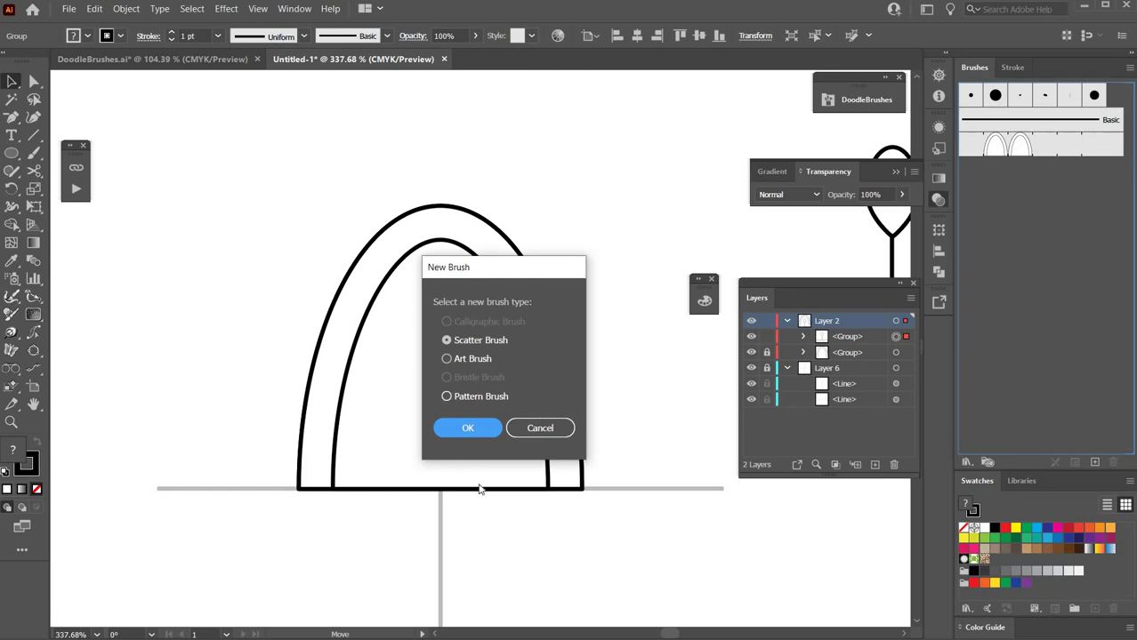
click(464, 430)
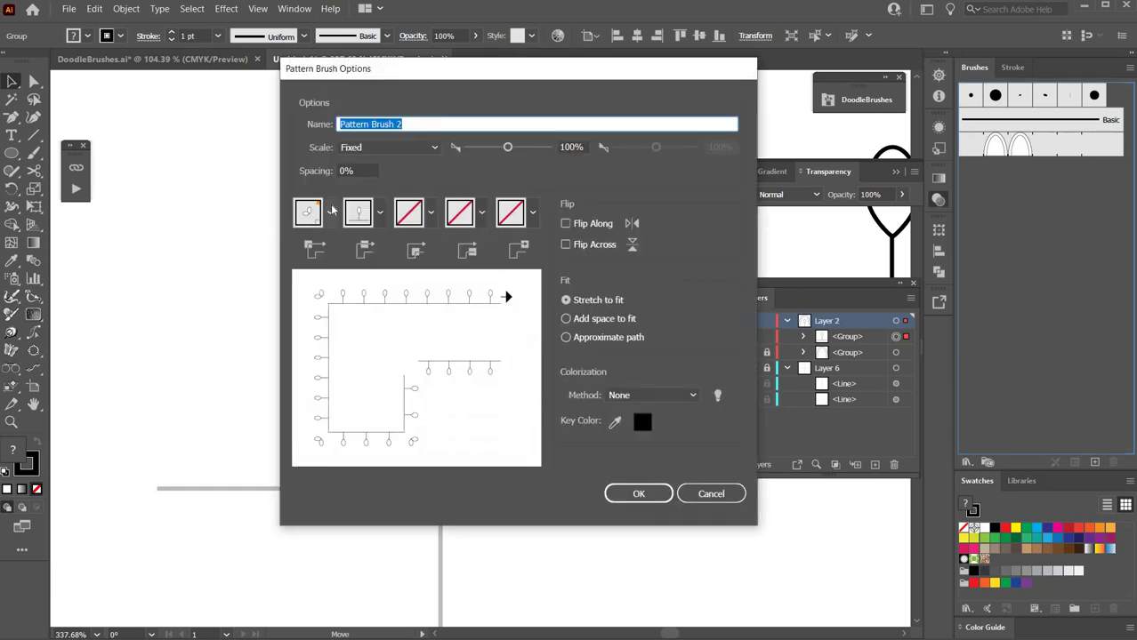
click(330, 211)
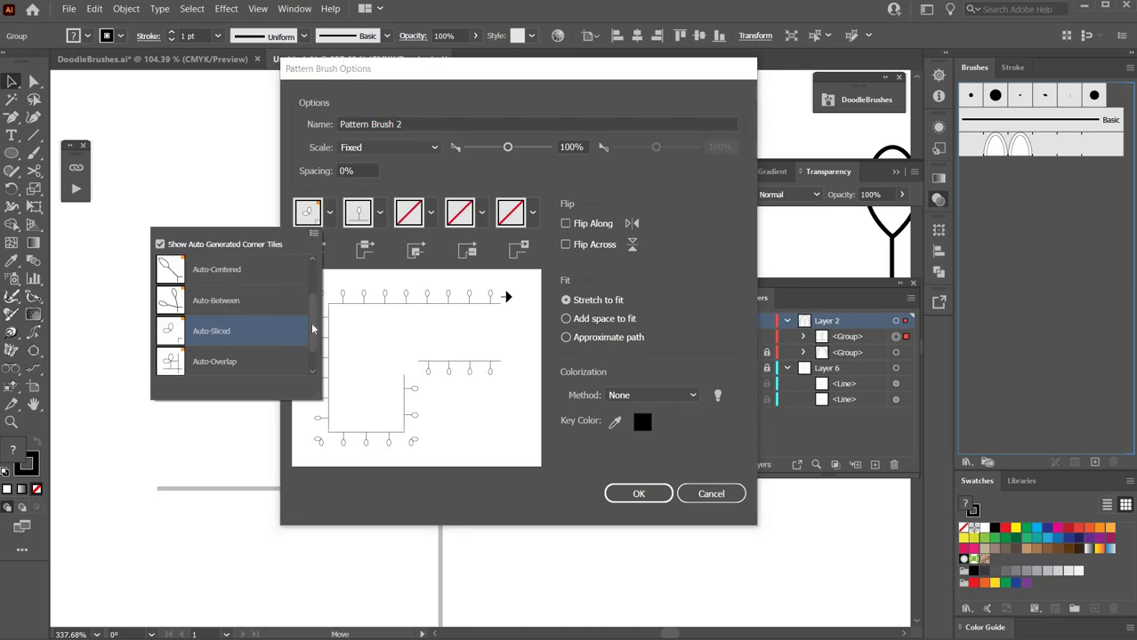
scroll(310, 312, up, 3)
click(252, 266)
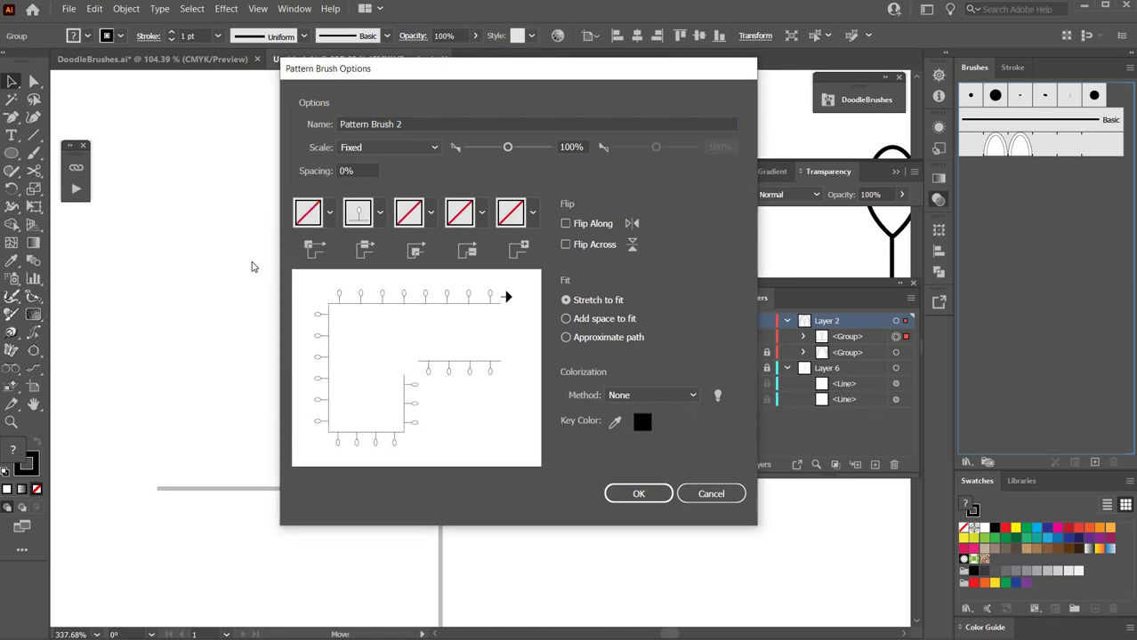
click(640, 397)
click(636, 425)
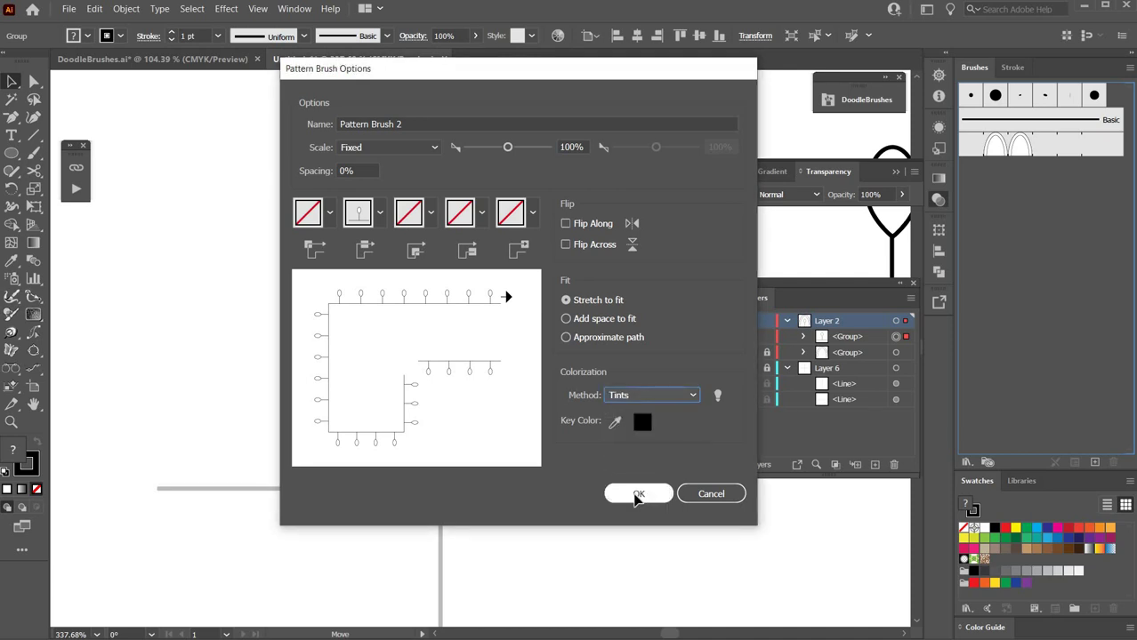
click(638, 494)
click(615, 493)
Hide Layer 2 with the petal artwork and add a new empty layer above it
drag(568, 476, 418, 397)
scroll(488, 490, down, 4)
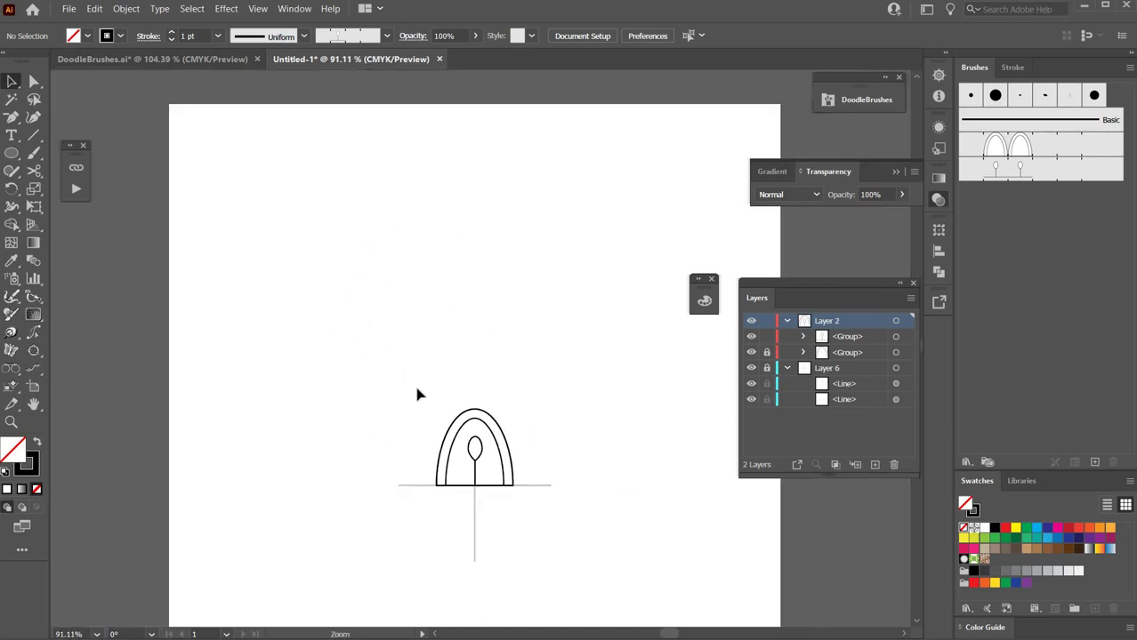
click(513, 481)
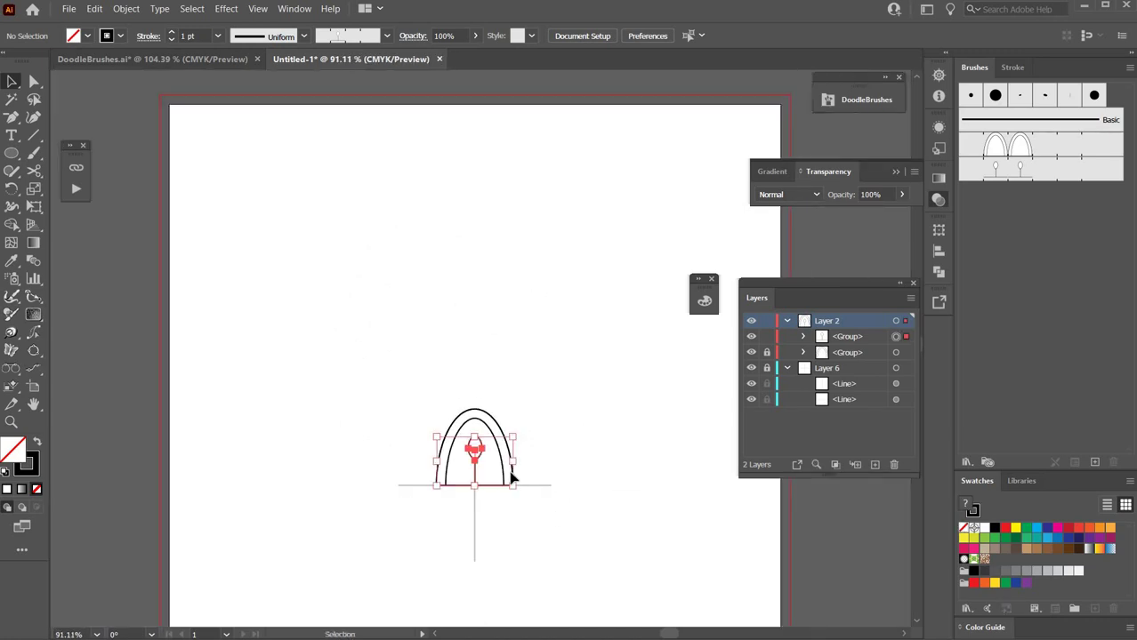
click(751, 321)
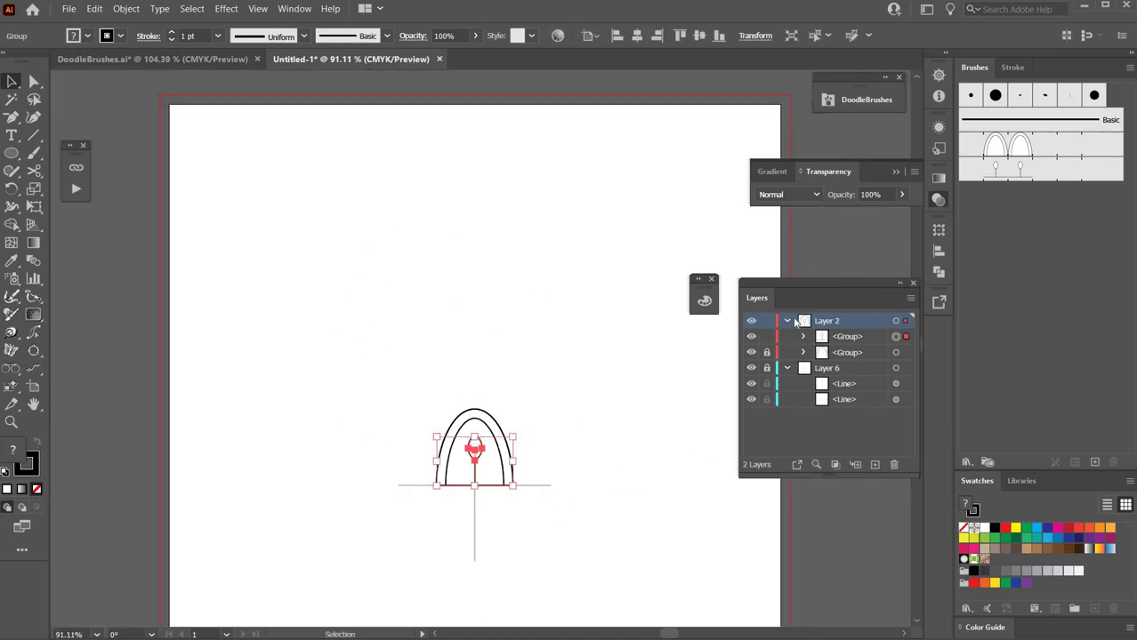
click(877, 463)
scroll(525, 418, down, 3)
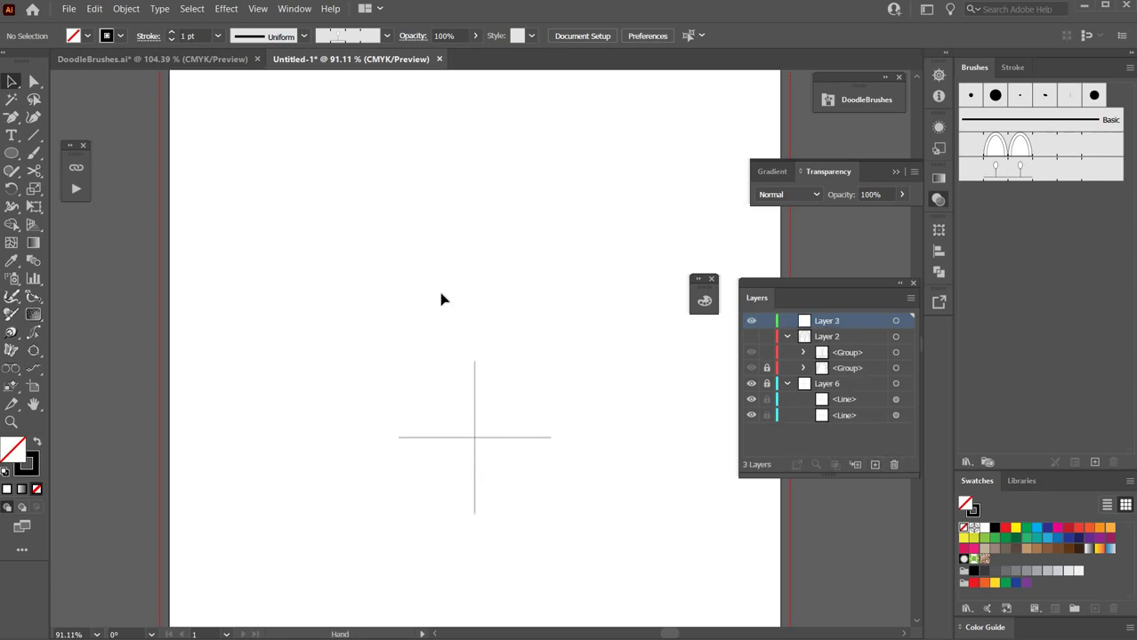
Open the Actions panel and review the commands it offers
click(78, 191)
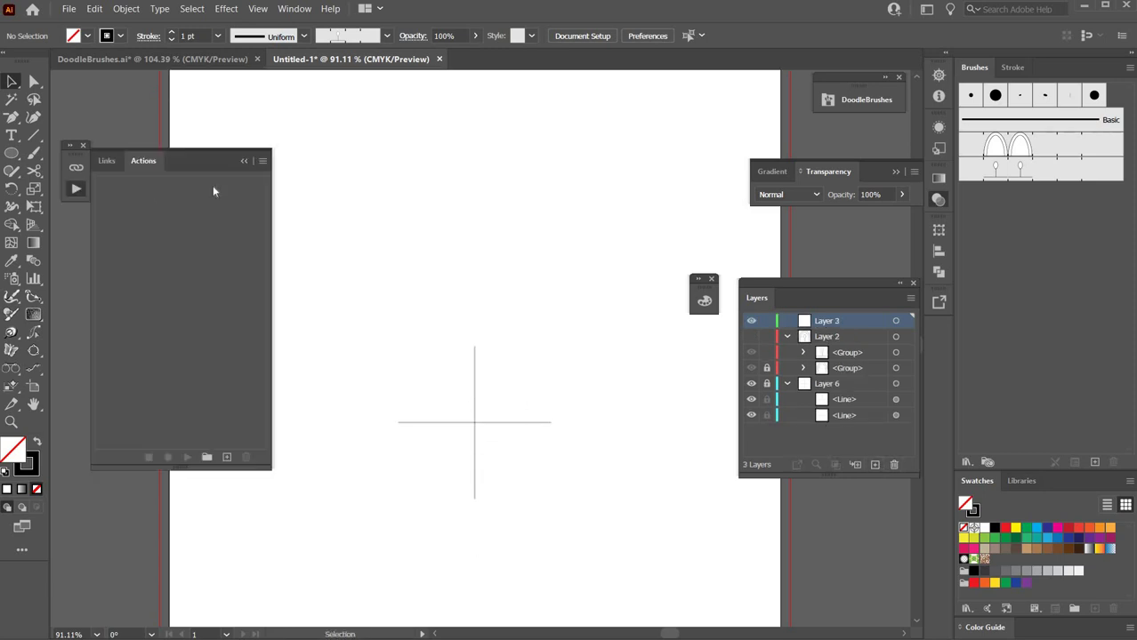
click(262, 162)
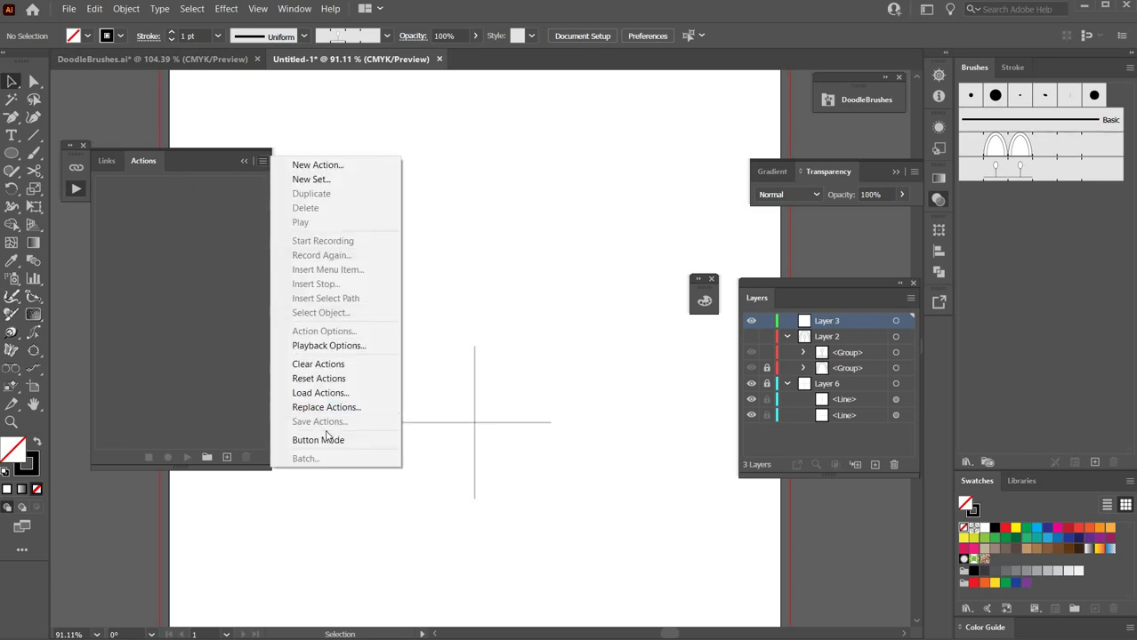
click(190, 232)
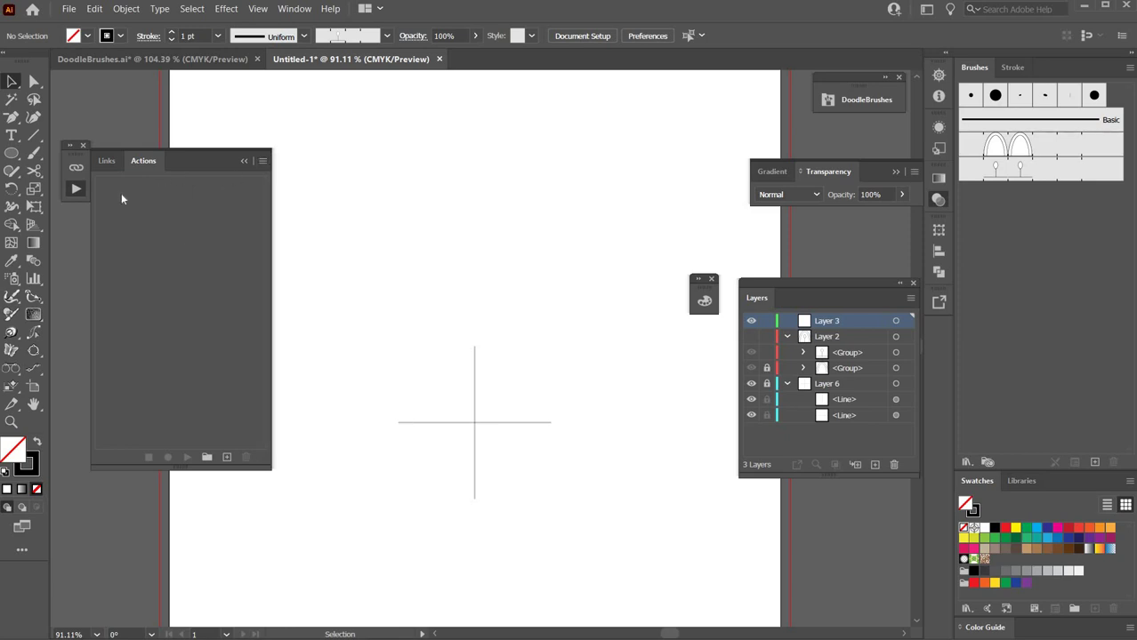
click(12, 153)
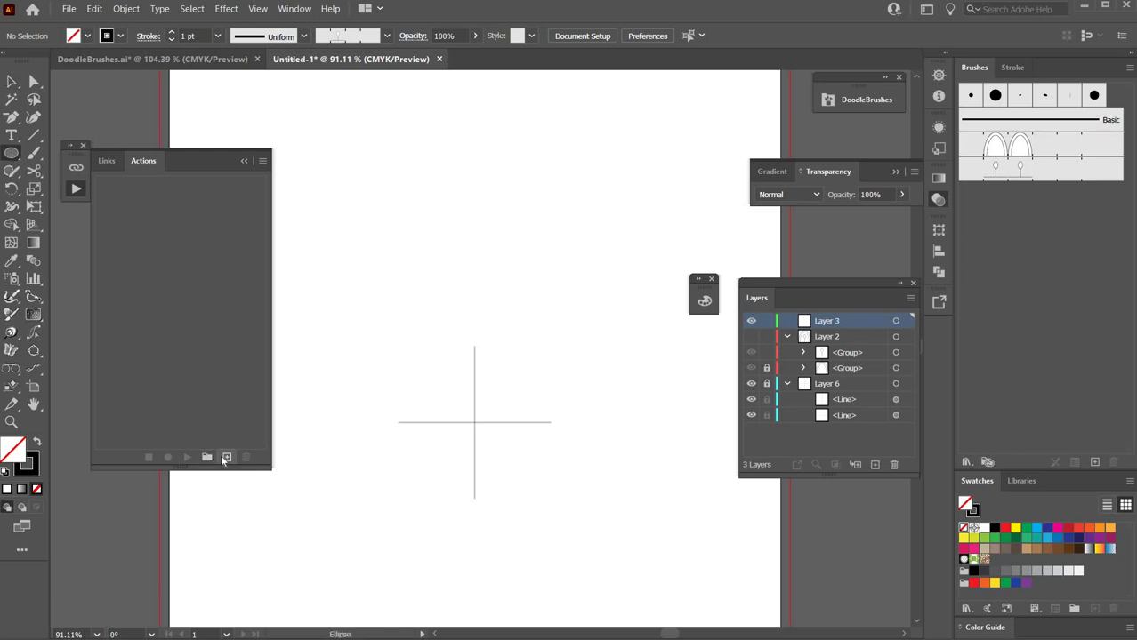
click(295, 9)
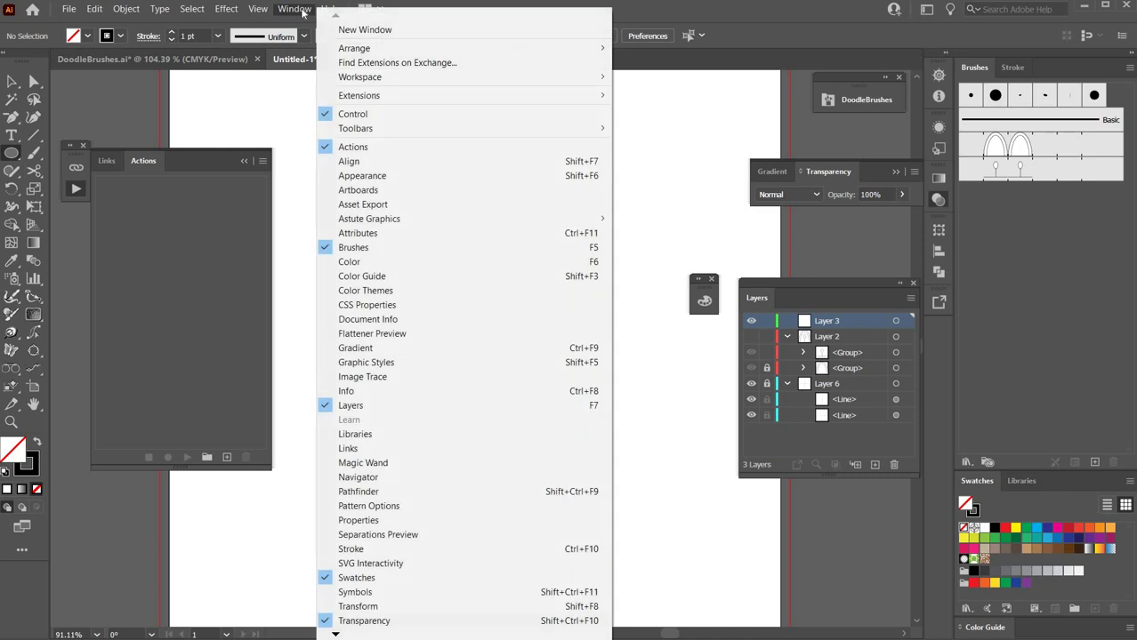
click(155, 280)
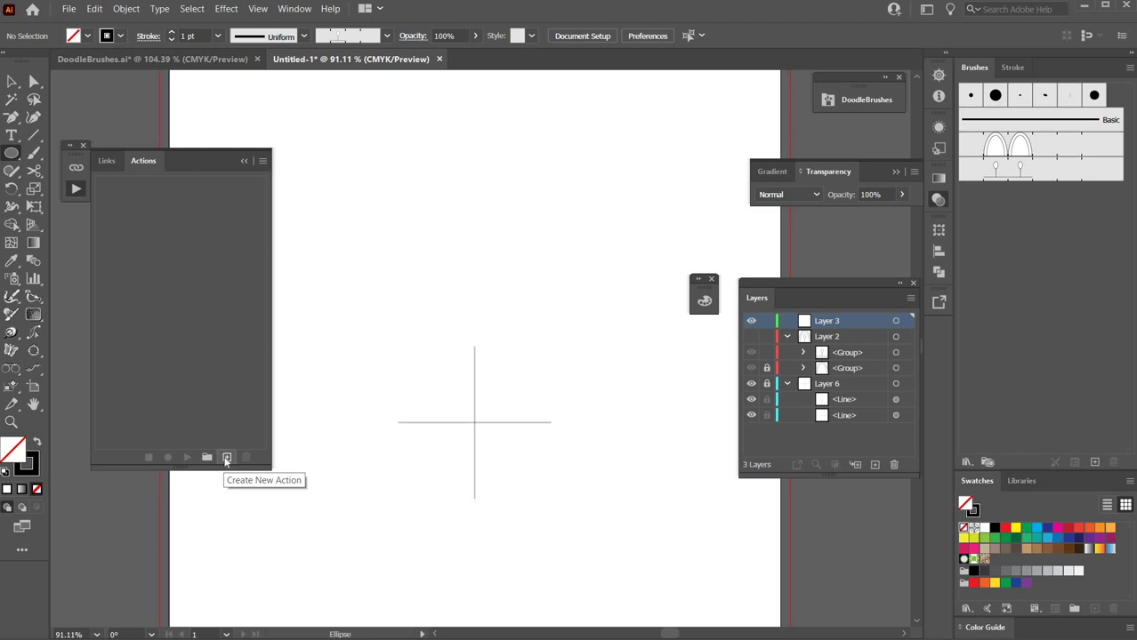
Create a new action named StartFlower with the color Orange and start recording it
click(227, 459)
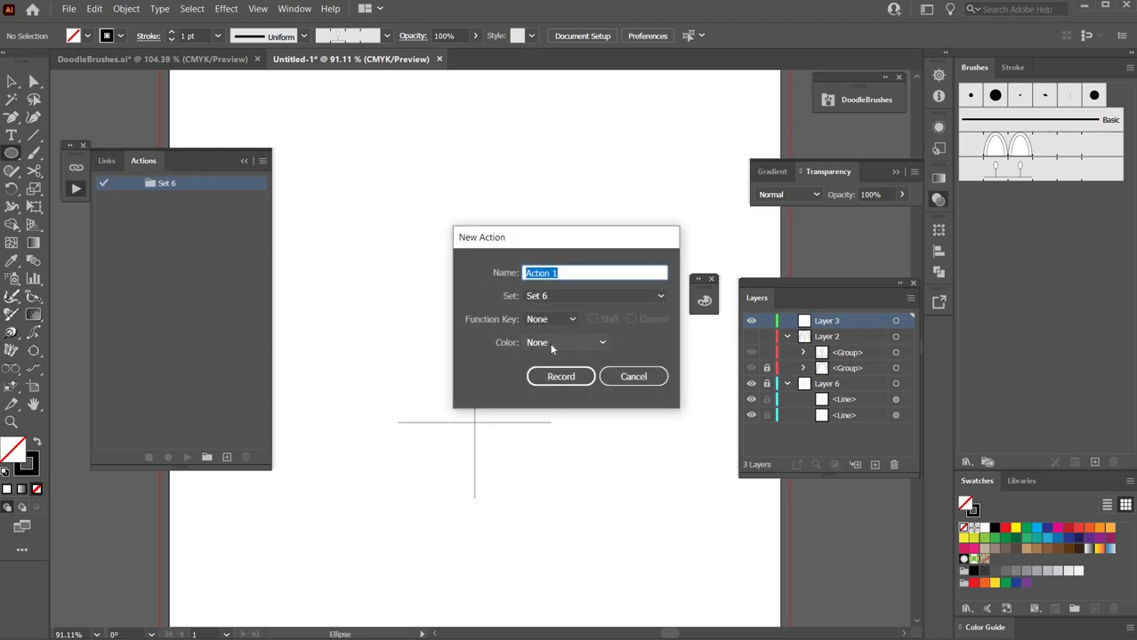
text(Ci)
click(550, 342)
click(552, 396)
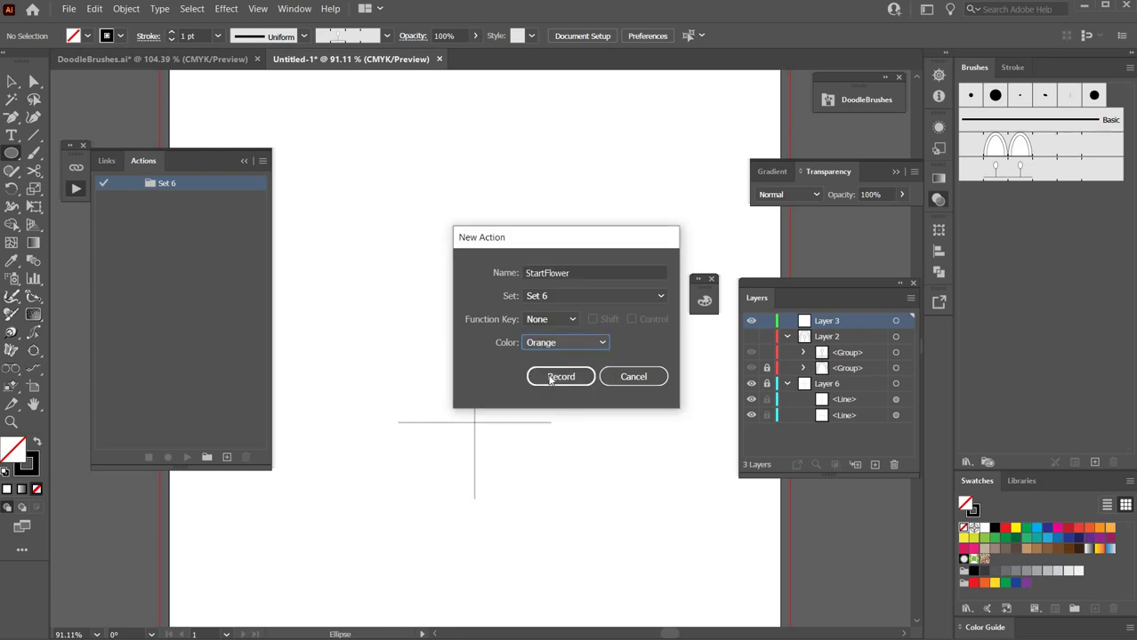
click(553, 377)
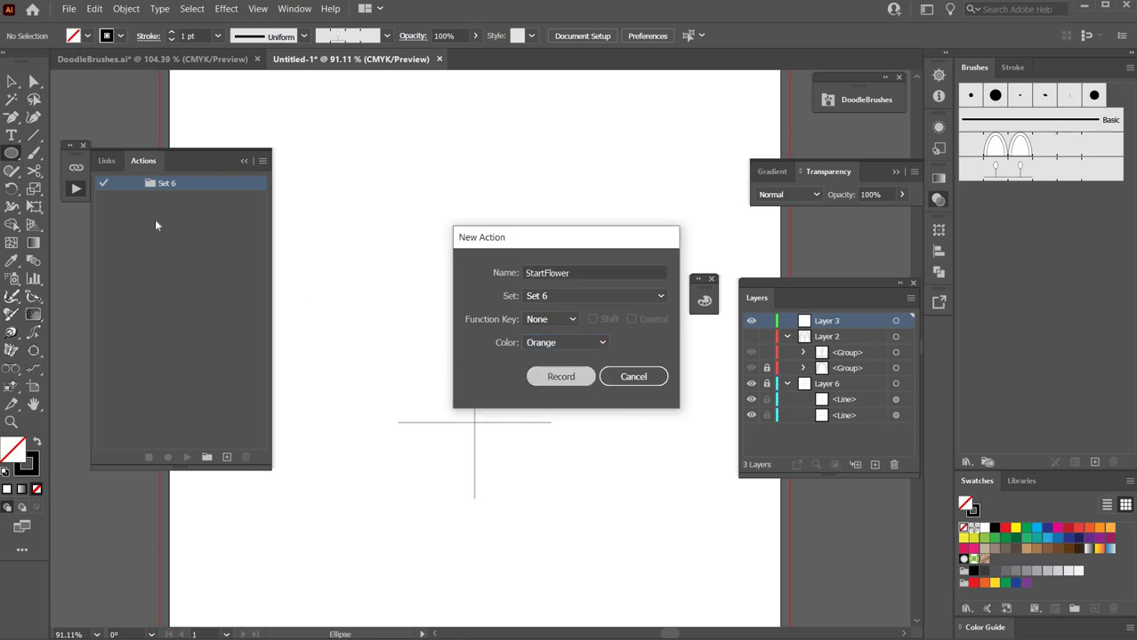
Draw a circle 2 in wide and 2 in high and center it horizontally and vertically on the crossed guide lines
click(12, 154)
click(480, 248)
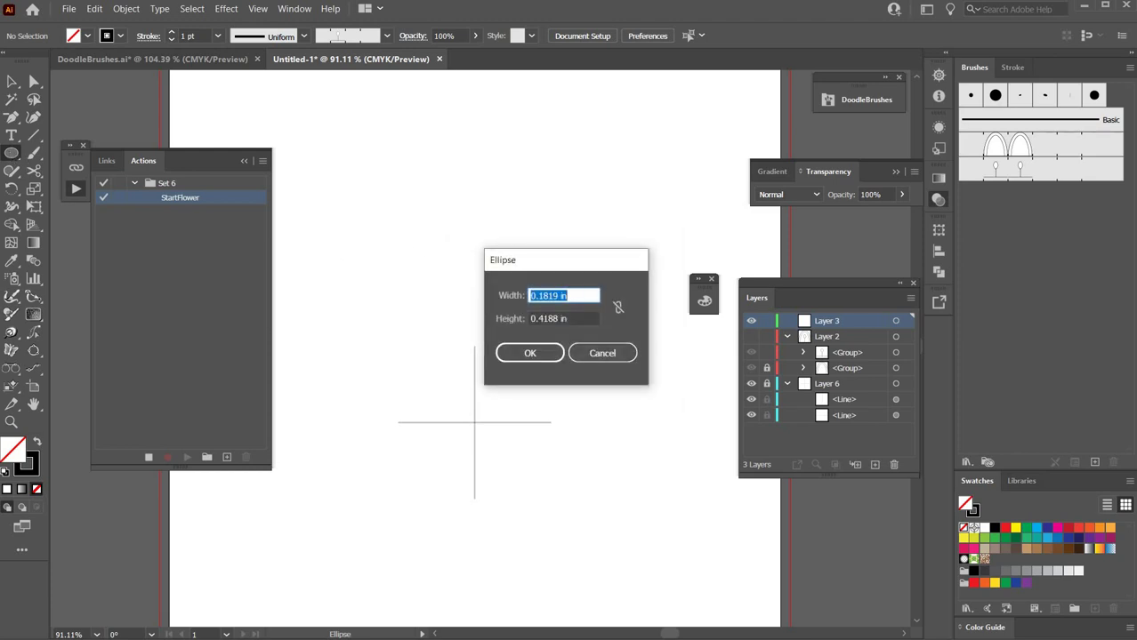
text(2)
key(Tab)
text(2)
key(Tab)
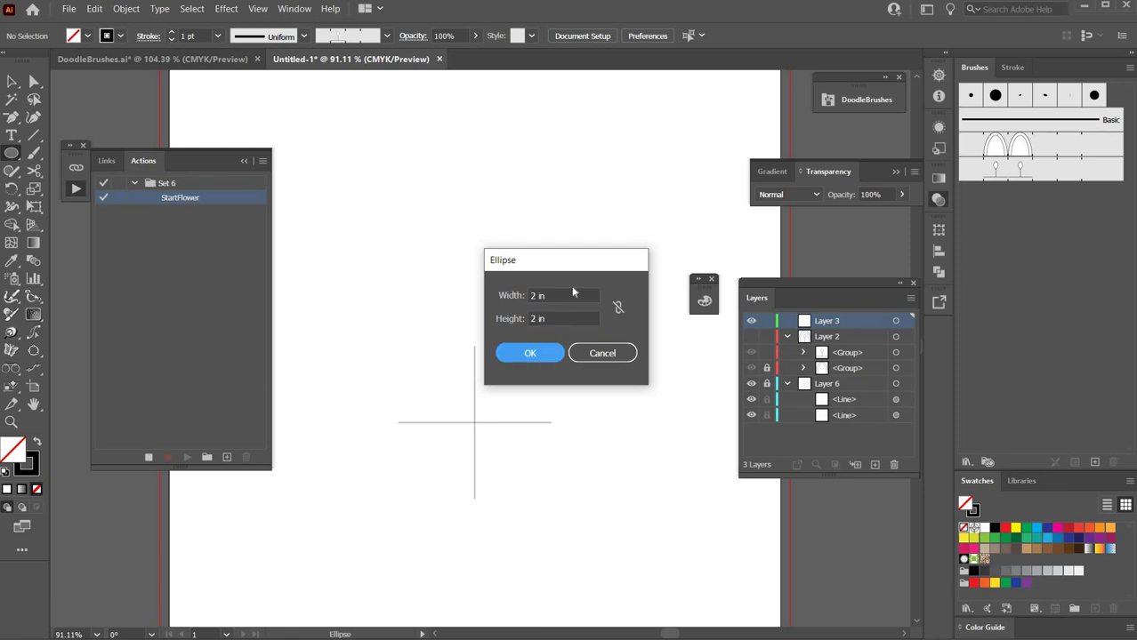
click(531, 354)
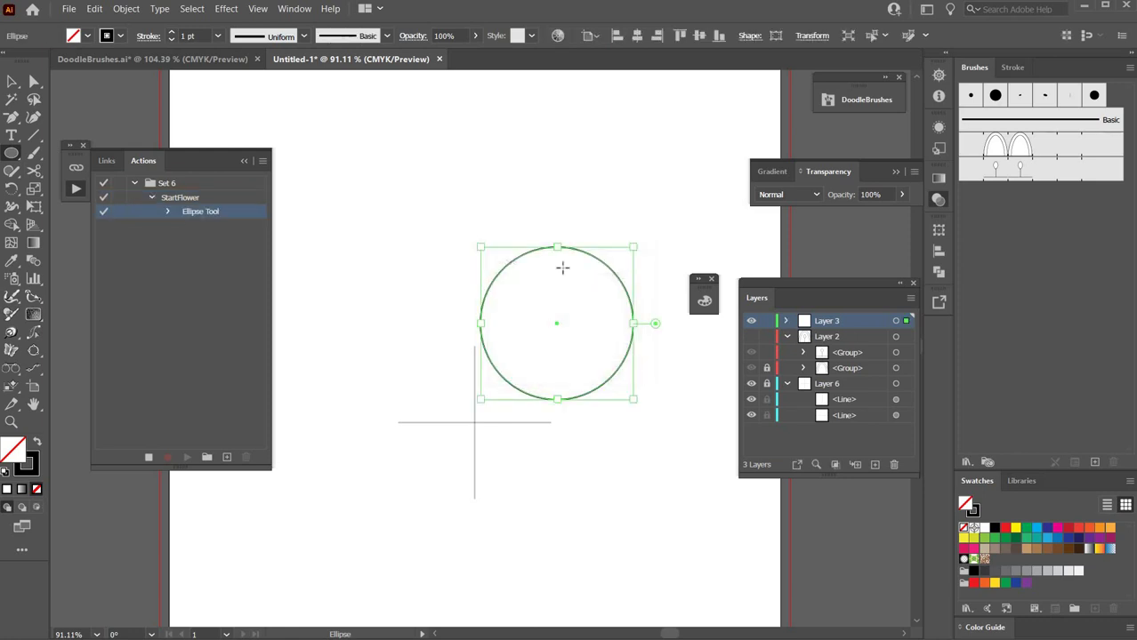
click(636, 35)
click(700, 35)
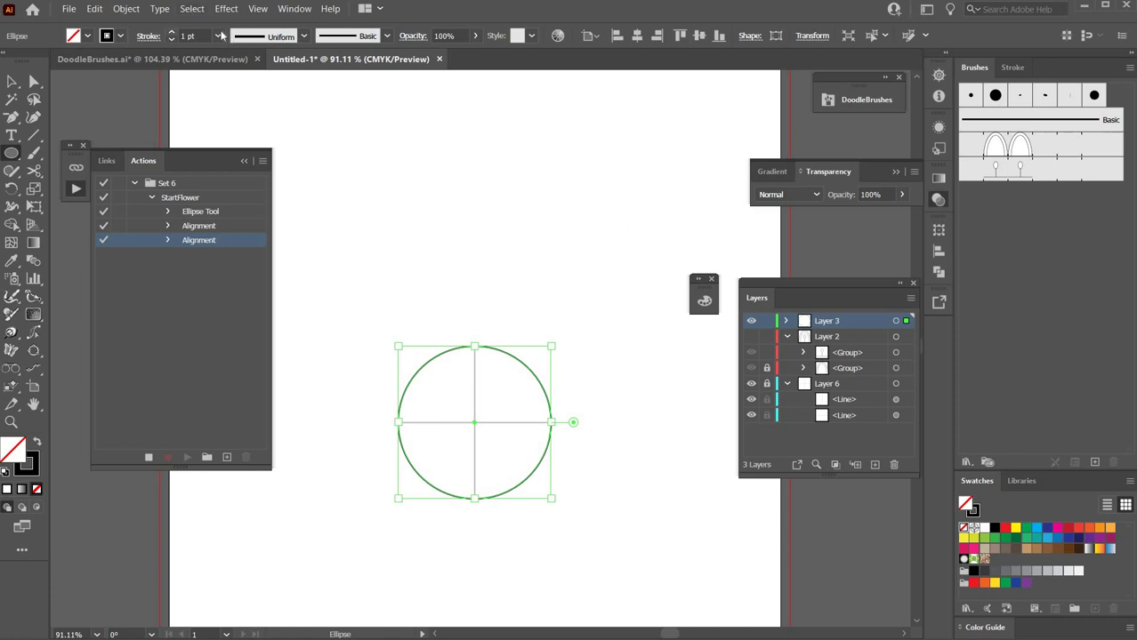
Set the circle's stroke weight to 0.75 pt, fill it with white, and stop recording the StartFlower action
click(218, 37)
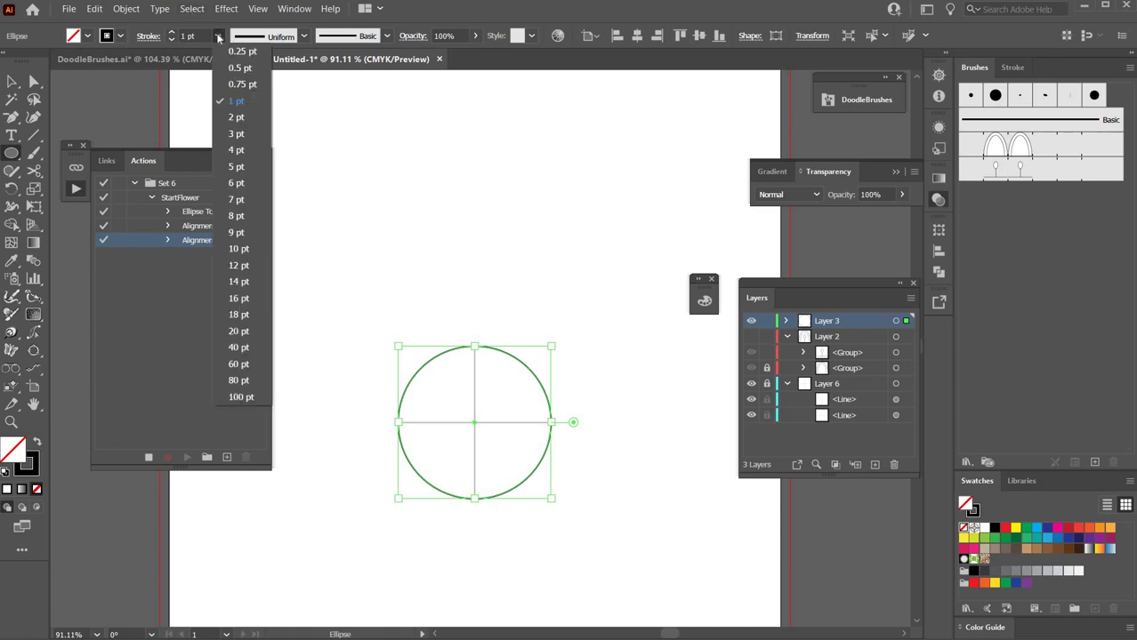
click(234, 84)
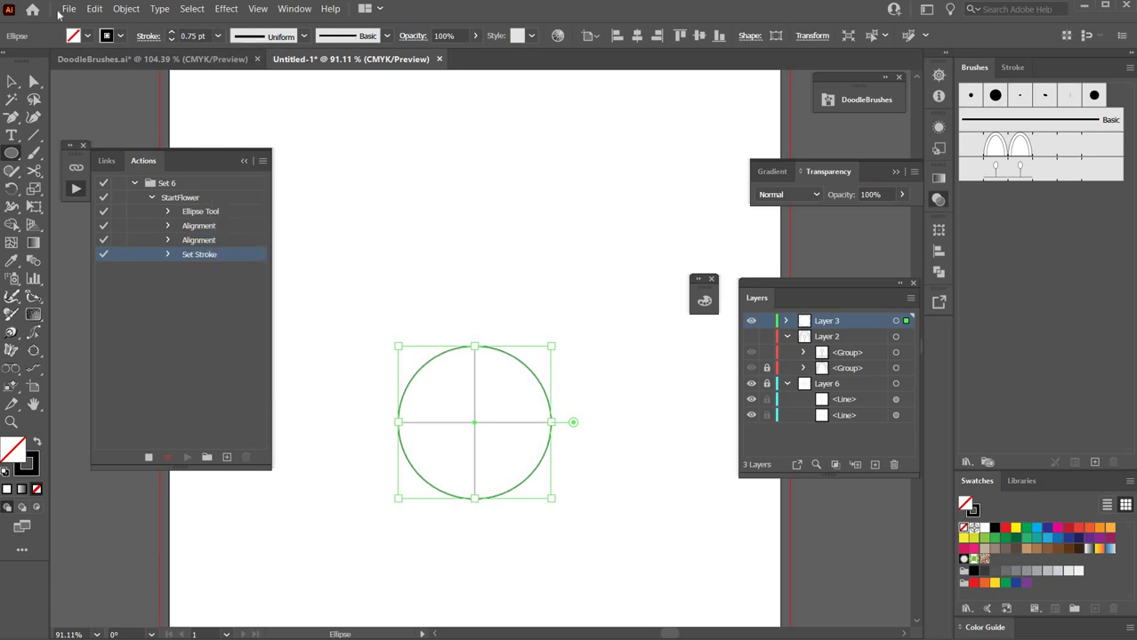
click(87, 36)
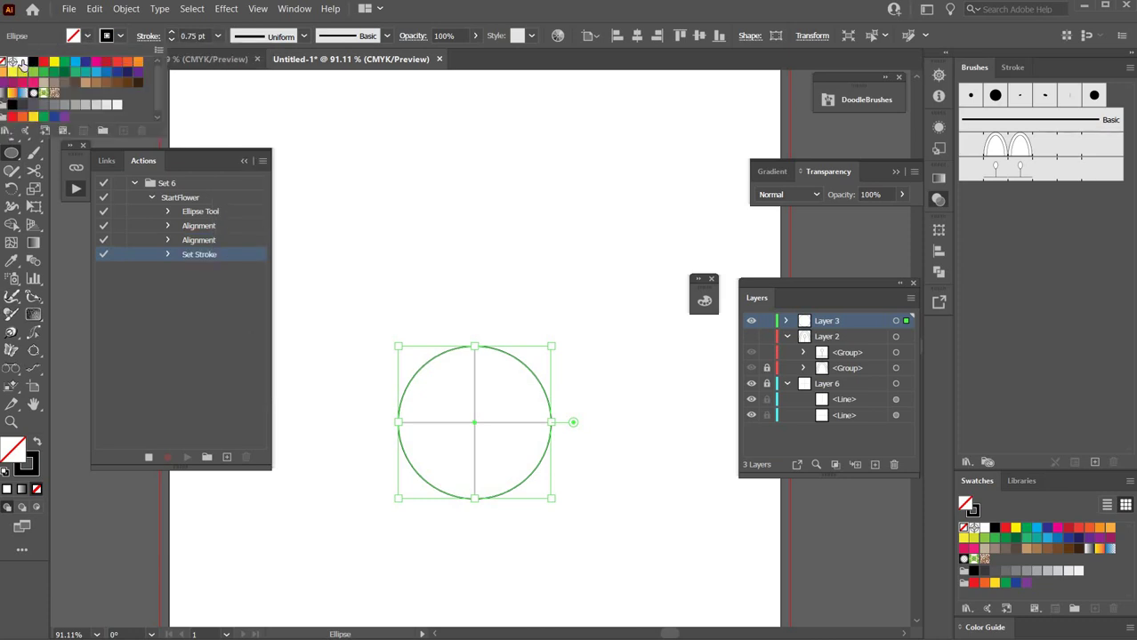
click(22, 62)
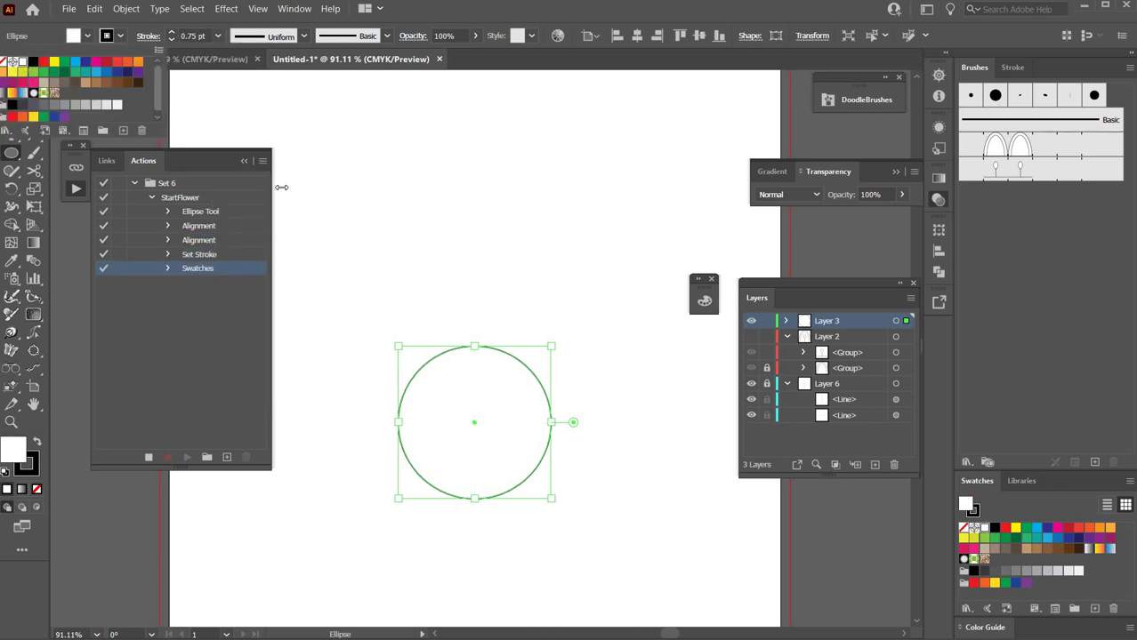
click(148, 458)
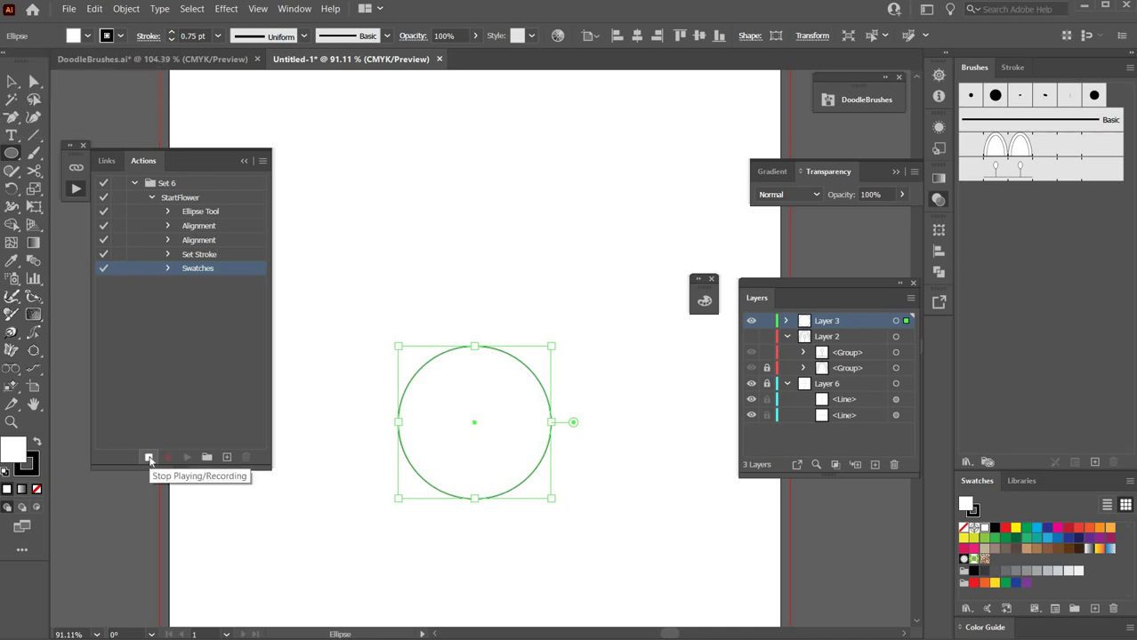
click(204, 377)
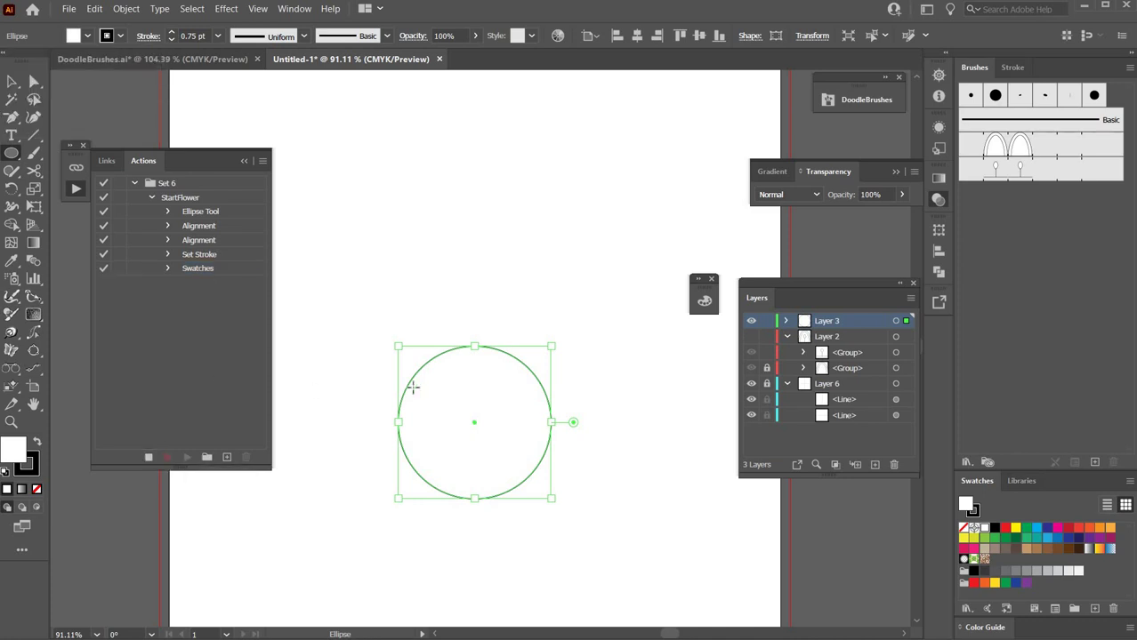
Create a new action named ScaleDown in Set 6 with the color Red
click(238, 451)
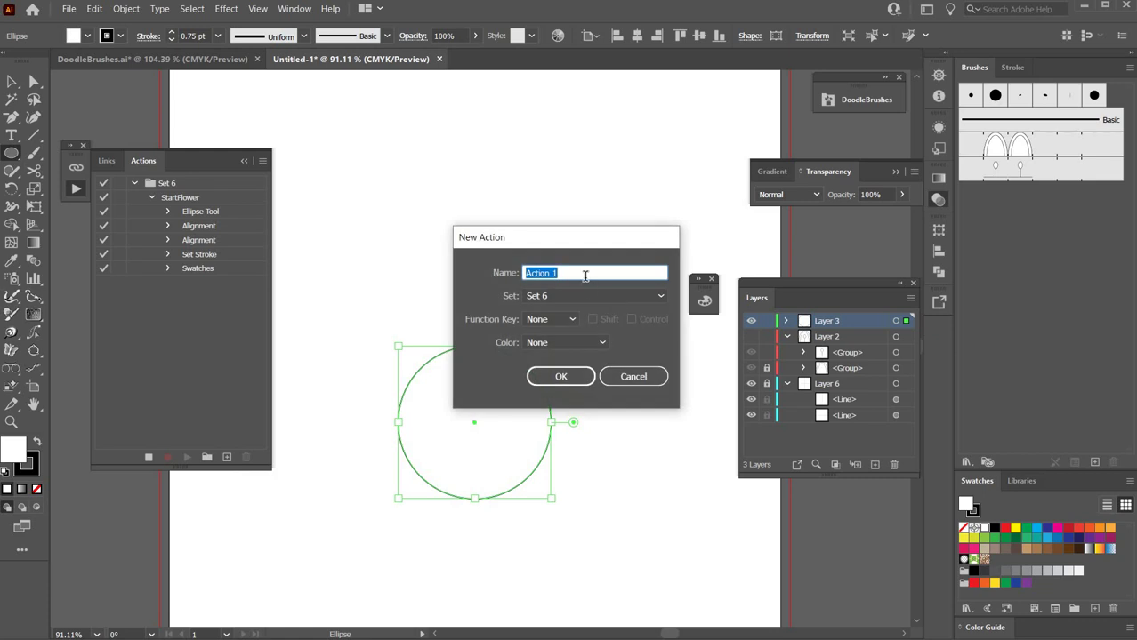
text(ScaleDown)
click(568, 320)
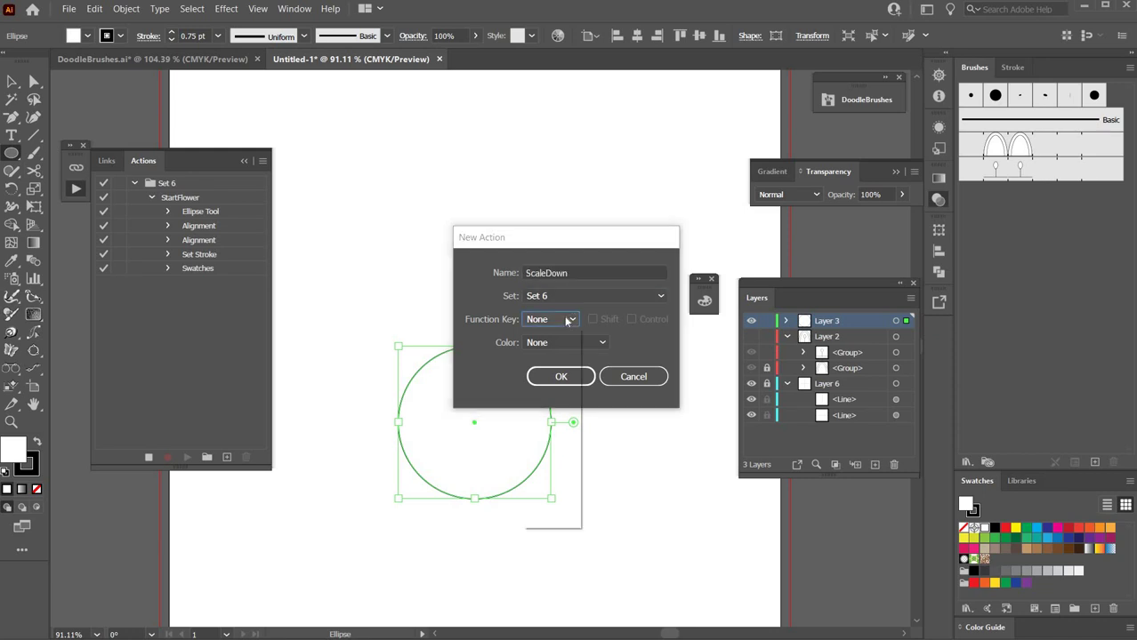
click(569, 343)
click(570, 343)
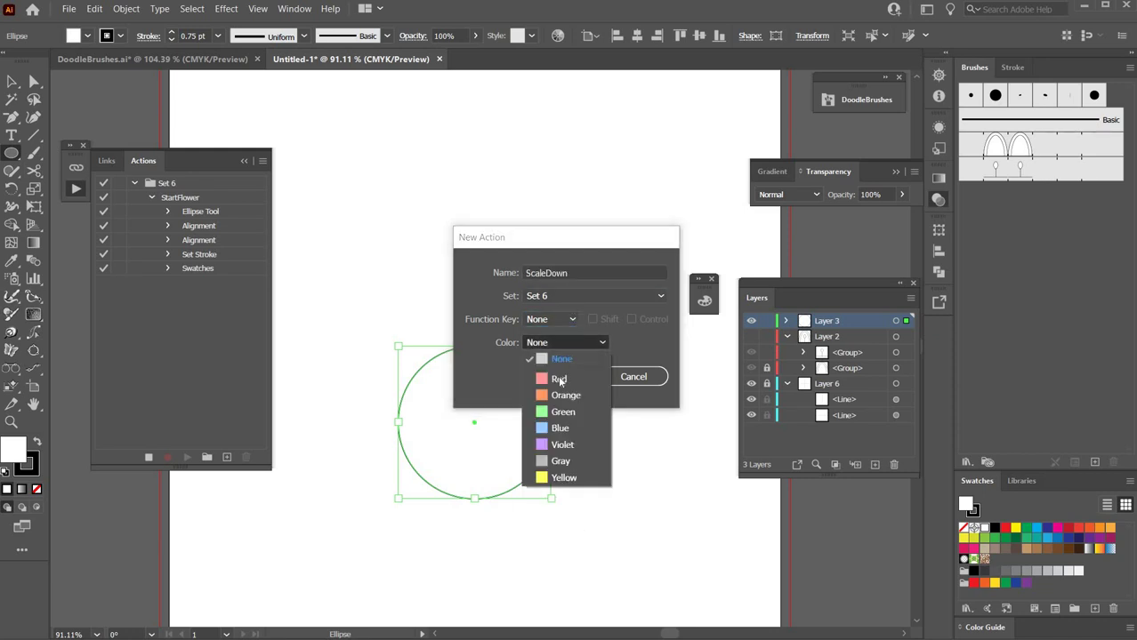
click(547, 378)
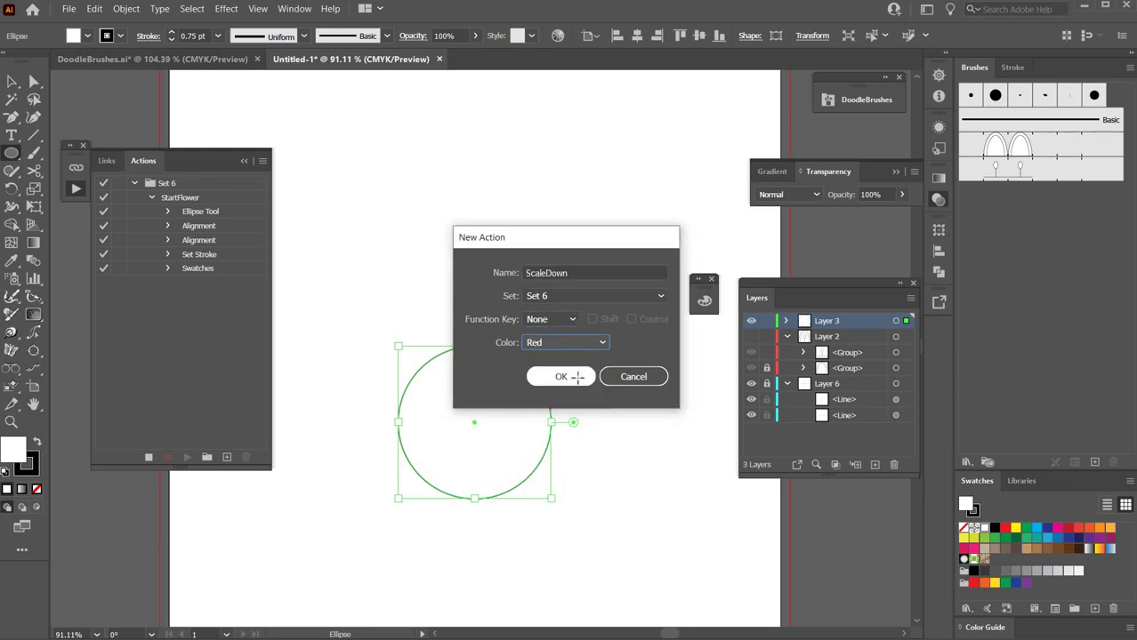
click(576, 377)
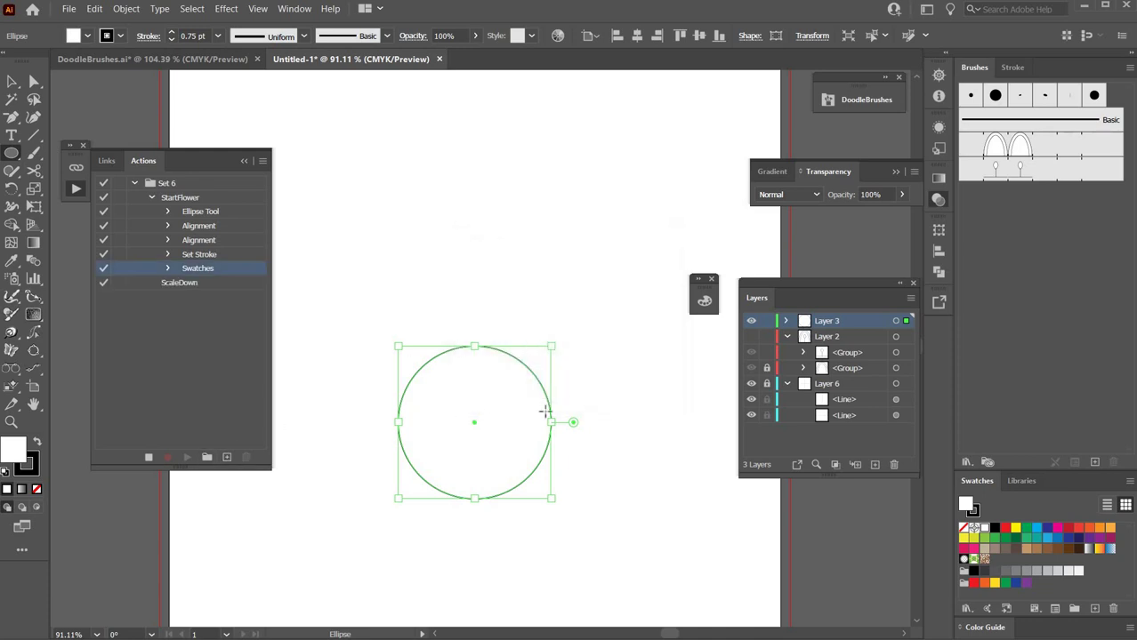
Scale the circle uniformly to 95% with the Scale tool and stop the action recording
key(s)
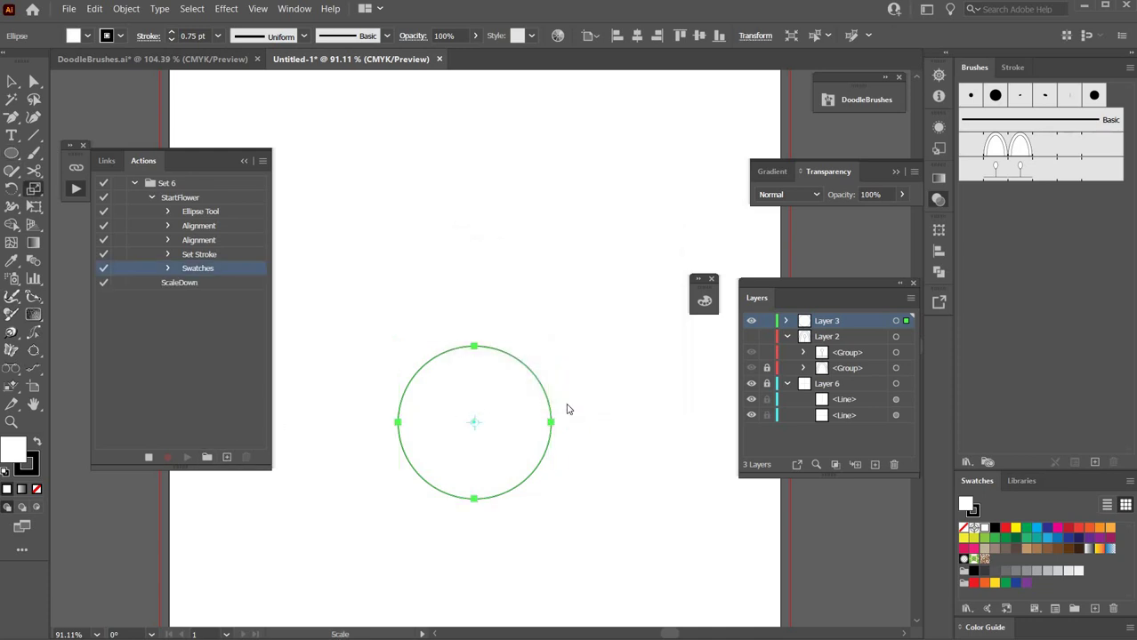
key(Return)
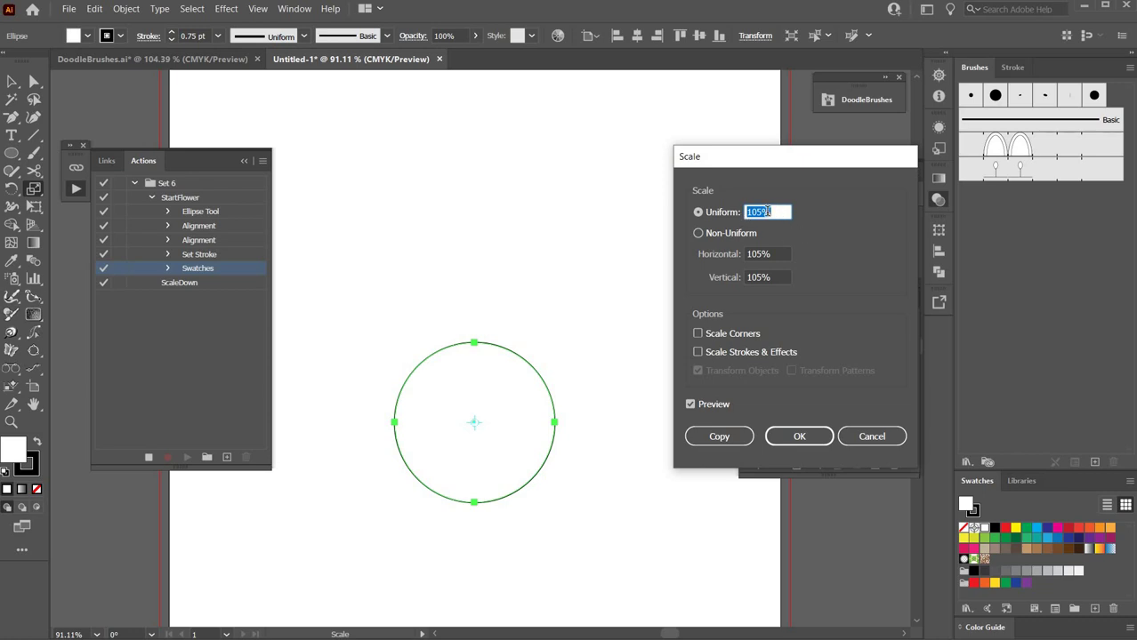
text(95)
key(Tab)
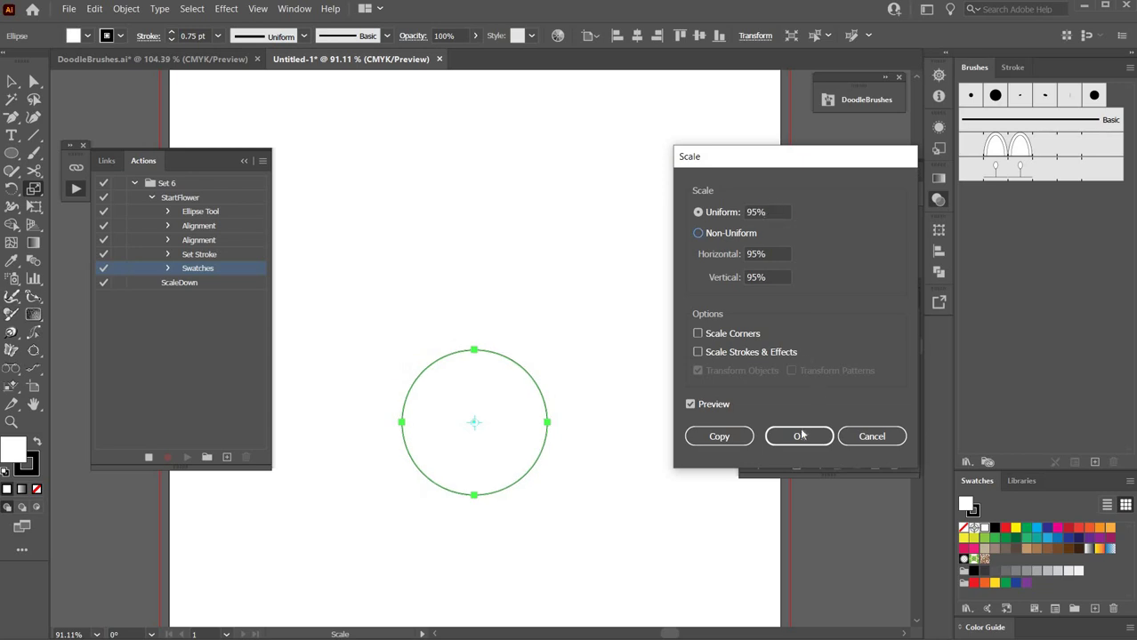
click(801, 435)
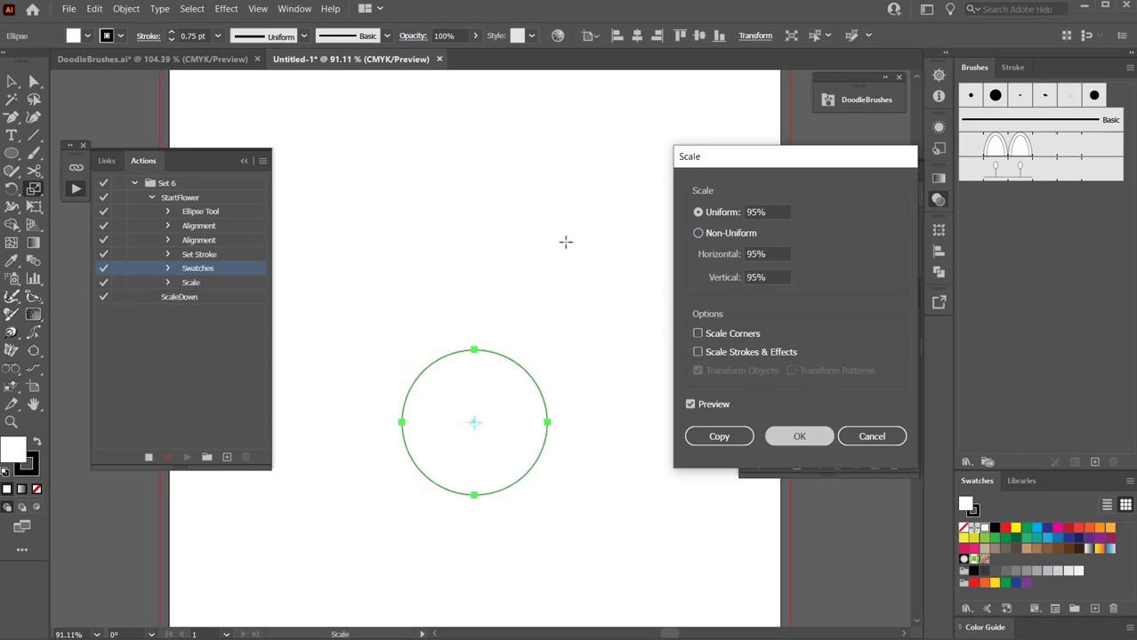
click(149, 456)
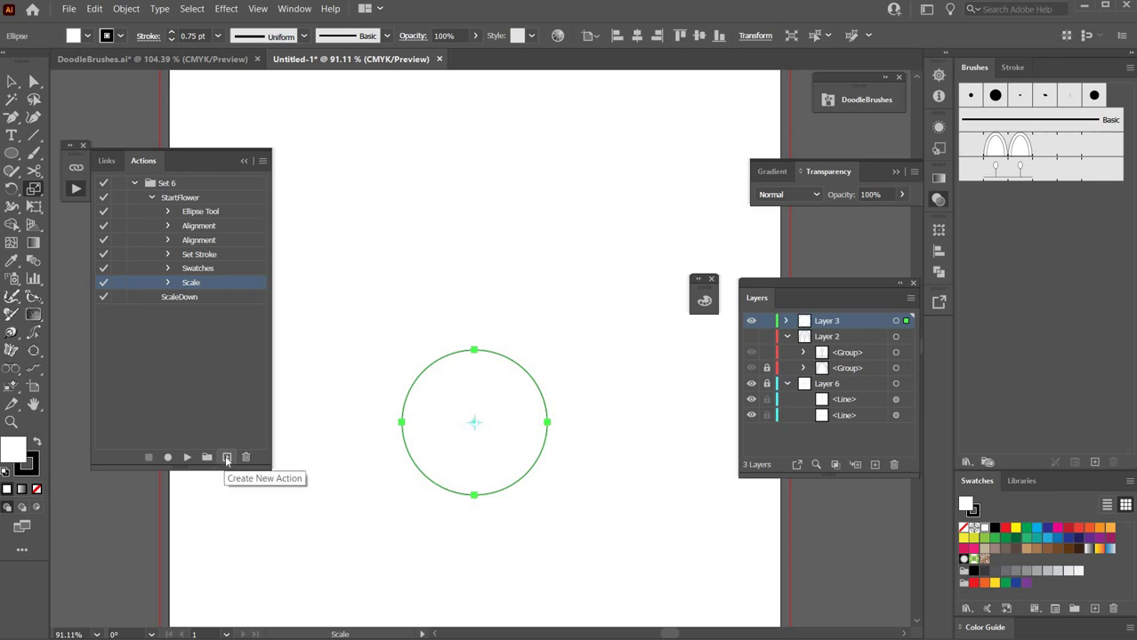
Create a new action named ScaleUp in Set 6 with the color Orange and start recording it
click(226, 457)
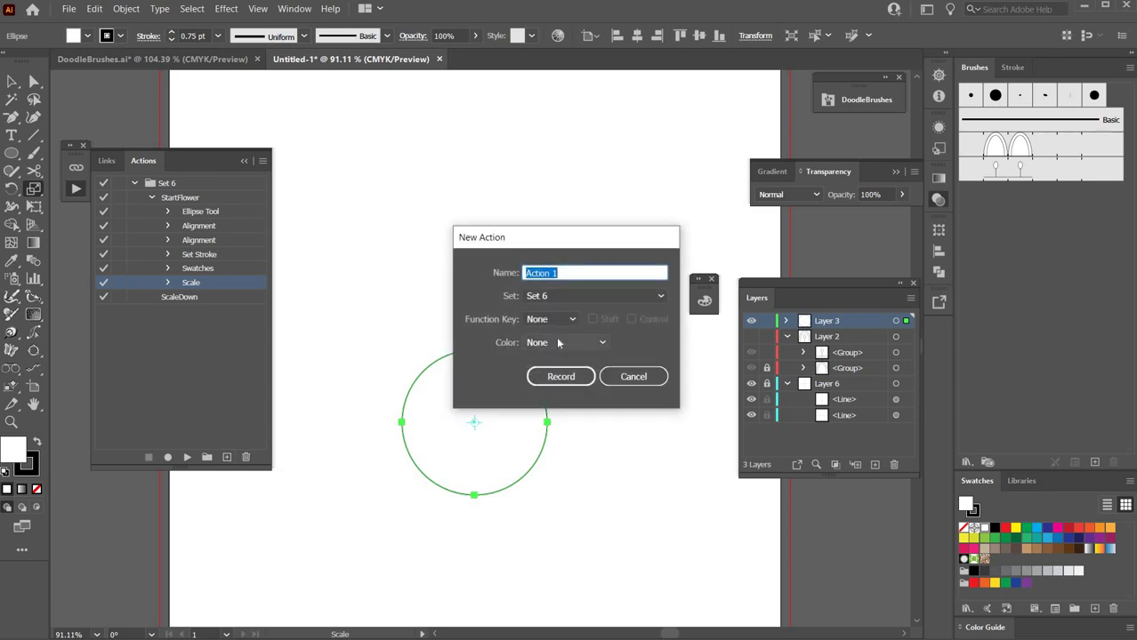
click(559, 344)
click(560, 396)
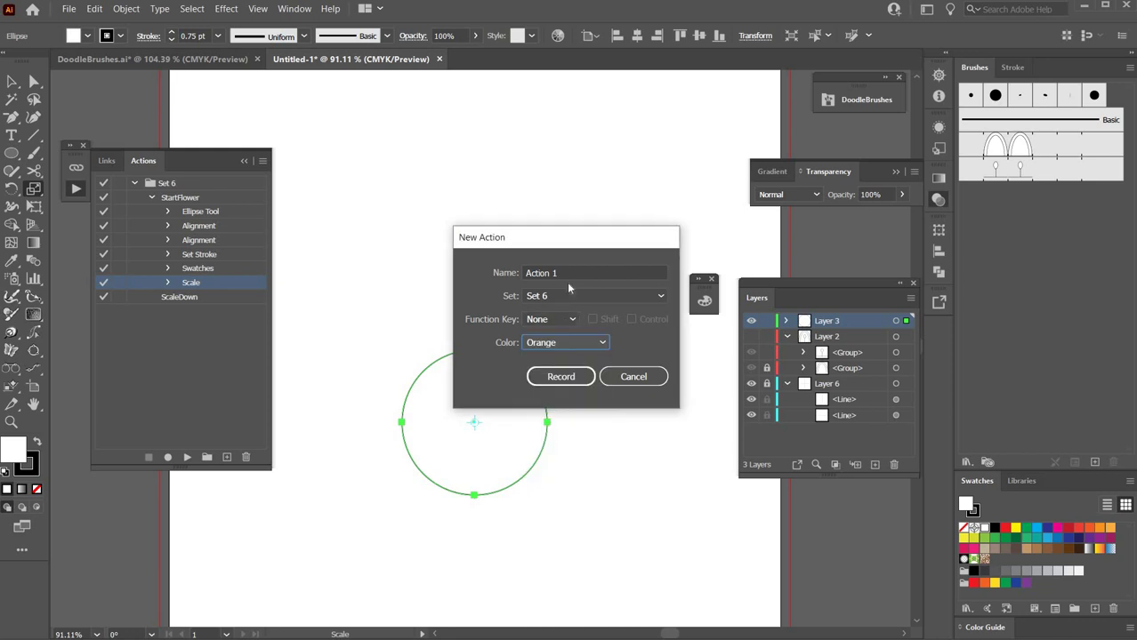
click(503, 274)
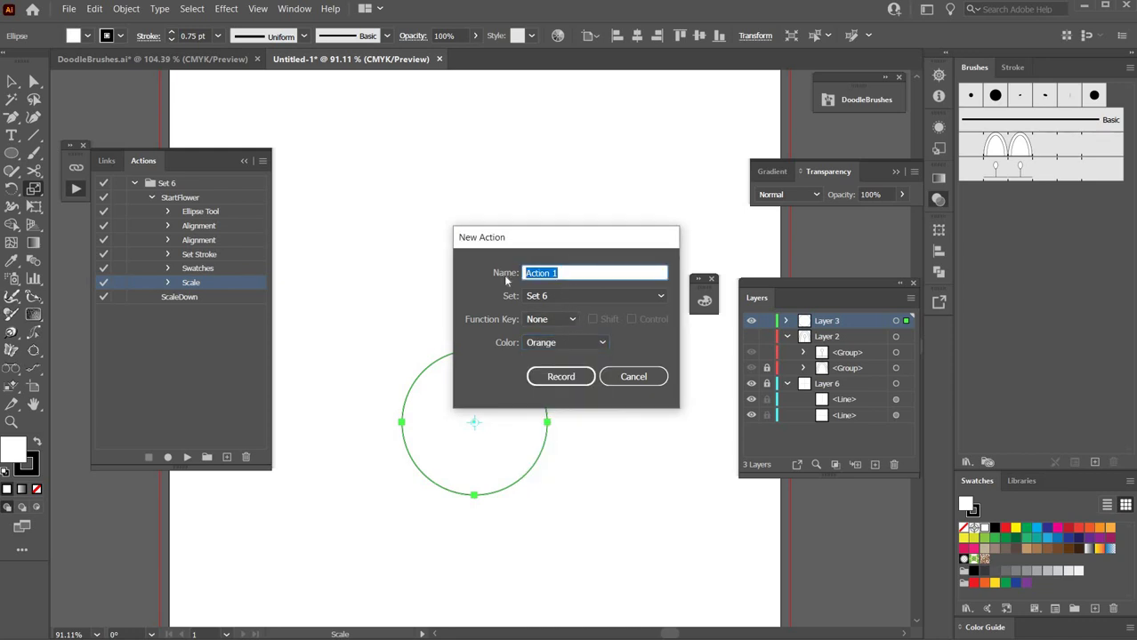
text(ScaleUp)
click(536, 375)
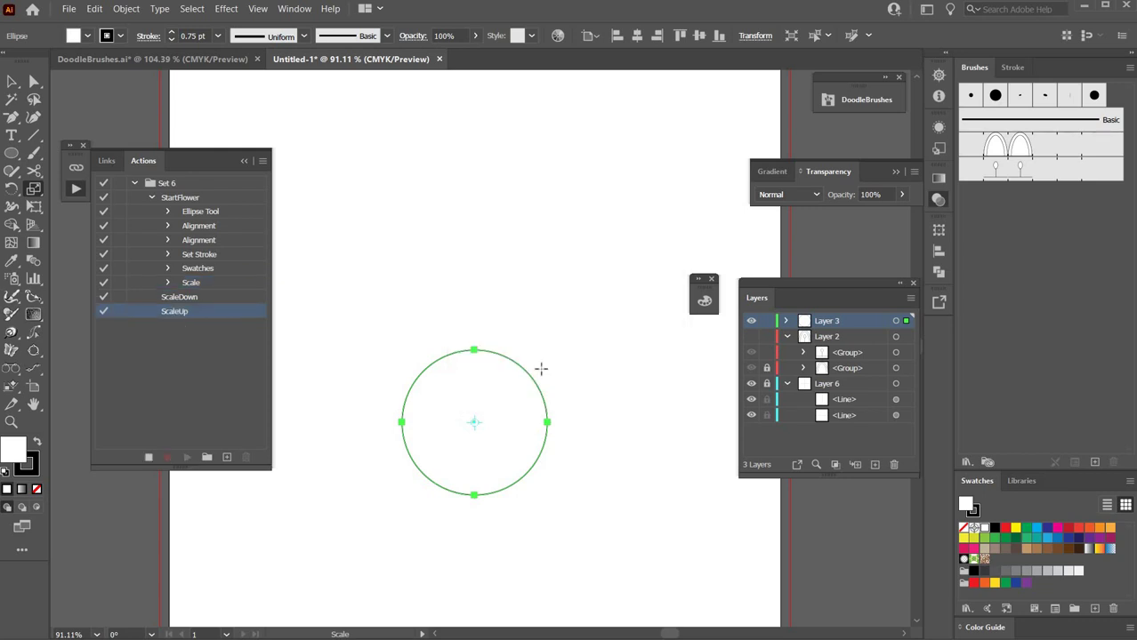
Scale the circle uniformly to 105% and stop recording the ScaleUp action
key(Return)
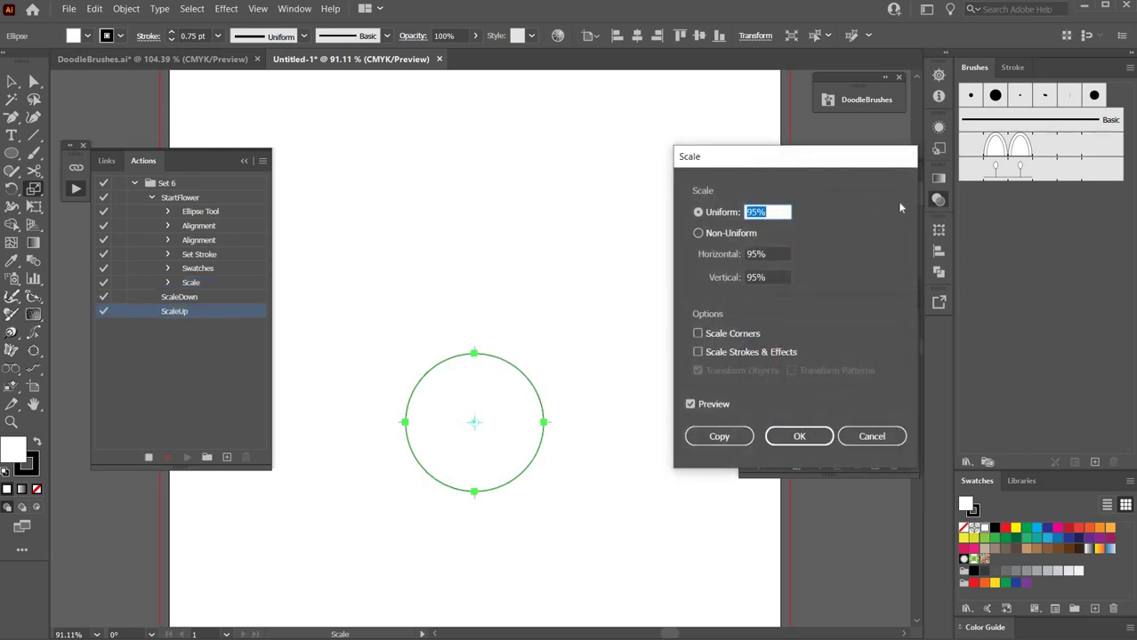
text(105)
key(Tab)
click(785, 434)
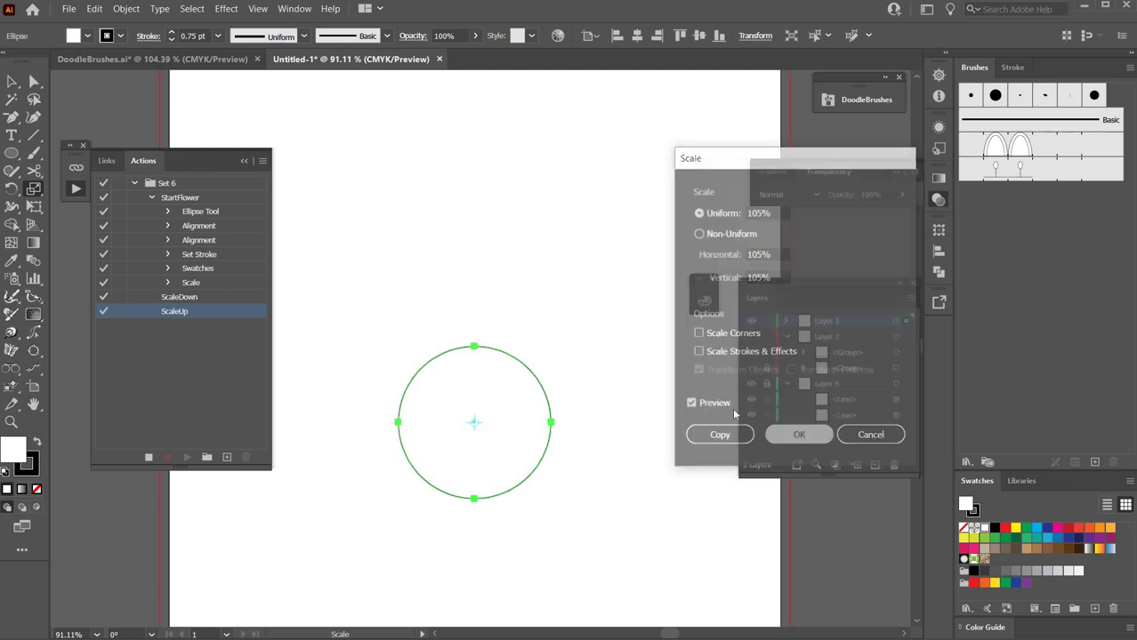
click(149, 458)
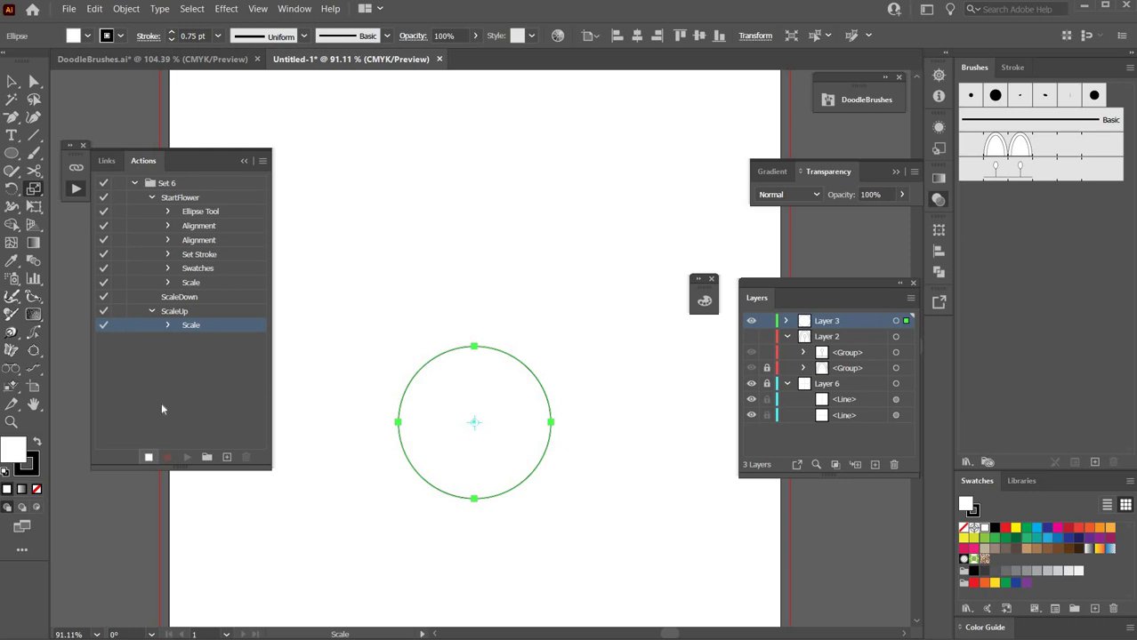
Show the recorded actions in Button Mode and delete the circle from the artboard
click(263, 163)
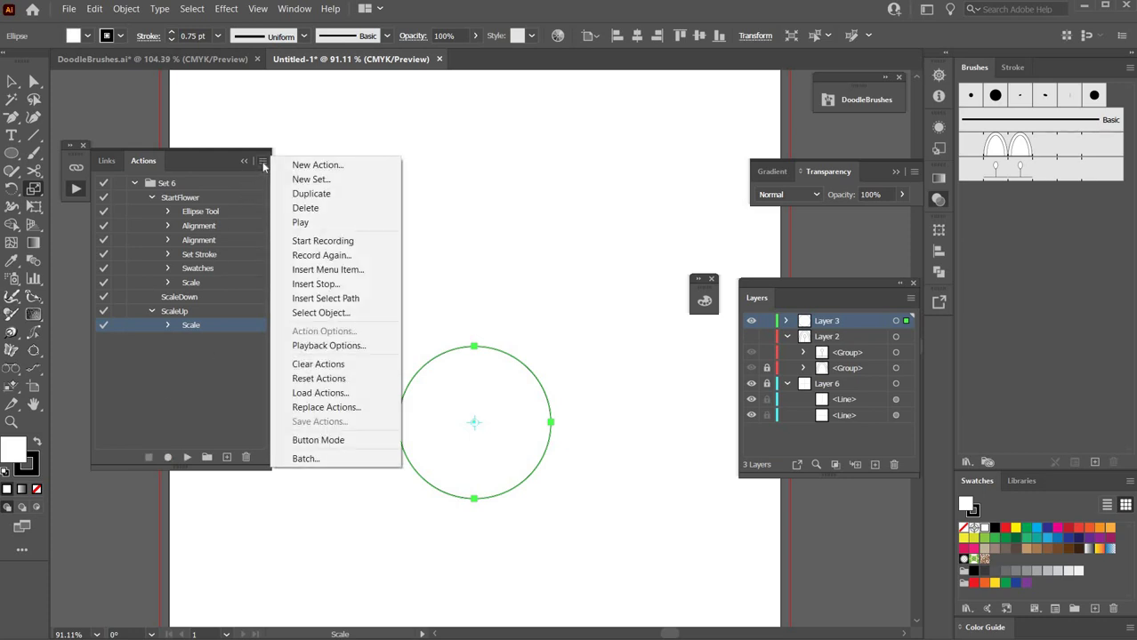
click(311, 440)
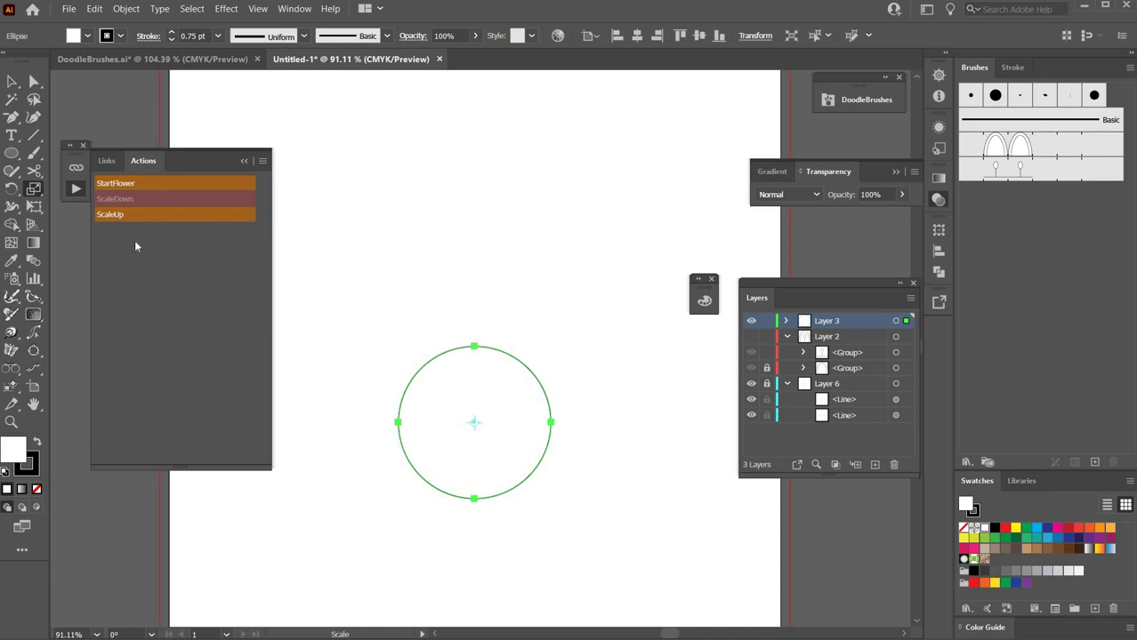
click(11, 81)
click(439, 359)
key(Delete)
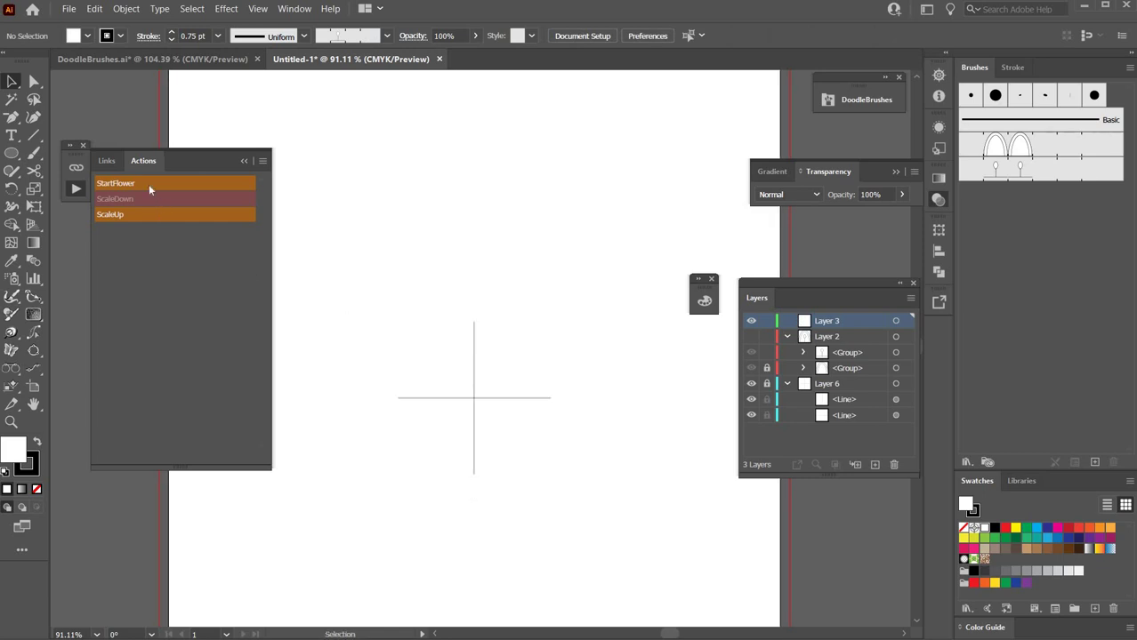
Run the StartFlower action to make a new circle on the crossed guide lines and select that circle
click(118, 185)
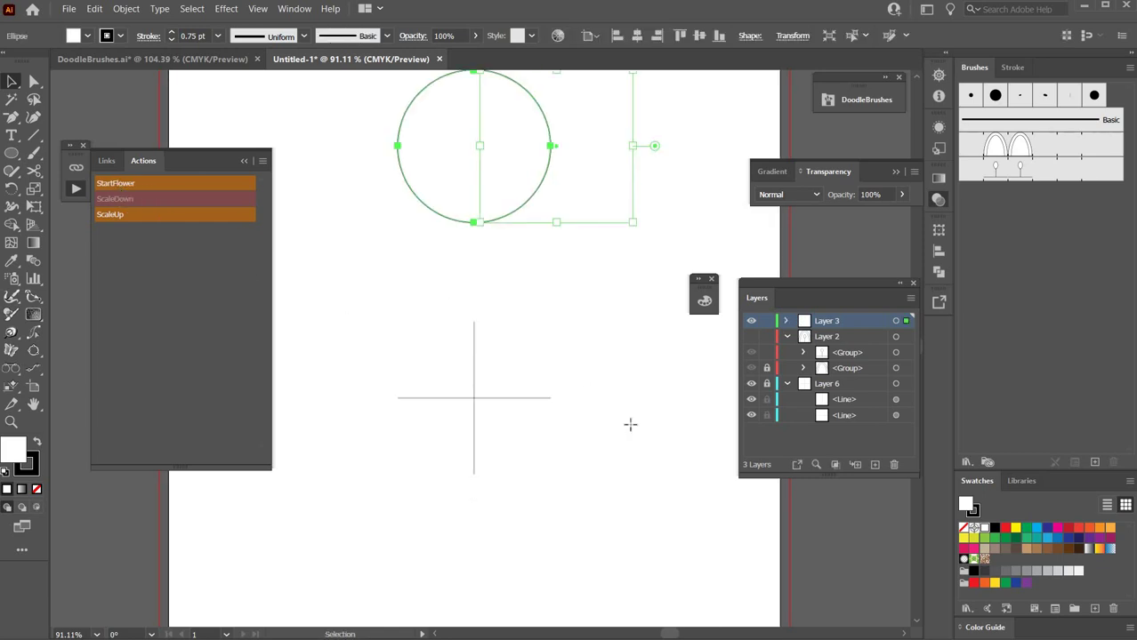
click(563, 486)
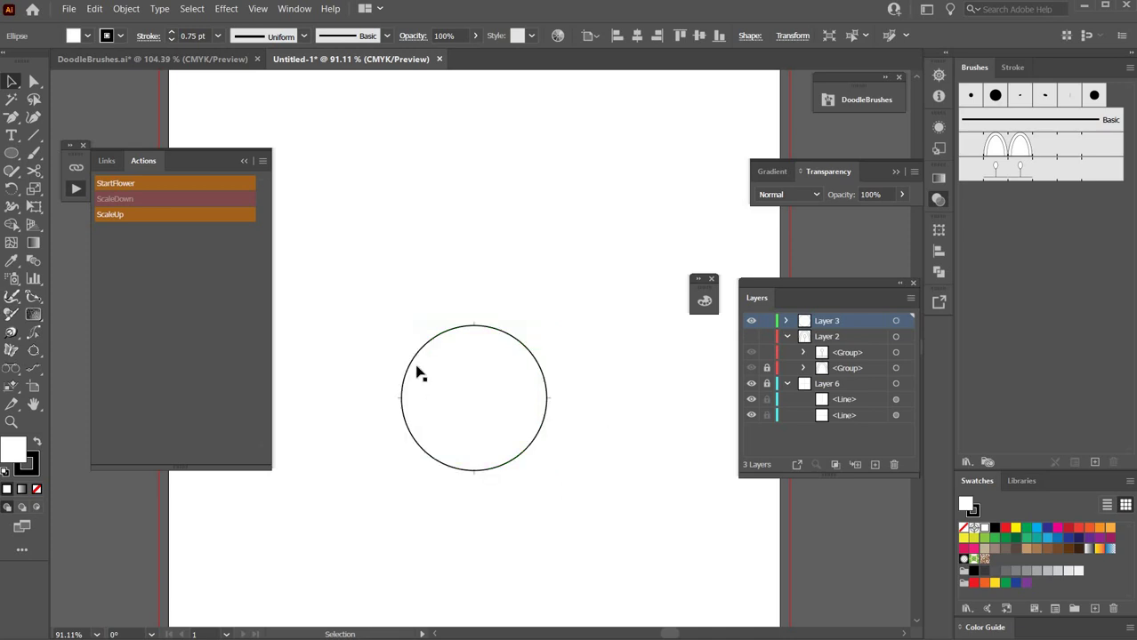
click(477, 392)
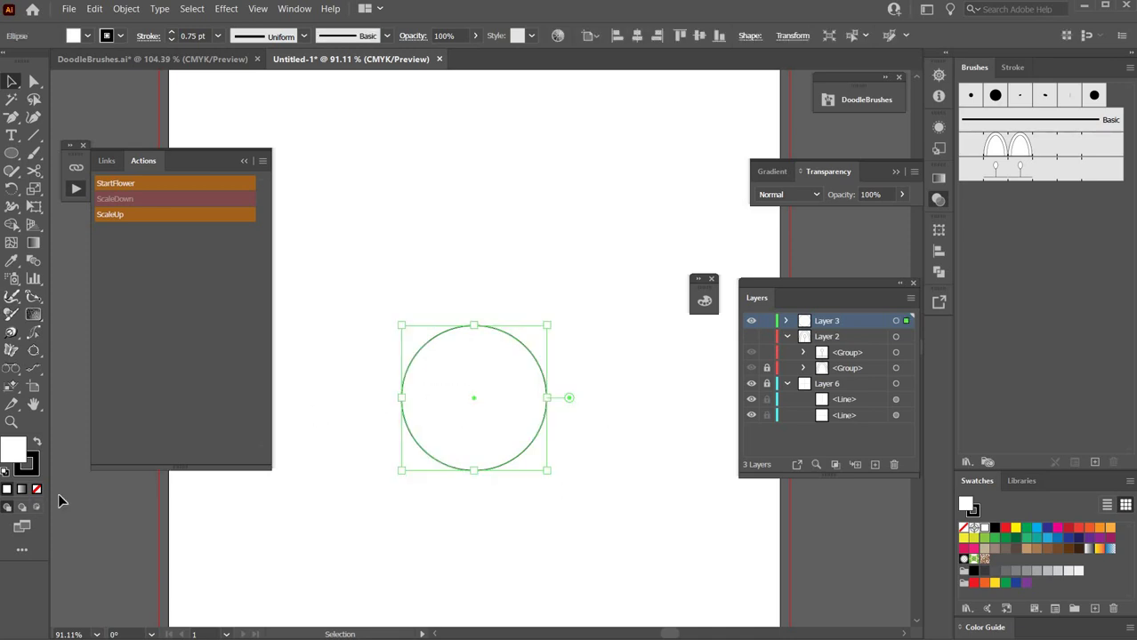
Make the circle's stroke active and apply the double-petal Pattern Brush 1 to it
click(38, 471)
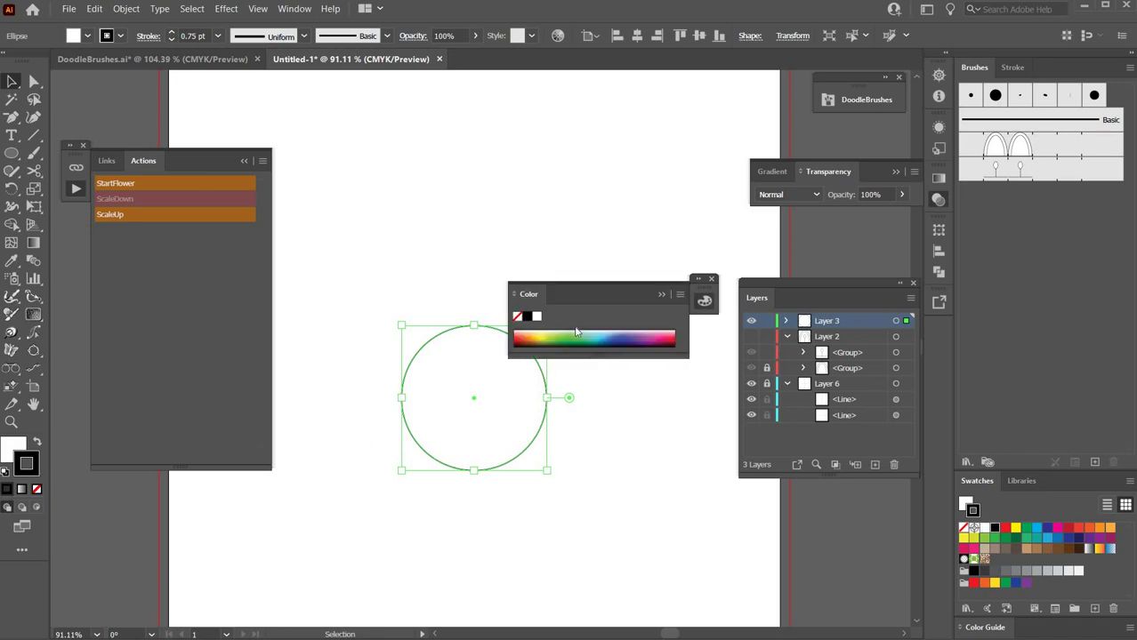
click(661, 294)
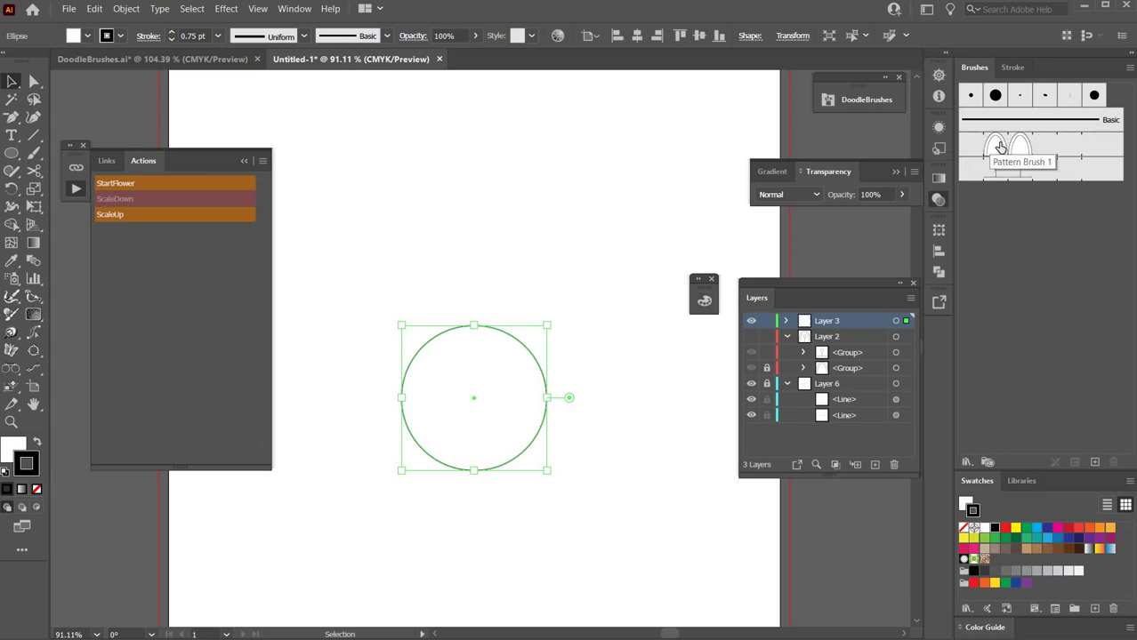
click(1000, 147)
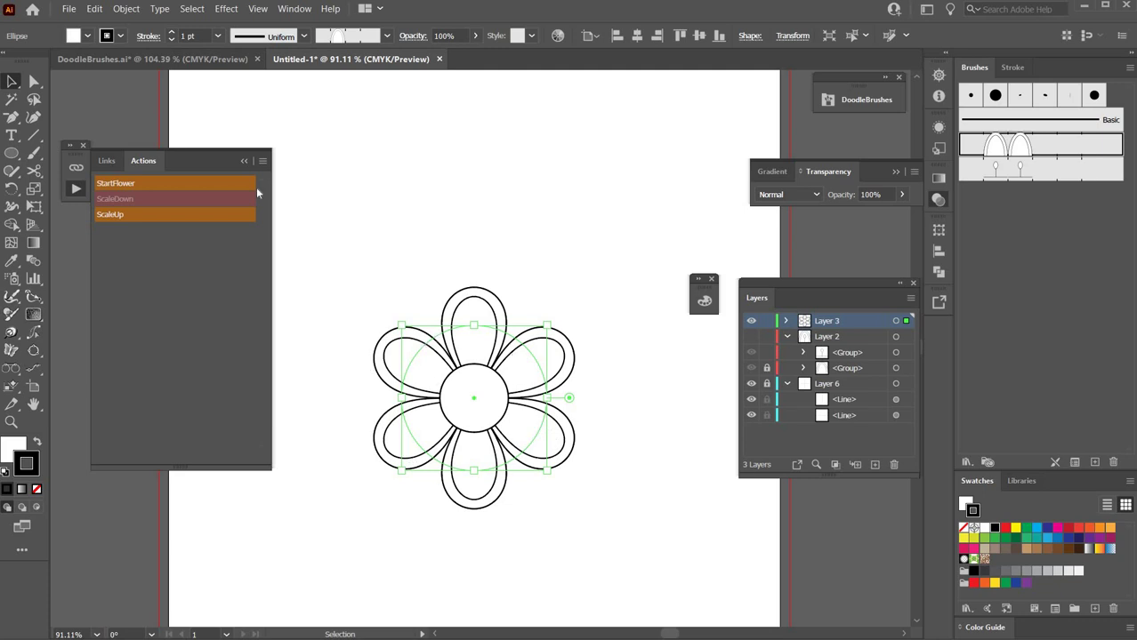
Try stroke weights of 0.75 pt and 0.5 pt on the flower circle, and set it back to 1 pt
click(218, 35)
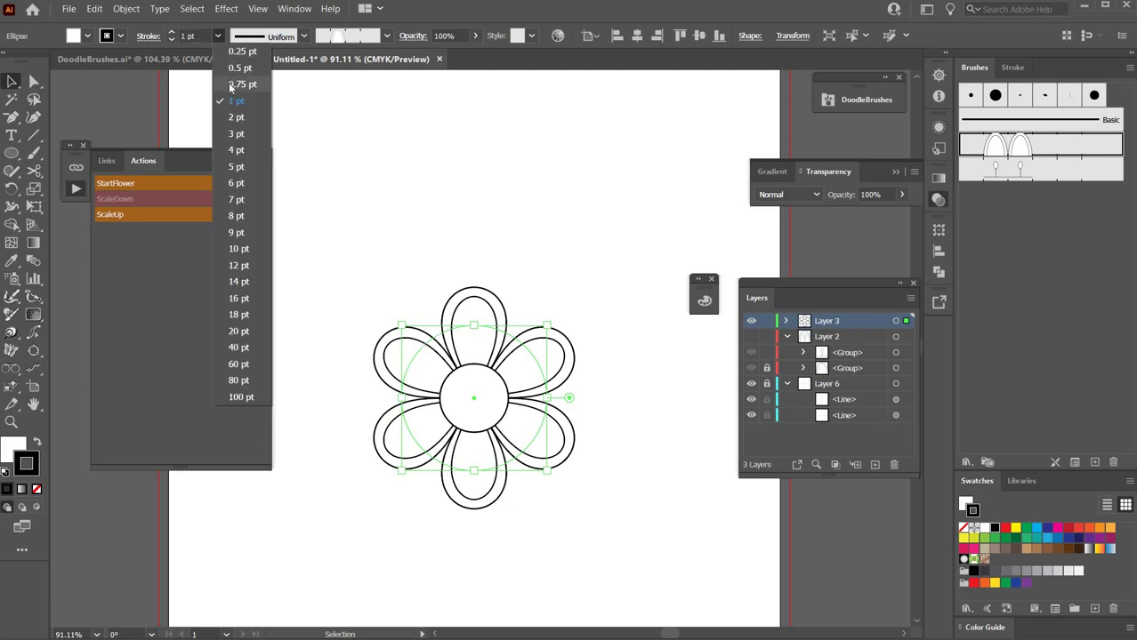
click(228, 84)
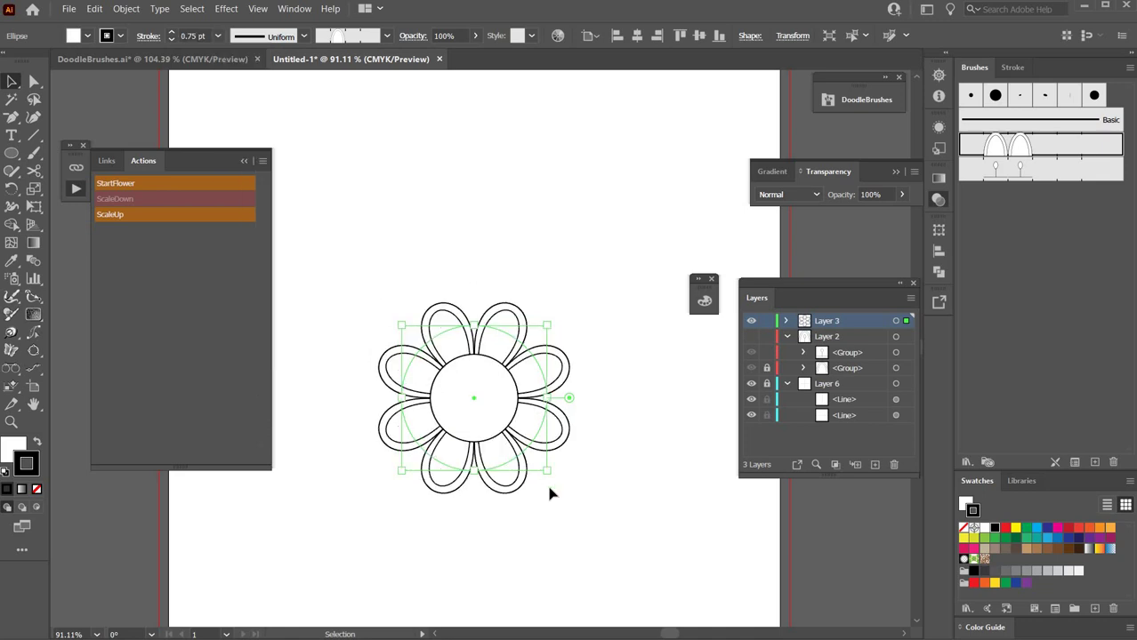
click(218, 36)
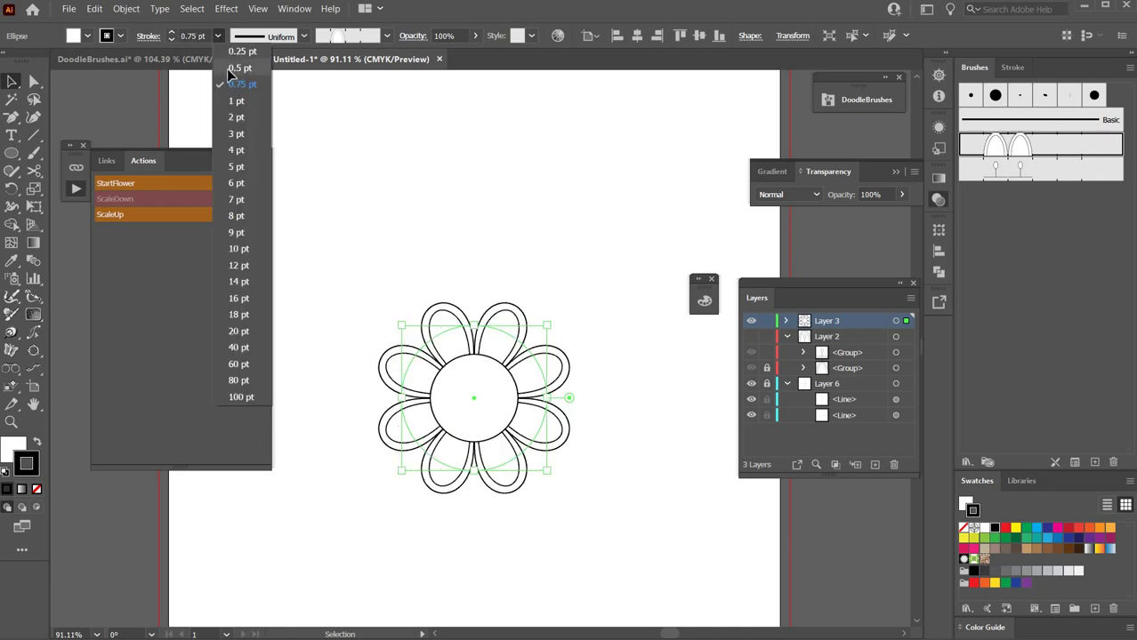
click(230, 68)
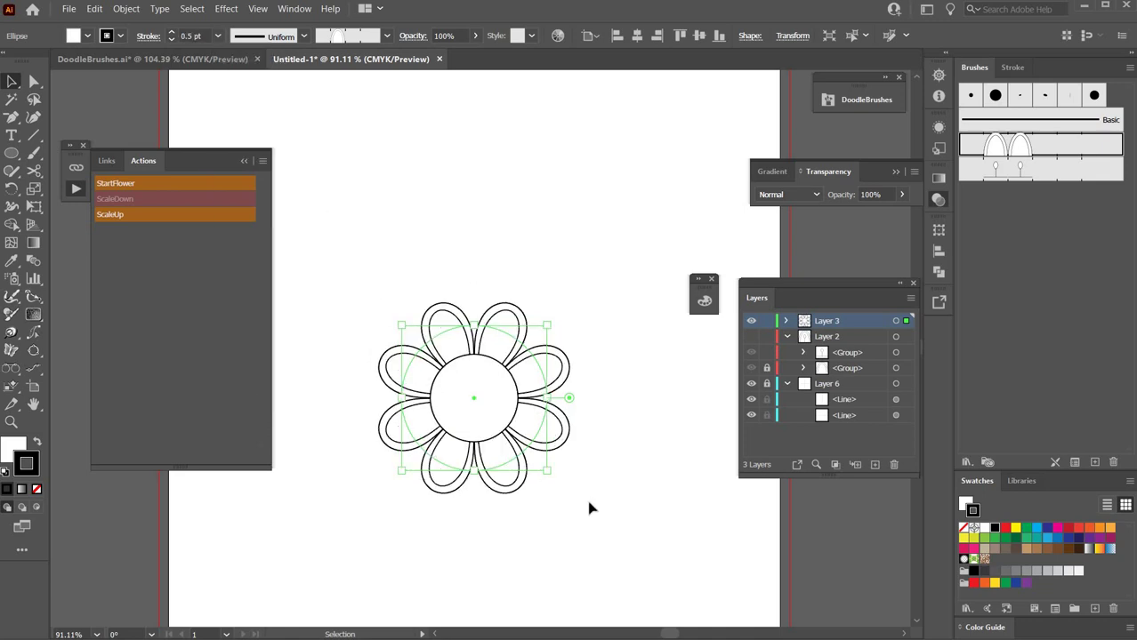
click(218, 36)
click(236, 102)
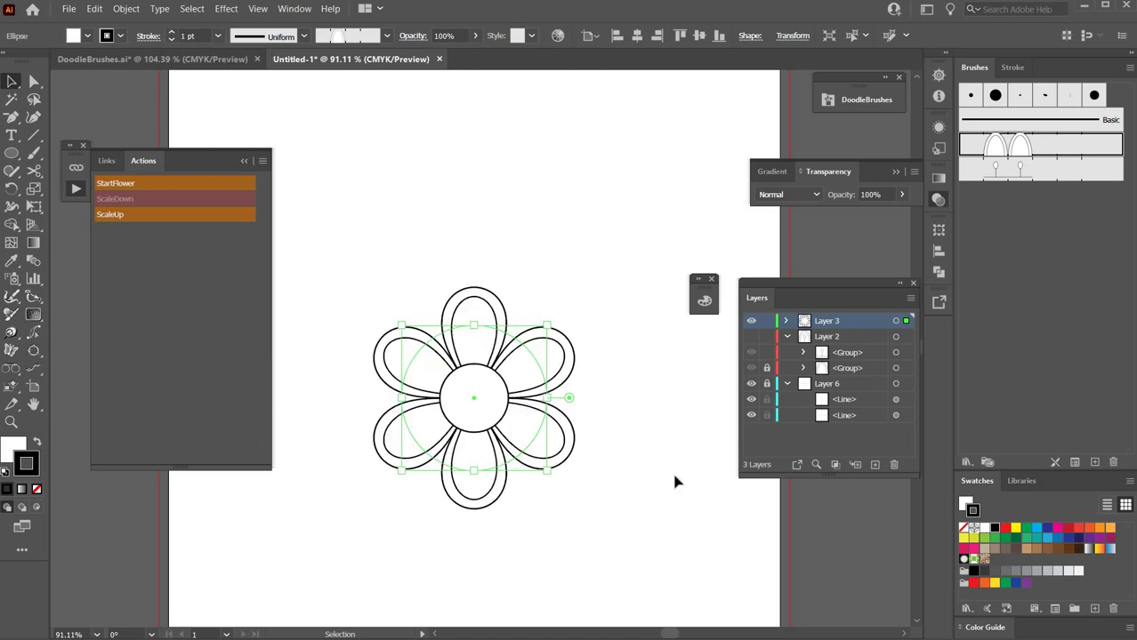
Check the Scale Strokes & Effects option in the General preferences
click(91, 9)
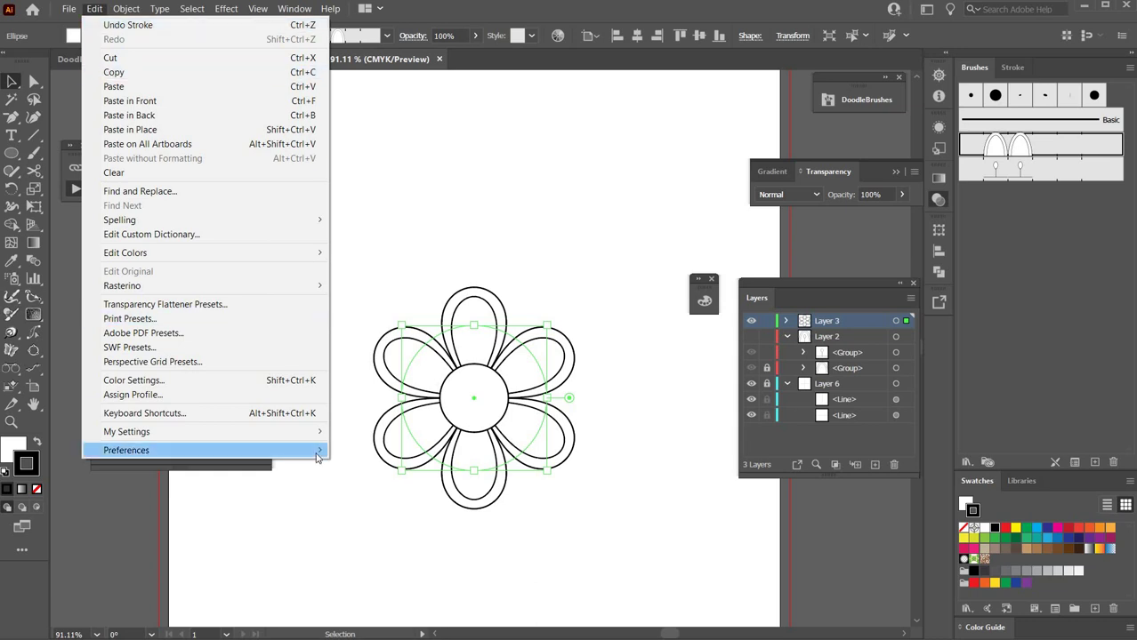
mouse_move(318, 455)
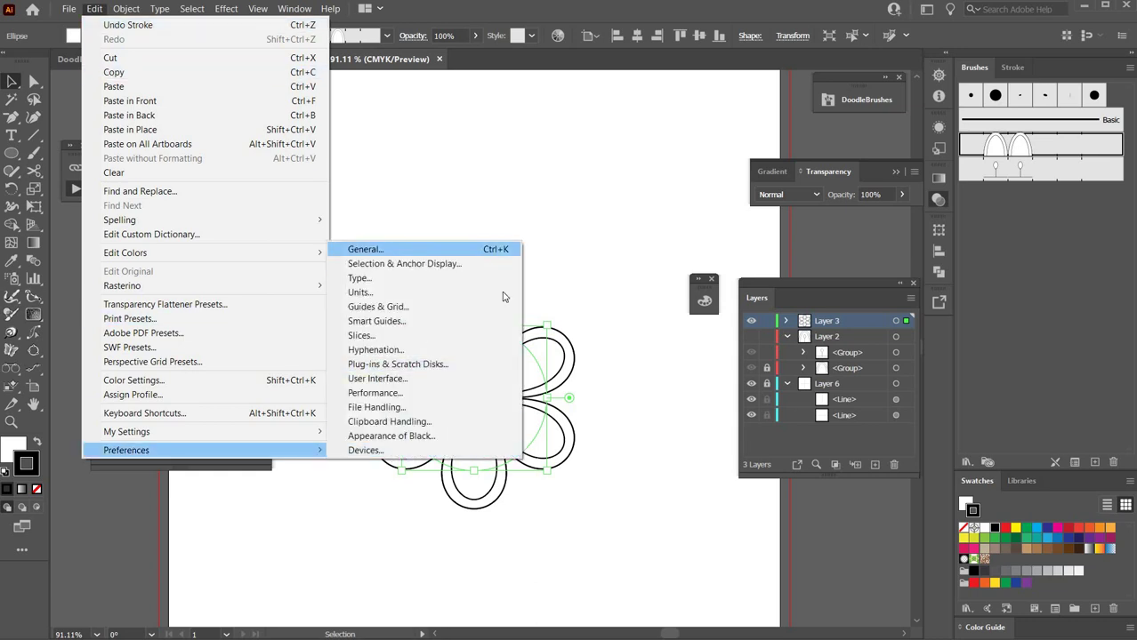
click(429, 250)
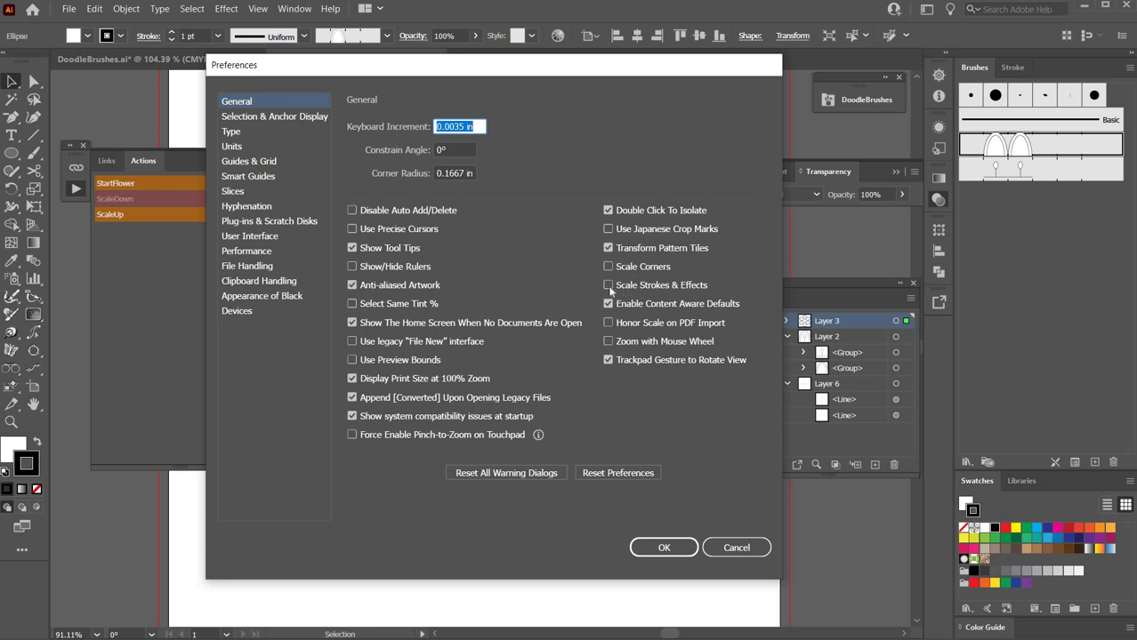
click(663, 547)
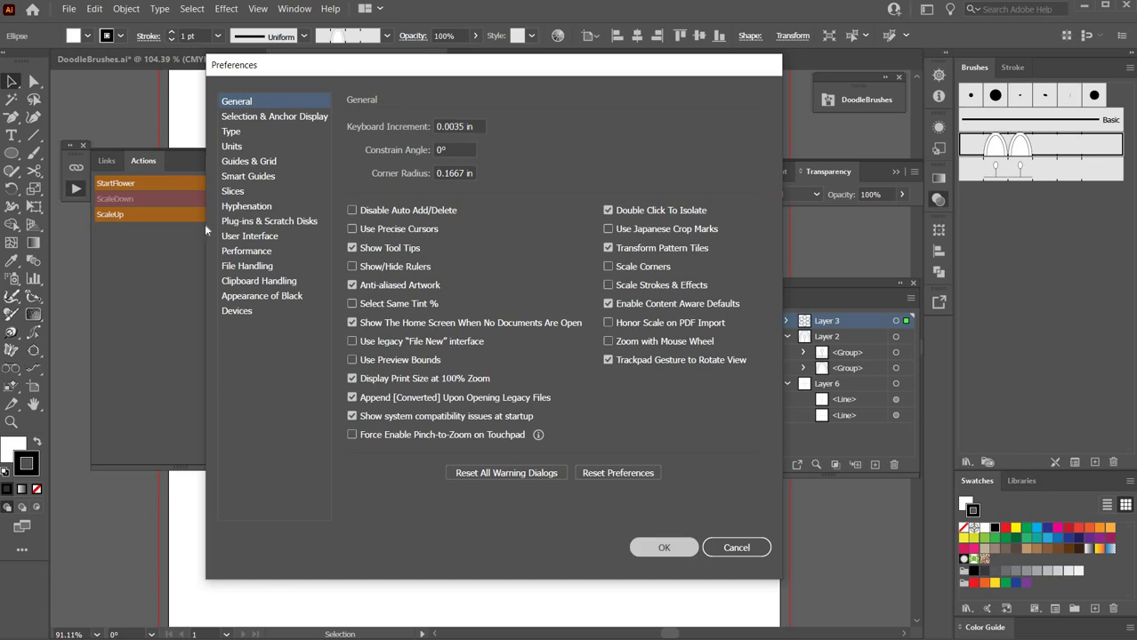
Turn off Button Mode for the actions and enable Scale Strokes & Effects in the ScaleUp action's 105% Scale command
click(262, 161)
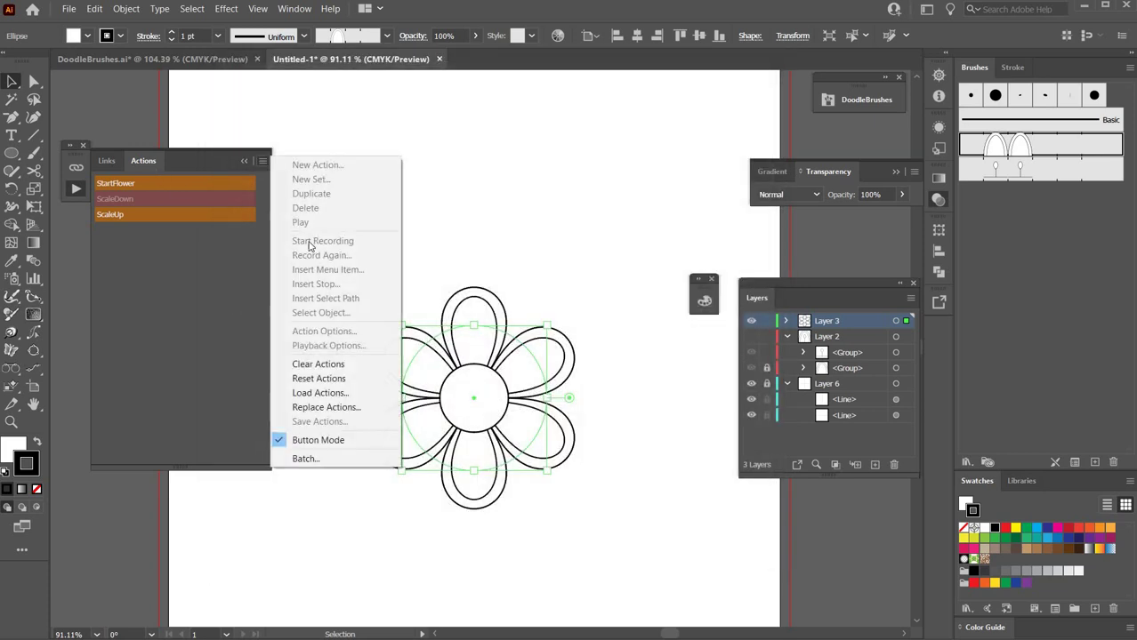
click(318, 440)
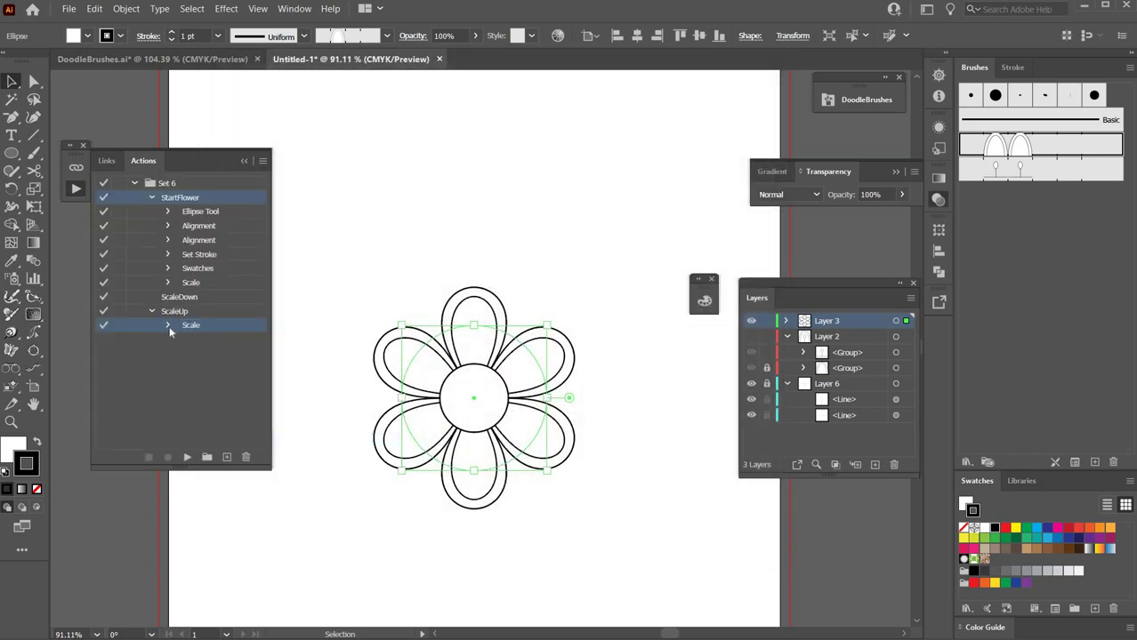
click(167, 324)
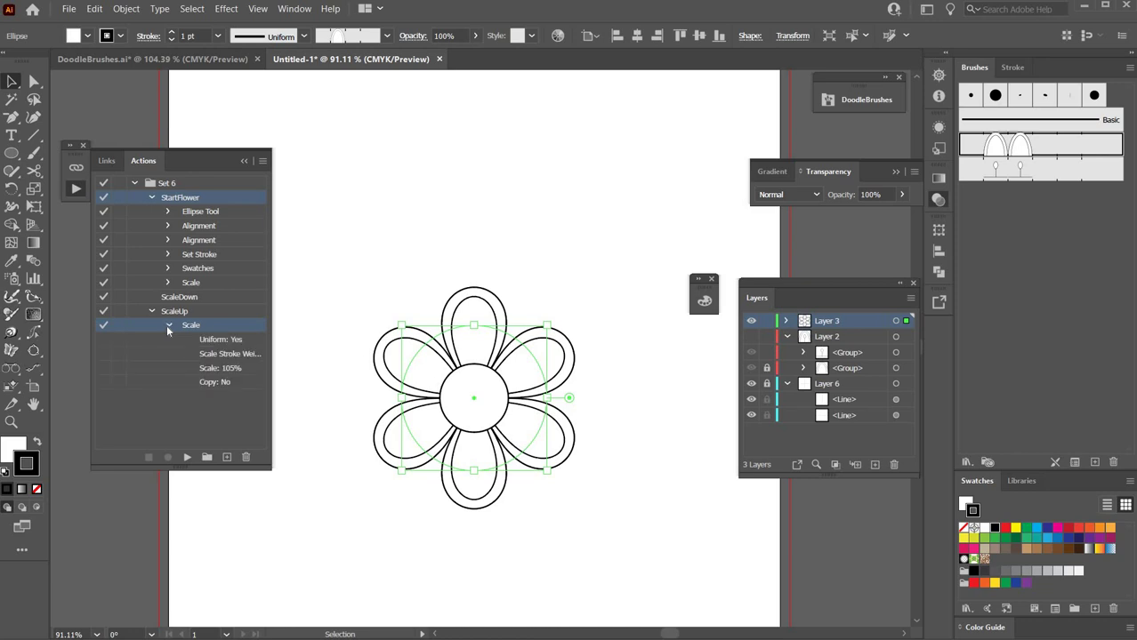
double_click(222, 354)
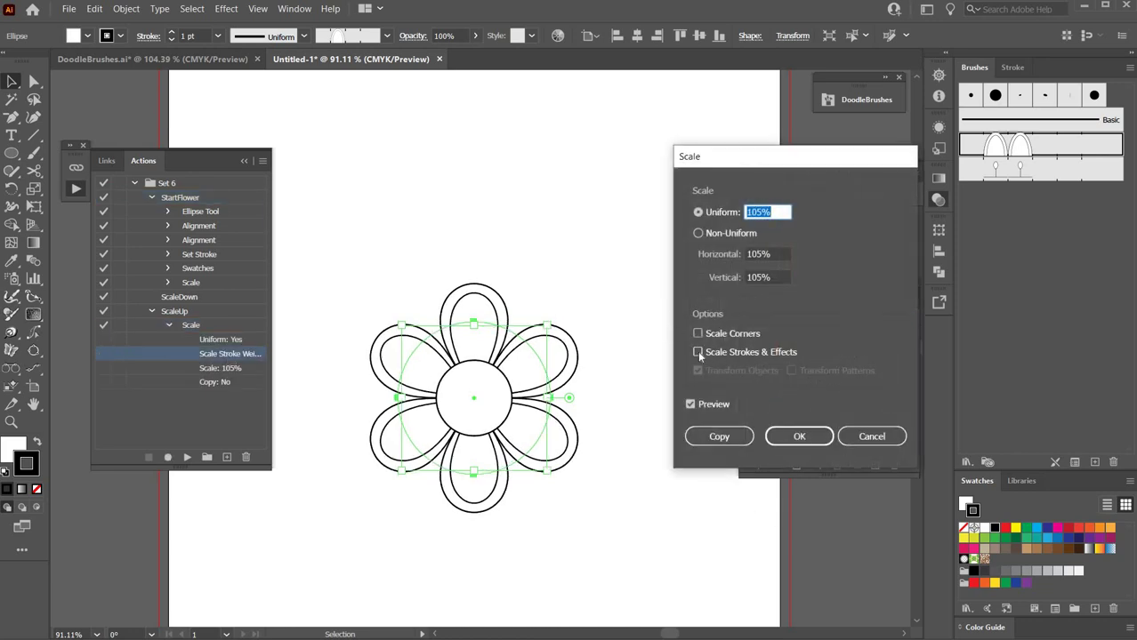
click(698, 351)
click(799, 437)
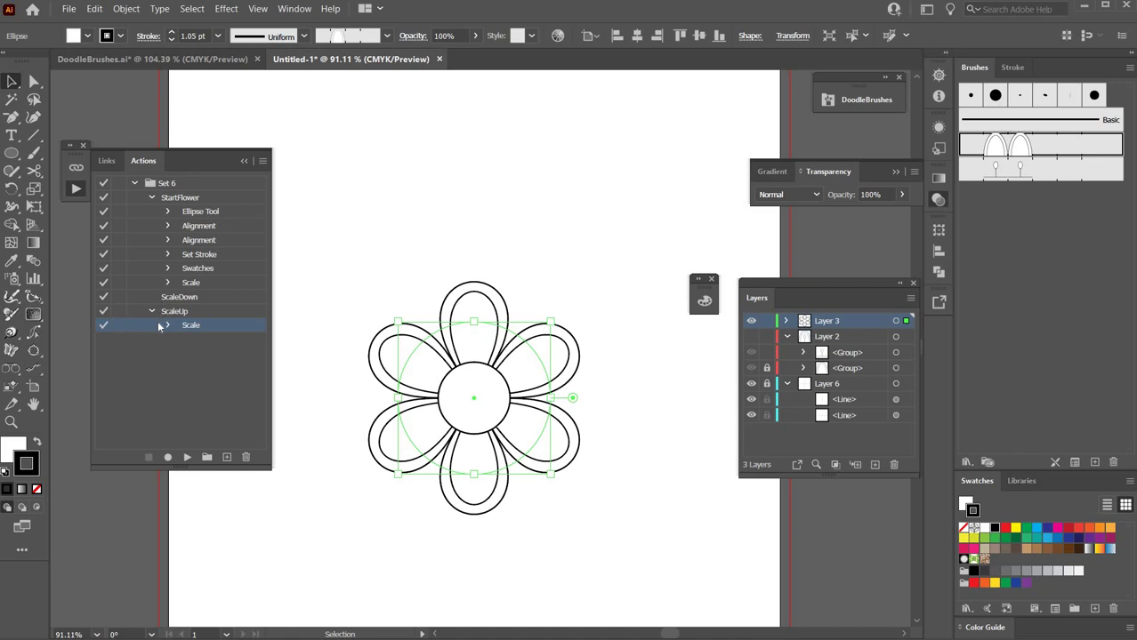
Update the StartFlower action's uniform 95% Scale command with Scale Strokes & Effects enabled
click(169, 298)
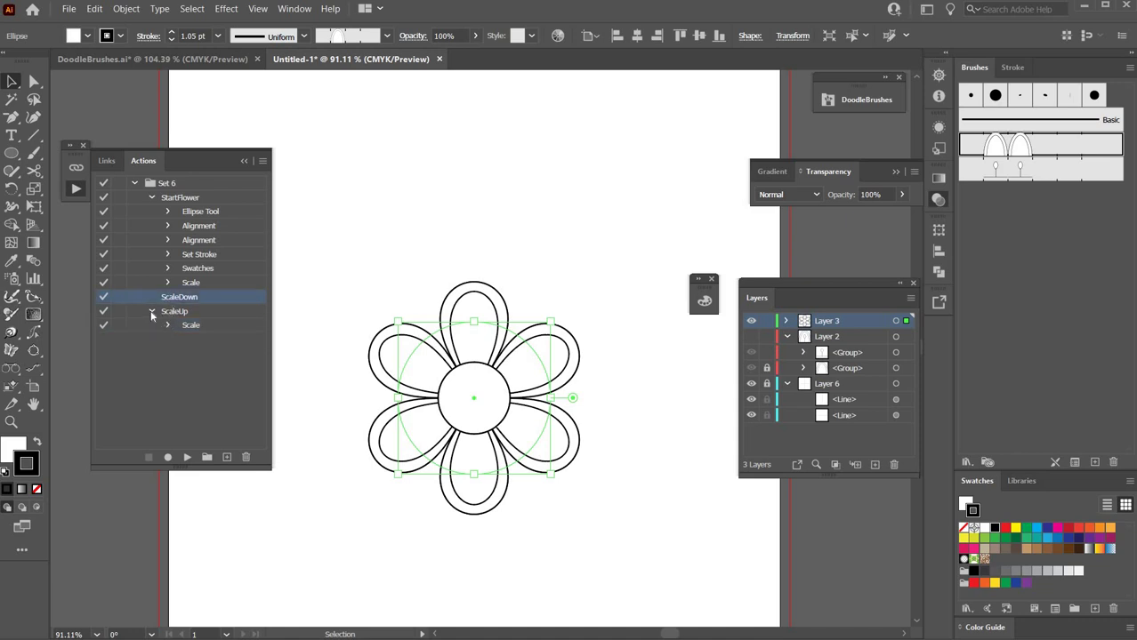
click(151, 312)
click(188, 322)
click(168, 283)
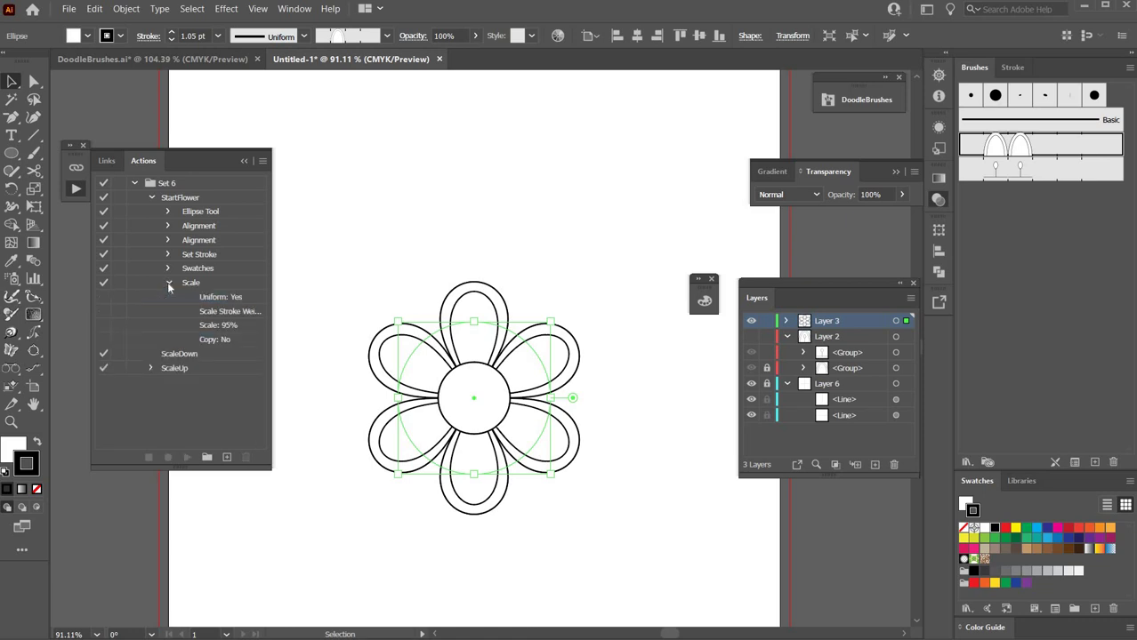
double_click(225, 313)
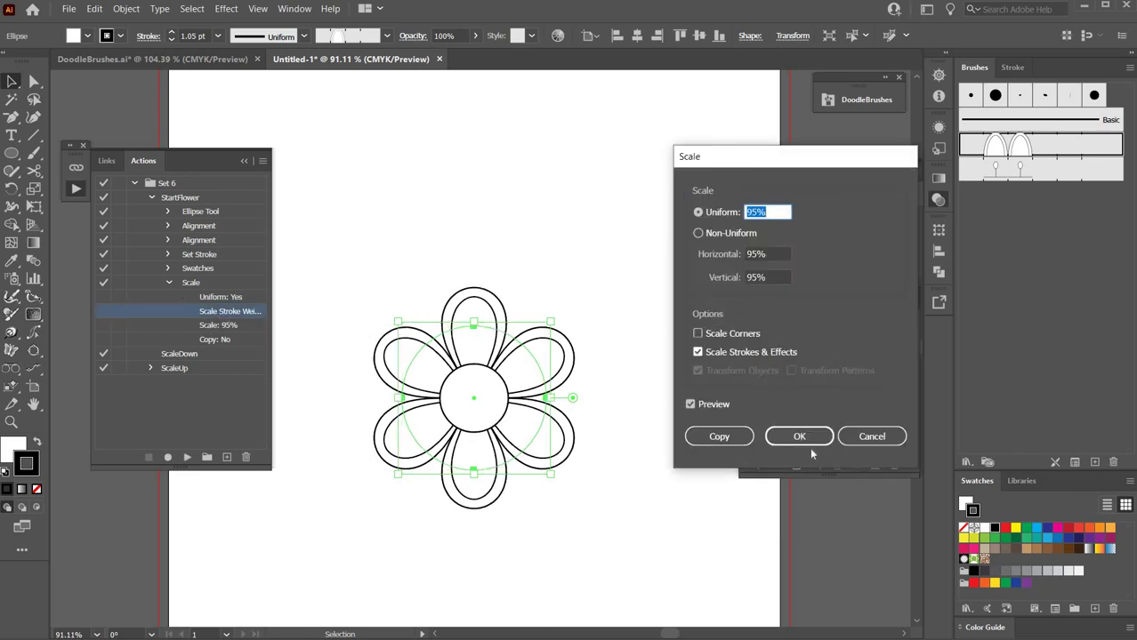
click(809, 442)
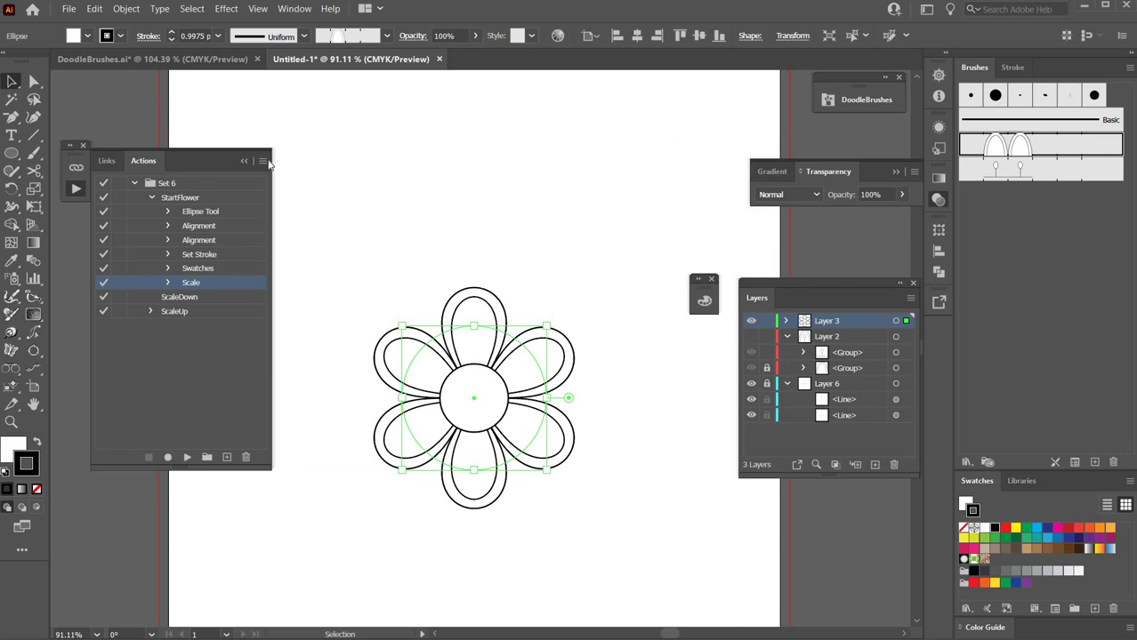
Show the actions in Button Mode and run ScaleUp twice on the selected flower
click(267, 163)
click(318, 440)
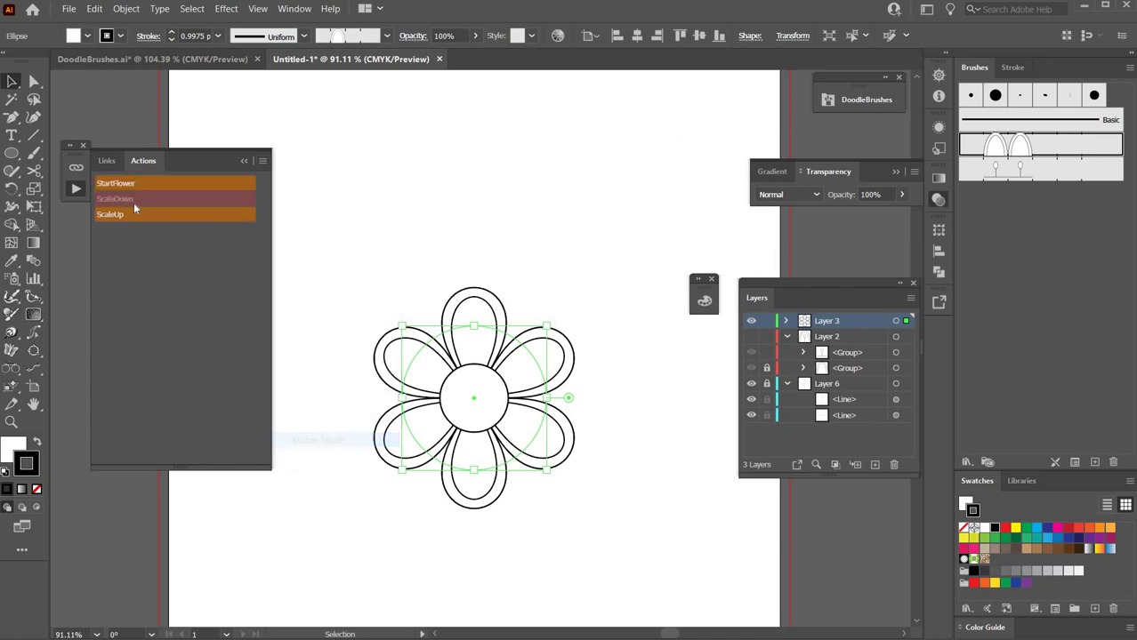
click(138, 211)
click(138, 208)
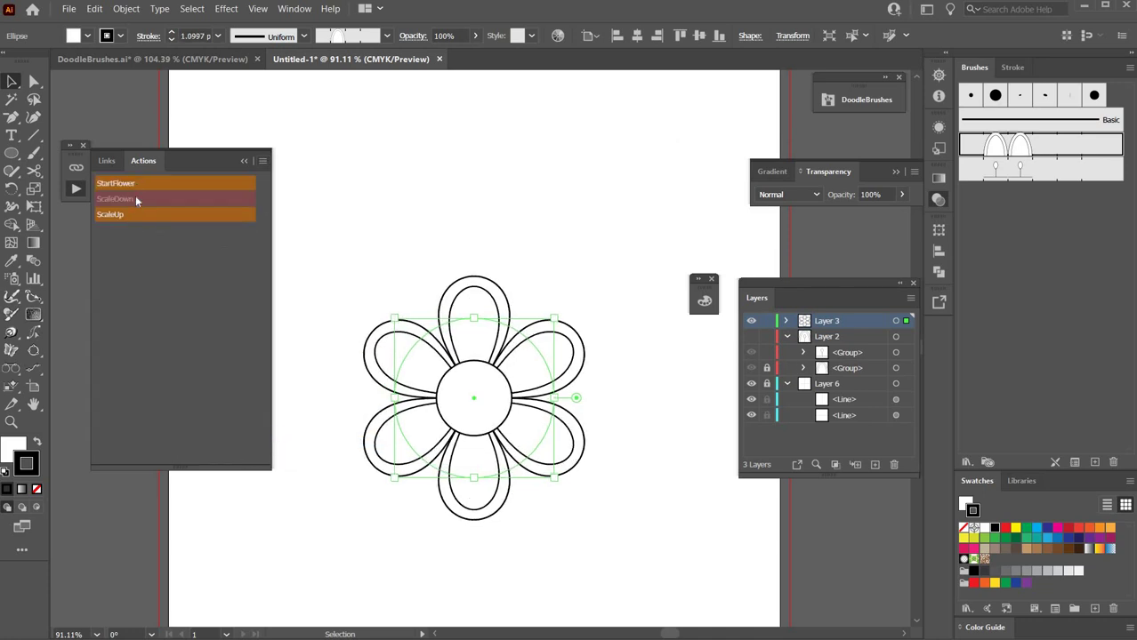
click(242, 161)
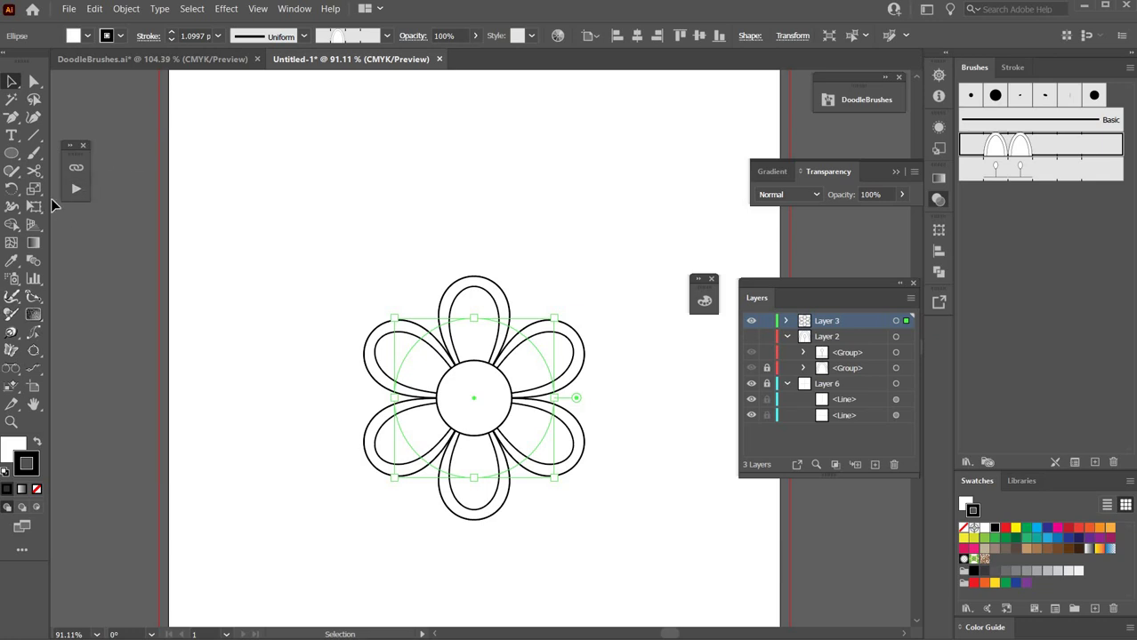
click(74, 189)
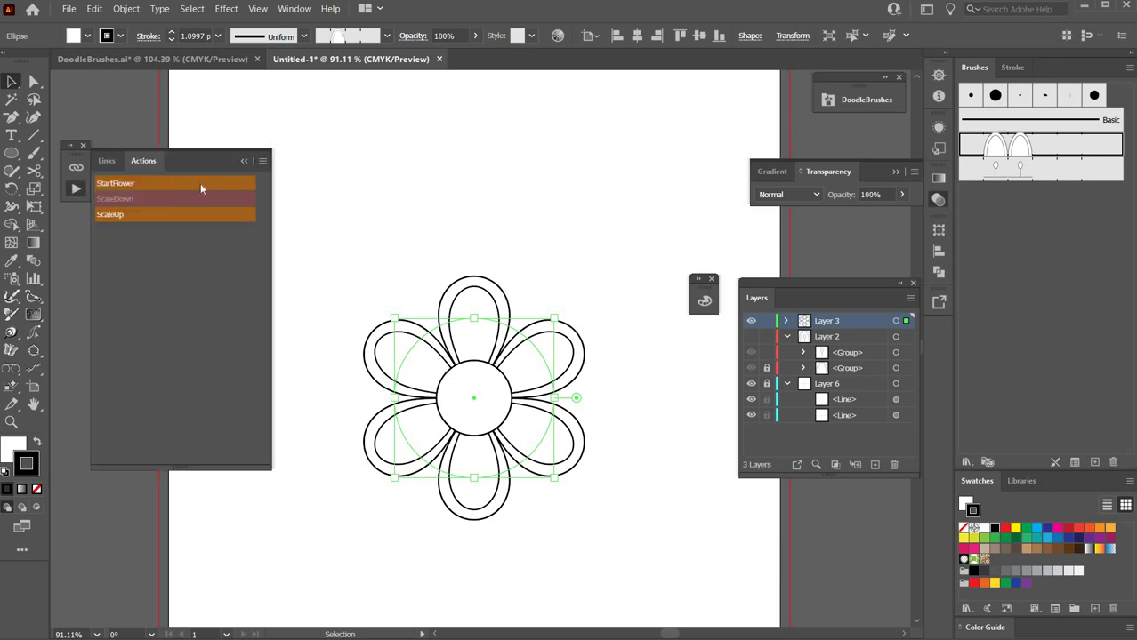
Turn off Button Mode and record a uniform 95% scale of the flower, including strokes and effects, into the ScaleDown action
click(262, 162)
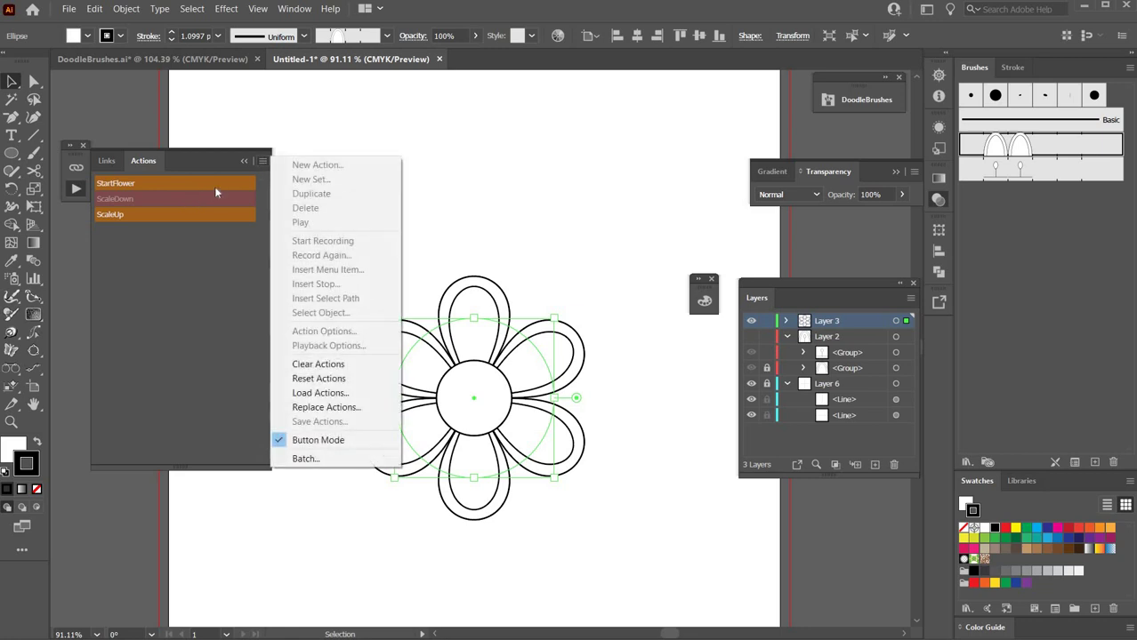
click(312, 440)
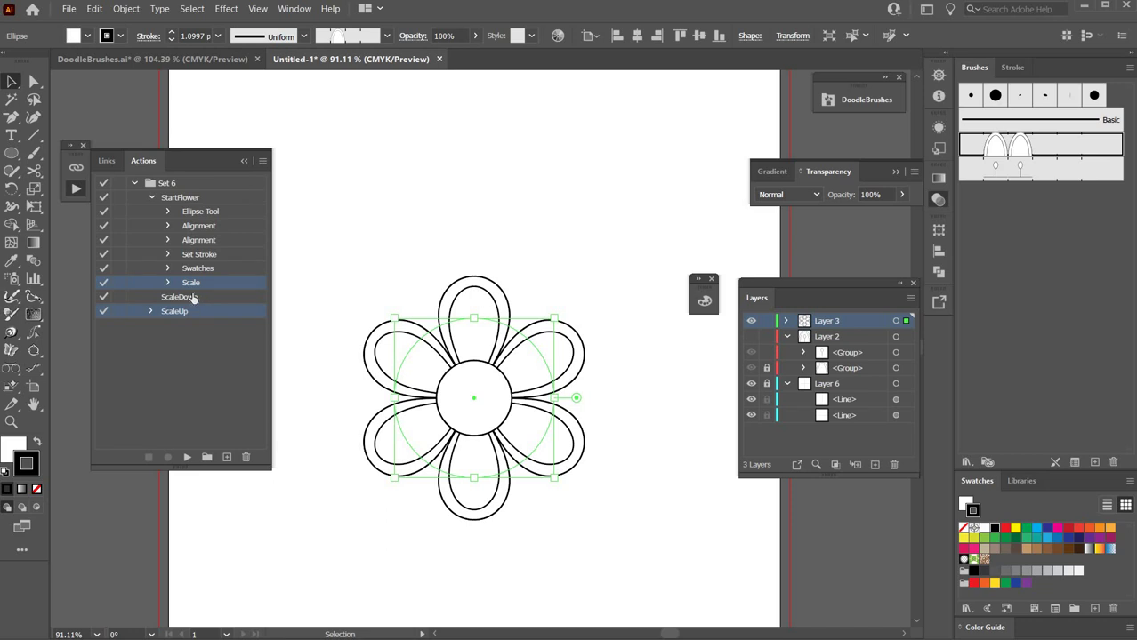
click(193, 299)
click(261, 162)
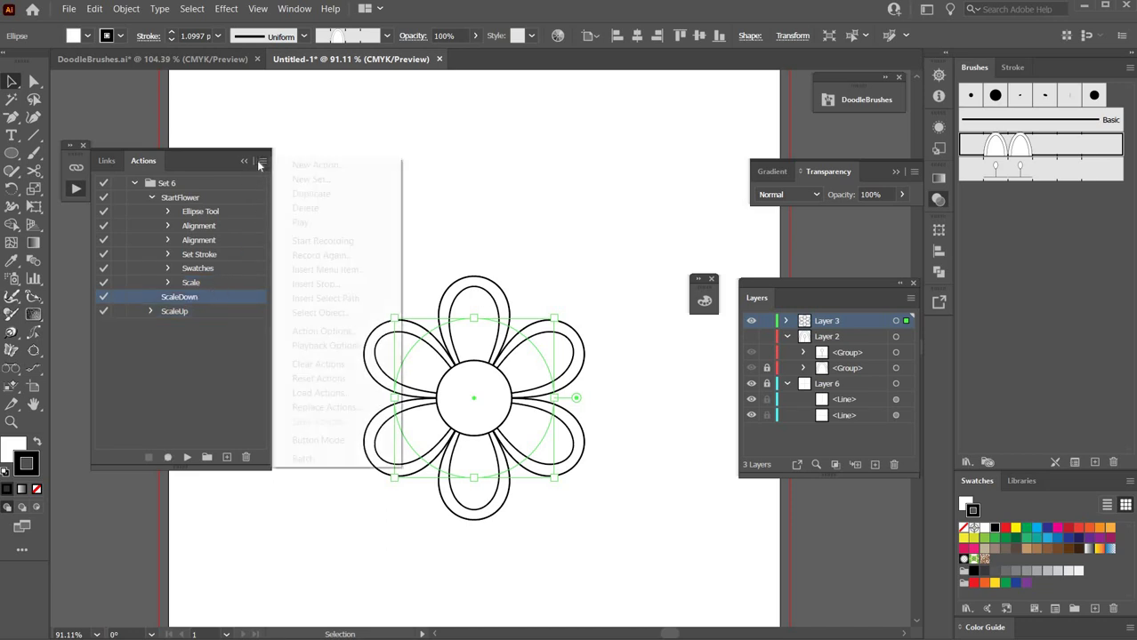
click(173, 300)
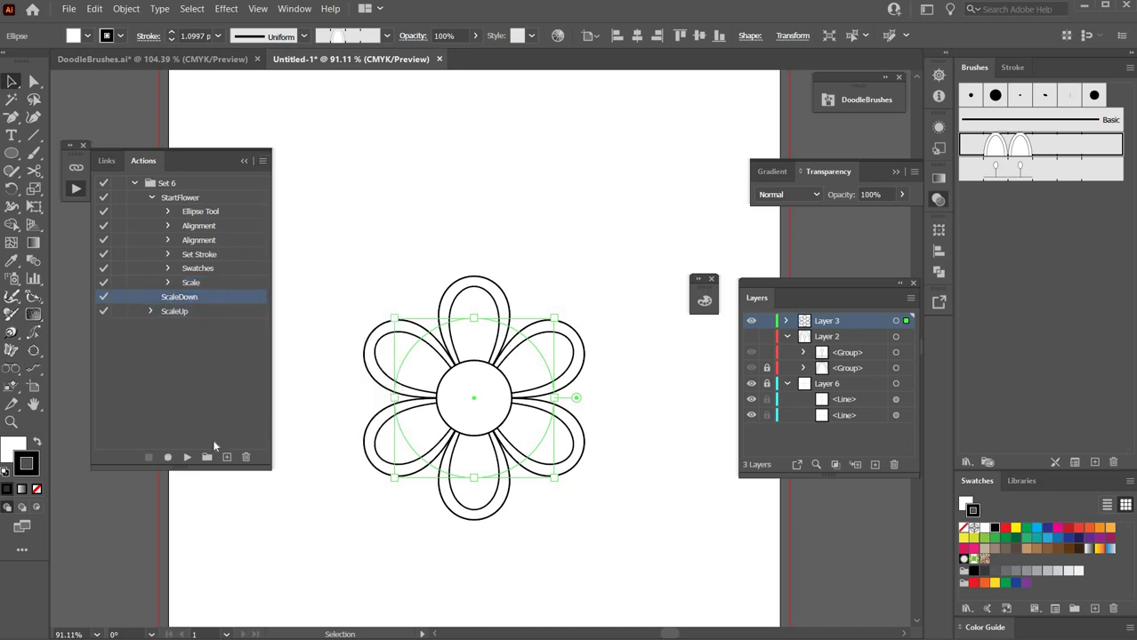
click(168, 457)
key(s)
key(Return)
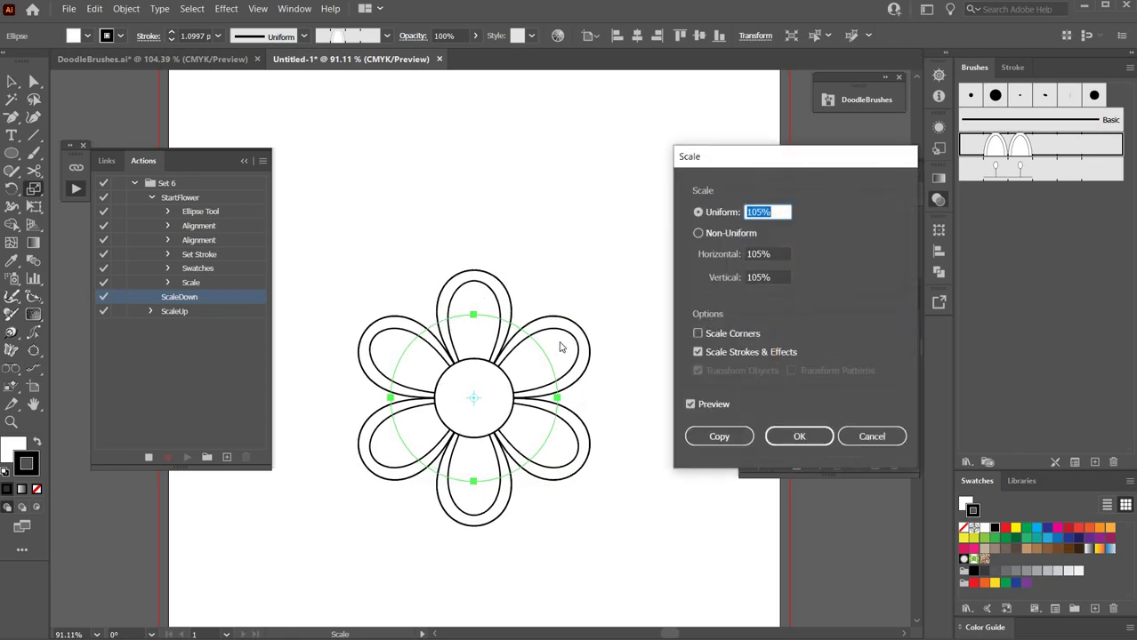
text(95)
key(Tab)
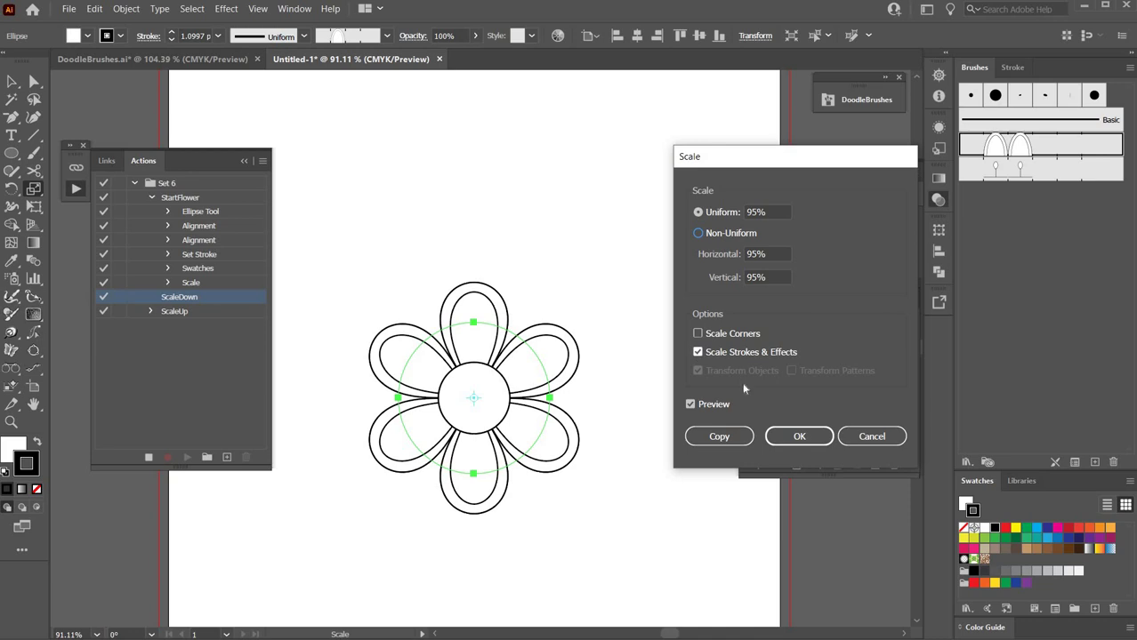
click(799, 436)
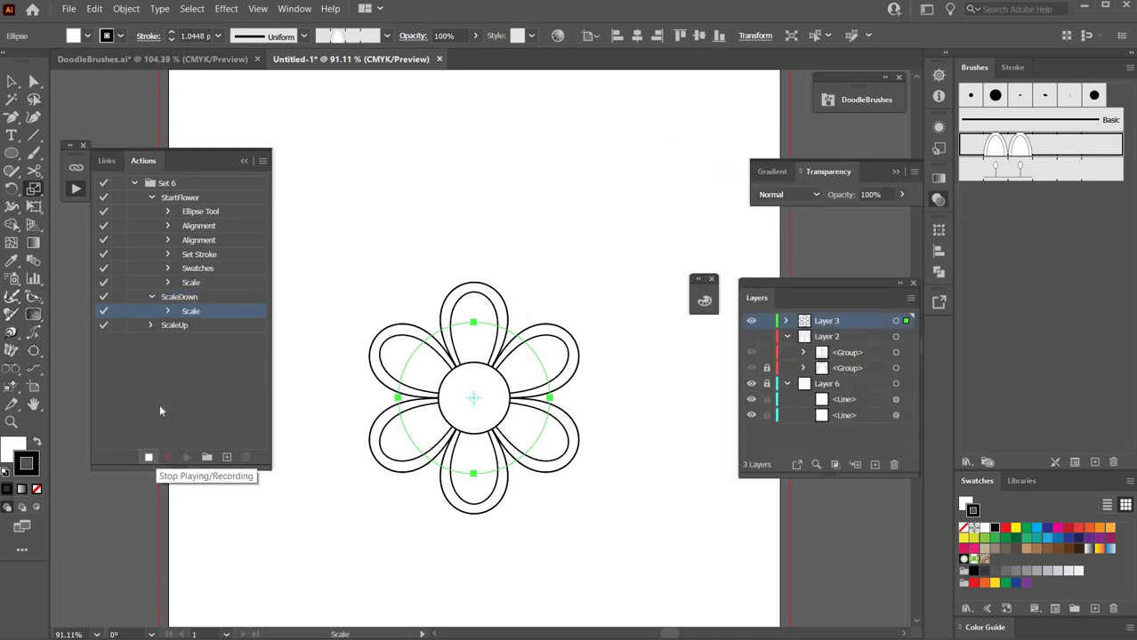
click(149, 457)
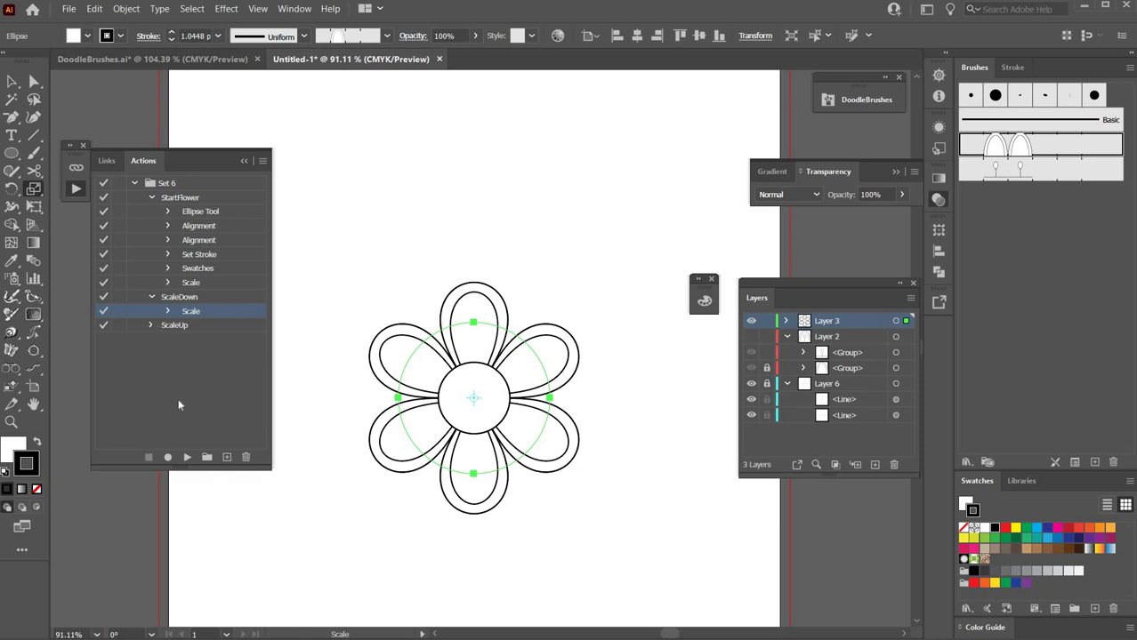
Disable Scale Strokes & Effects in the General preferences
click(188, 340)
click(68, 8)
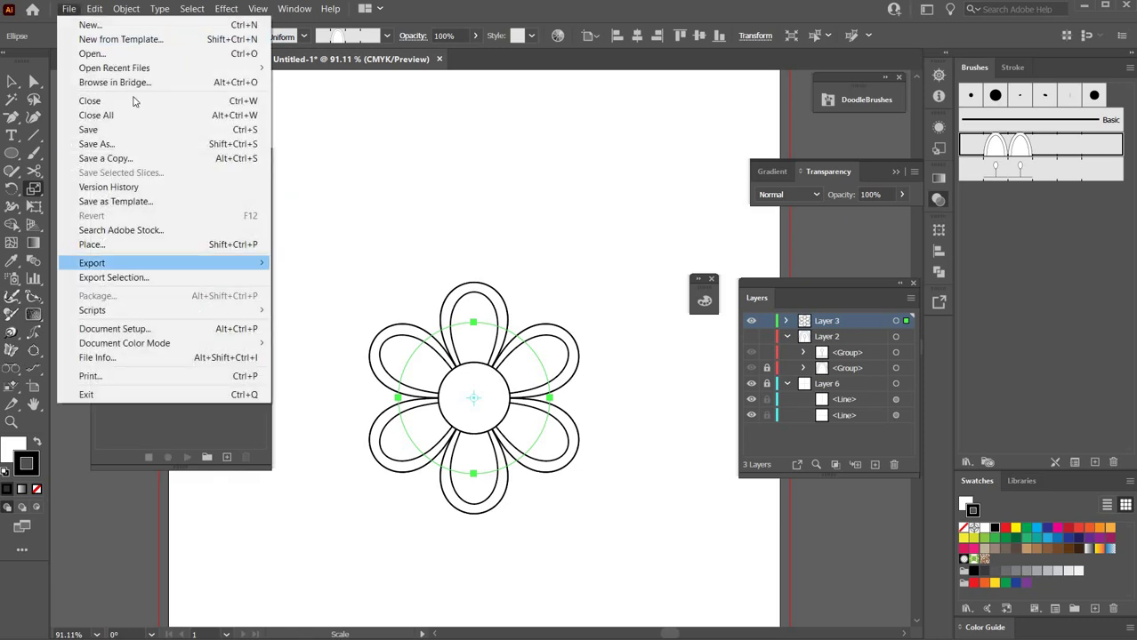
mouse_move(94, 8)
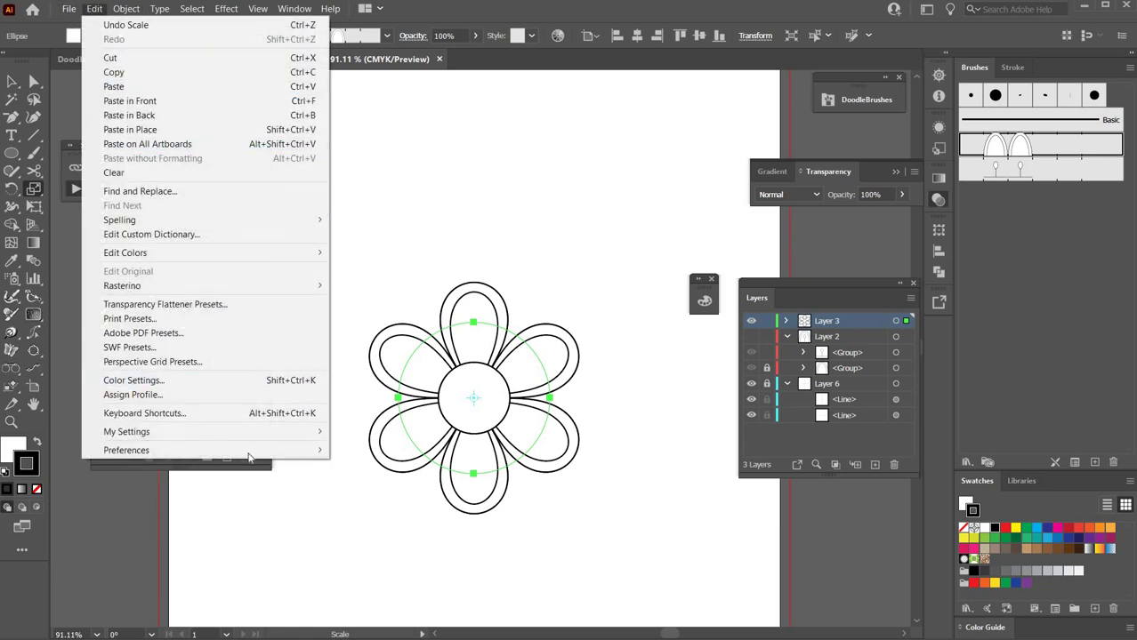
mouse_move(272, 450)
click(378, 250)
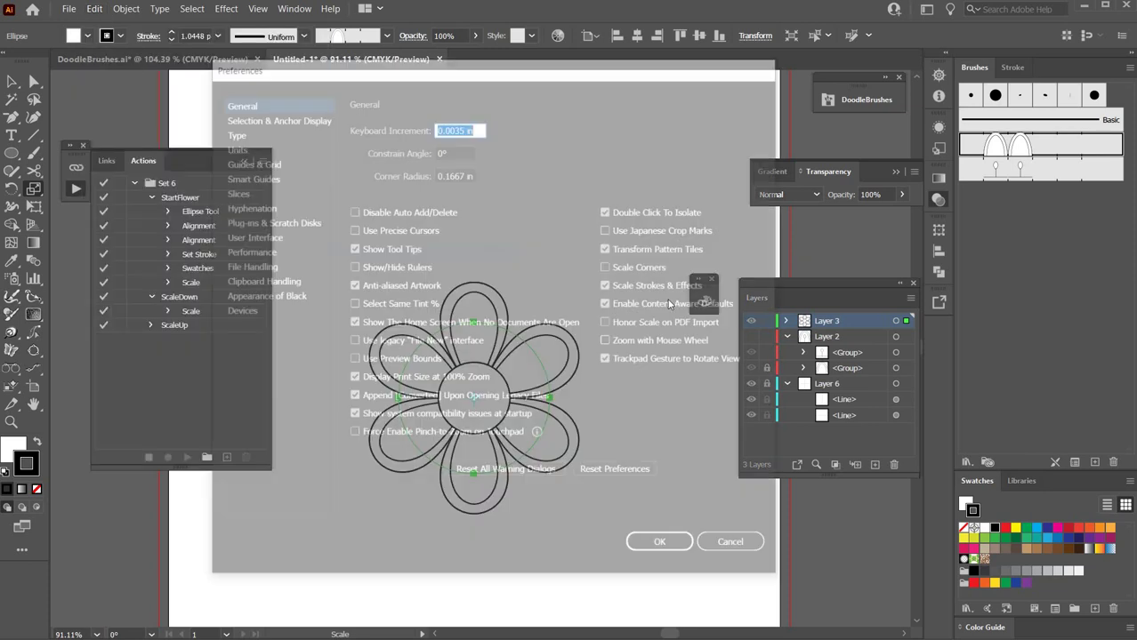
click(608, 285)
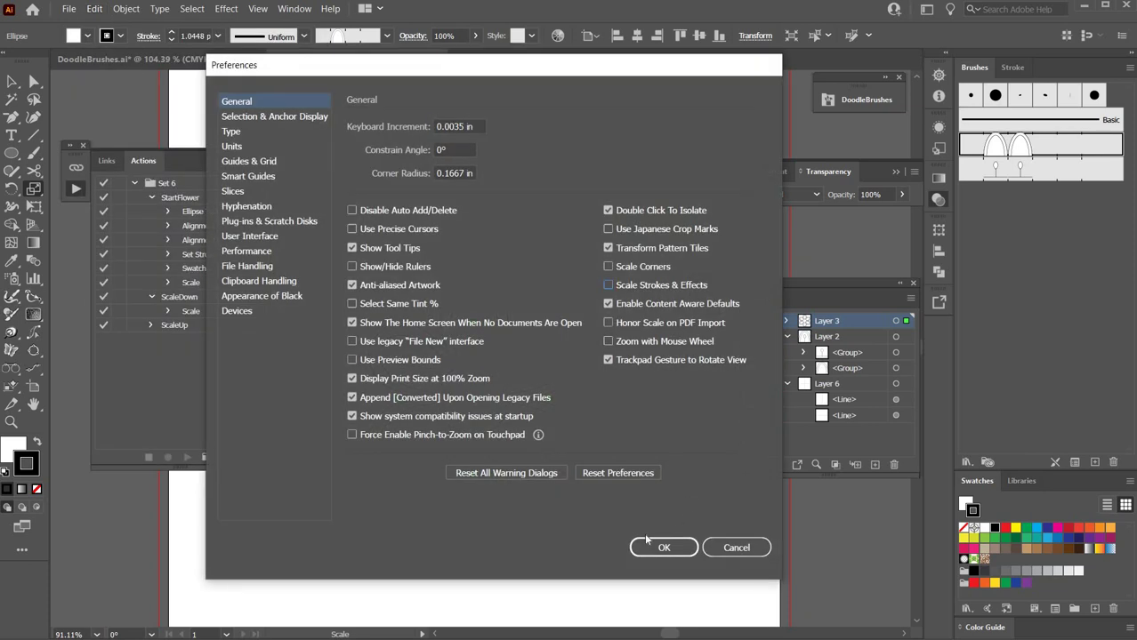
click(648, 549)
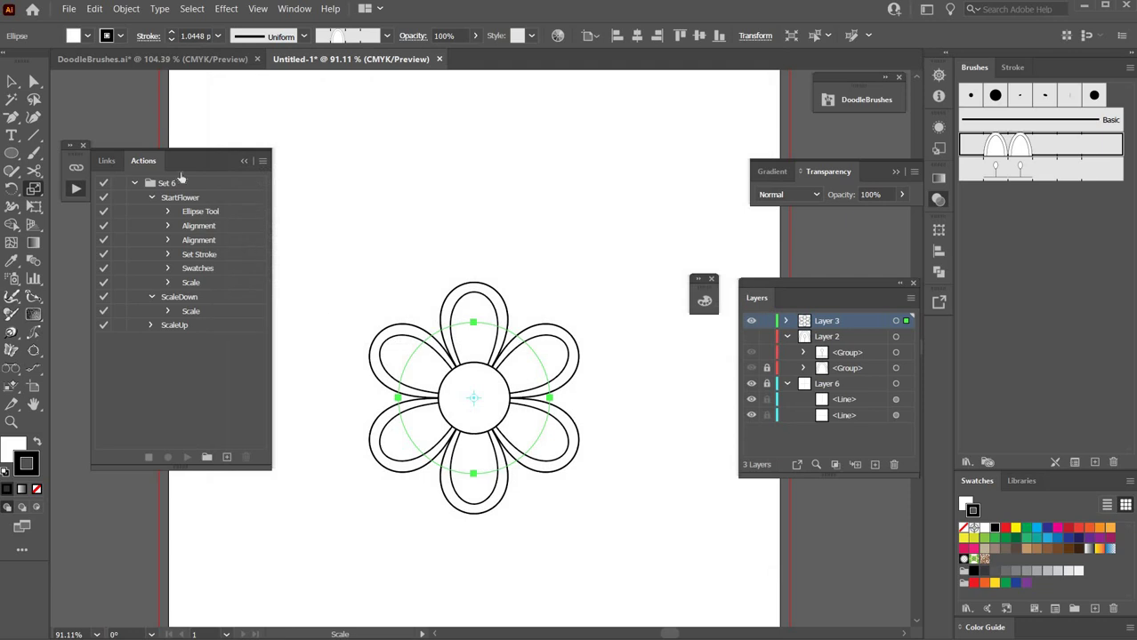
Show the actions in Button Mode and run ScaleUp and ScaleDown once each on the selected flower
click(264, 164)
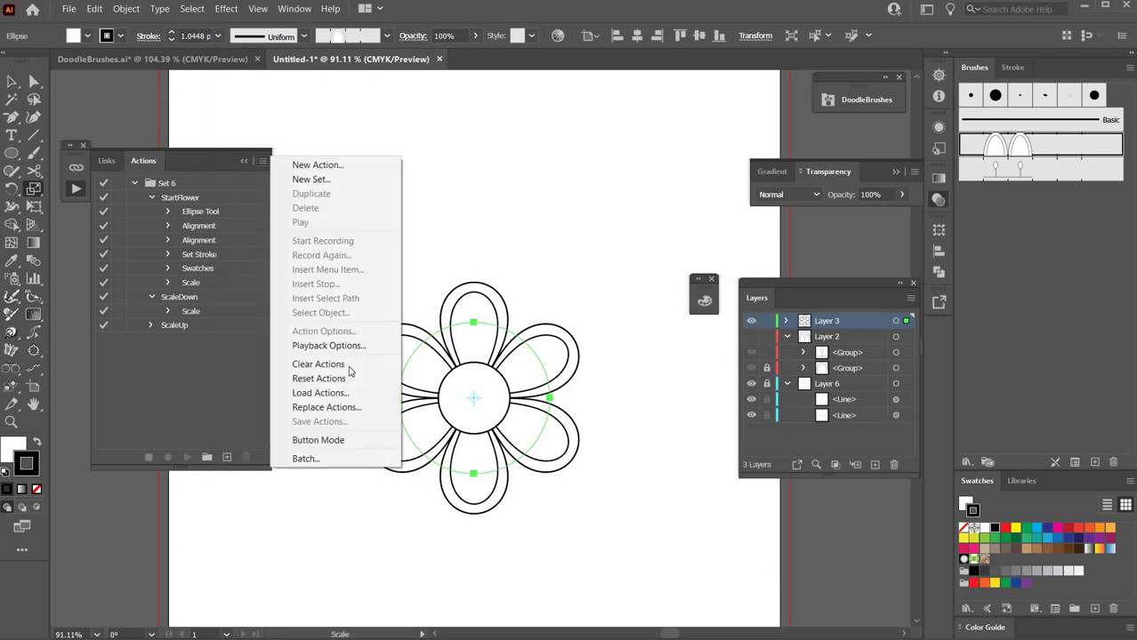
click(354, 439)
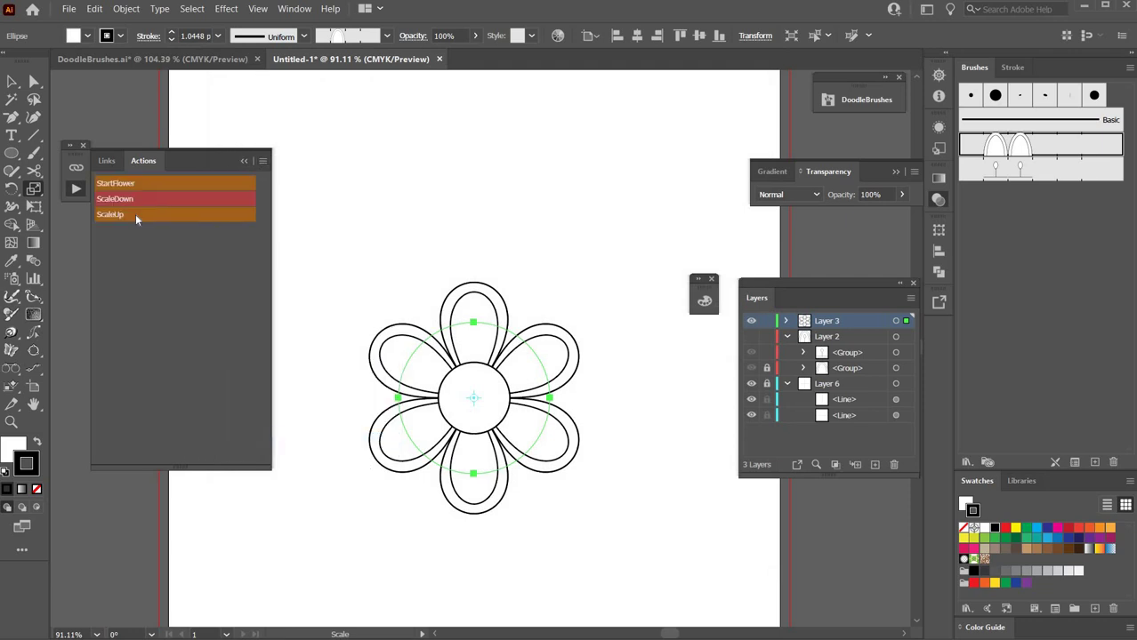
click(122, 216)
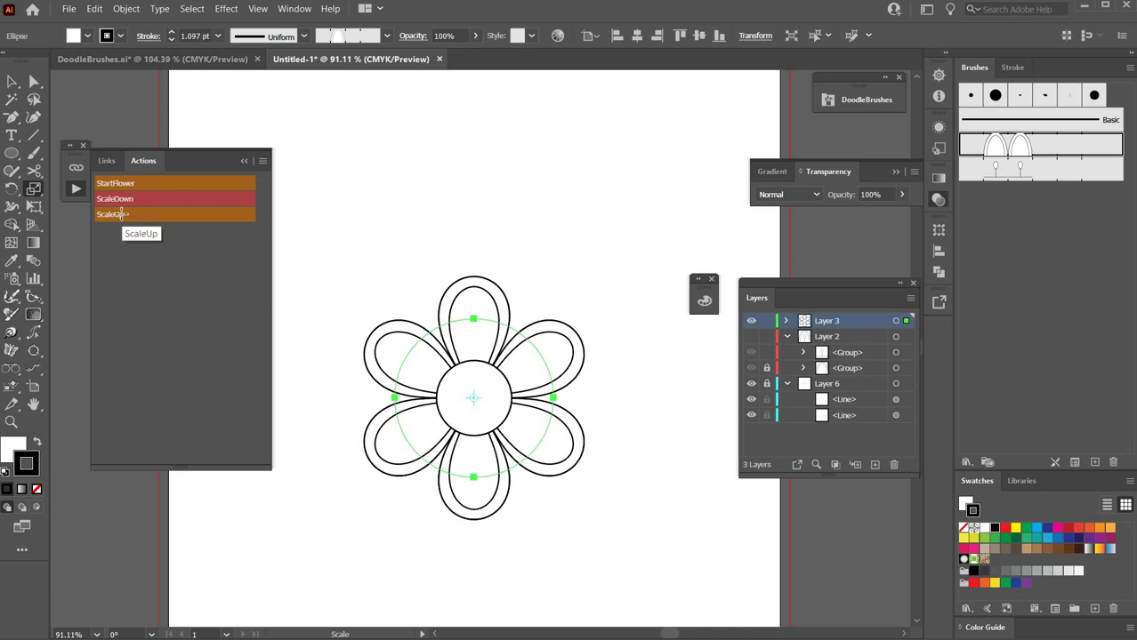
click(121, 199)
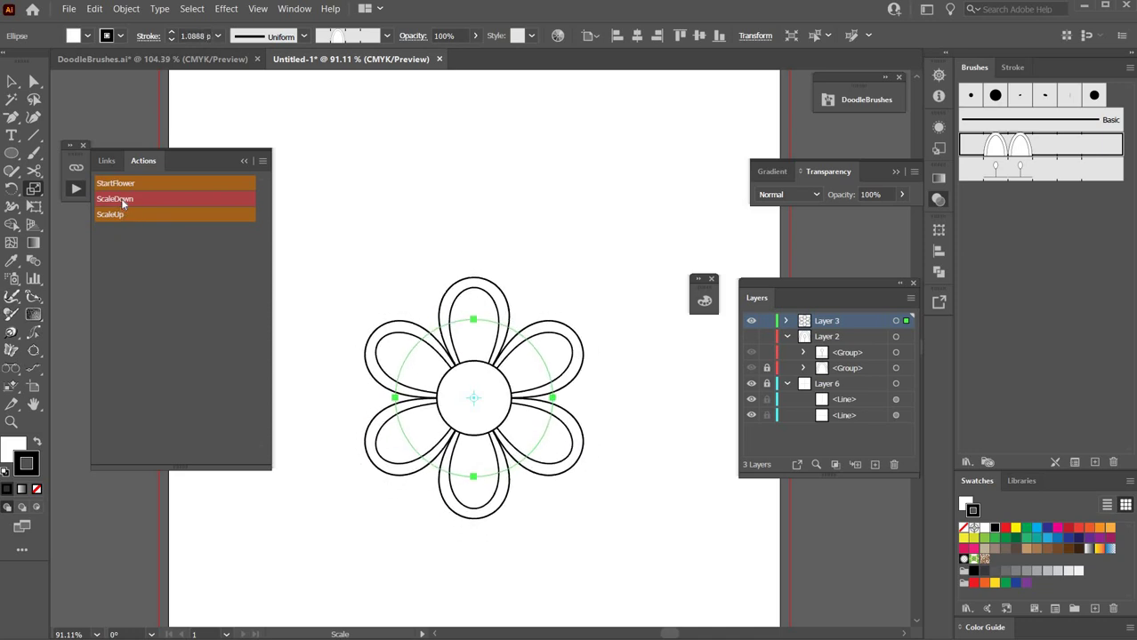
Delete the test flower, leaving only the crossed guide lines on the artboard
click(12, 82)
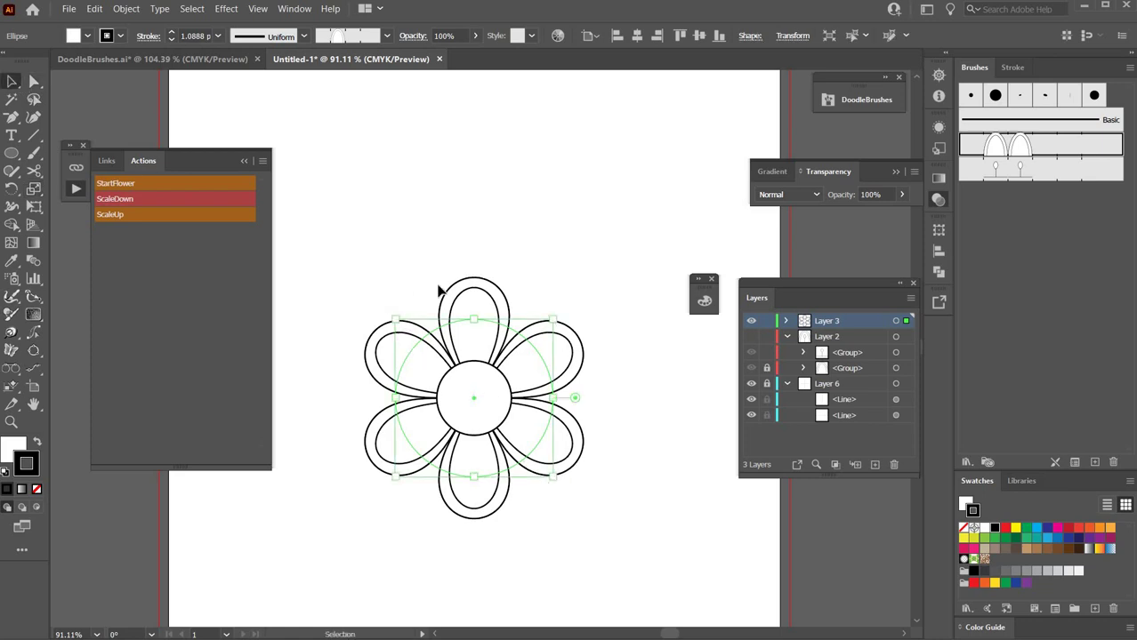
drag(551, 478, 594, 469)
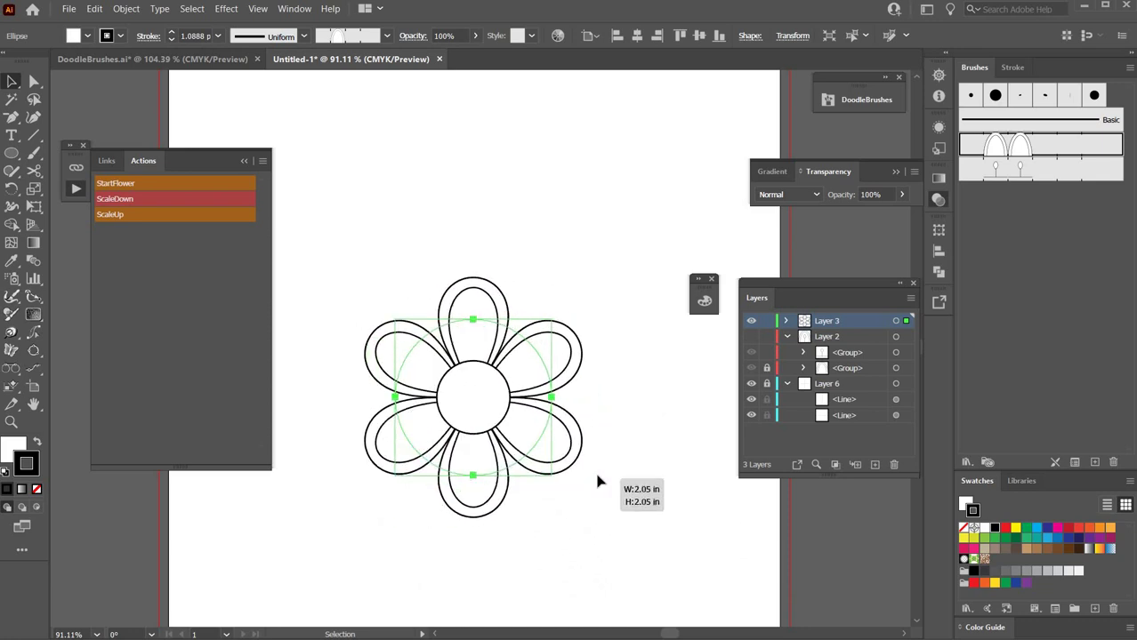
key(a)
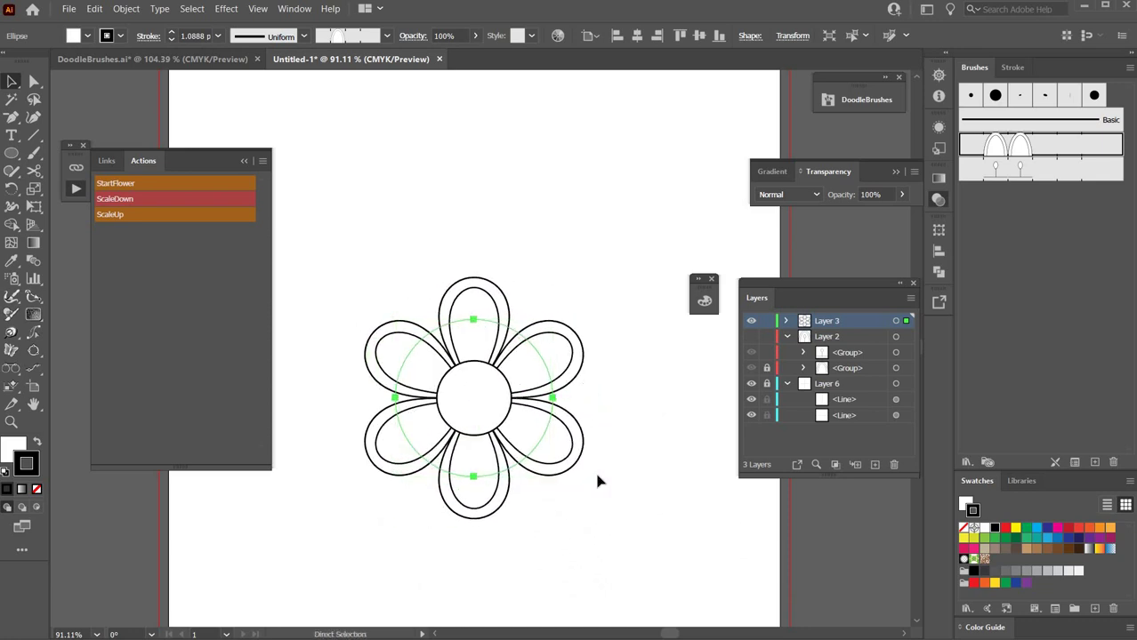
key(v)
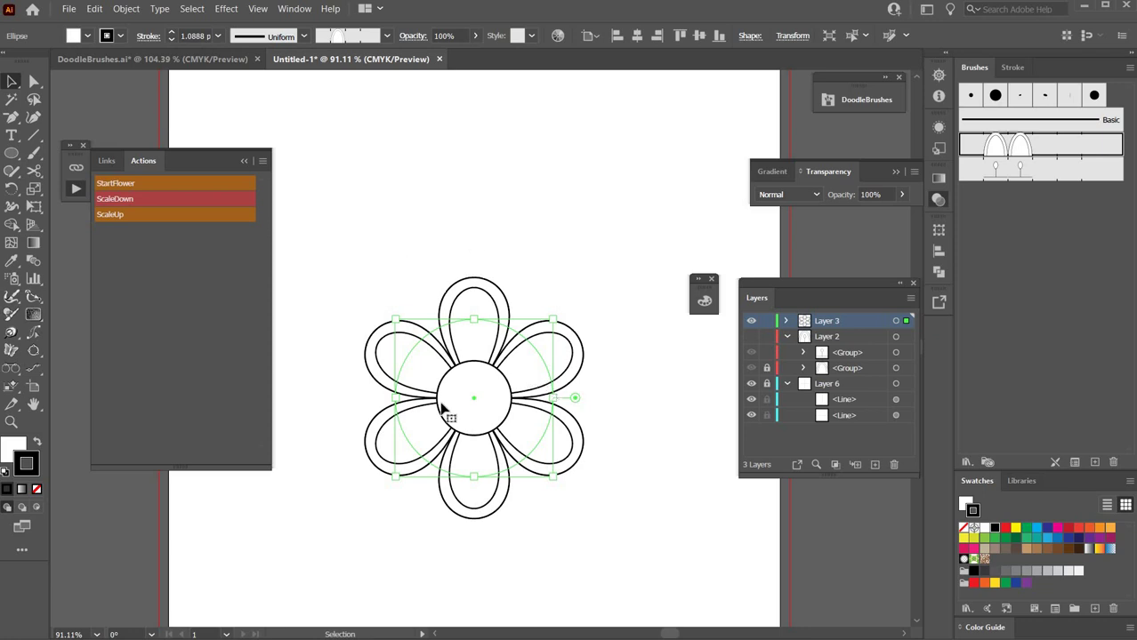
key(Delete)
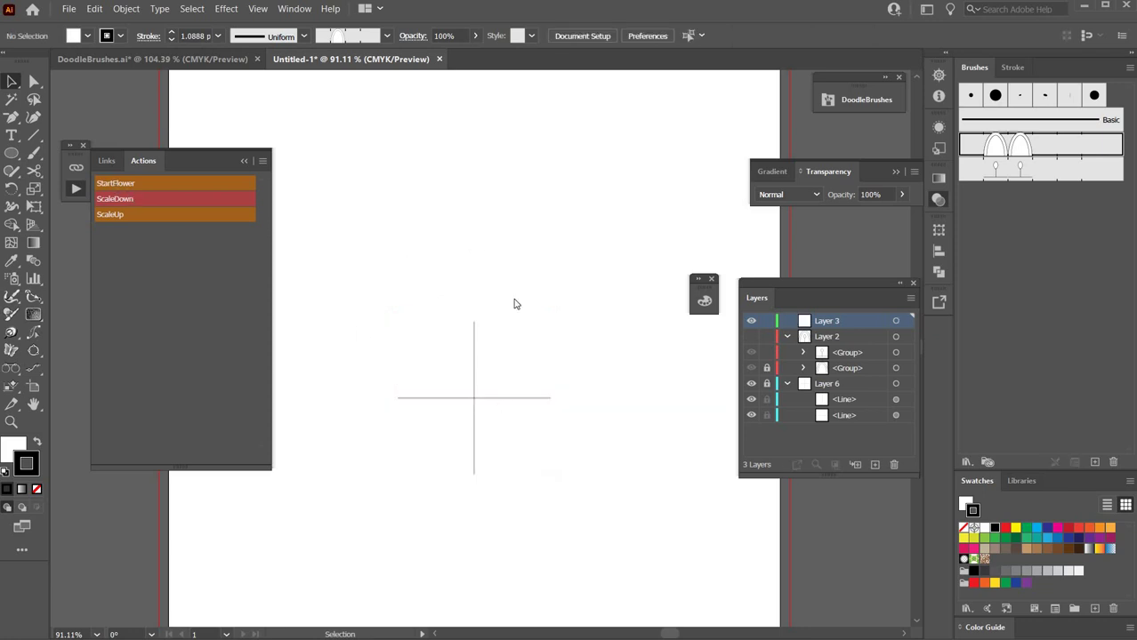
Run StartFlower on the empty layer and give the new flower a black 1 pt stroke
key(F2)
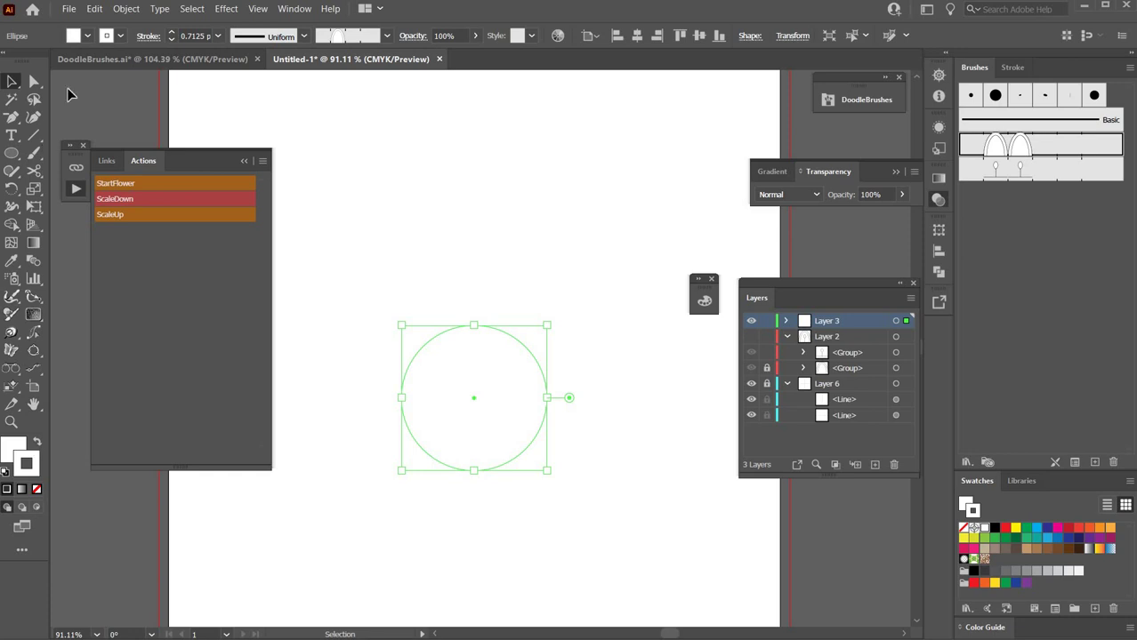
click(123, 37)
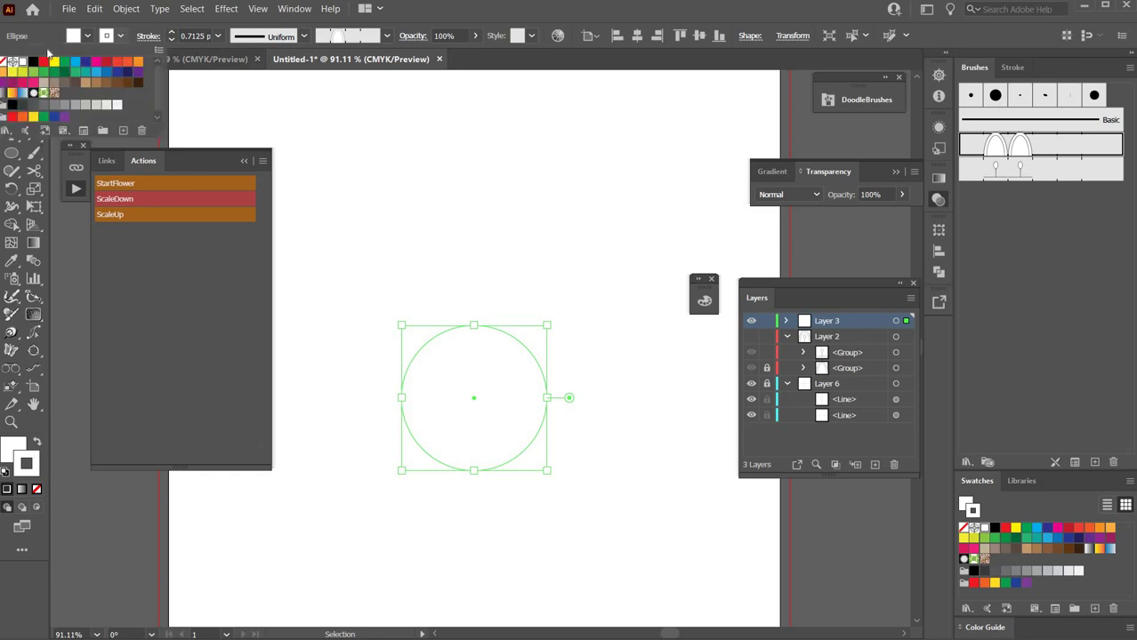
click(32, 62)
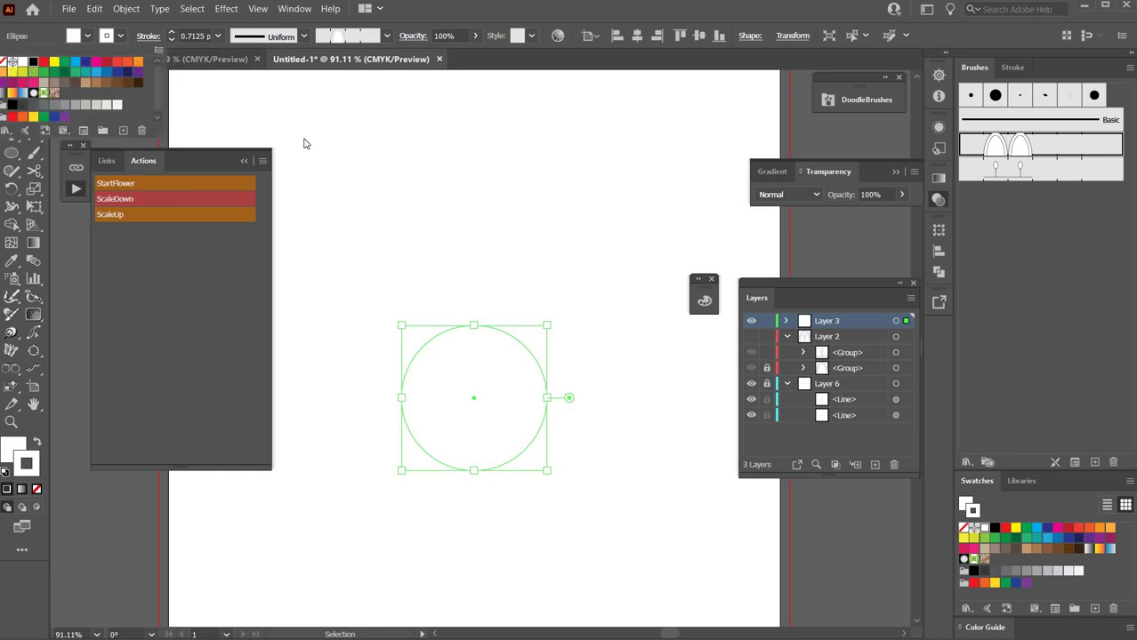
click(594, 252)
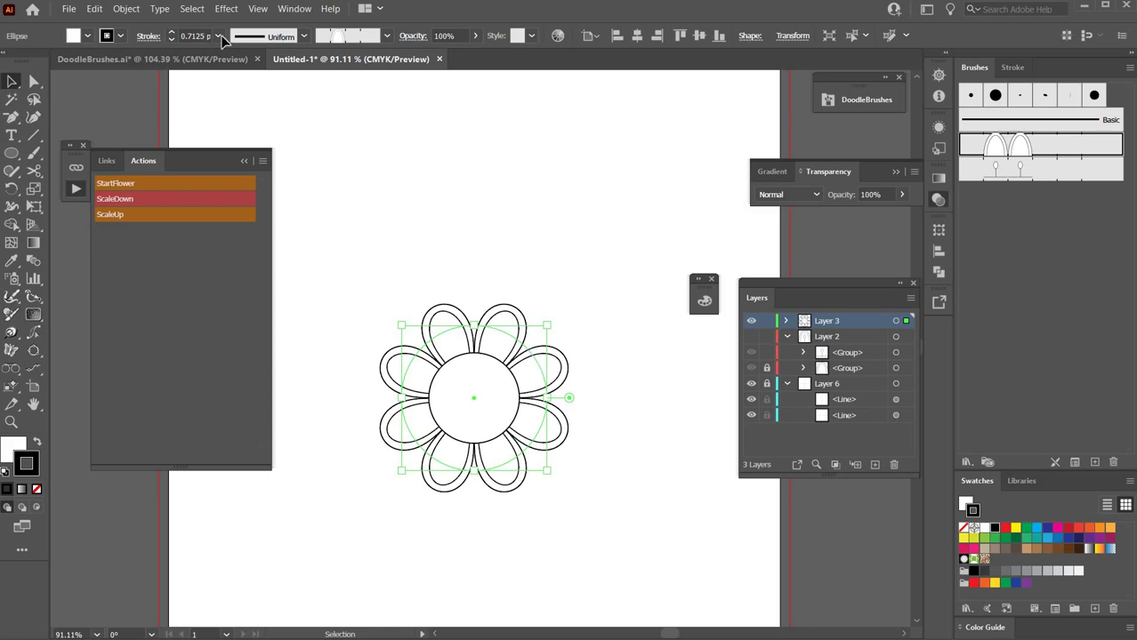
click(218, 36)
click(231, 62)
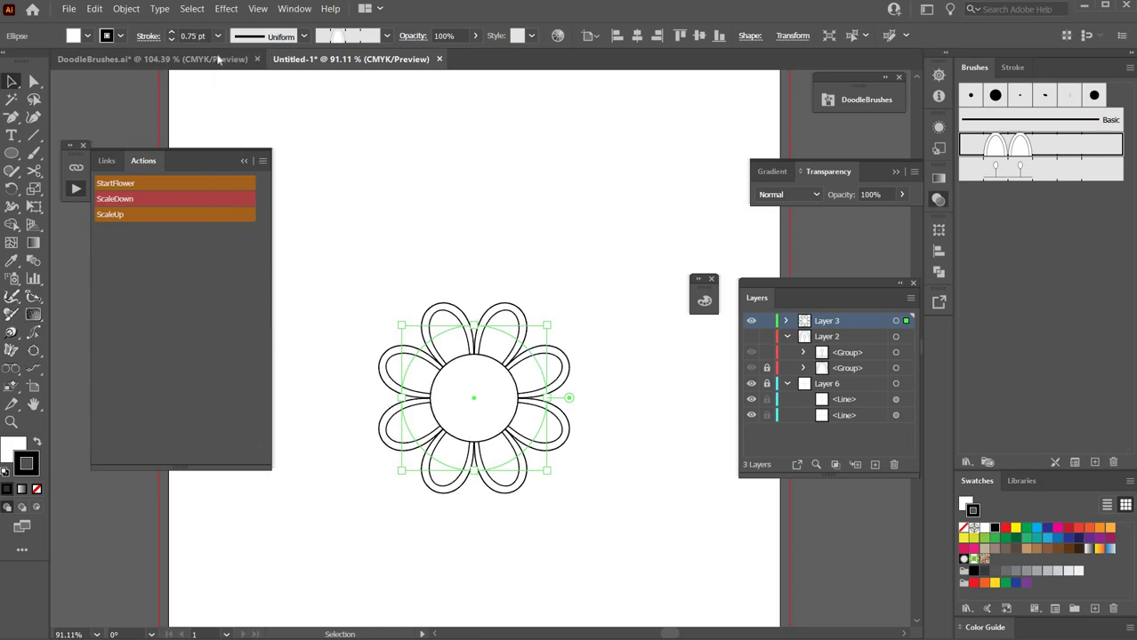
click(217, 36)
click(233, 90)
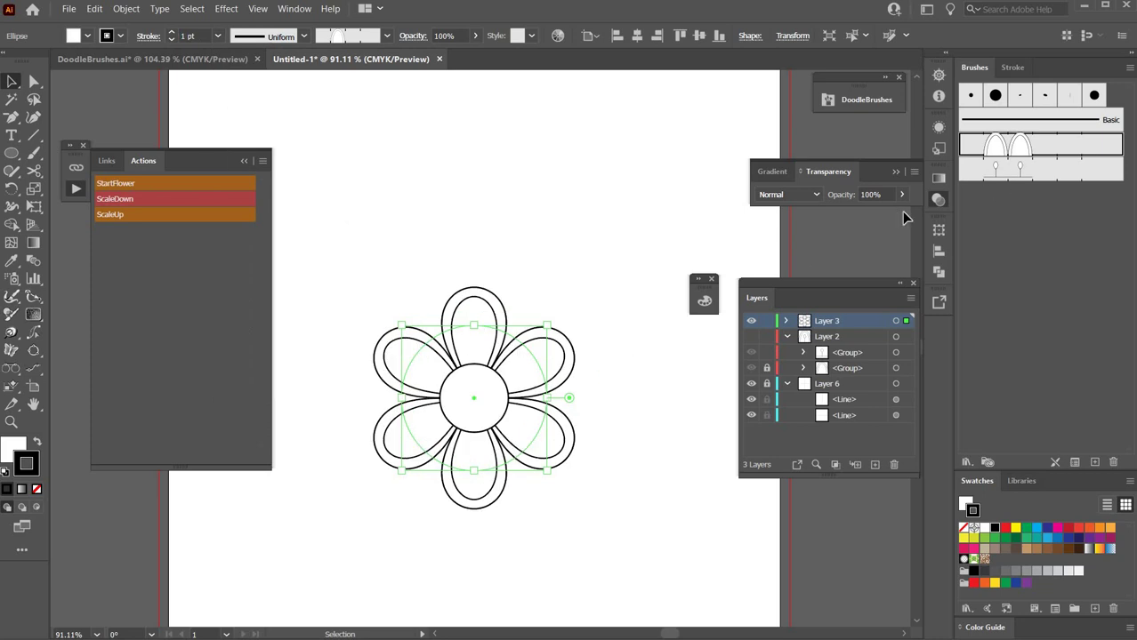
Copy the flower's circle in place, apply the stamen pattern brush to the copy and set its fill to None
key(a)
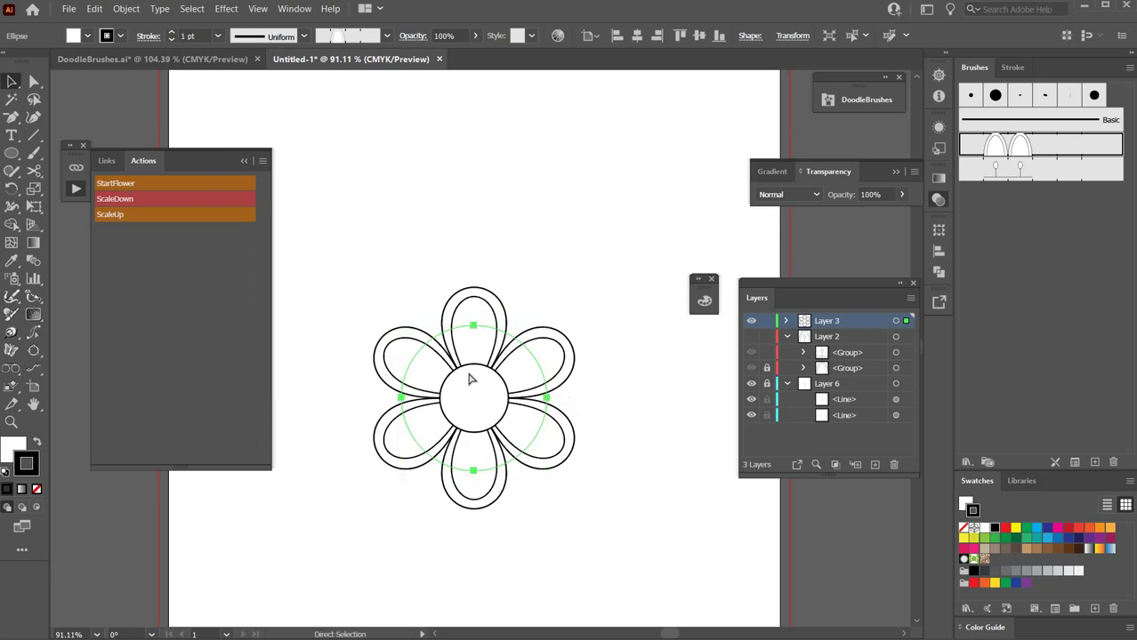
key(v)
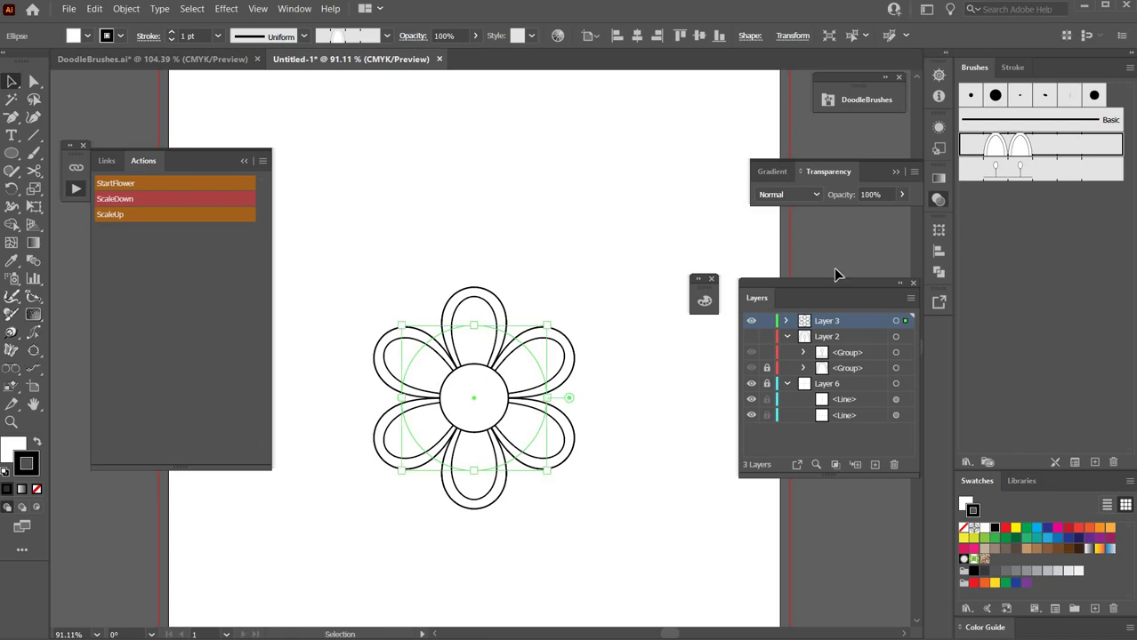
click(1002, 169)
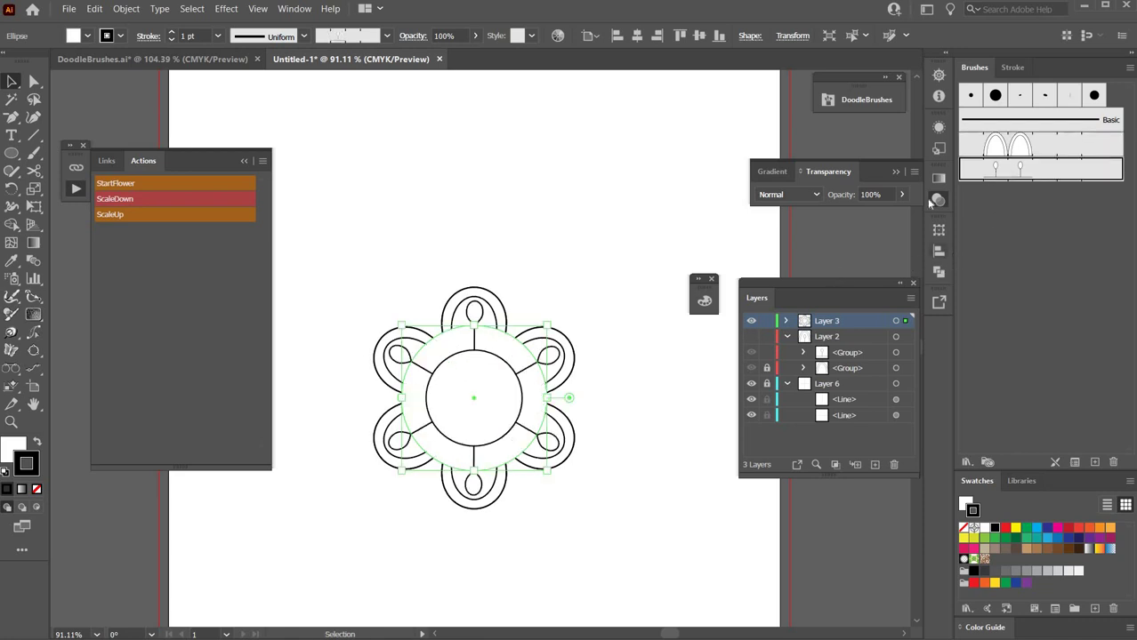
click(87, 36)
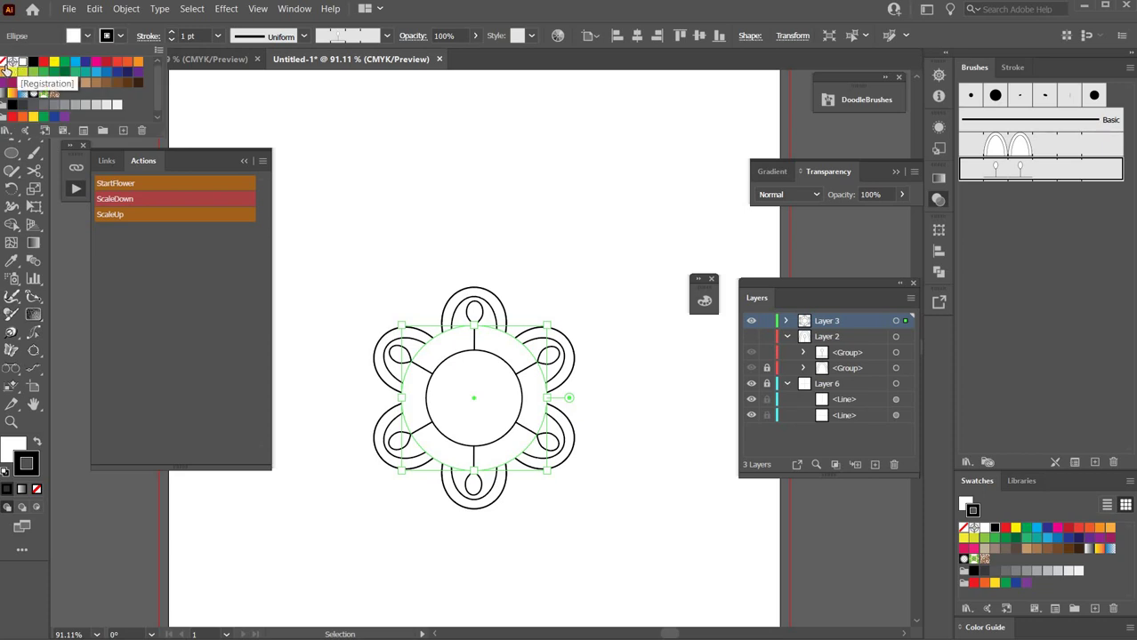
click(8, 66)
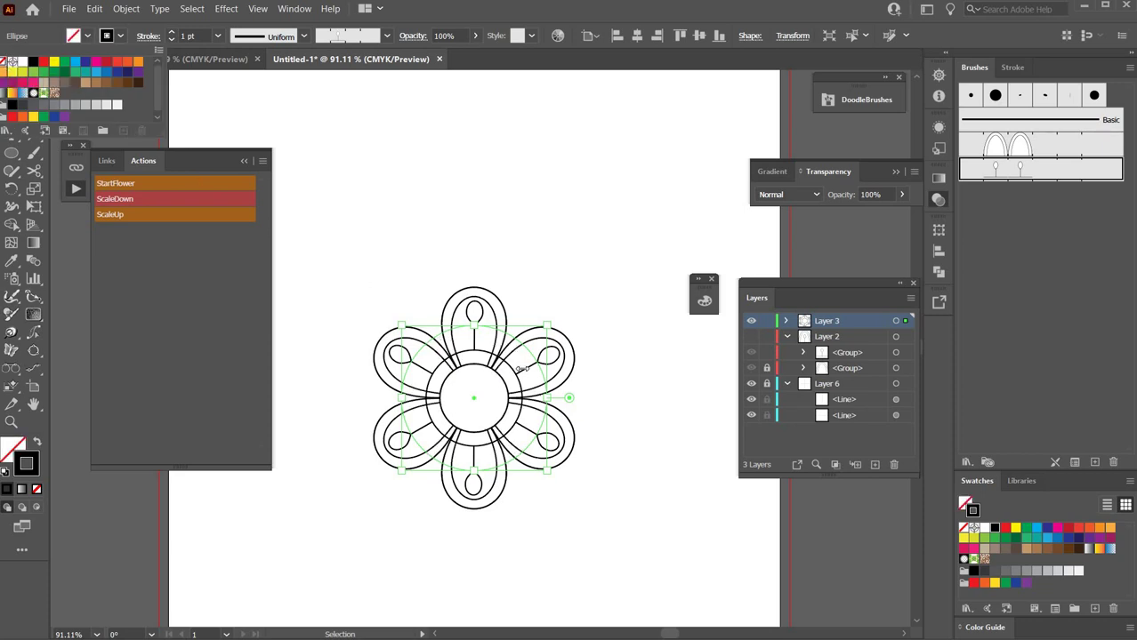
Run ScaleDown six times on the stamen ring to shrink it inside the petals
click(115, 199)
click(128, 200)
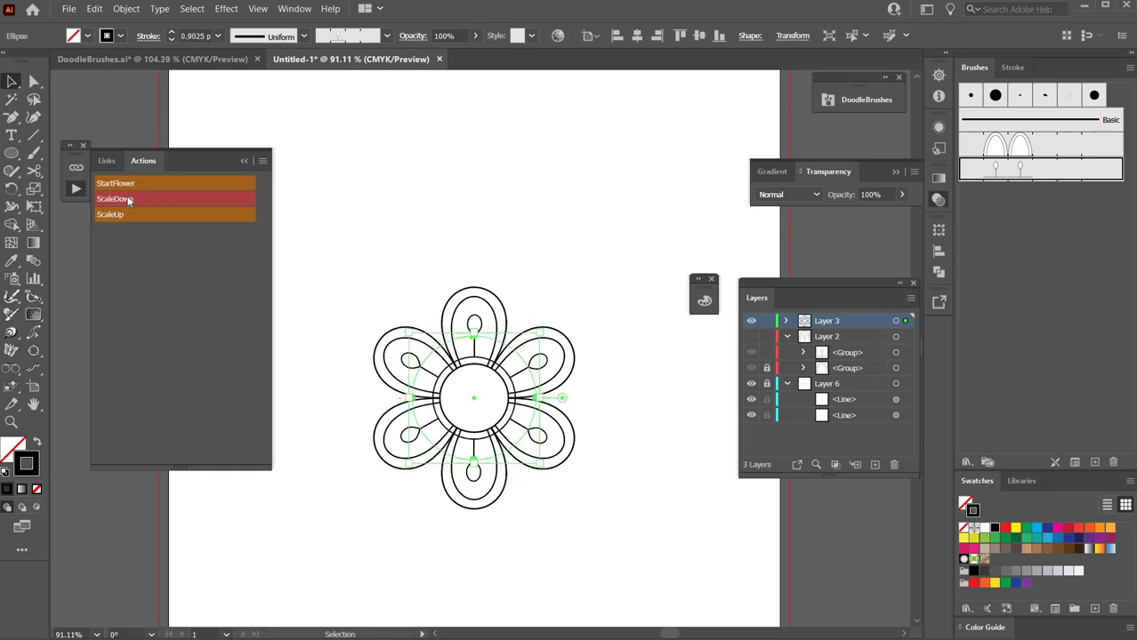
click(128, 200)
click(128, 200)
click(127, 200)
click(127, 200)
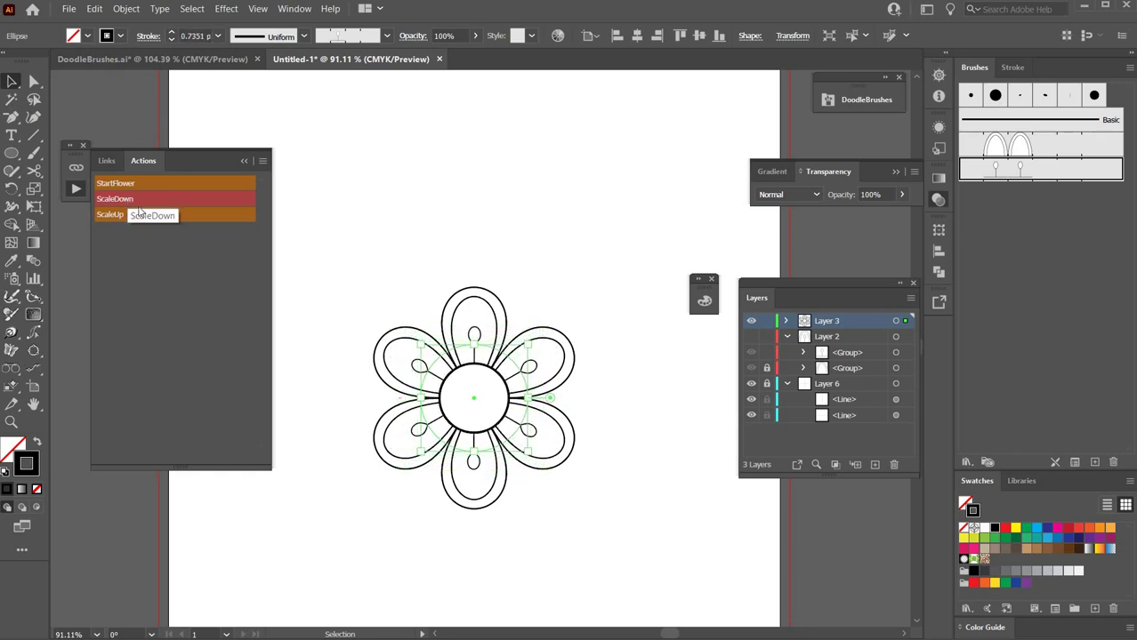
Try to group the petal and stamen rings, expand their appearance and set all strokes to 0.75 pt
drag(328, 236, 613, 507)
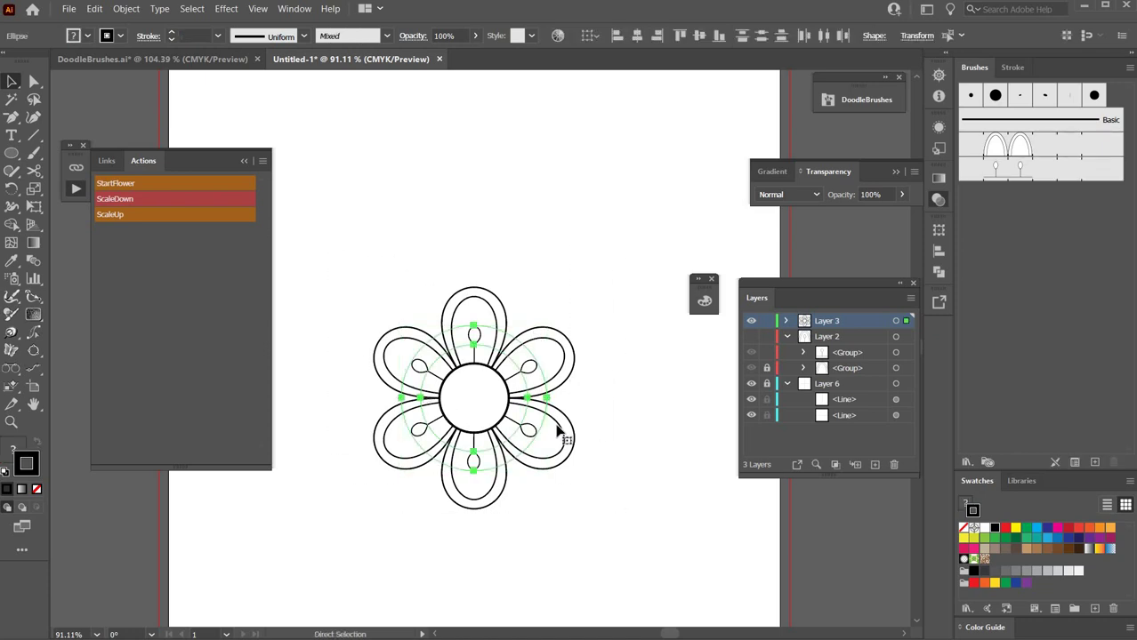
key(ctrl+g)
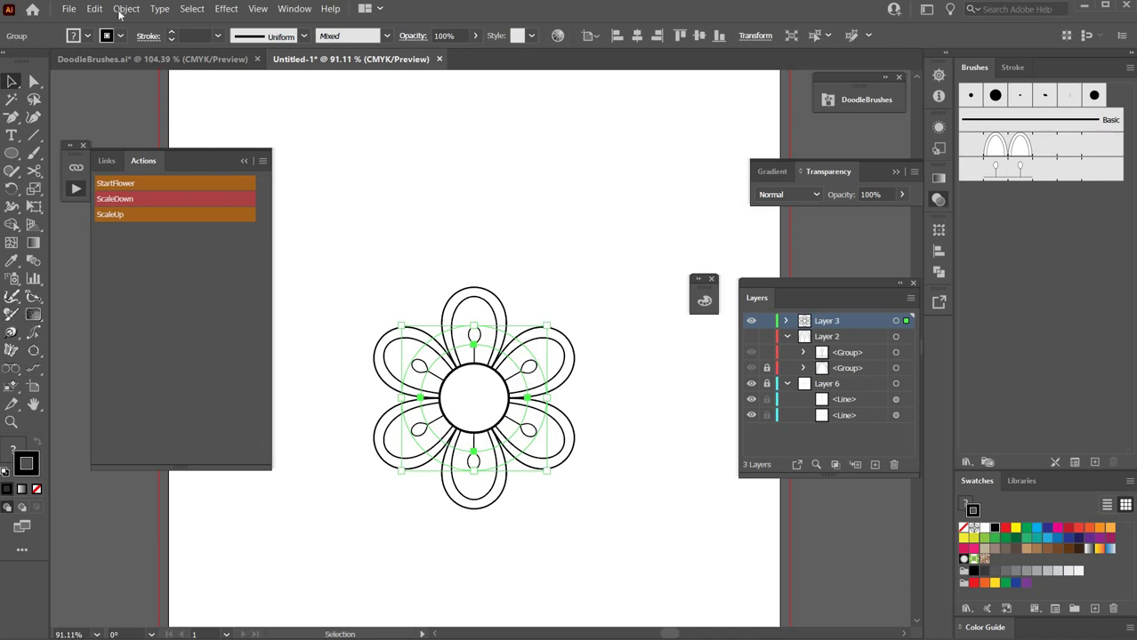
click(124, 9)
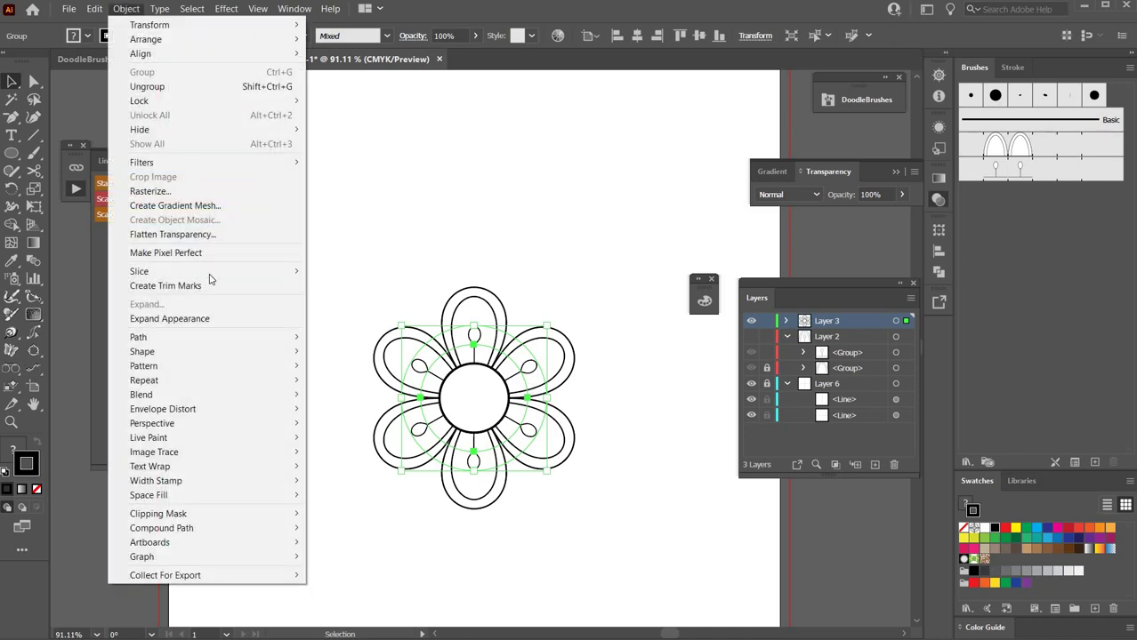
click(206, 318)
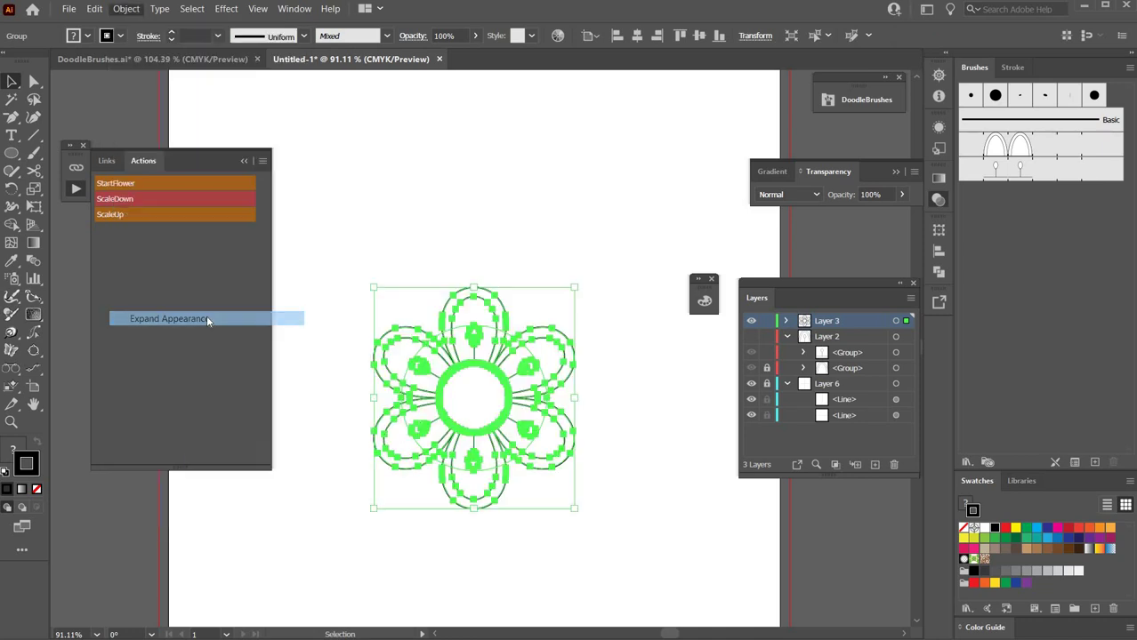
click(218, 35)
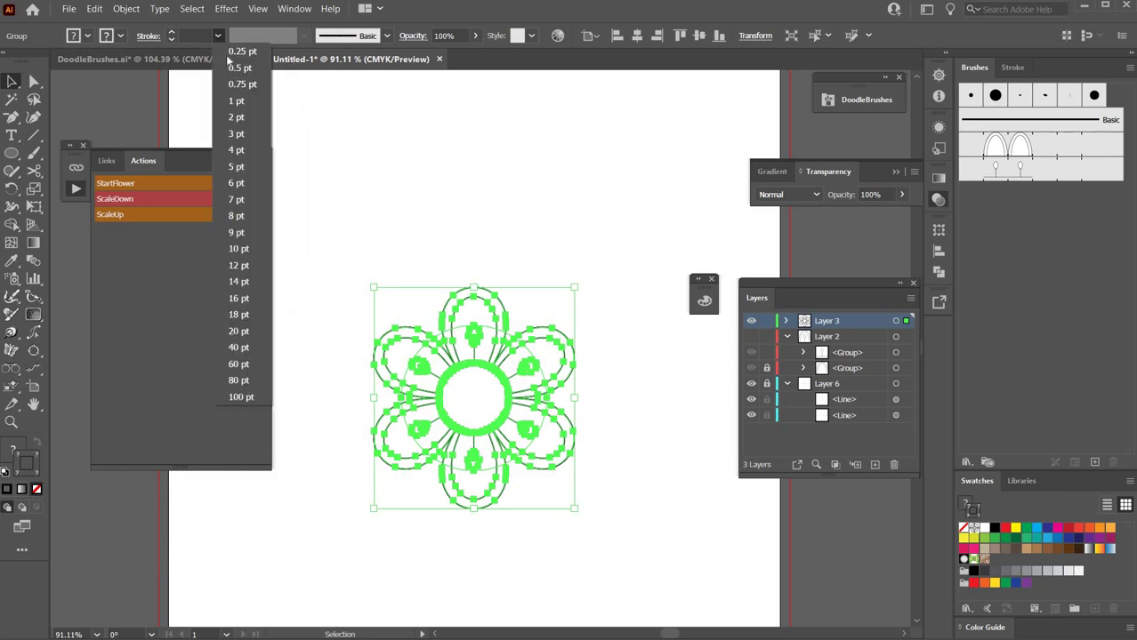
key(Return)
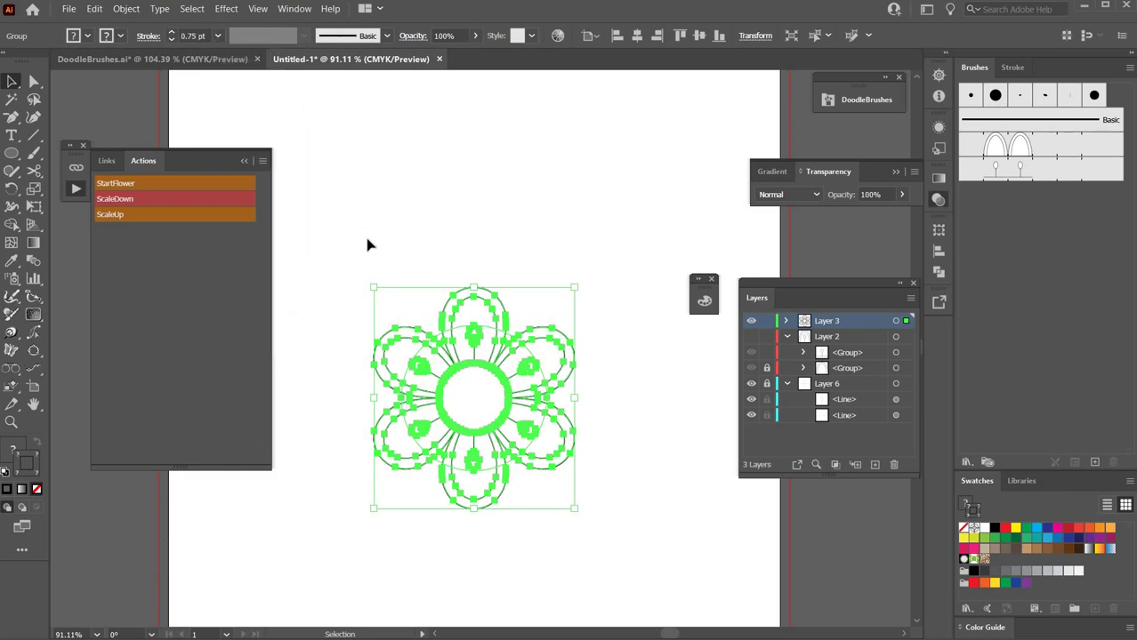
Inspect the overlapping center rings up close and undo the stroke weight change, expansion, grouping and last ScaleDown
key(ctrl+shift+a)
drag(449, 345, 622, 449)
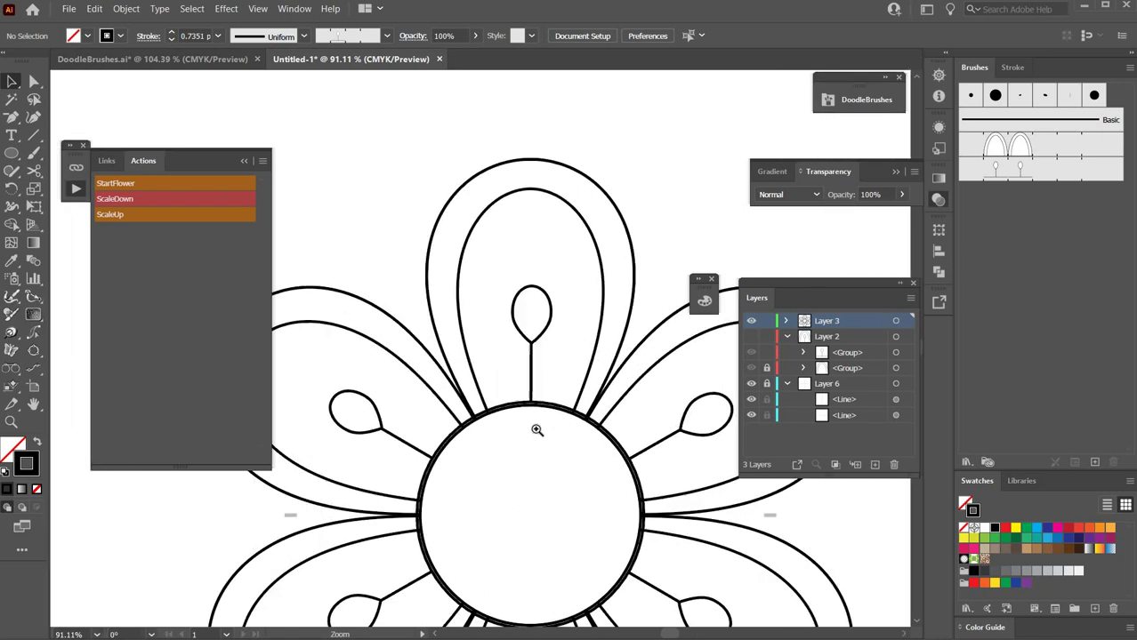
drag(547, 427, 711, 510)
drag(624, 504, 441, 413)
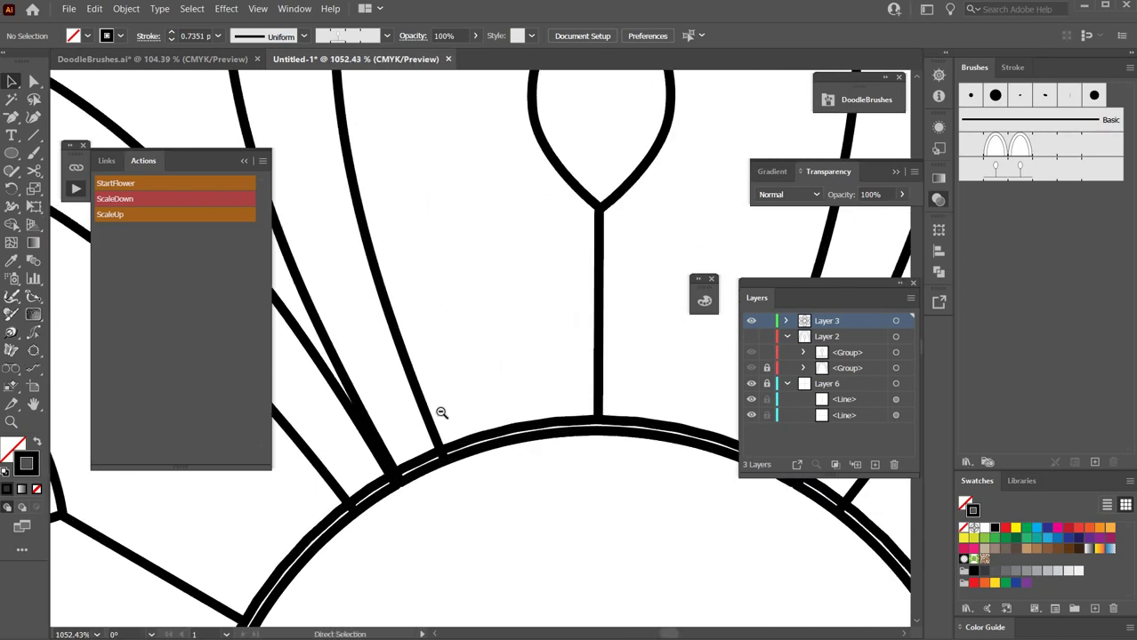
key(ctrl+z)
key(ctrl+z)
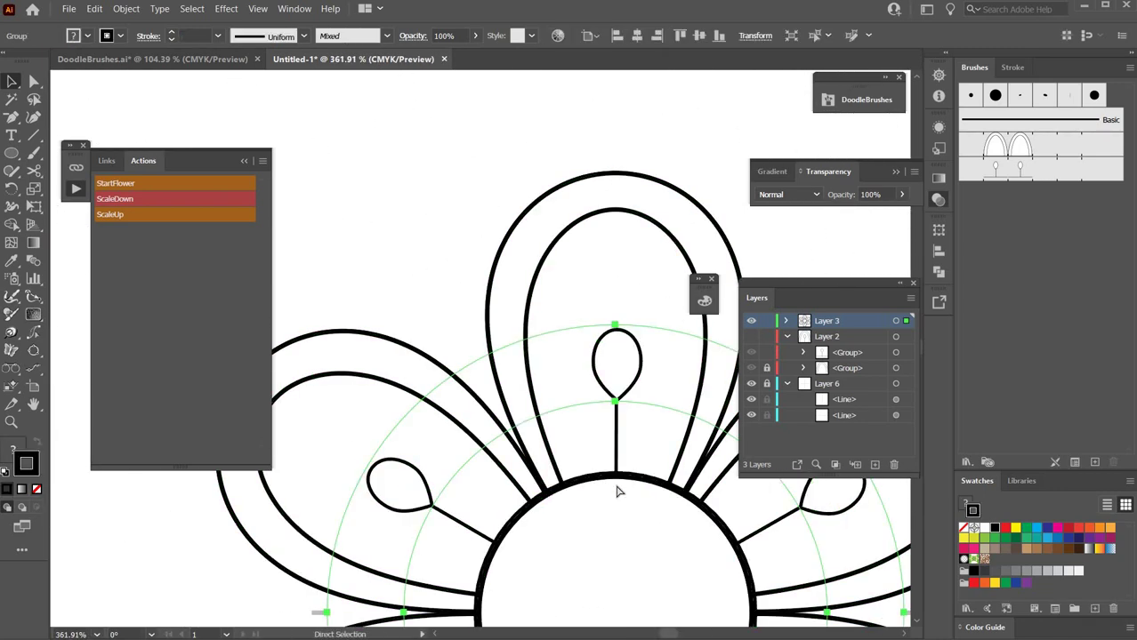
drag(613, 490, 771, 584)
drag(560, 460, 451, 321)
key(ctrl+z)
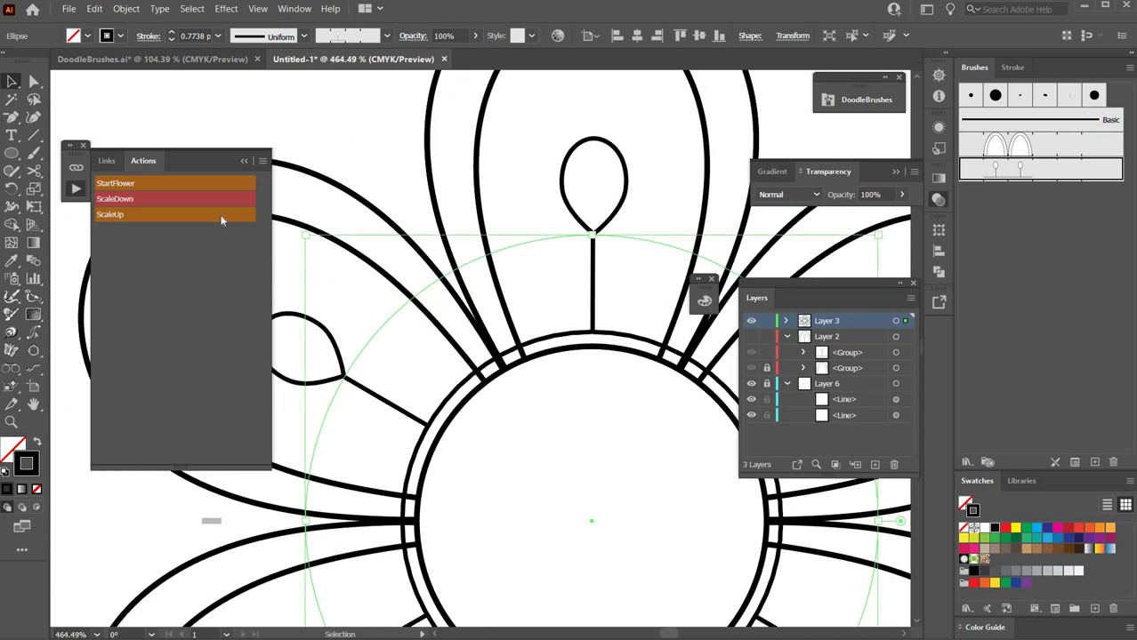
Run ScaleDown three more times on the stamen ring to adjust its fit against the flower's center circle
click(133, 202)
click(133, 202)
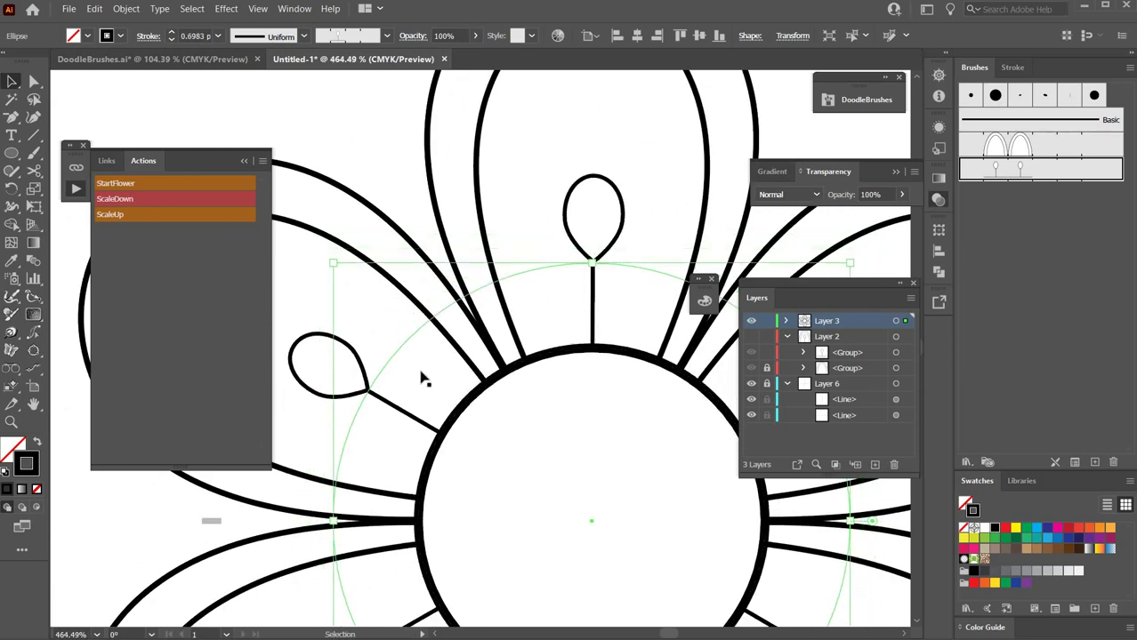
ctrl+alt+click(579, 469)
drag(476, 403, 478, 445)
scroll(478, 445, down, 1)
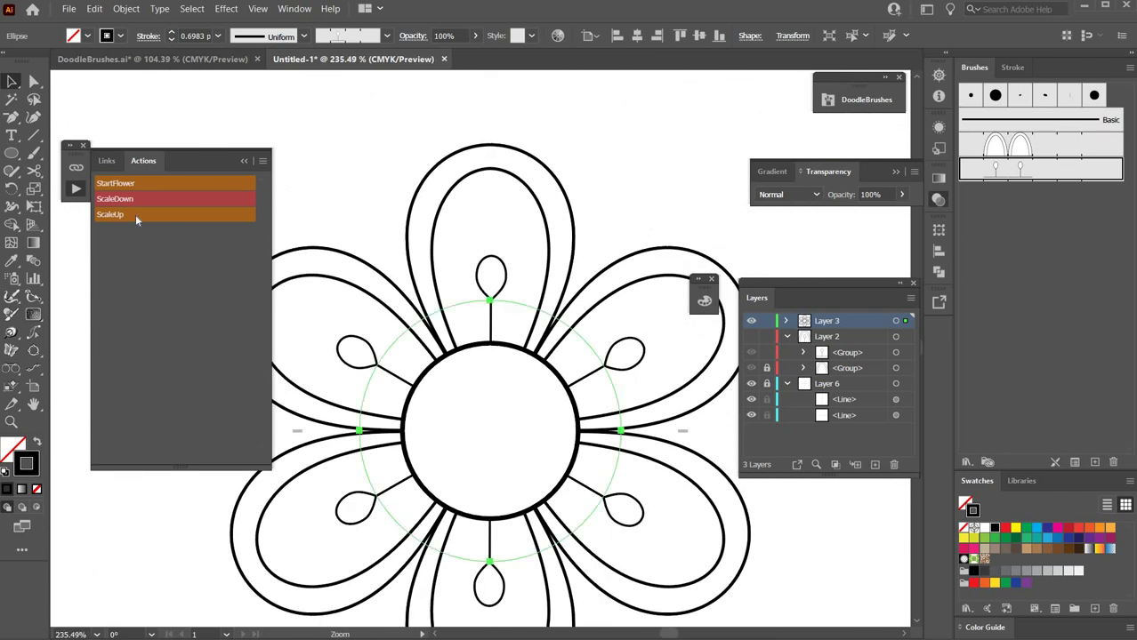
click(125, 213)
click(126, 198)
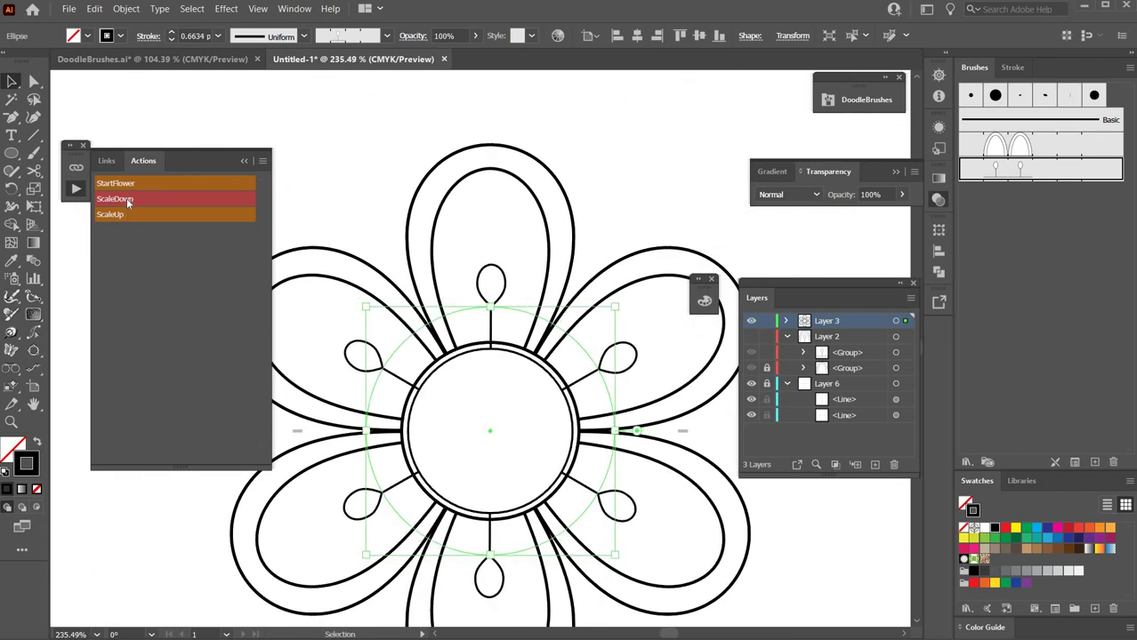
Draw a circle about 0.86 in wide over the flower's center and give it the Basic brush stroke
click(12, 152)
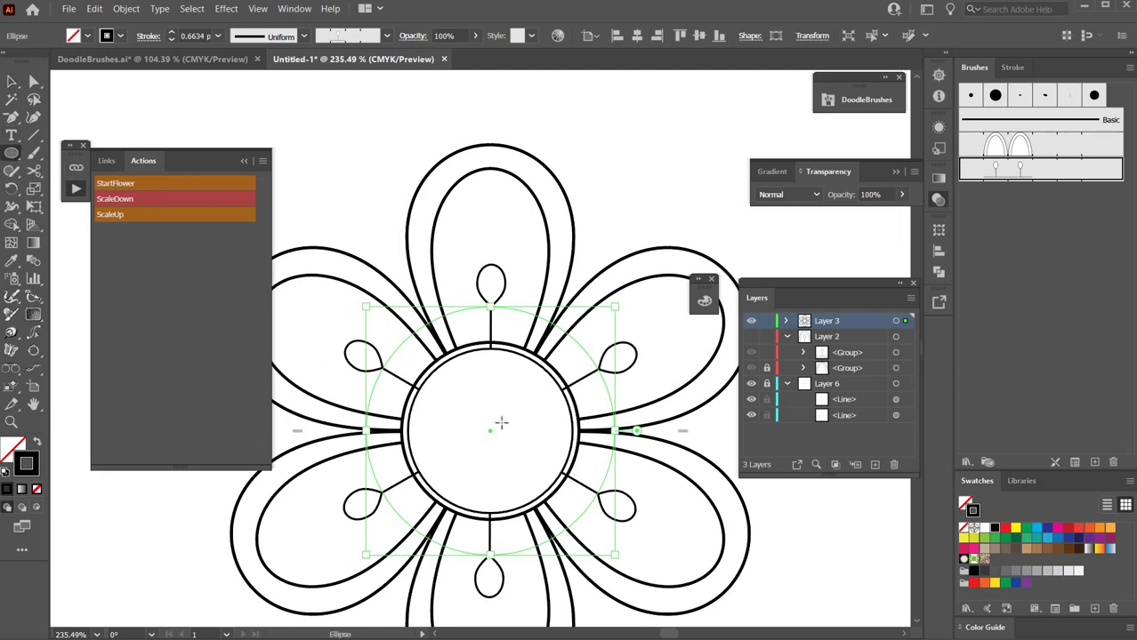
key(ctrl+shift+a)
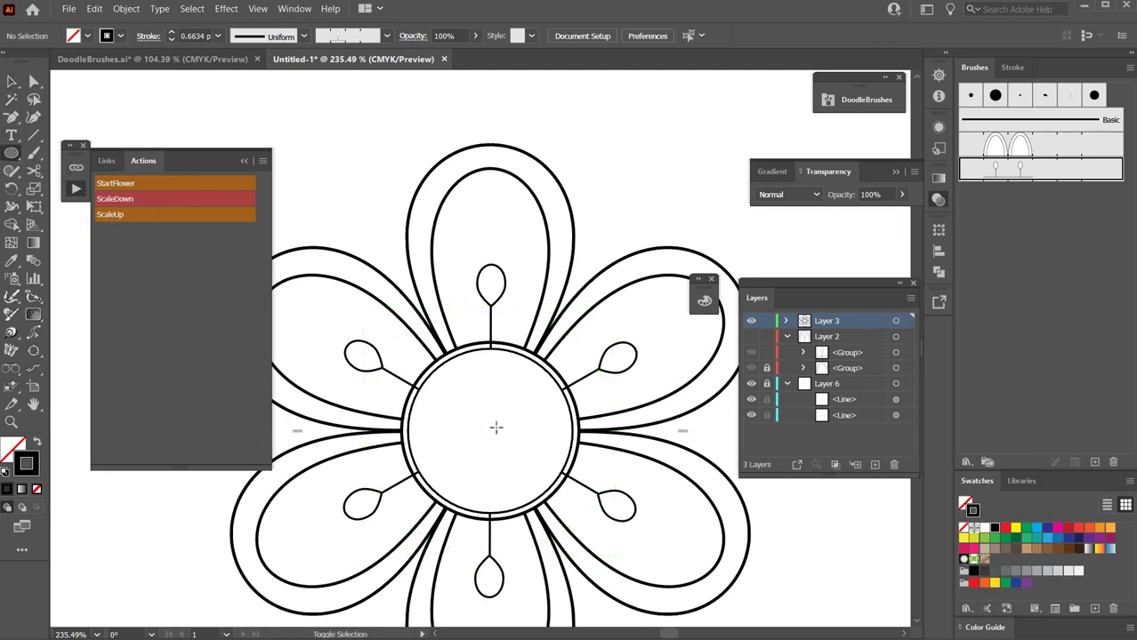
drag(489, 427, 433, 371)
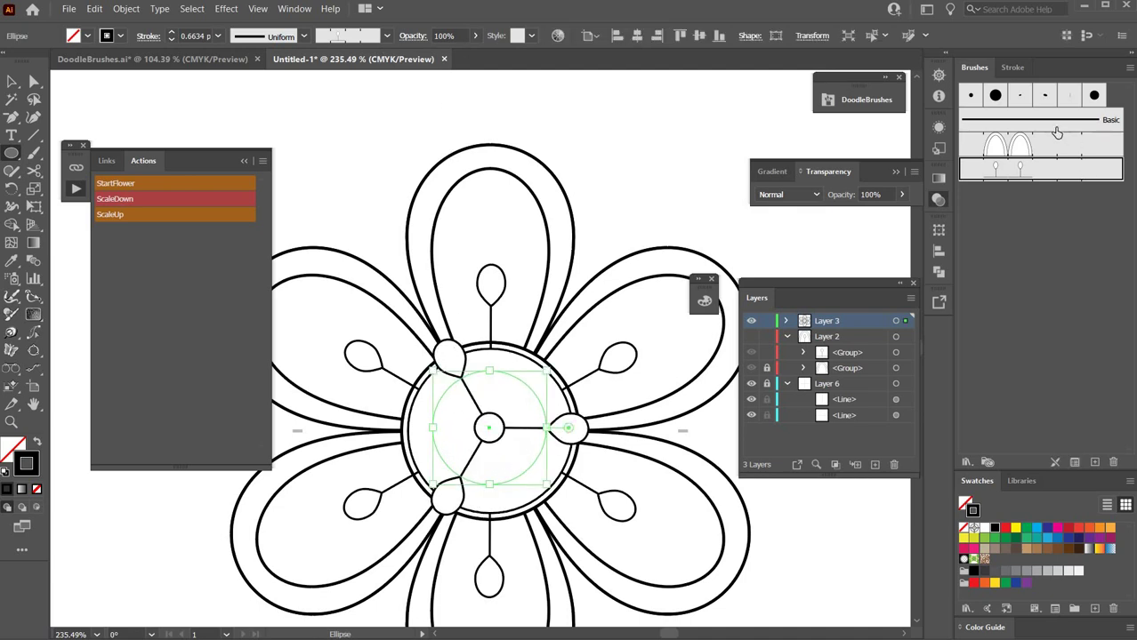
click(1018, 121)
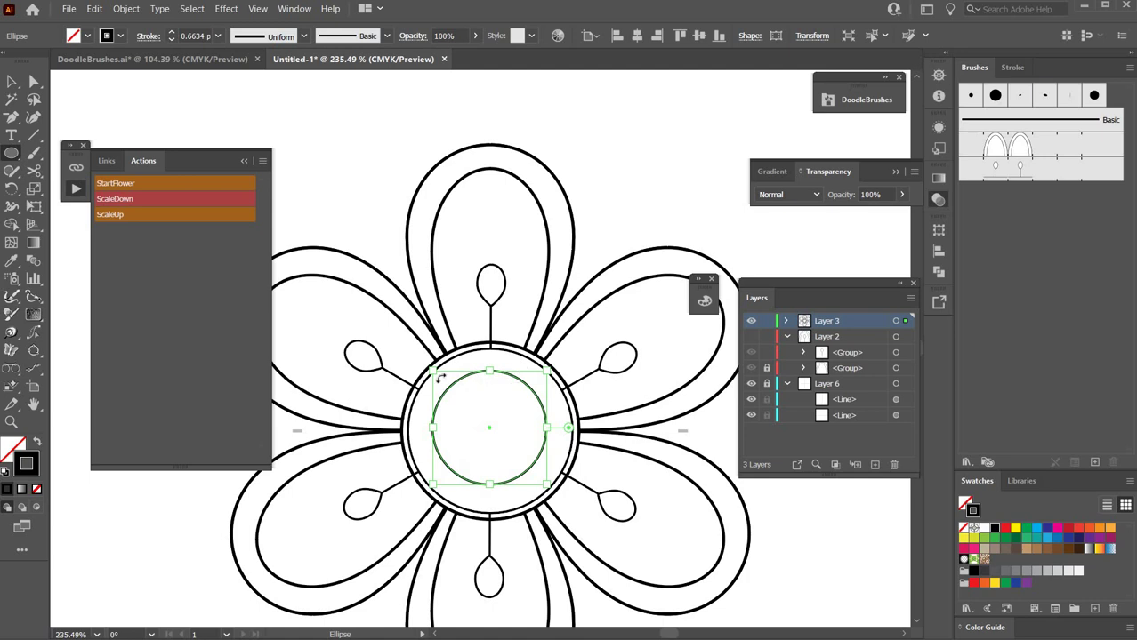
drag(429, 359, 404, 313)
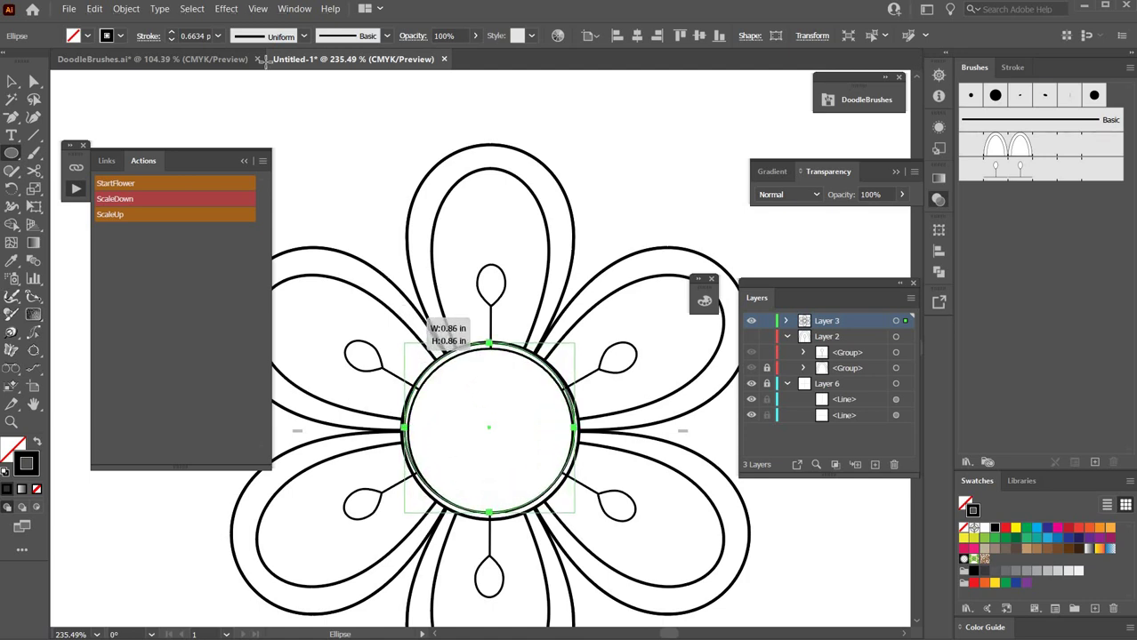
Fill the center circle with white and align it horizontally and vertically to the flower's center
click(88, 37)
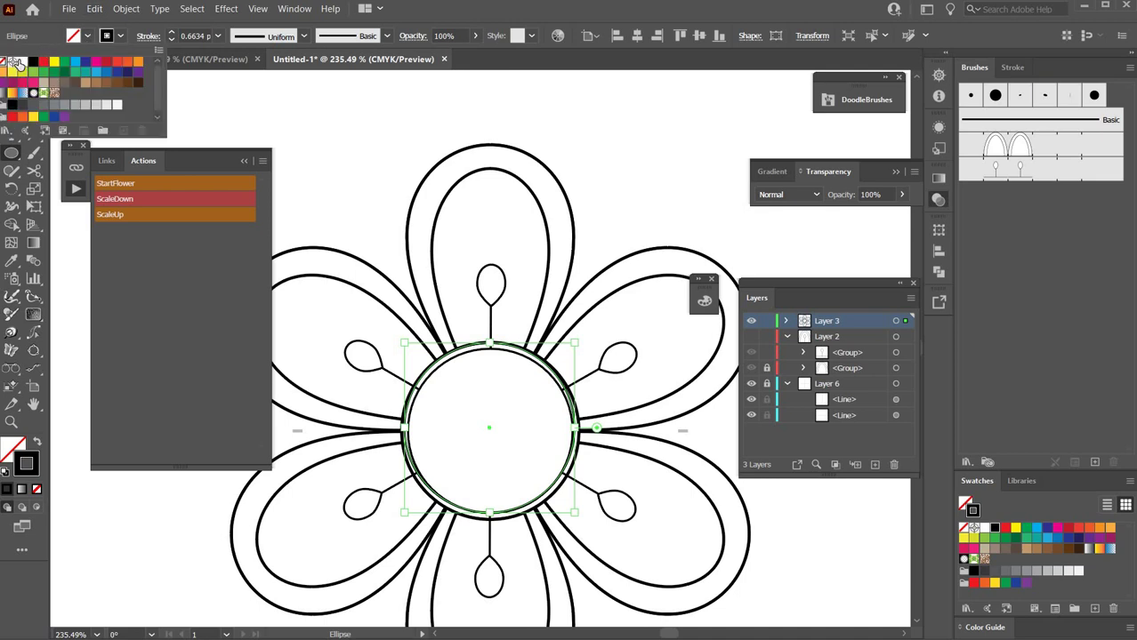
click(19, 63)
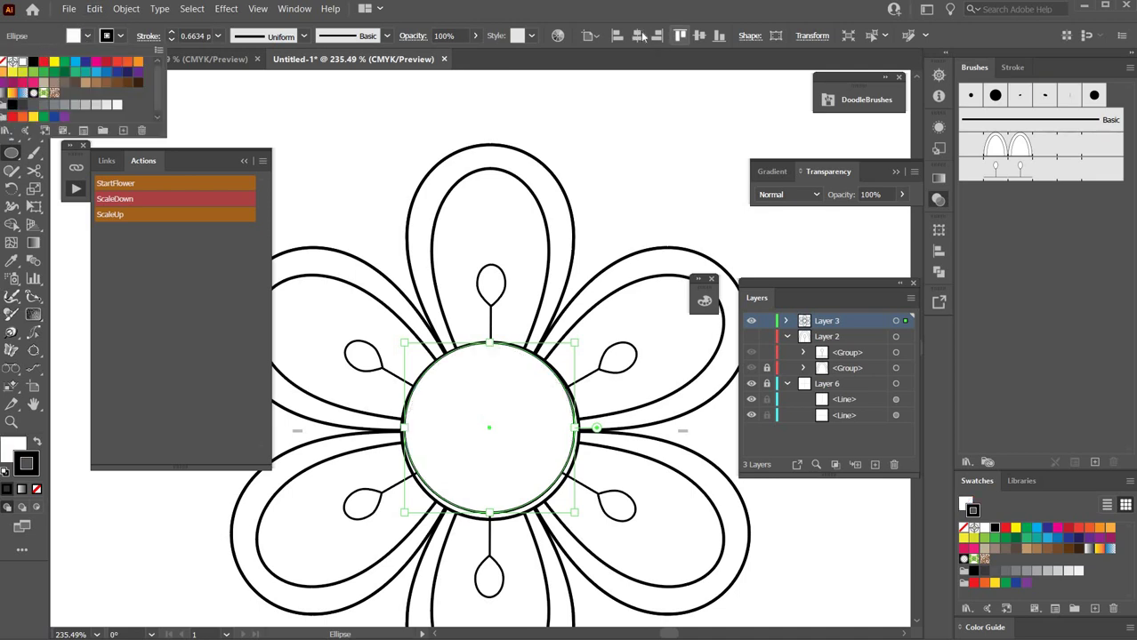
click(699, 37)
drag(549, 402, 617, 268)
scroll(600, 294, up, 2)
drag(547, 443, 382, 242)
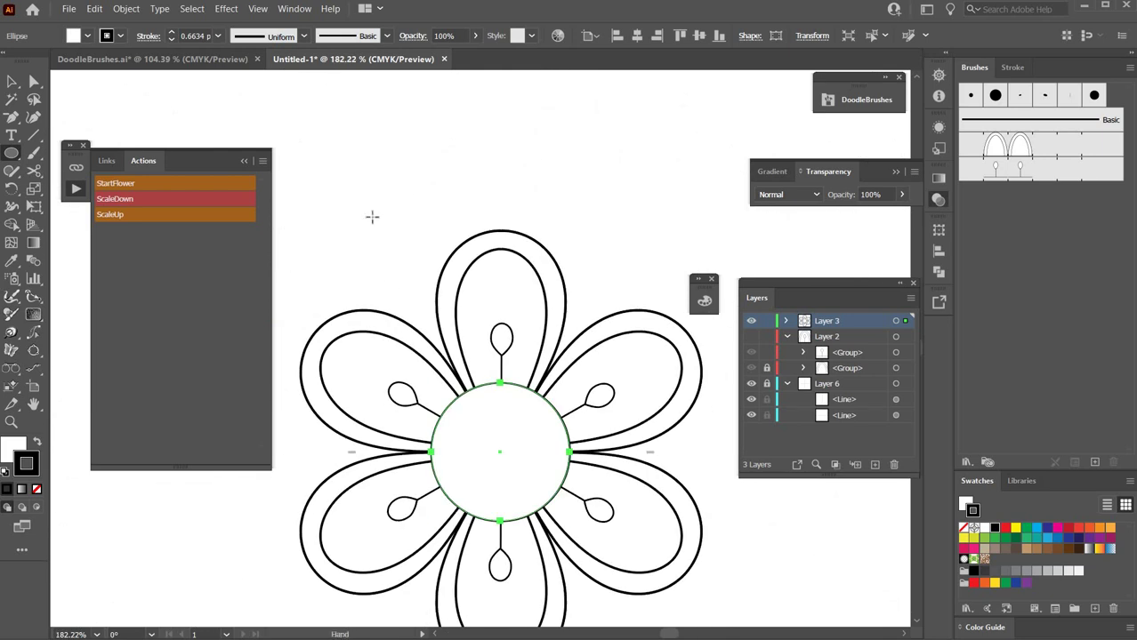
Select the petal ring, stamen ring and center circle together and group them
click(13, 81)
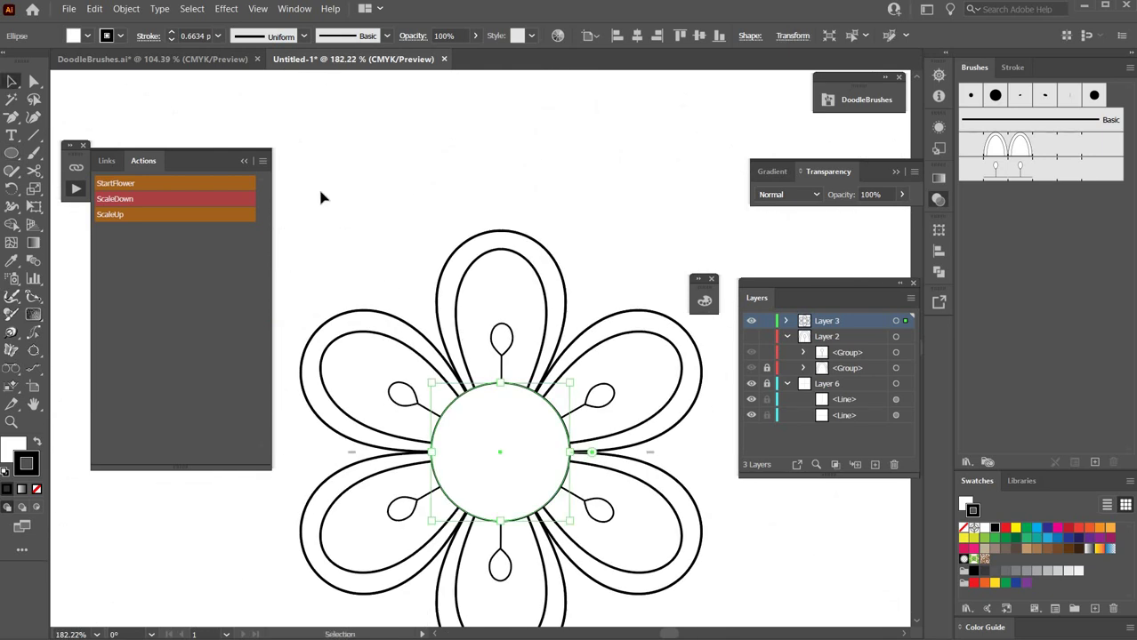
click(322, 197)
drag(293, 185, 716, 584)
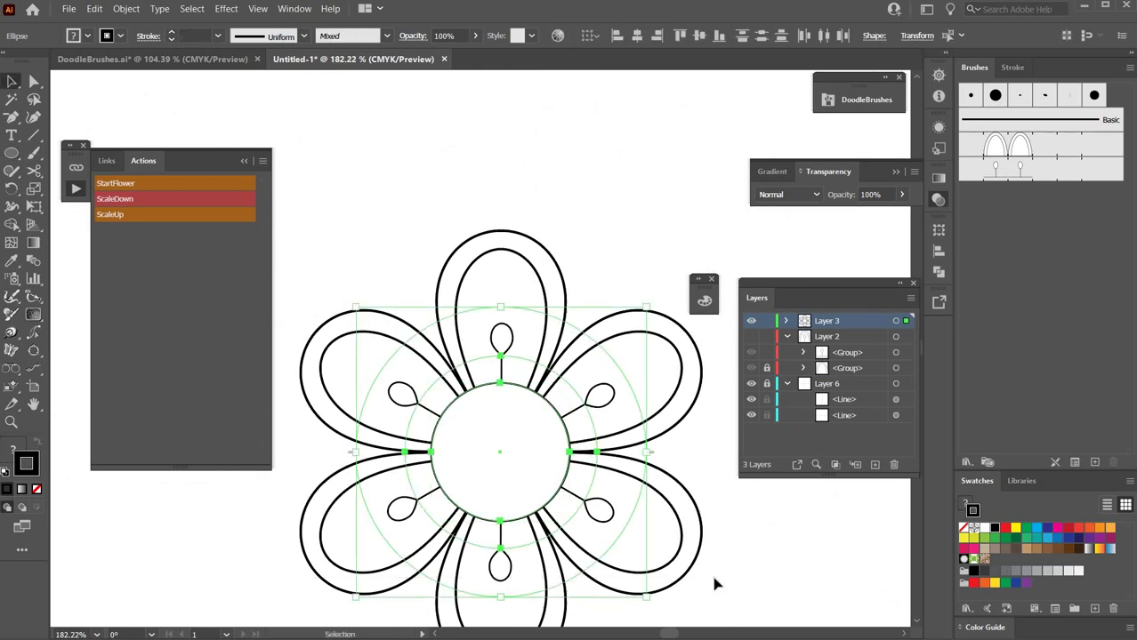
key(a)
key(v)
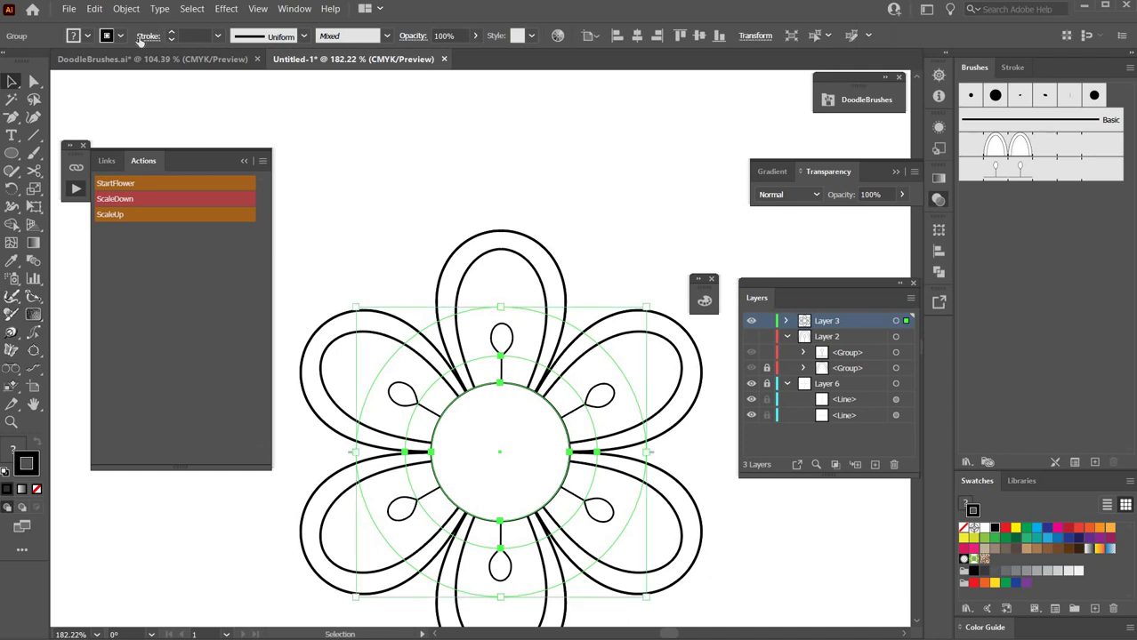
Expand the appearance of the flower group and set all its strokes to 0.75 pt
click(123, 9)
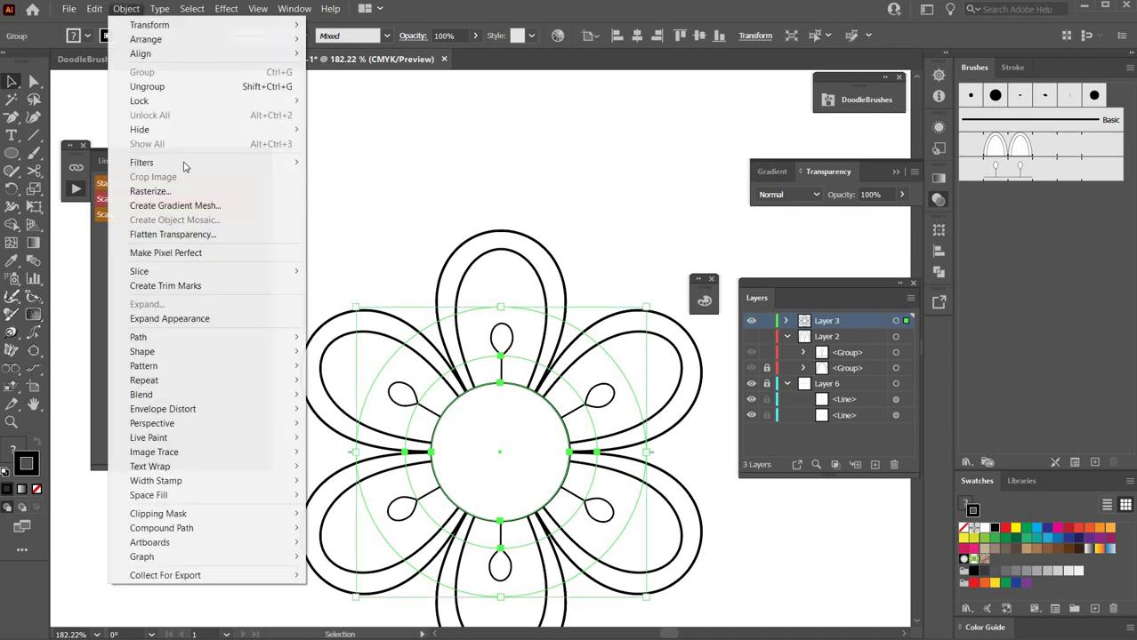
click(217, 320)
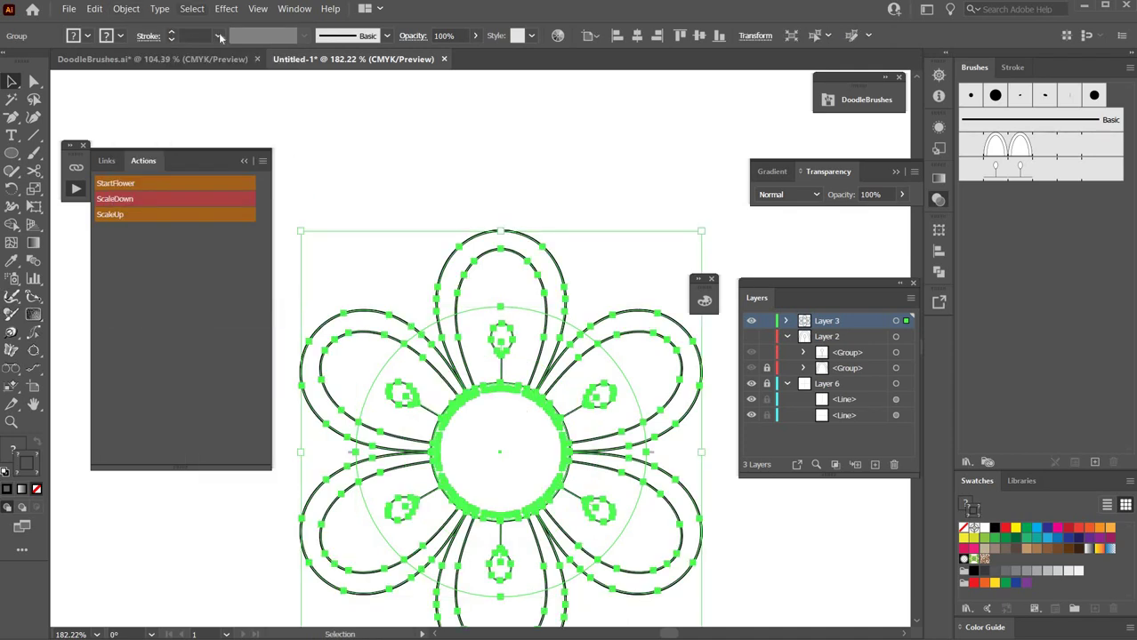
click(219, 36)
click(248, 85)
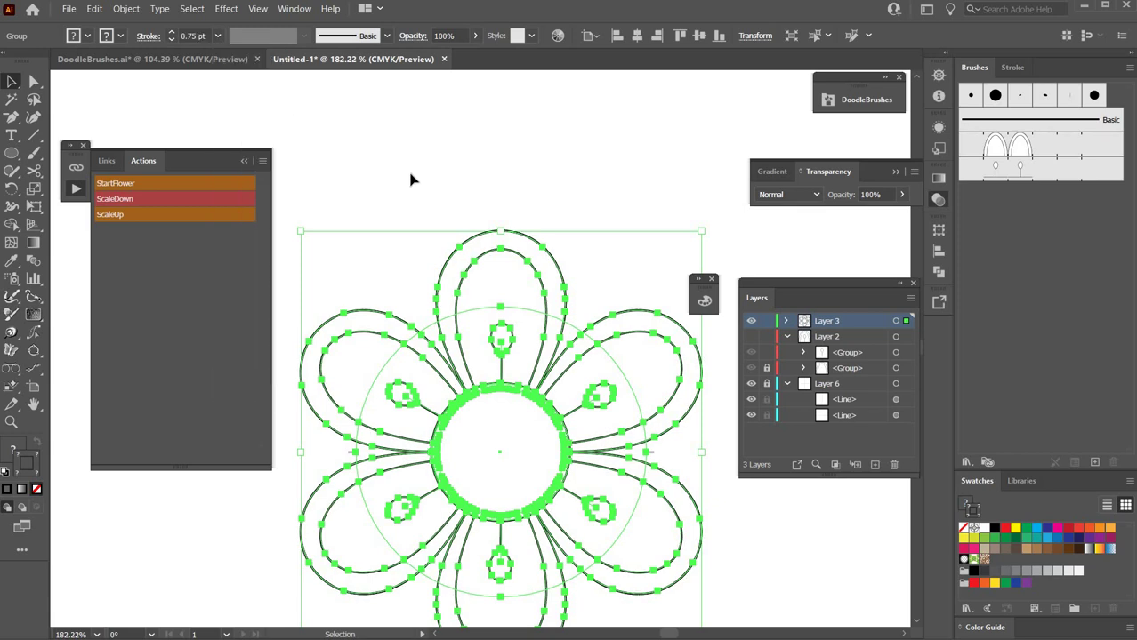
click(409, 173)
Scale the finished flower down to roughly half size, rotate it slightly and park it outside the artboard's upper-left corner
drag(546, 476, 392, 403)
mouse_move(445, 351)
mouse_down()
mouse_move(378, 229)
mouse_move(591, 437)
mouse_move(519, 406)
mouse_move(458, 348)
mouse_up()
drag(389, 258, 596, 388)
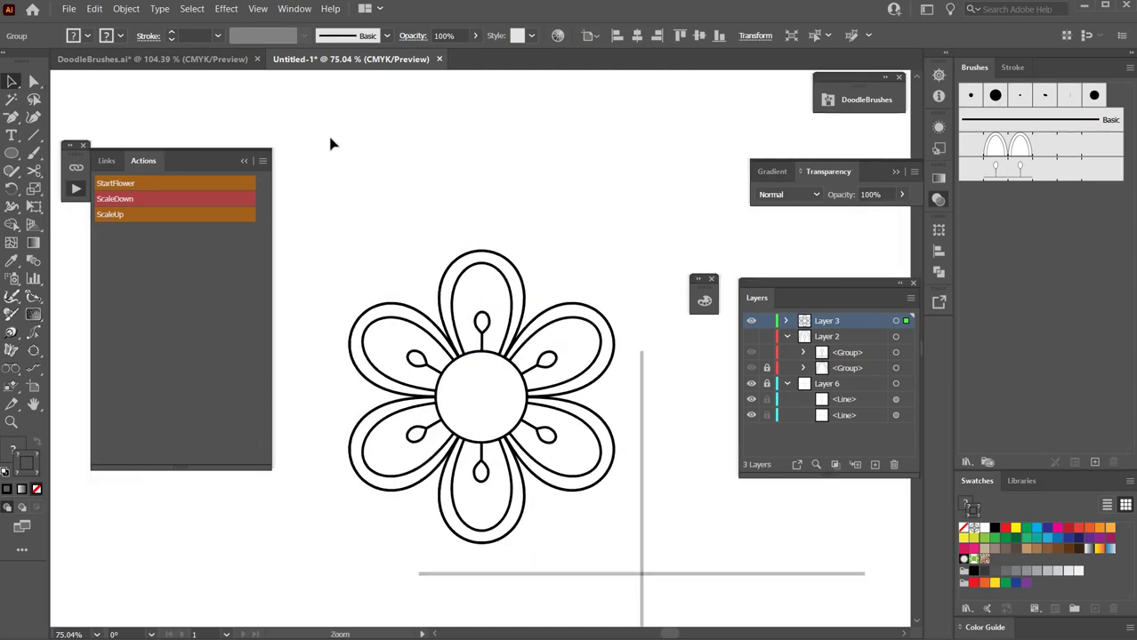
click(444, 193)
drag(500, 414, 304, 392)
click(514, 391)
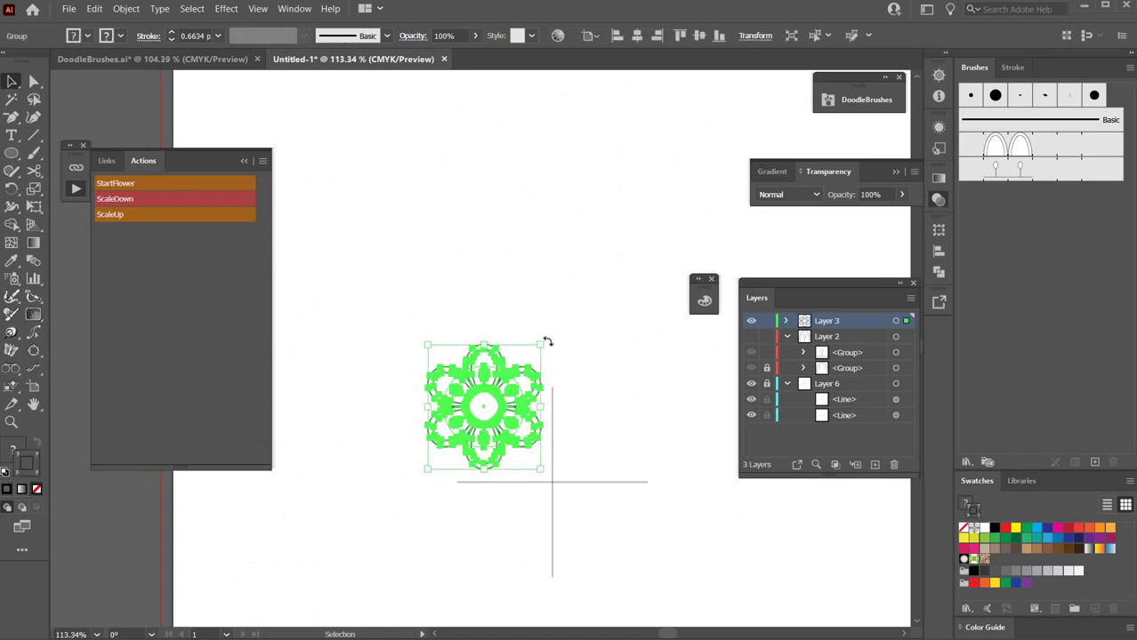
drag(561, 369, 510, 441)
scroll(546, 452, down, 3)
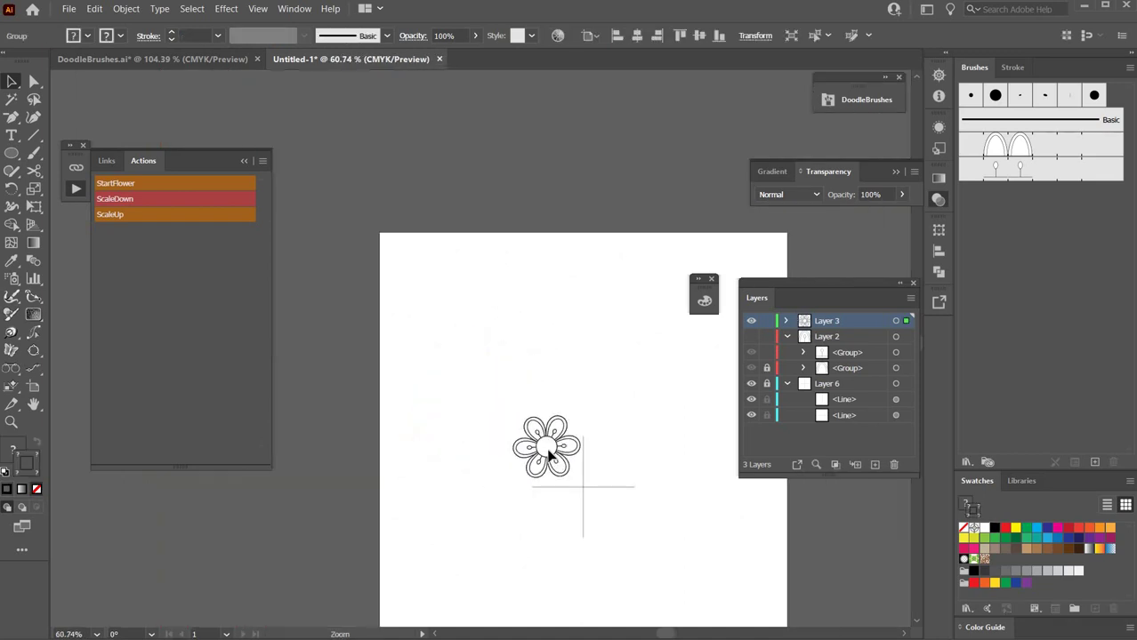
drag(270, 169, 297, 145)
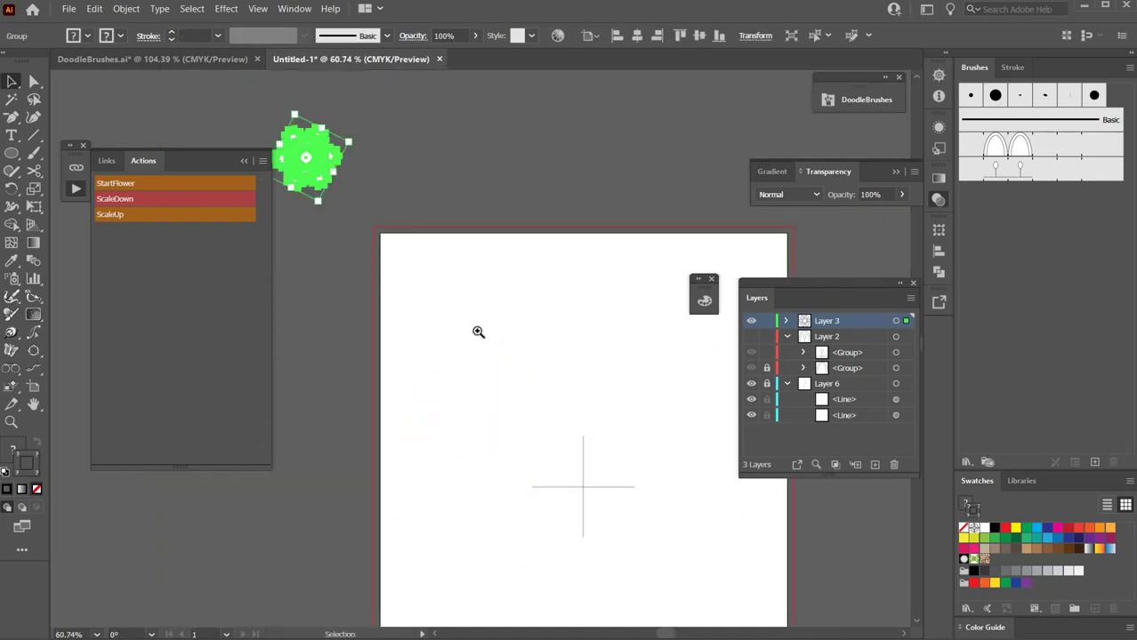
Show the DoodleBrushes library, run StartFlower for a new circle on the artboard and give the circle a black stroke
drag(476, 330, 350, 199)
drag(396, 237, 447, 306)
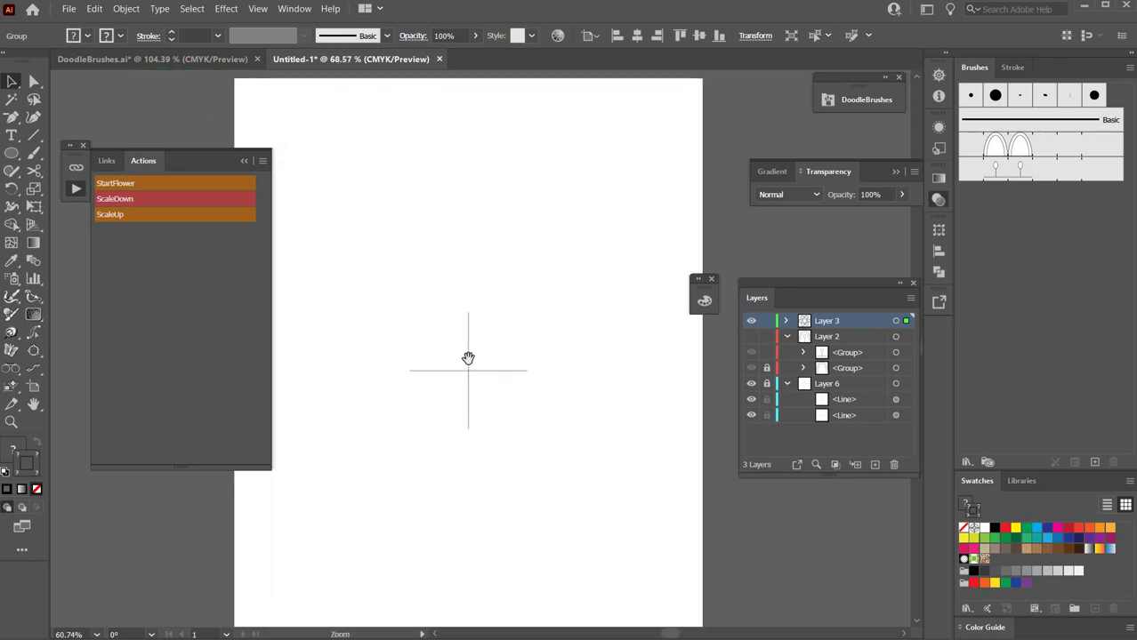
drag(467, 358, 471, 340)
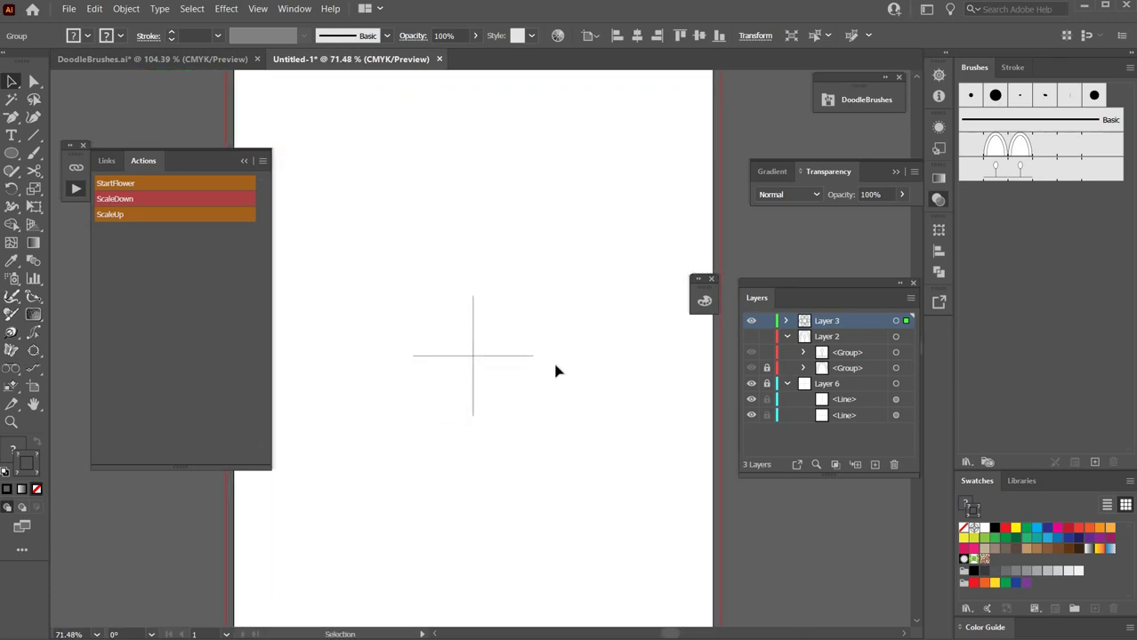
click(860, 102)
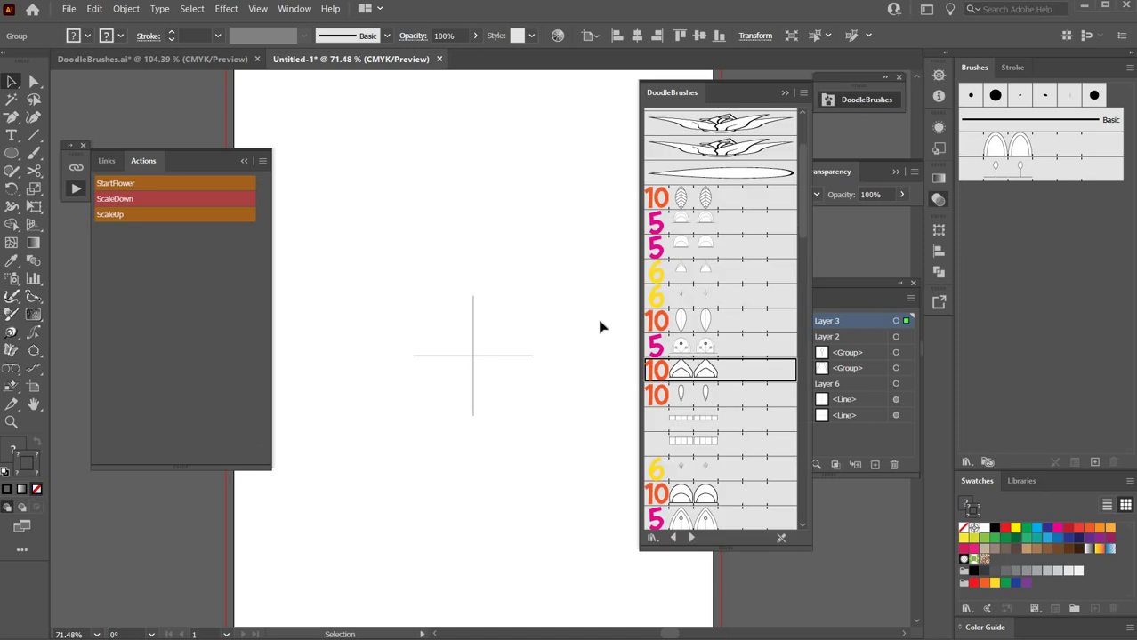
click(133, 185)
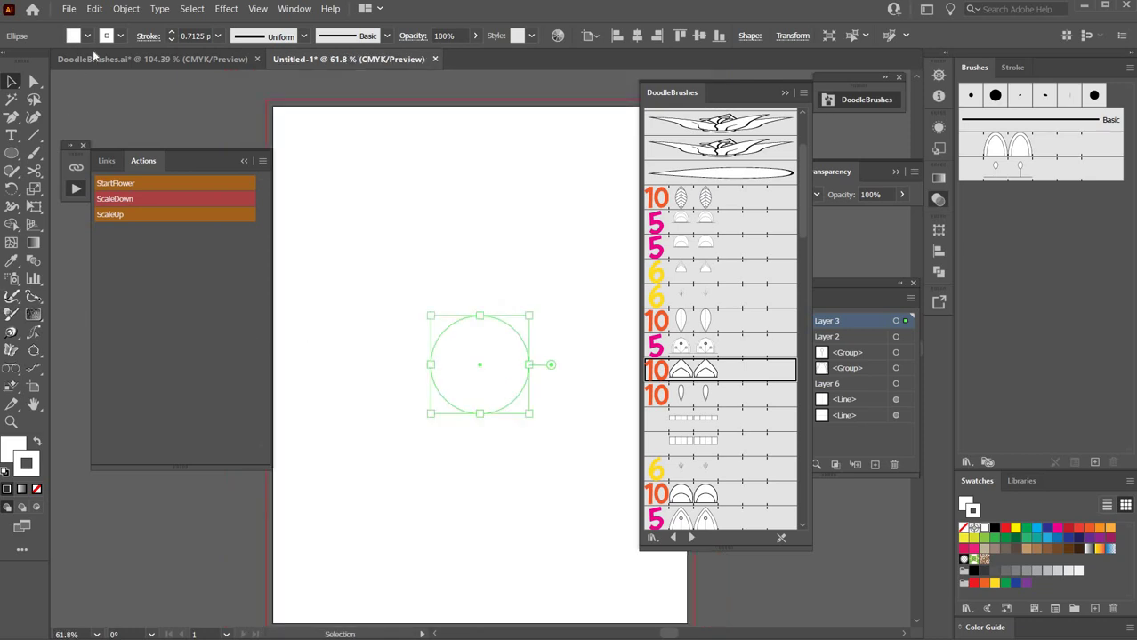
click(120, 36)
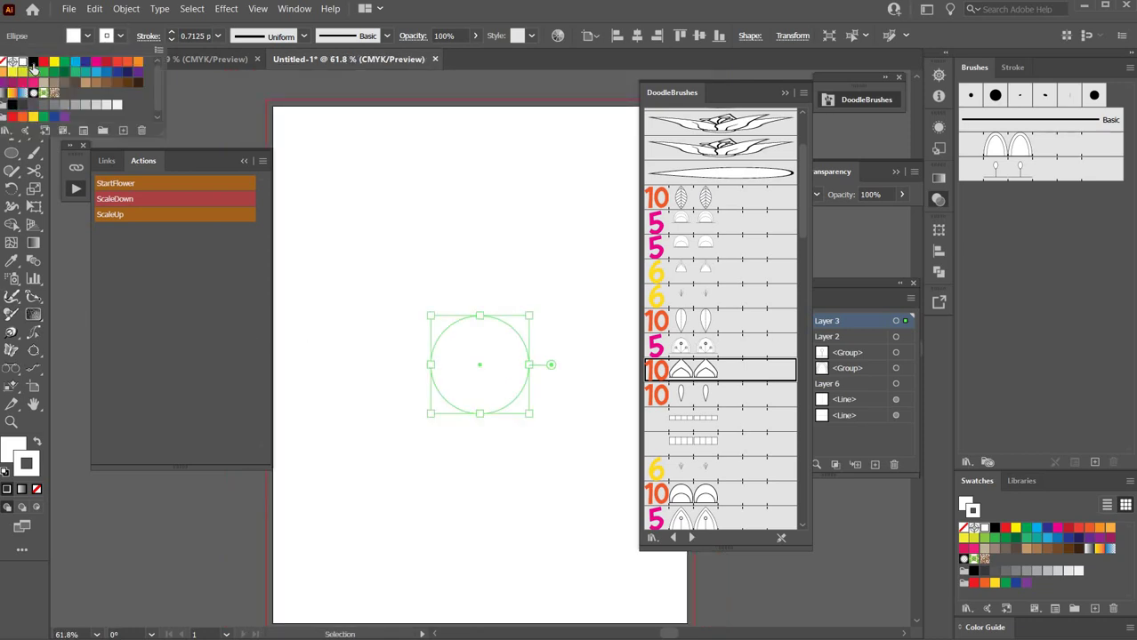
click(33, 65)
Enlarge the new circle about its center until it spans most of the artboard's width
key(ctrl+space)
mouse_move(505, 434)
mouse_down()
mouse_move(478, 426)
mouse_move(624, 502)
mouse_move(625, 514)
mouse_up()
drag(557, 495, 410, 411)
scroll(410, 411, down, 4)
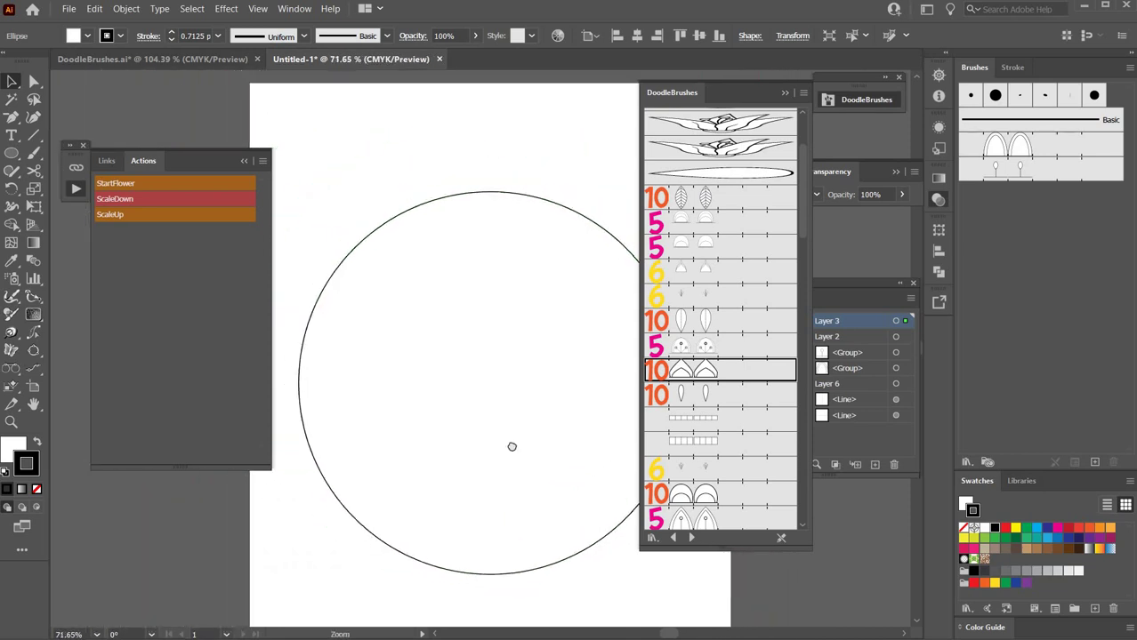
drag(512, 447, 467, 421)
scroll(465, 425, down, 1)
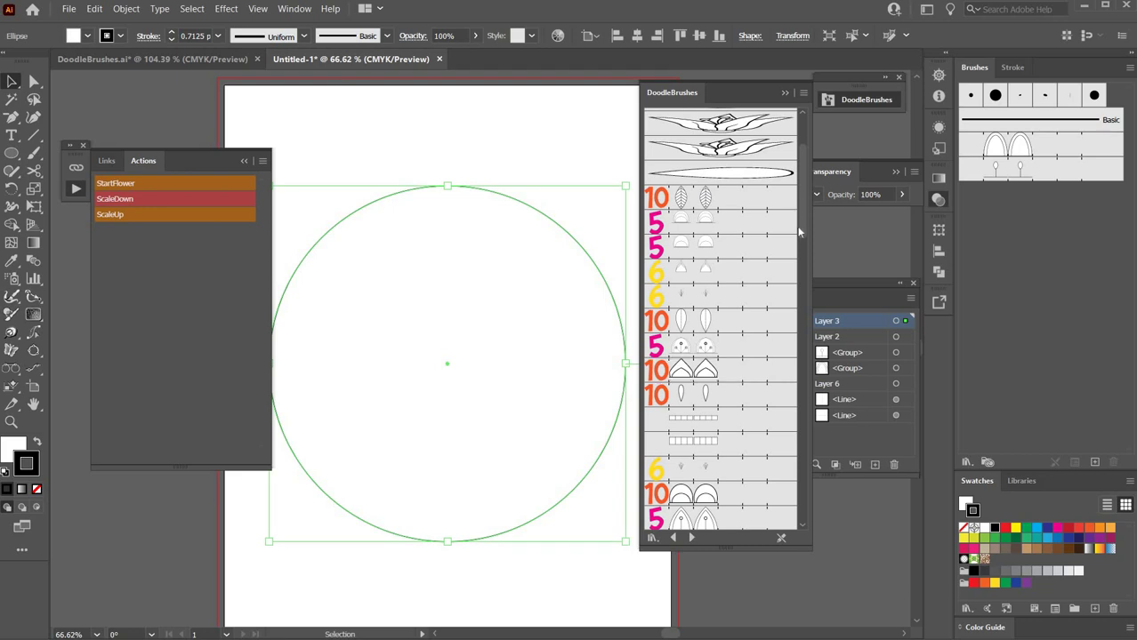
Try the pointed double-petal pattern brush marked 10 from the DoodleBrushes library on the large circle
drag(805, 219, 803, 265)
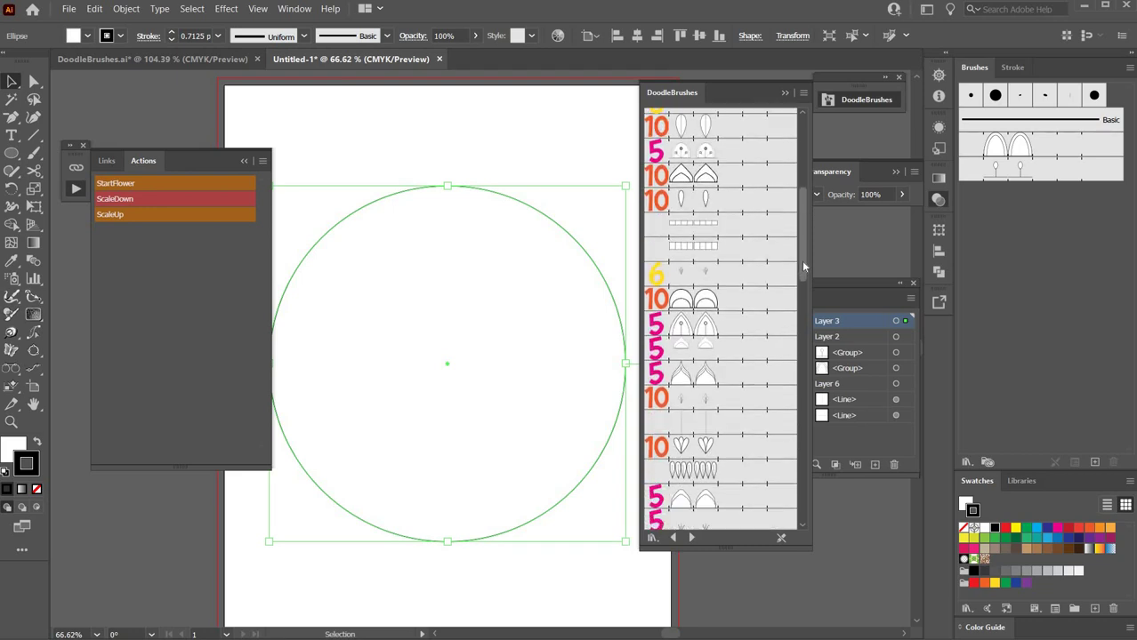
scroll(773, 247, up, 3)
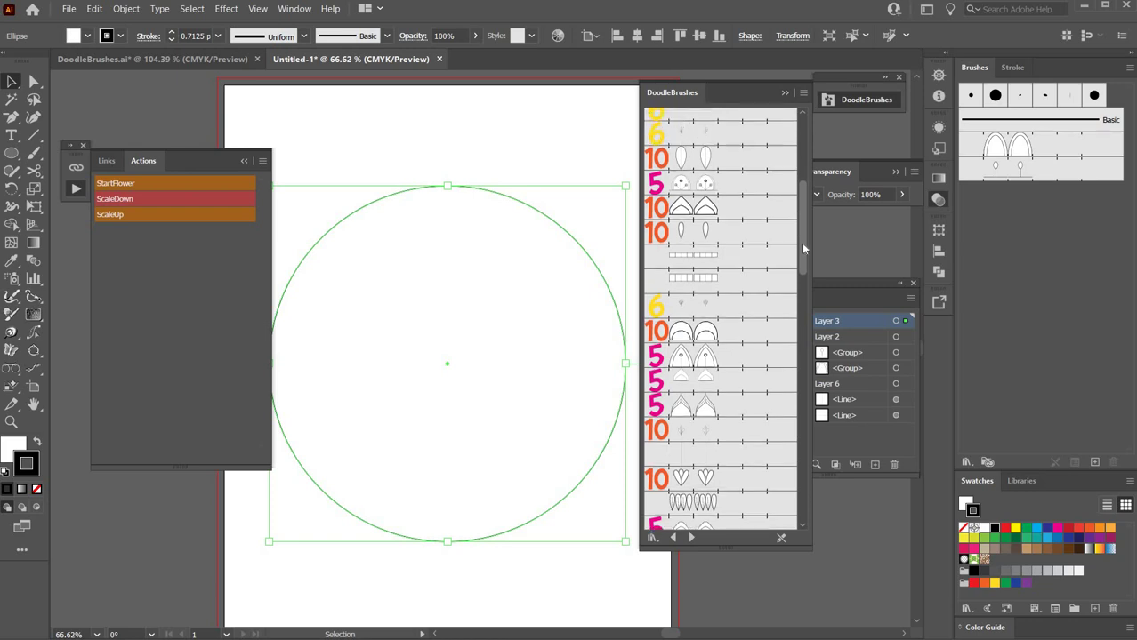
click(716, 251)
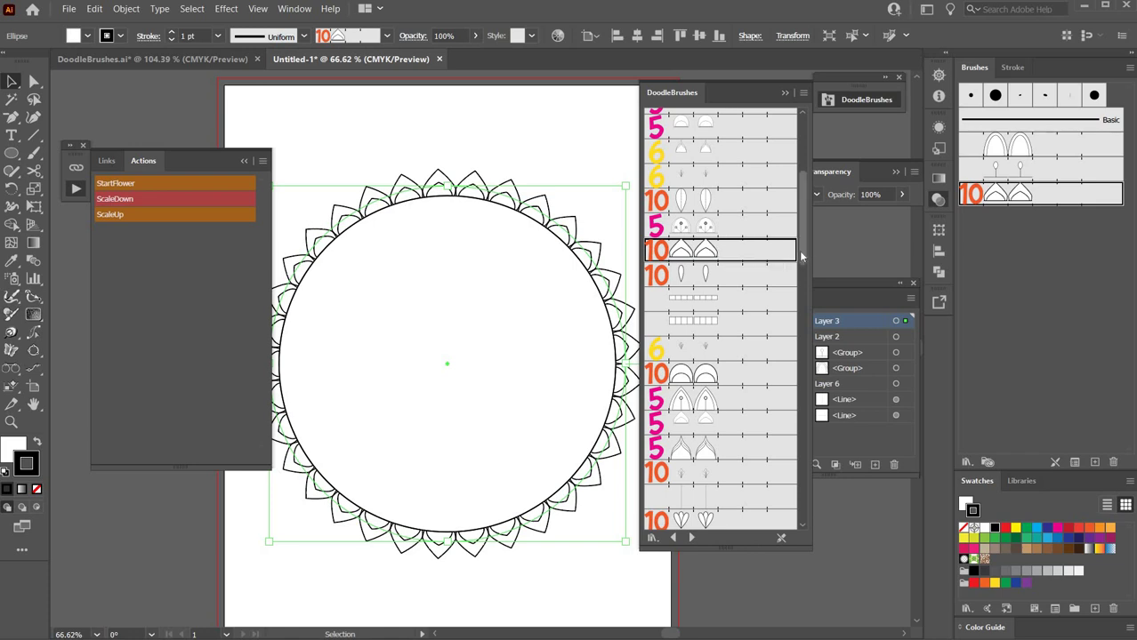
Try three petal brushes marked 5 on the circle in turn: Pattern Brush 7, the one above it, and Pattern Brush 20
drag(802, 239, 799, 272)
scroll(798, 271, down, 4)
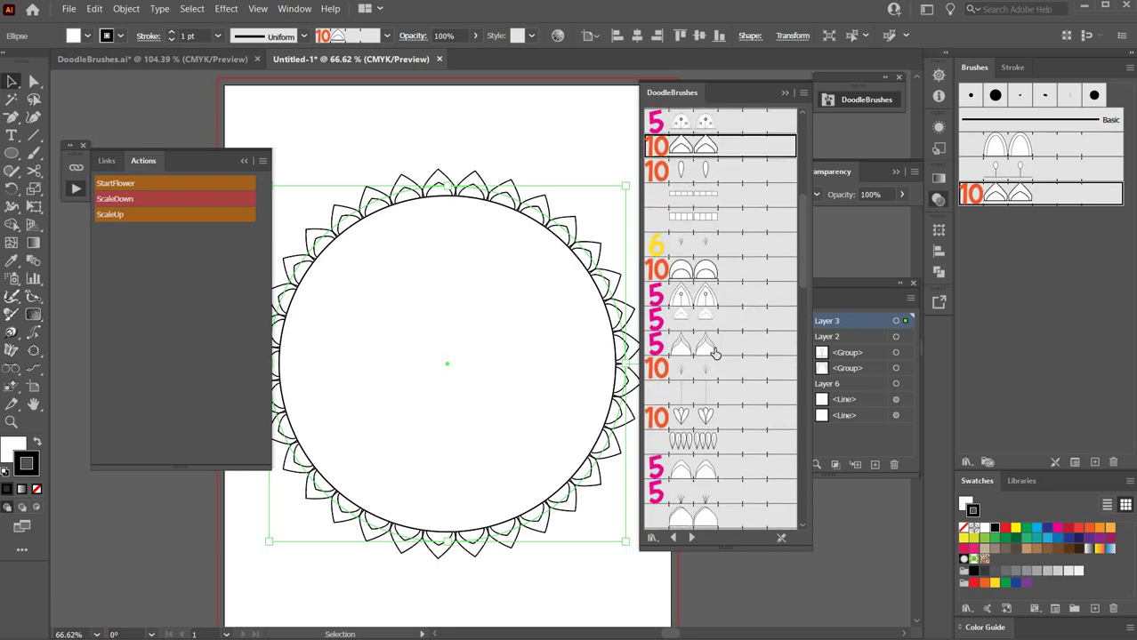
click(712, 346)
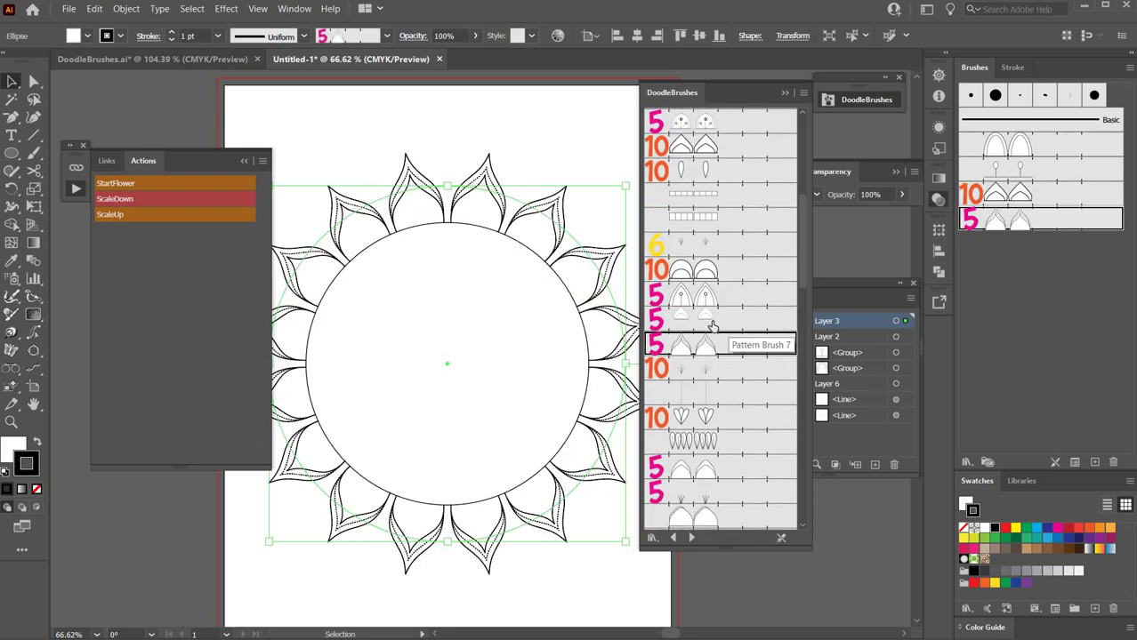
click(712, 320)
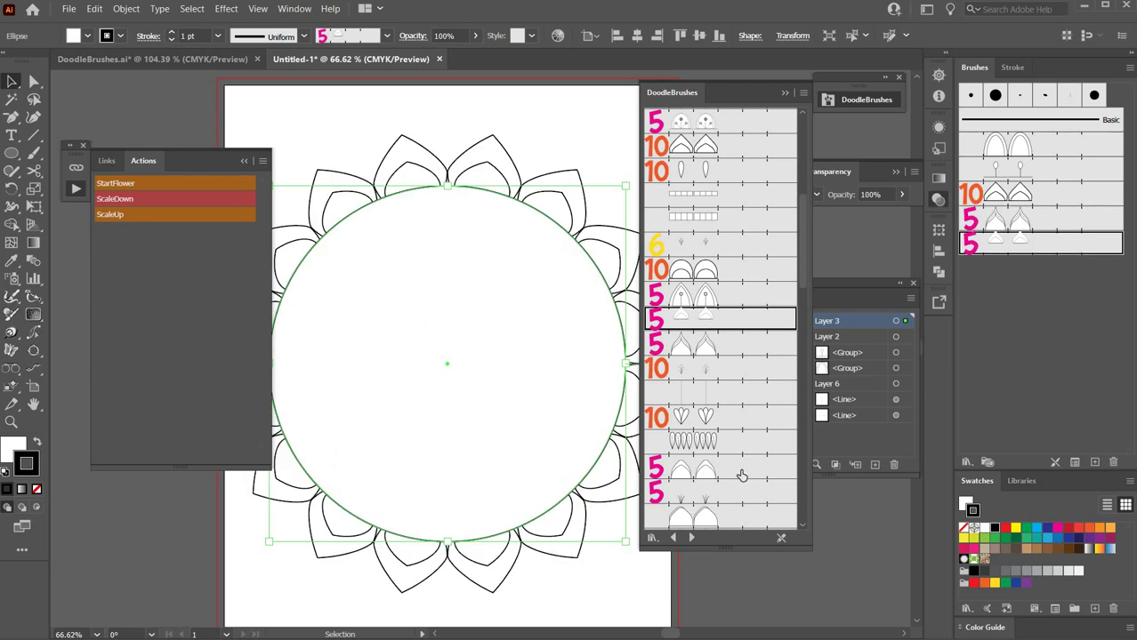
click(706, 471)
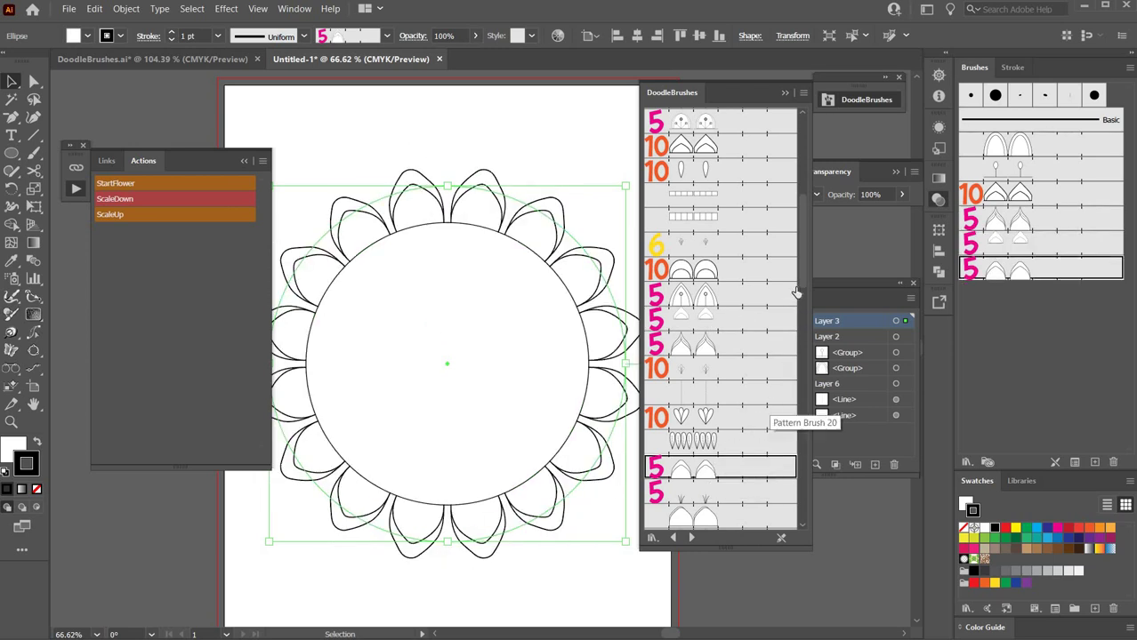
Apply the rounded petal brush marked 5 with the dashed inner line, listed just below the leaf brush, to the circle
drag(803, 269, 803, 215)
click(710, 233)
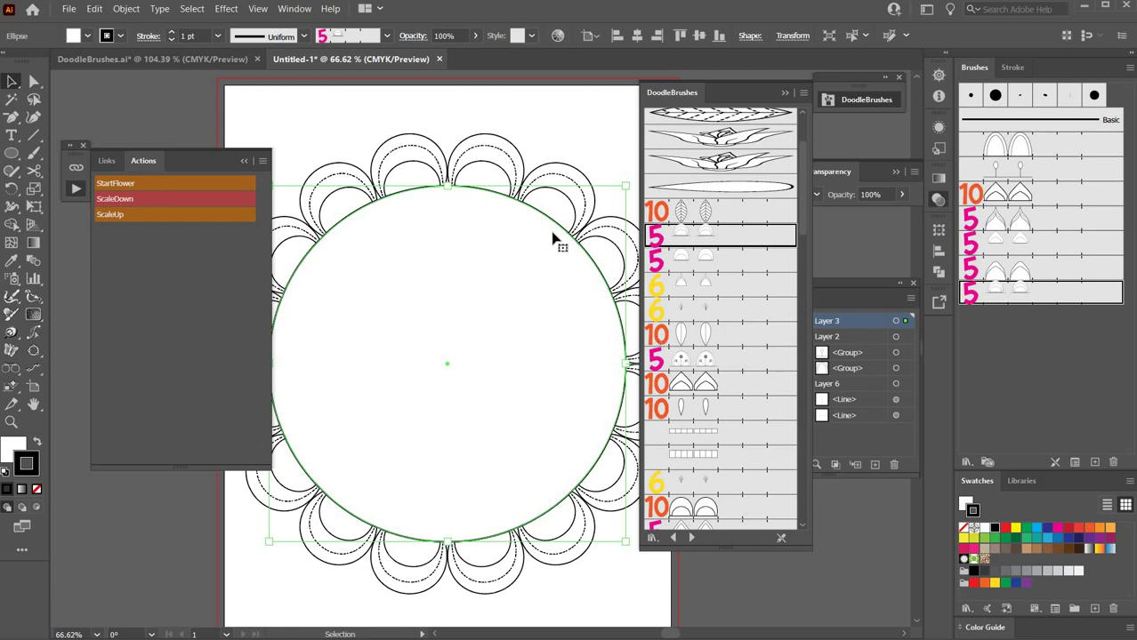
key(a)
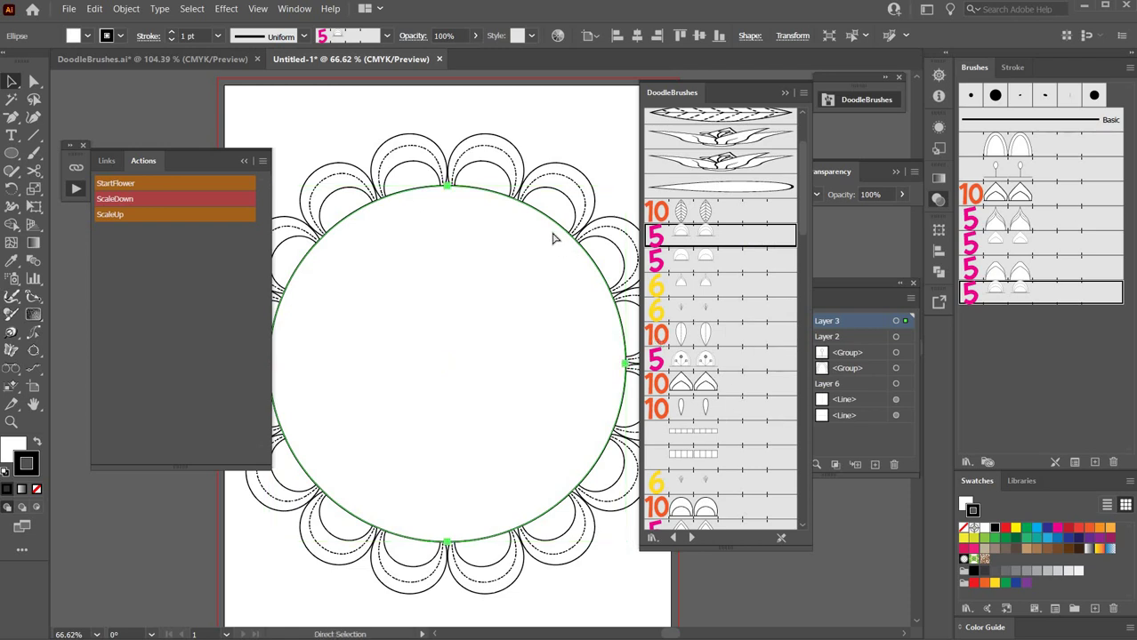
key(v)
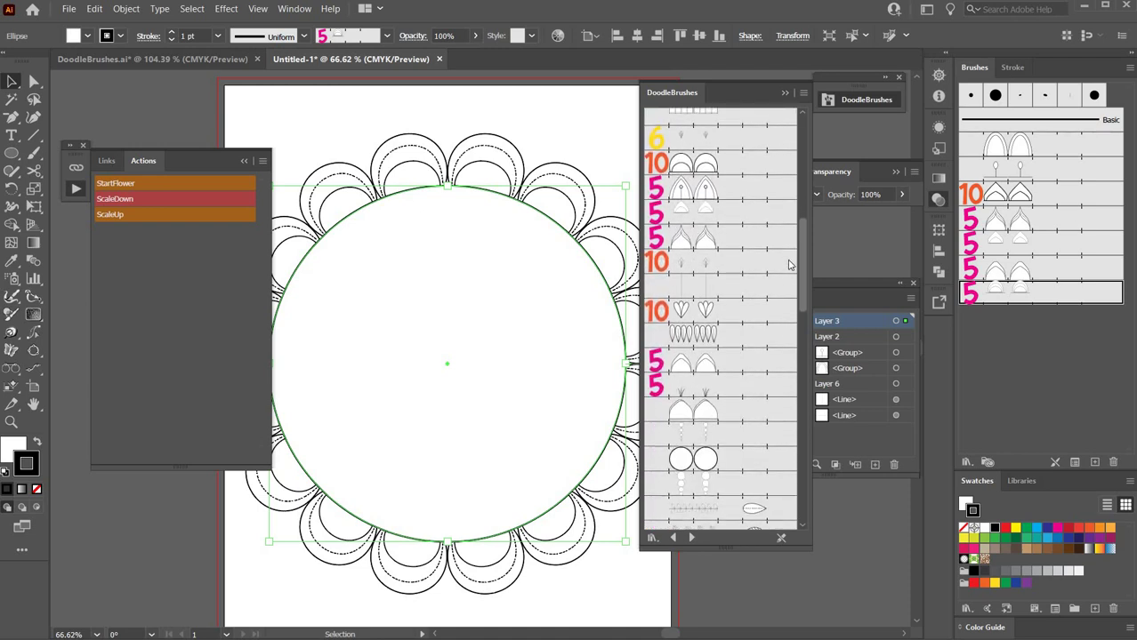
Apply the pointed petal brush marked 6 from the DoodleBrushes library to a copy of the large circle placed in front
scroll(788, 285, down, 15)
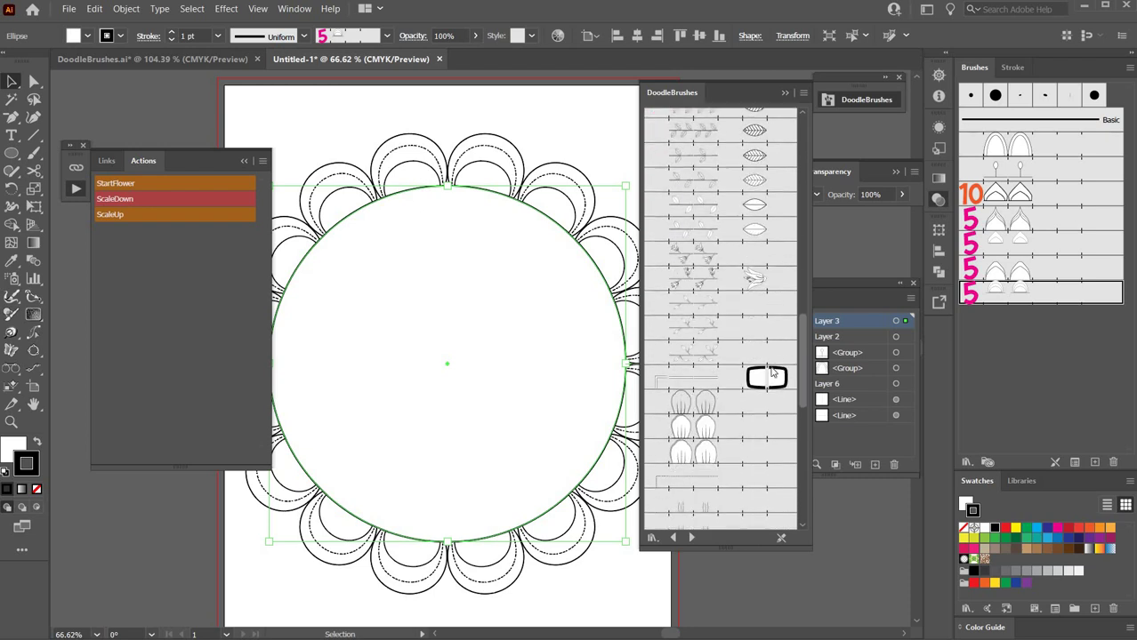
scroll(770, 267, up, 15)
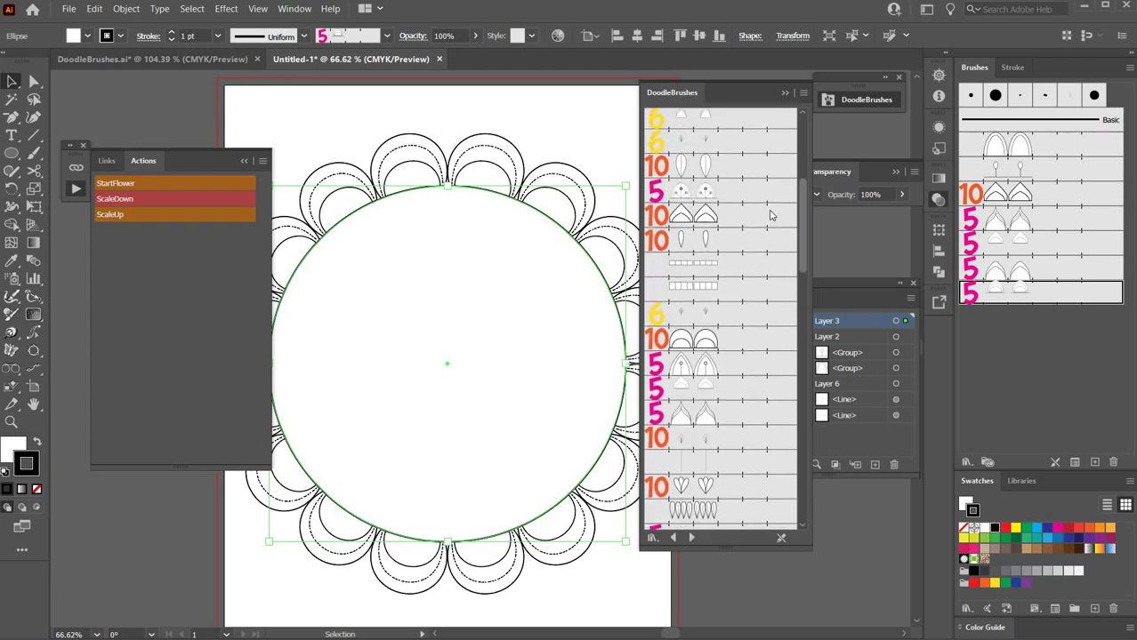
scroll(771, 212, up, 5)
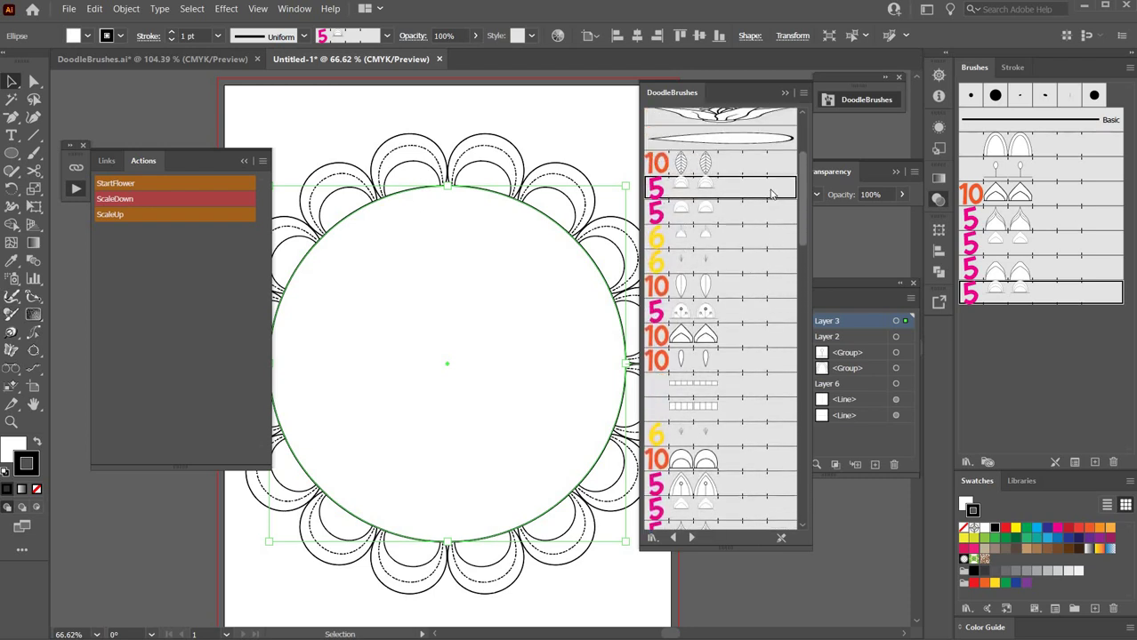
scroll(771, 188, up, 2)
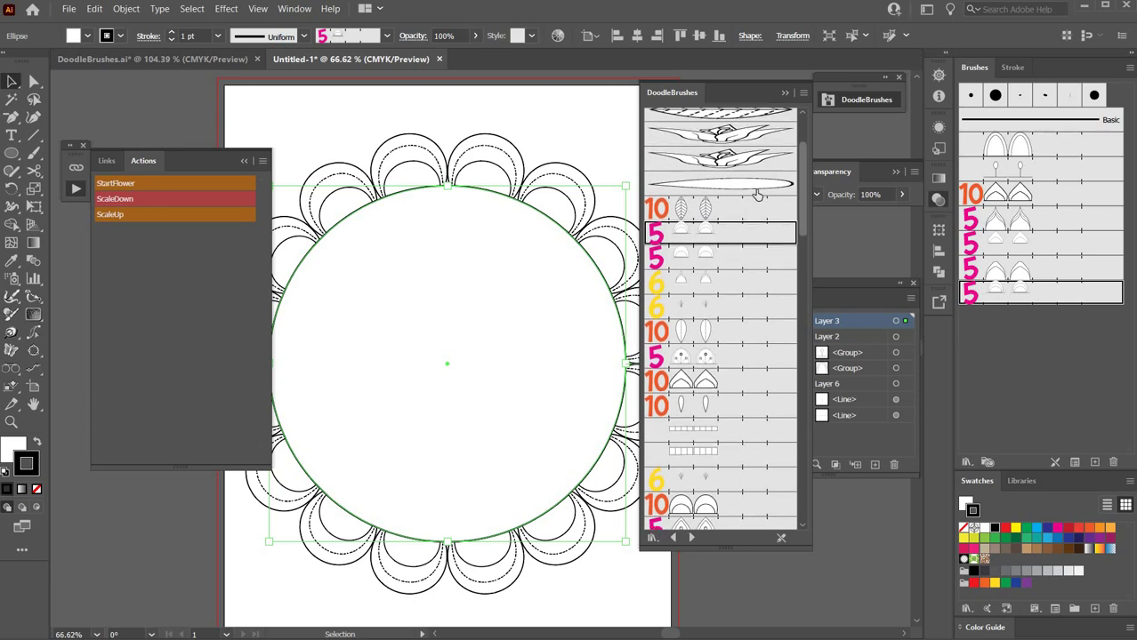
click(678, 287)
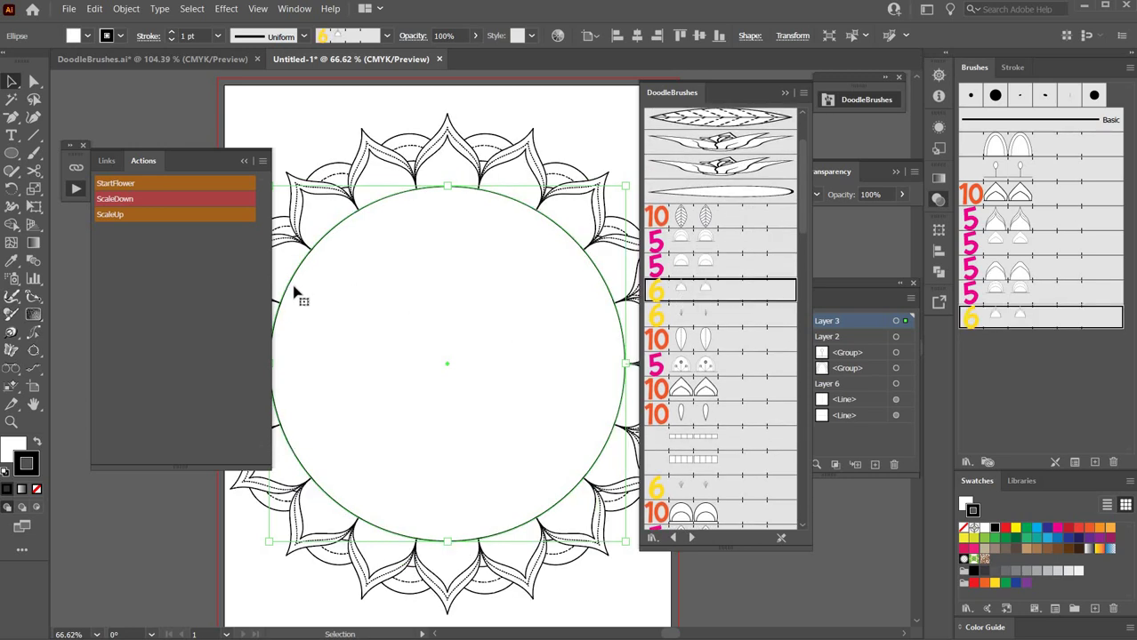
Run the ScaleDown action repeatedly on the pointed-petal ring until its petal tips fit inside the outer circle
click(114, 199)
click(114, 199)
click(113, 200)
click(112, 199)
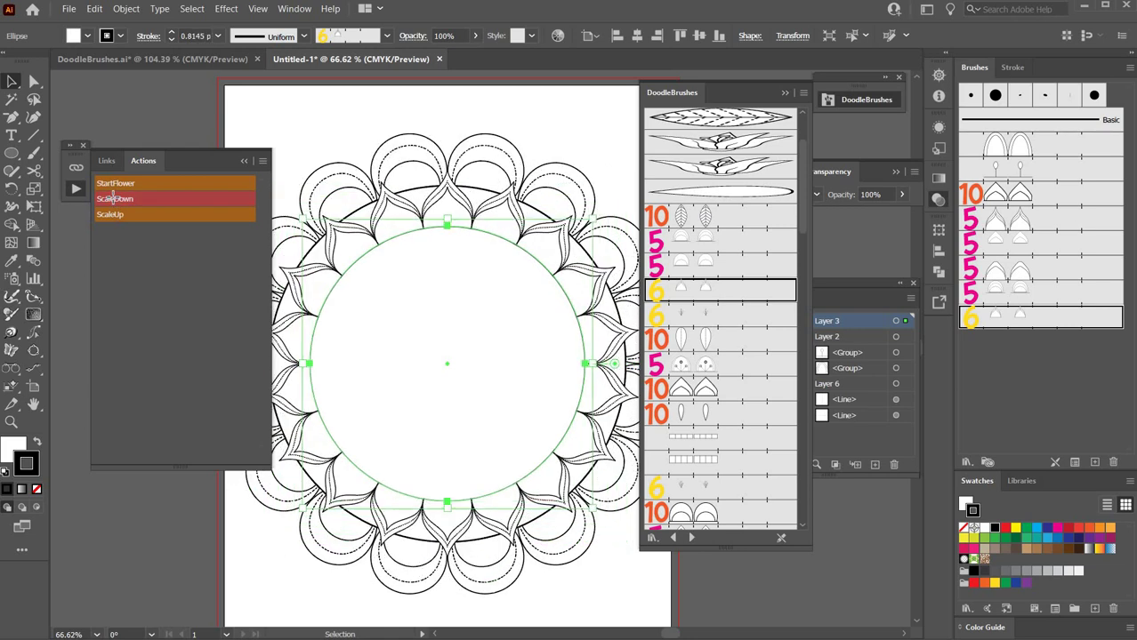
click(114, 200)
click(114, 199)
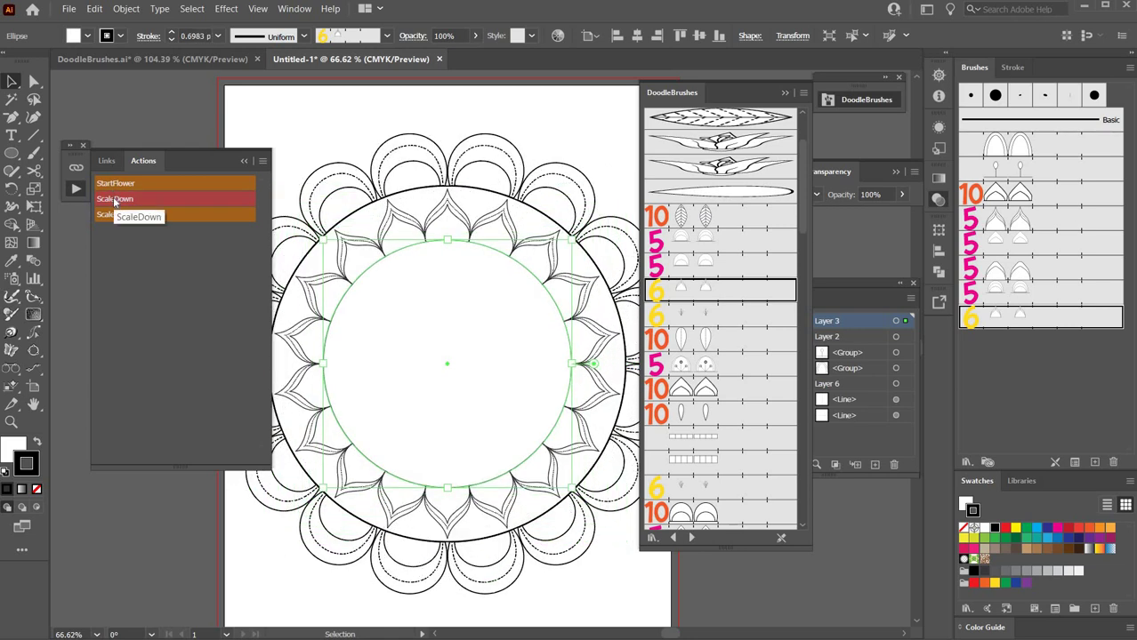
Apply the small sprig brush marked 6 to a front copy of the pointed-petal ring
key(a)
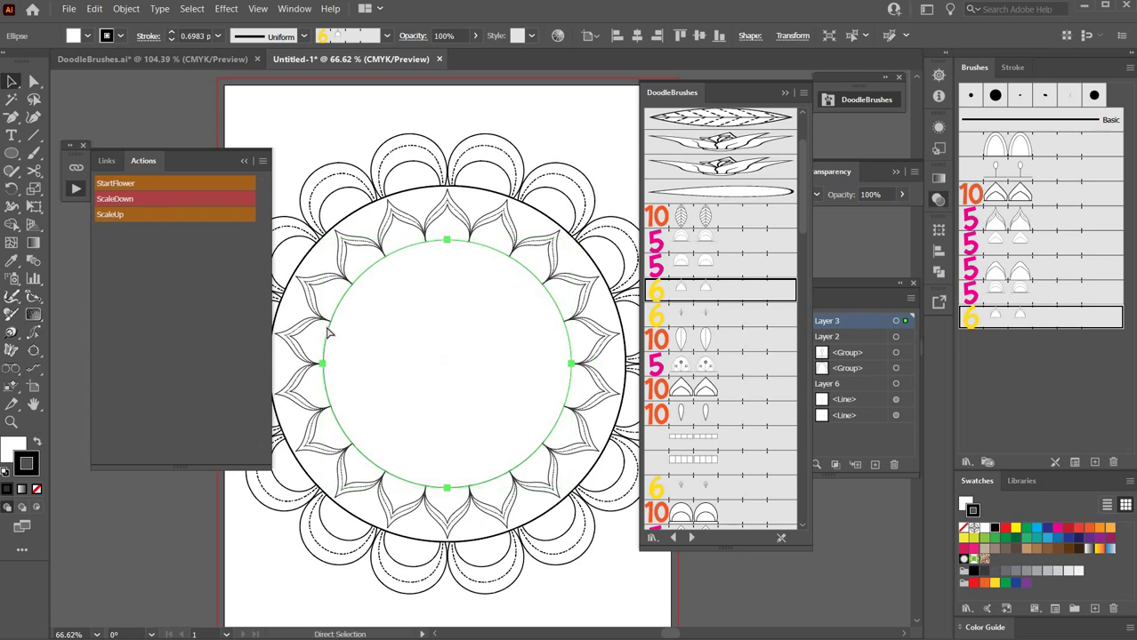
key(v)
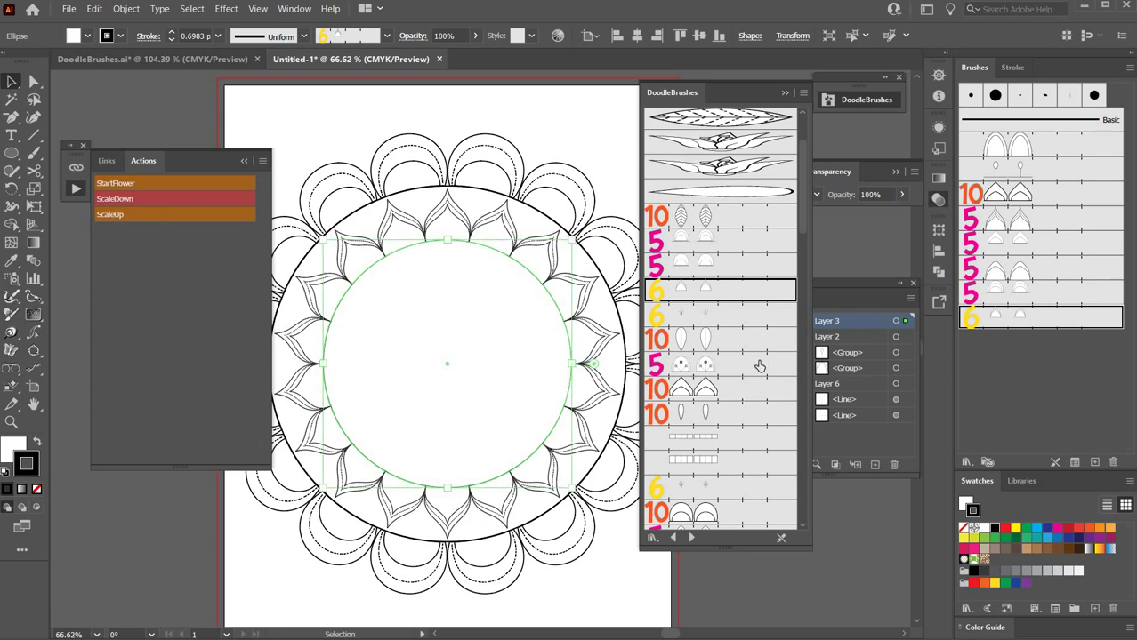
click(681, 317)
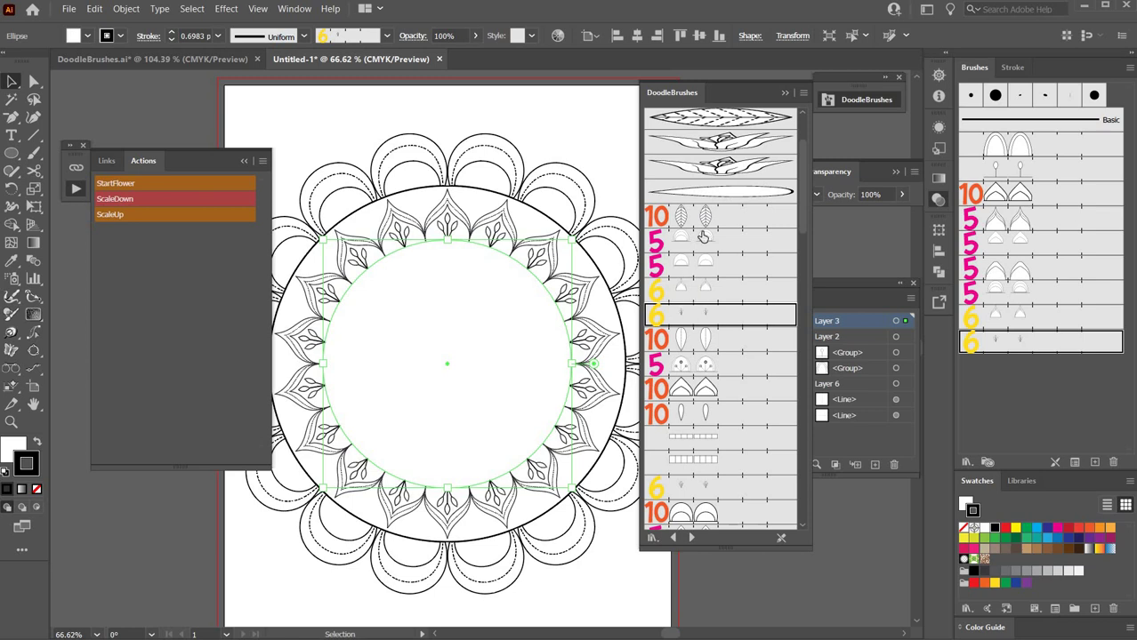
Apply the first brick-band brush to another front copy of the ring and shrink it once with ScaleDown
click(719, 437)
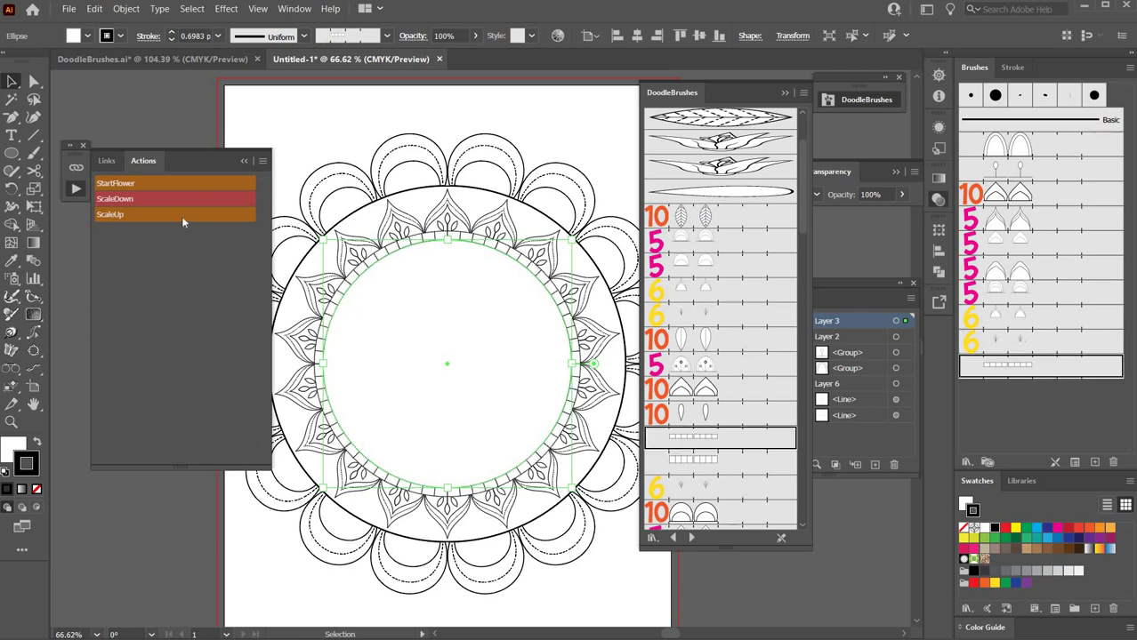
drag(407, 236, 608, 357)
key(ctrl+0)
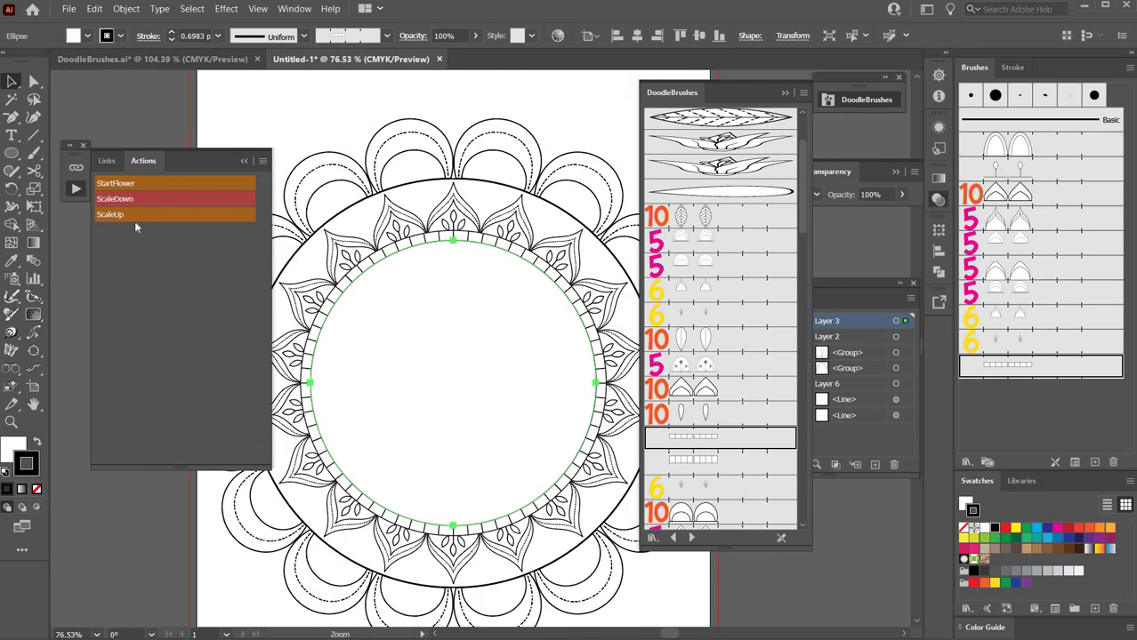
click(129, 201)
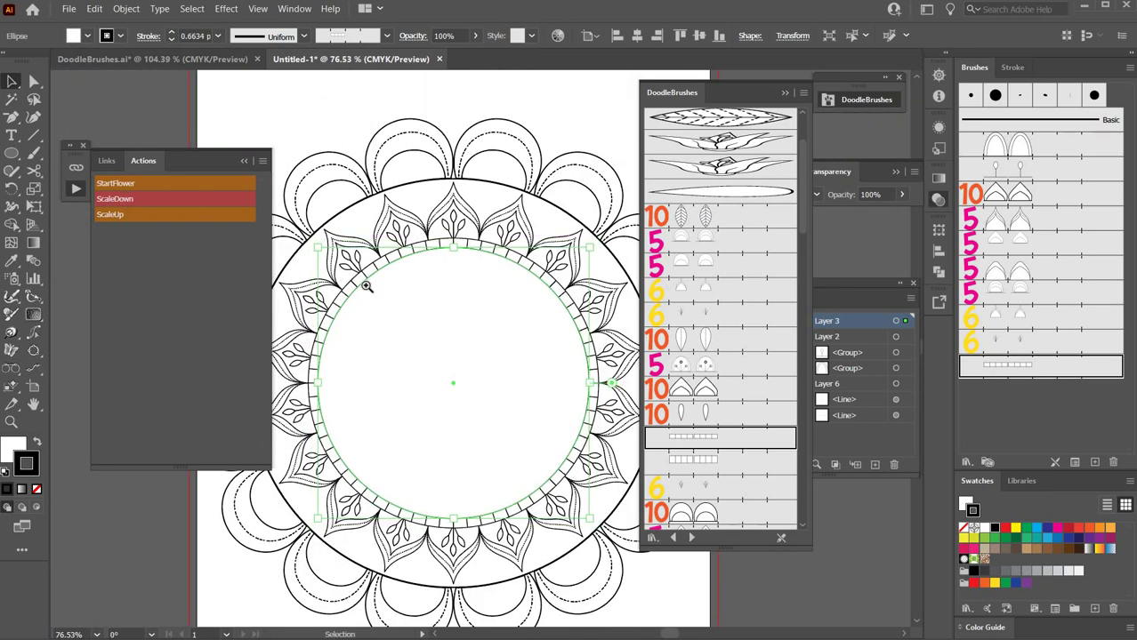
key(ctrl+space)
mouse_move(368, 282)
mouse_down()
mouse_move(541, 381)
mouse_move(378, 320)
mouse_up()
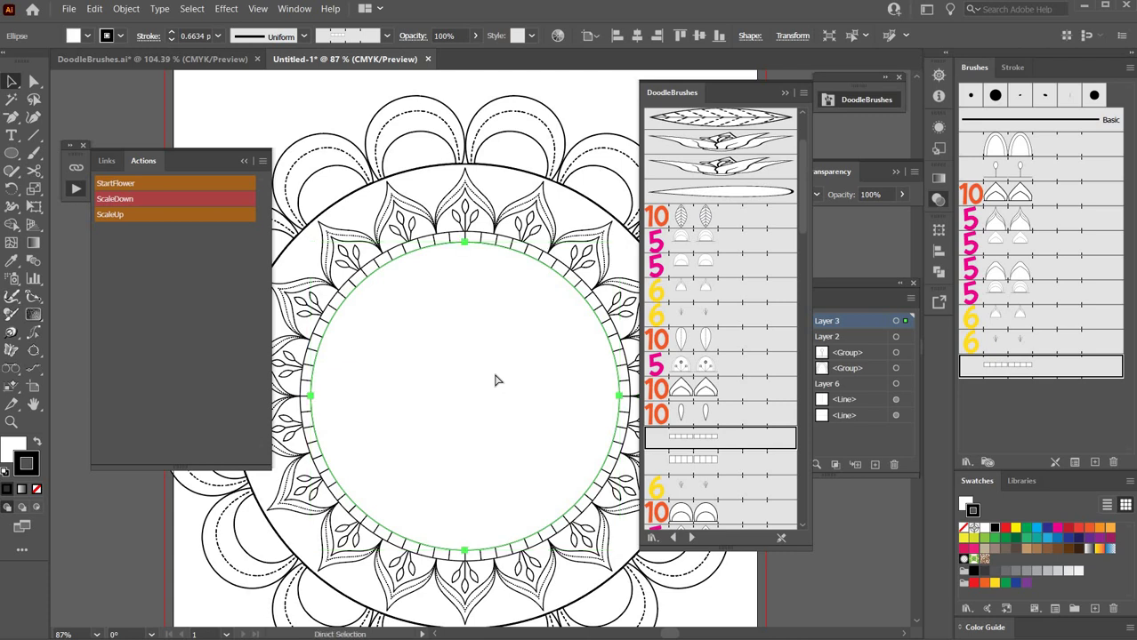
Add a ring of rounded double petals with the brush marked 10 and shrink it inside the brick band using ScaleDown
click(678, 514)
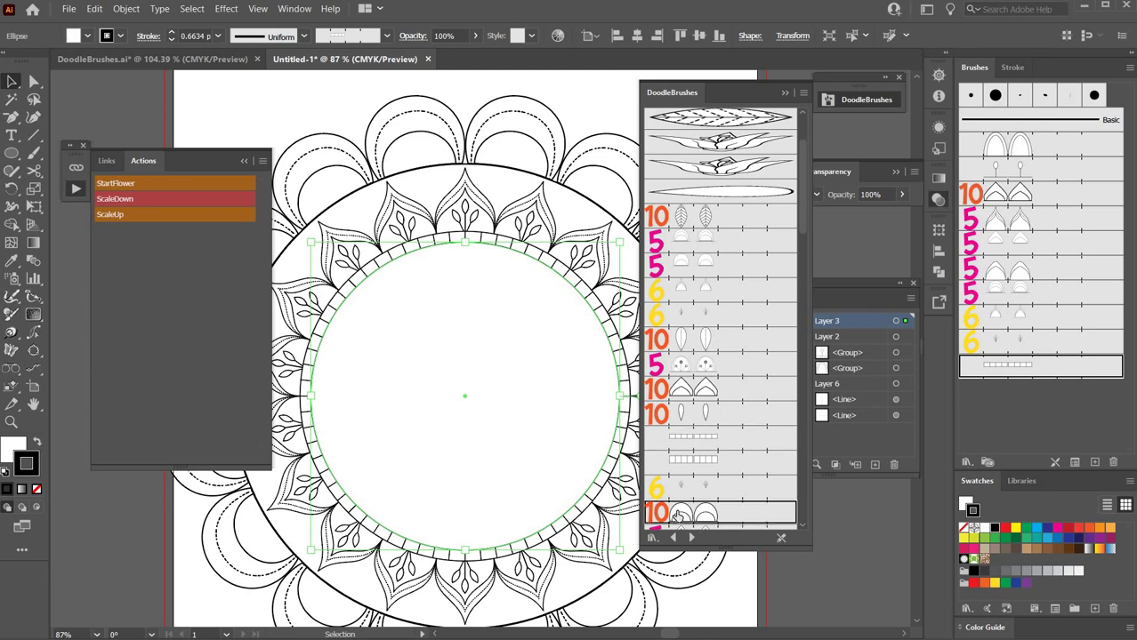
click(128, 202)
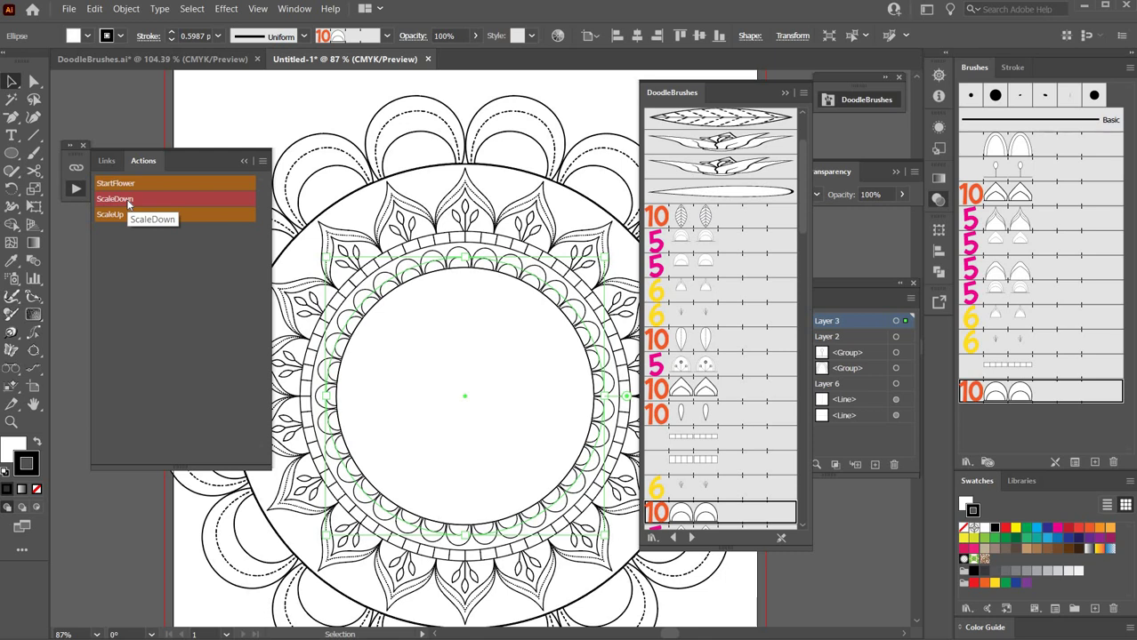
key(a)
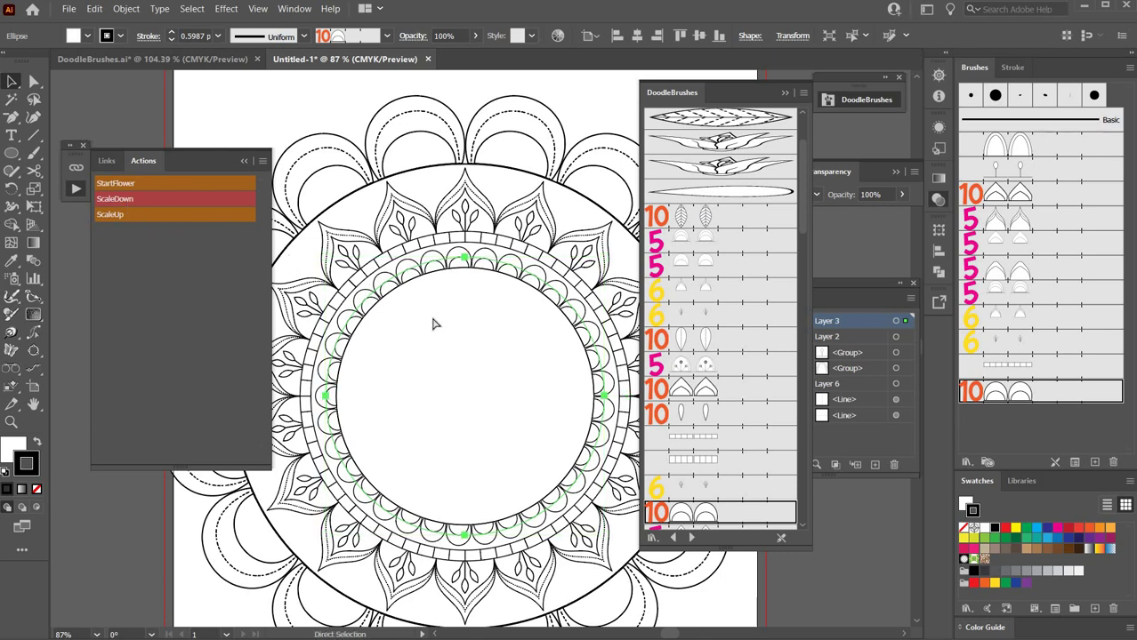
key(v)
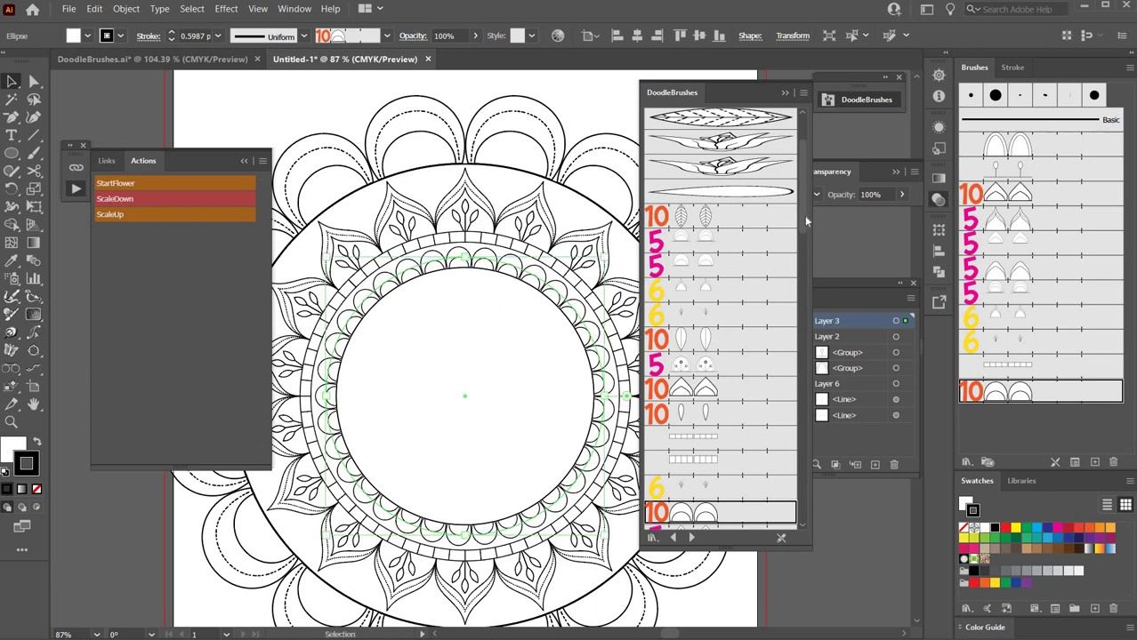
Apply the plain circle brush to a new copy of the ring and run ScaleDown until it sits inside the rounded petals
drag(799, 220, 798, 309)
click(700, 449)
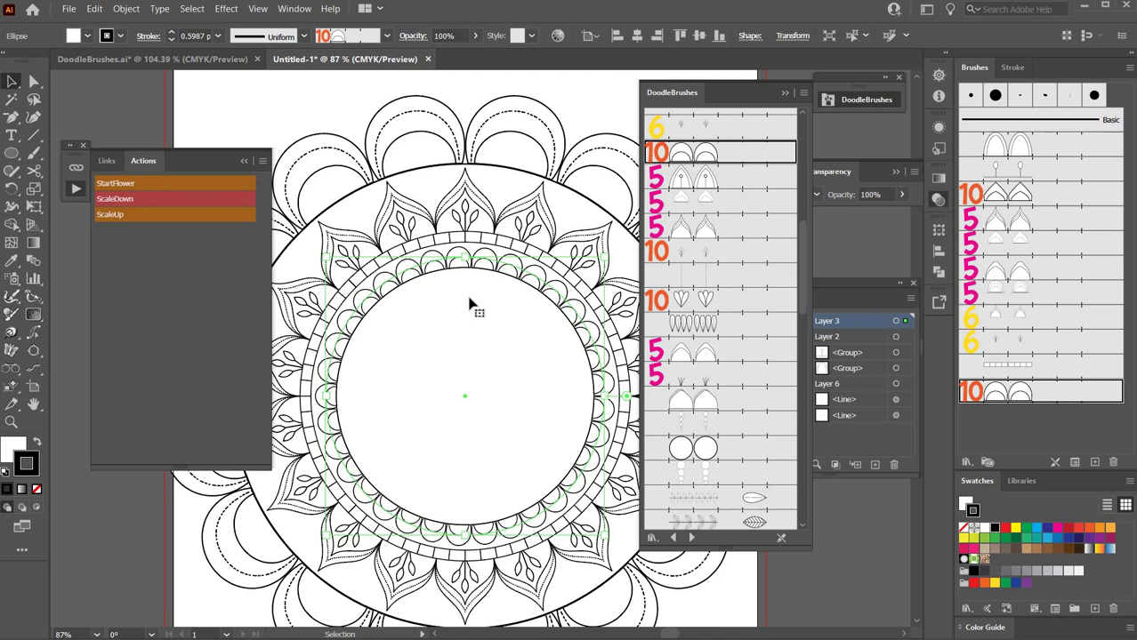
click(122, 201)
click(125, 203)
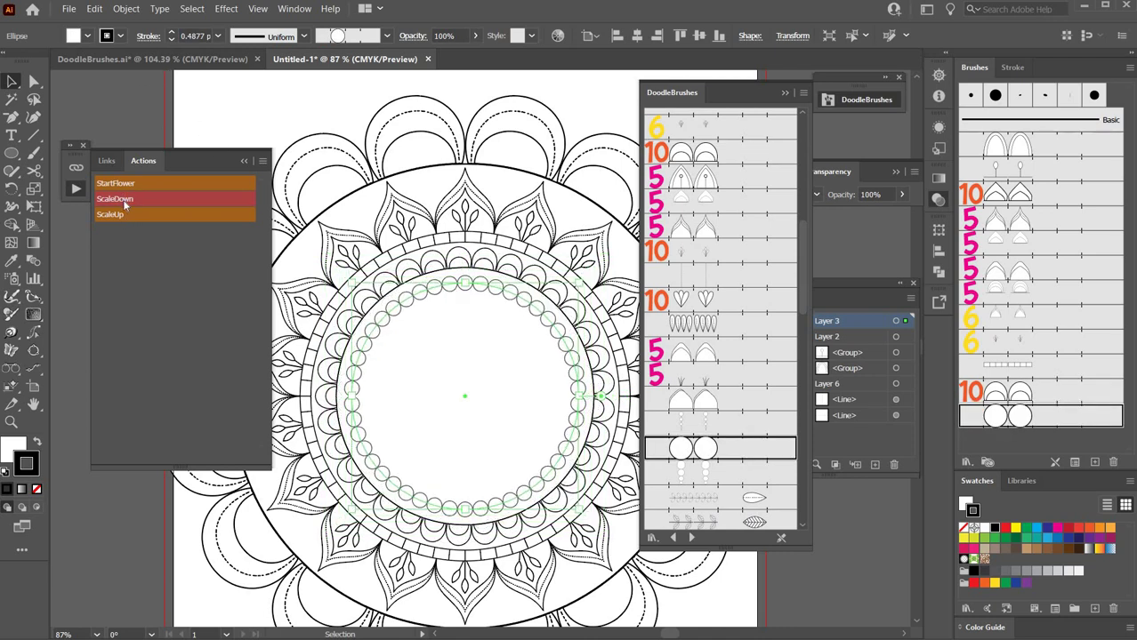
Delete the outermost ring with the rounded dashed petals
key(ctrl+space)
drag(532, 378, 474, 347)
key(v)
click(456, 194)
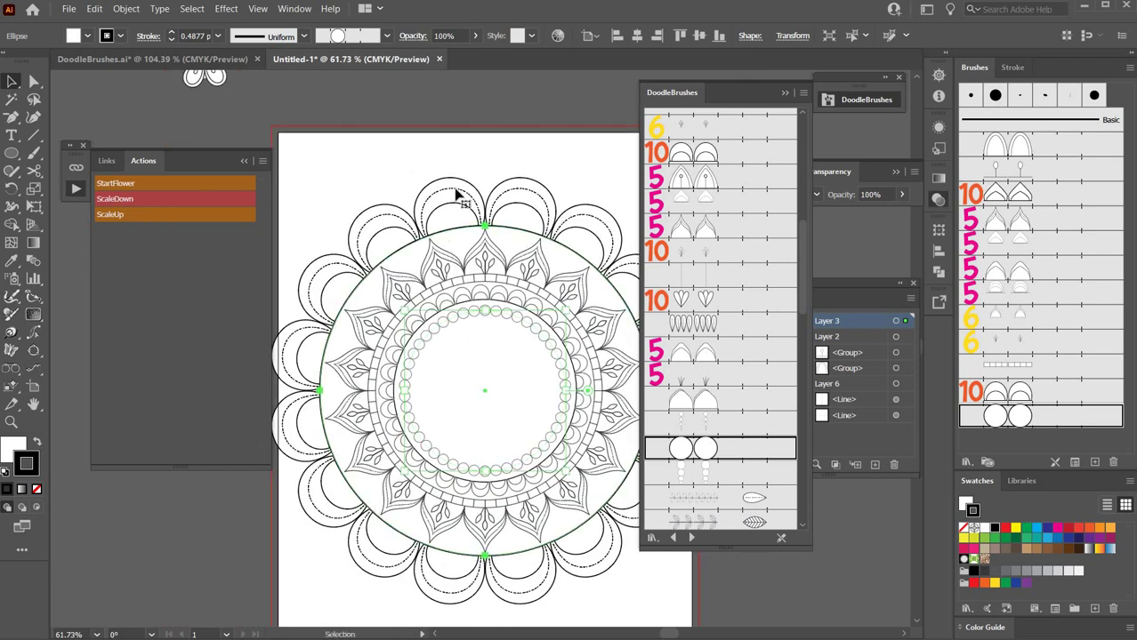
key(Delete)
Select the ring of small circles and apply the rounded double-petal brush marked 10 to a front copy of it
key(ctrl+space)
drag(466, 354, 538, 413)
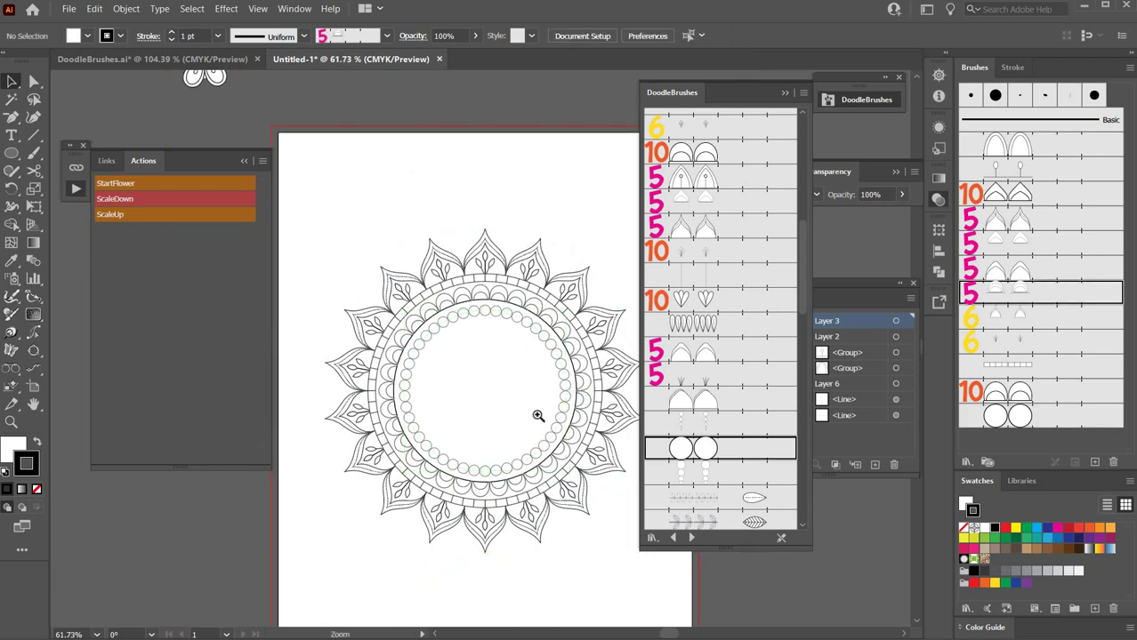
click(496, 288)
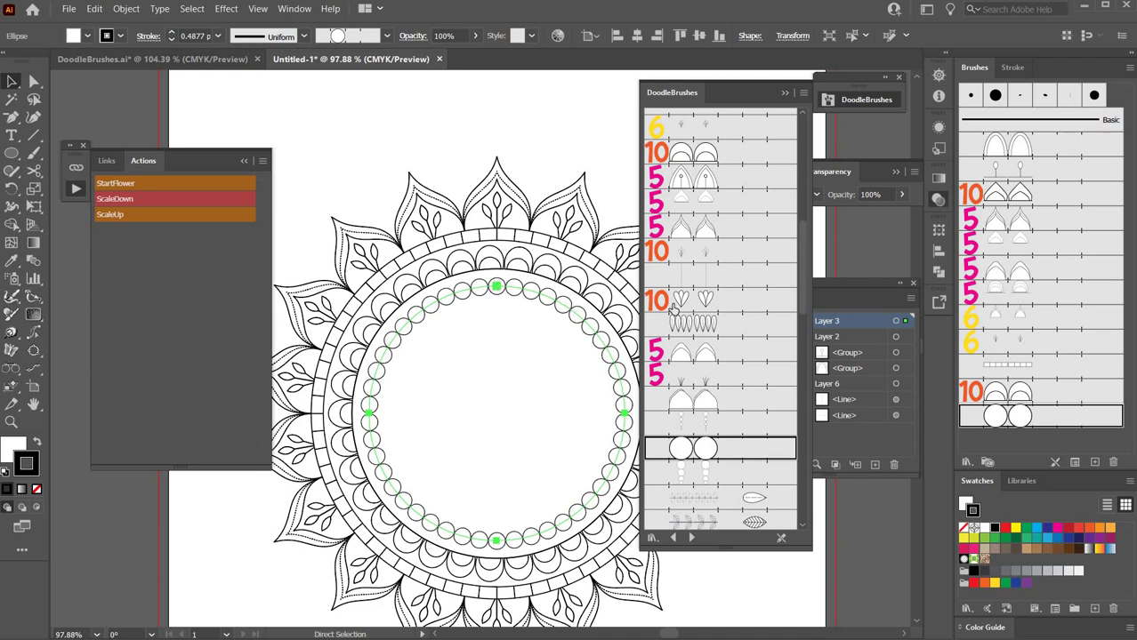
key(v)
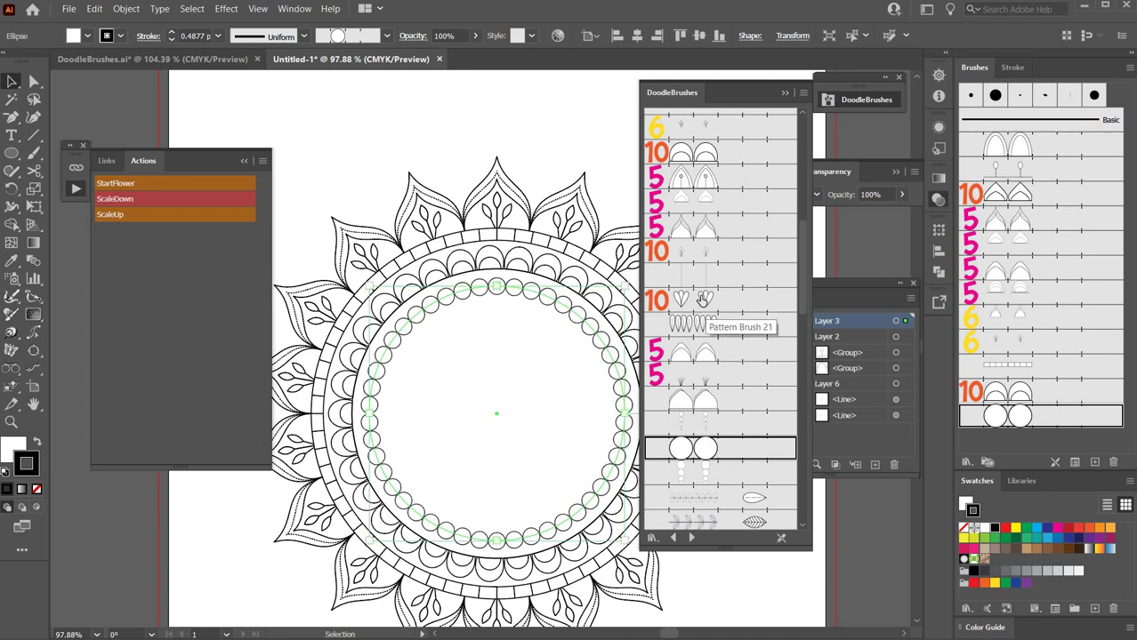
click(694, 153)
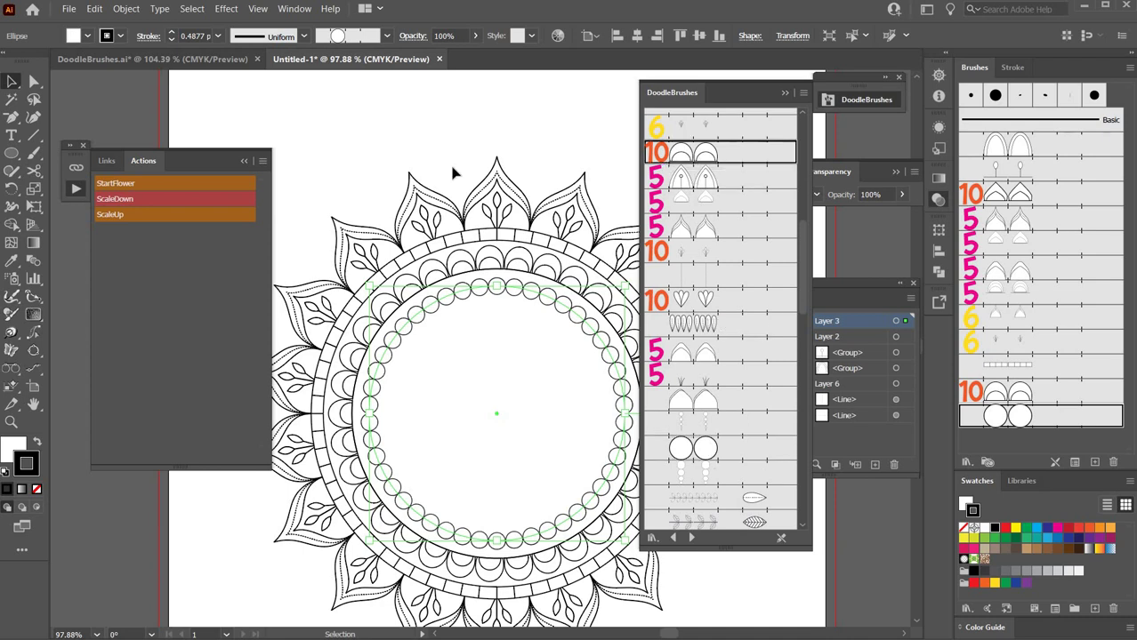
Shrink the new rounded-petal ring four times with ScaleDown and set its stroke weight to 0.75 pt
click(134, 201)
click(134, 201)
click(134, 200)
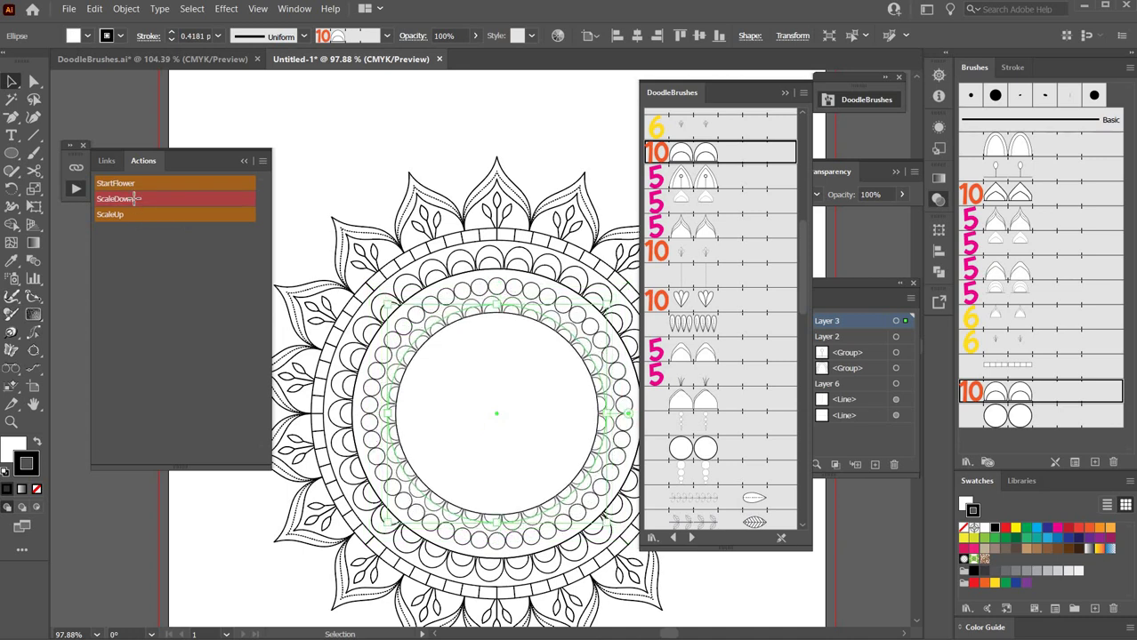
click(133, 199)
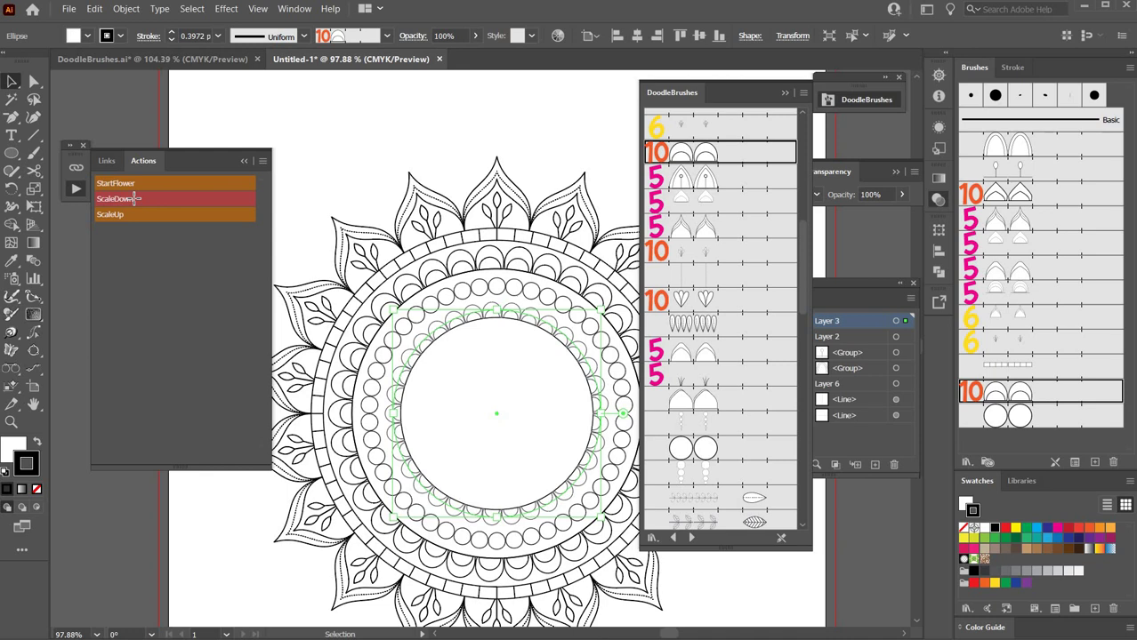
click(218, 37)
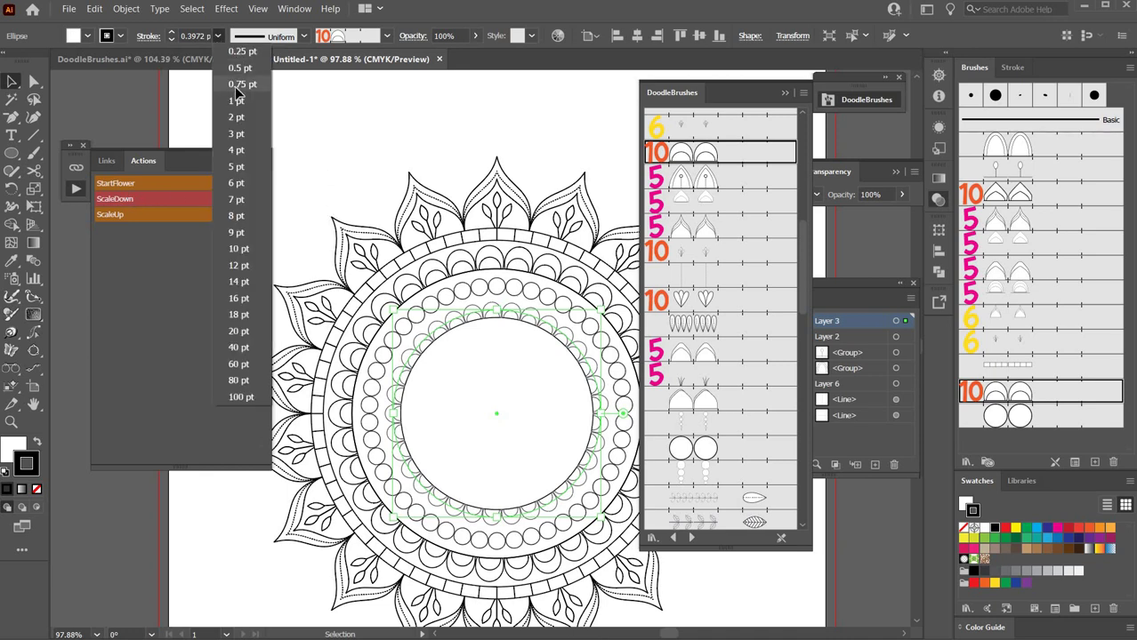
click(237, 93)
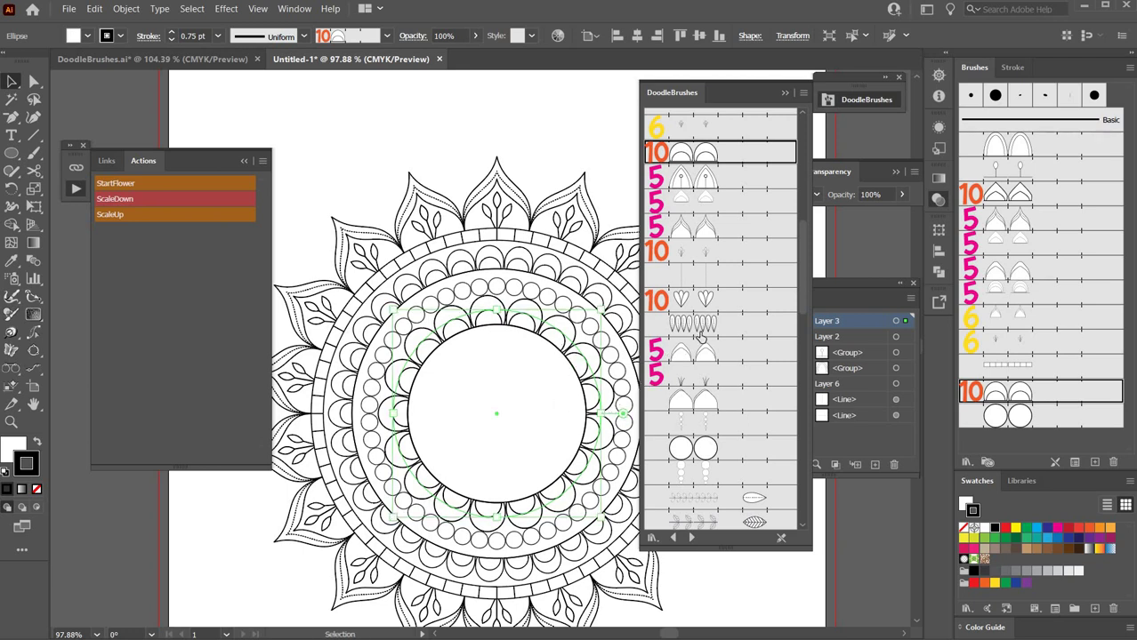
Try the sprig brush marked 10 on a front copy, then switch to Pattern Brush 21 and run ScaleDown five times
click(698, 253)
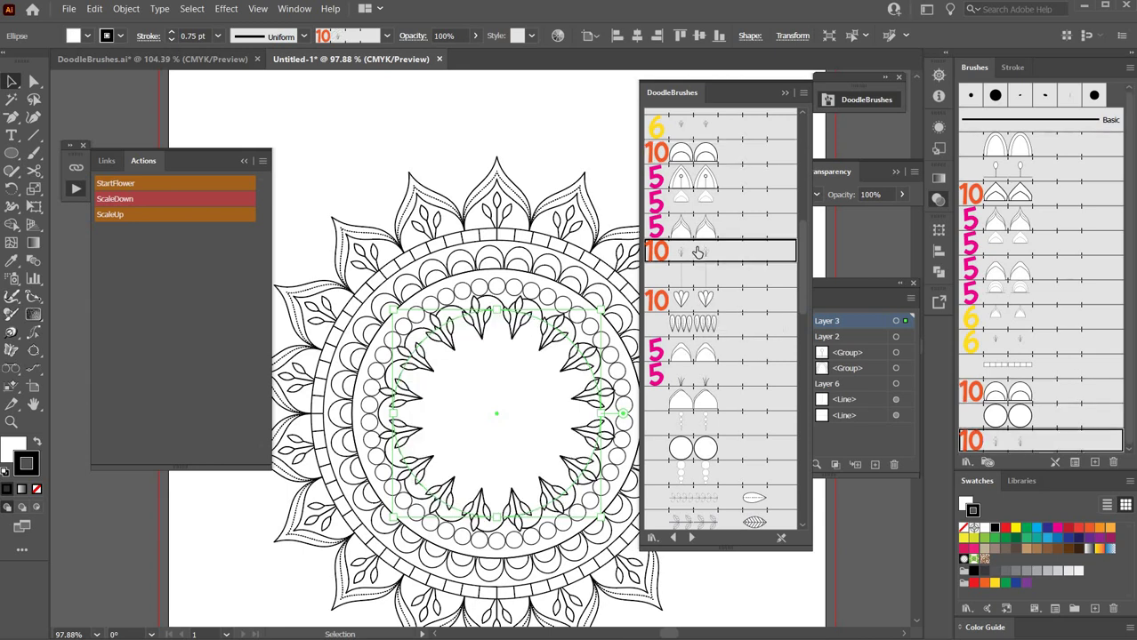
click(719, 301)
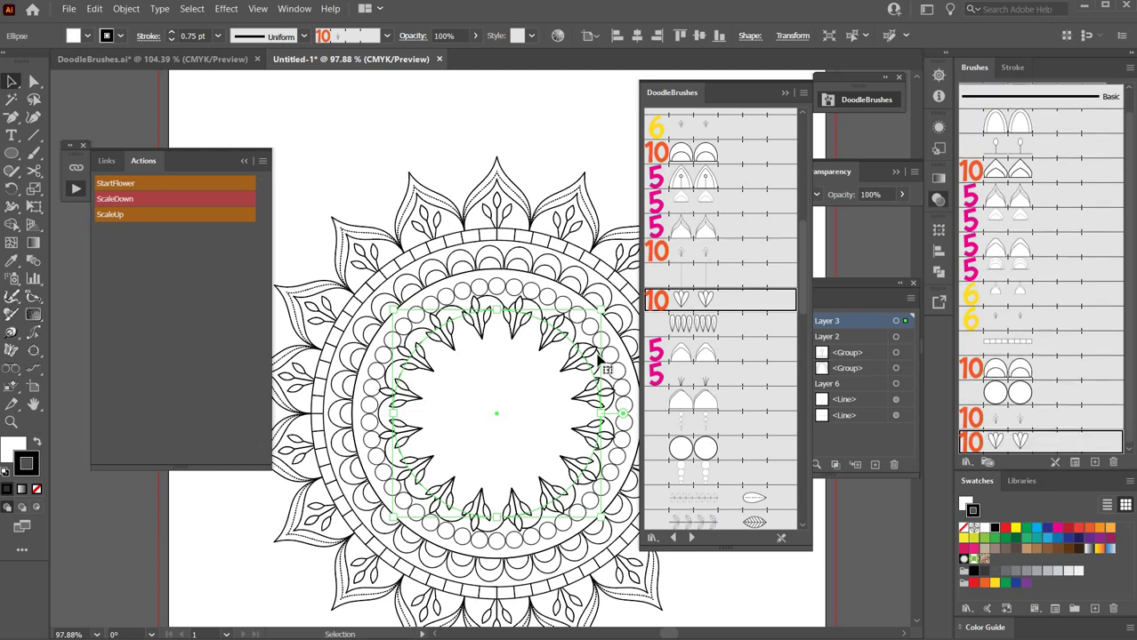
click(150, 201)
click(150, 200)
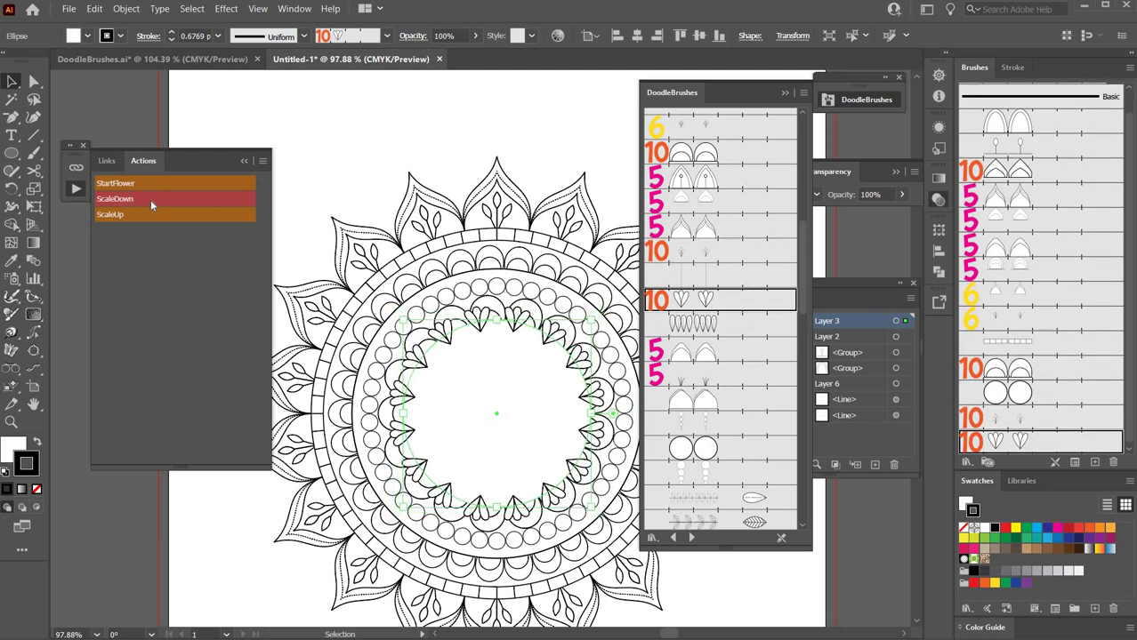
click(150, 200)
click(150, 200)
click(150, 200)
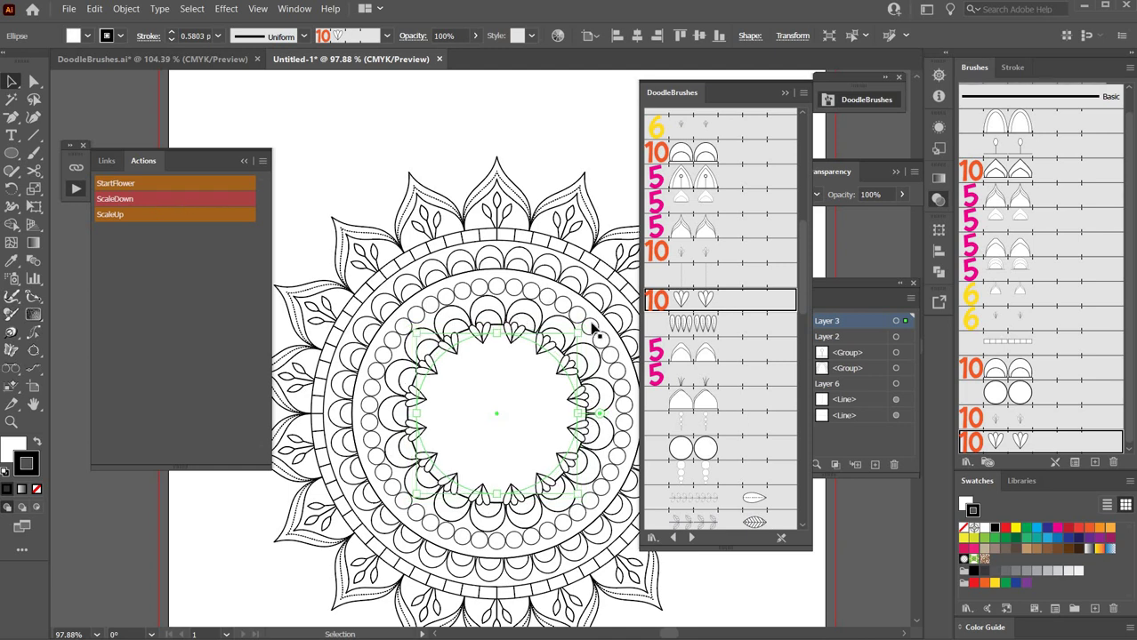
Rotate the innermost heart-petal ring slightly clockwise and shrink it two more times with ScaleDown
mouse_move(591, 327)
mouse_down()
mouse_move(591, 347)
mouse_move(587, 334)
mouse_up()
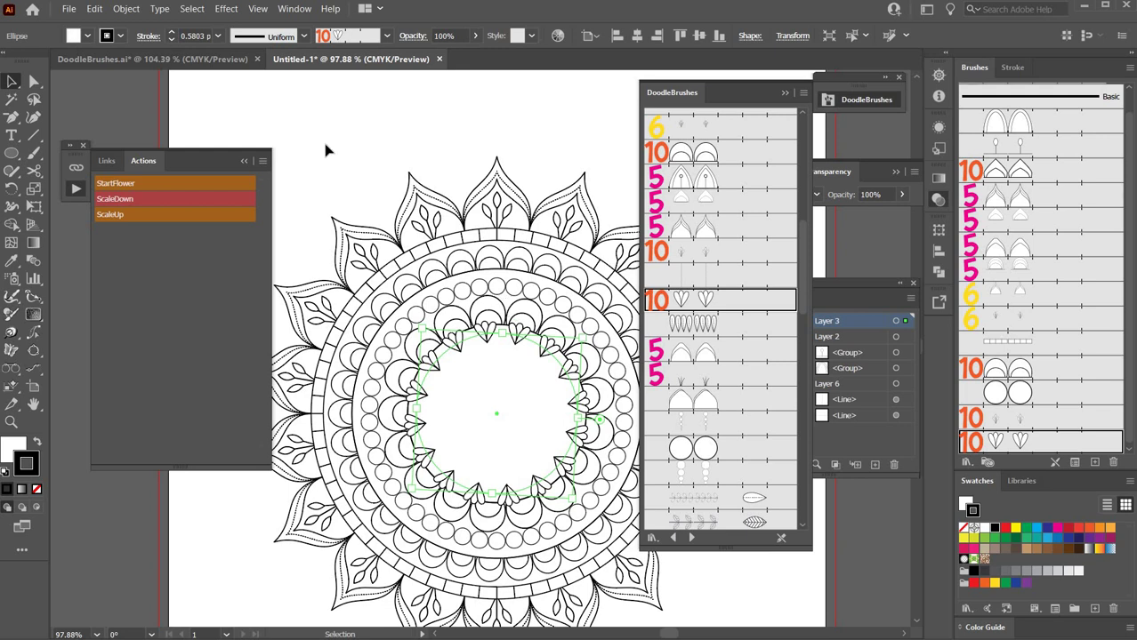
click(137, 200)
click(137, 199)
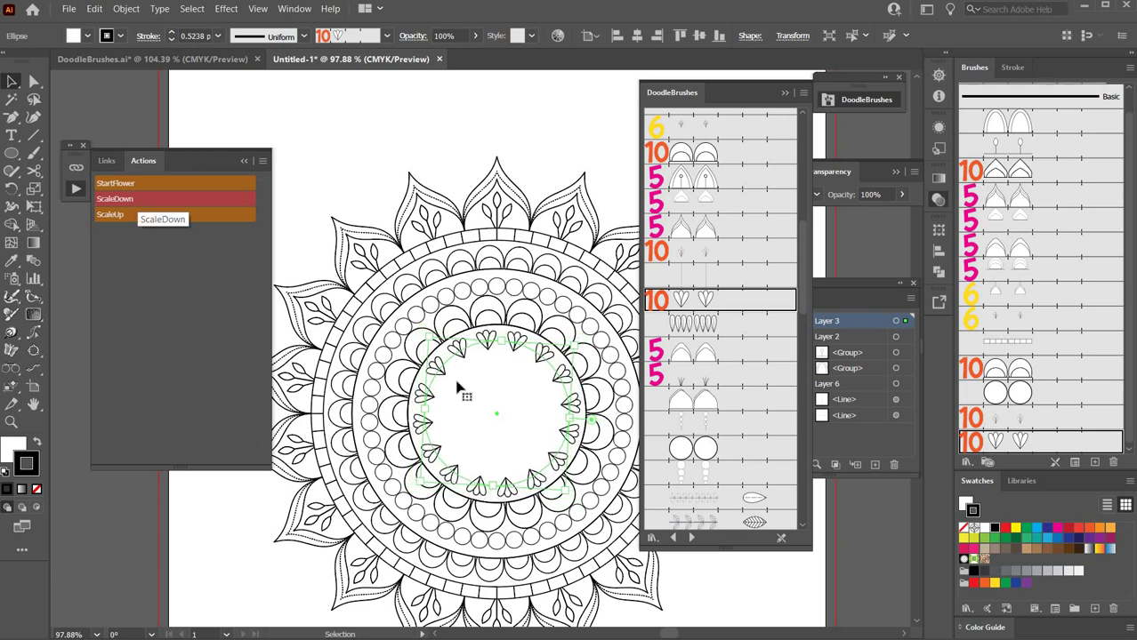
Apply the pointed double-petal brush marked 5 to a front copy of the heart-petal ring and shrink it repeatedly with ScaleDown
key(a)
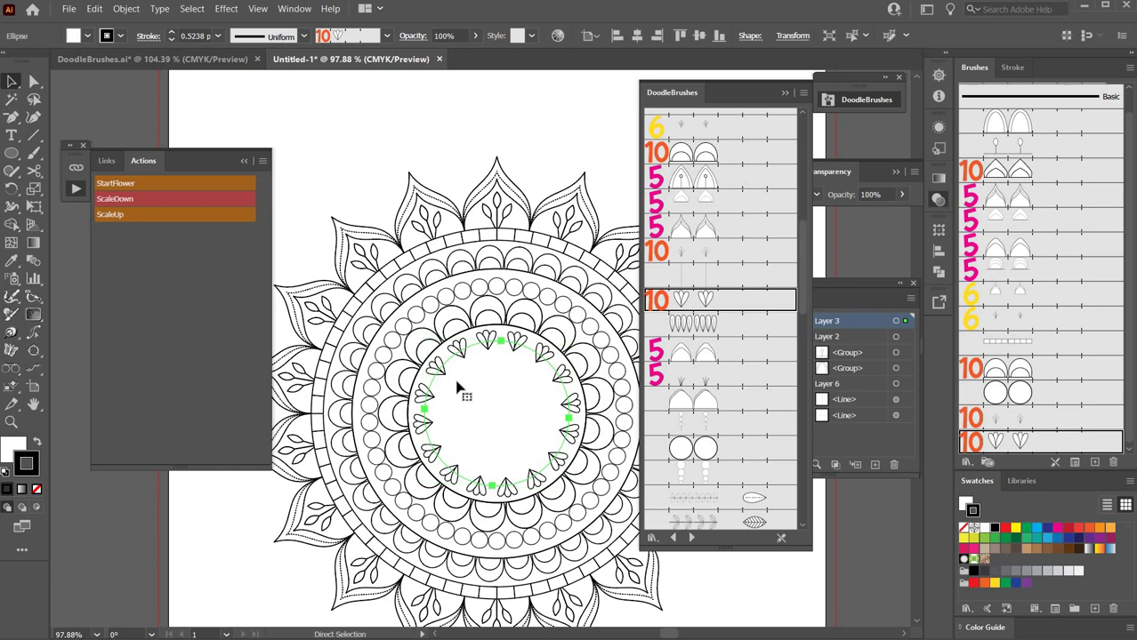
key(v)
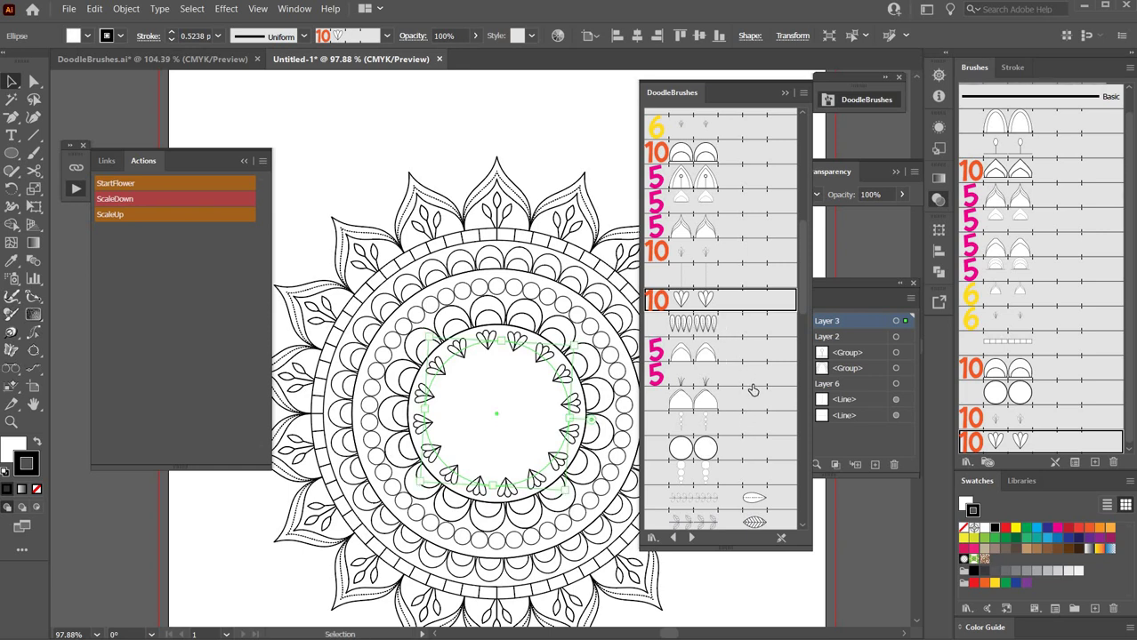
click(685, 201)
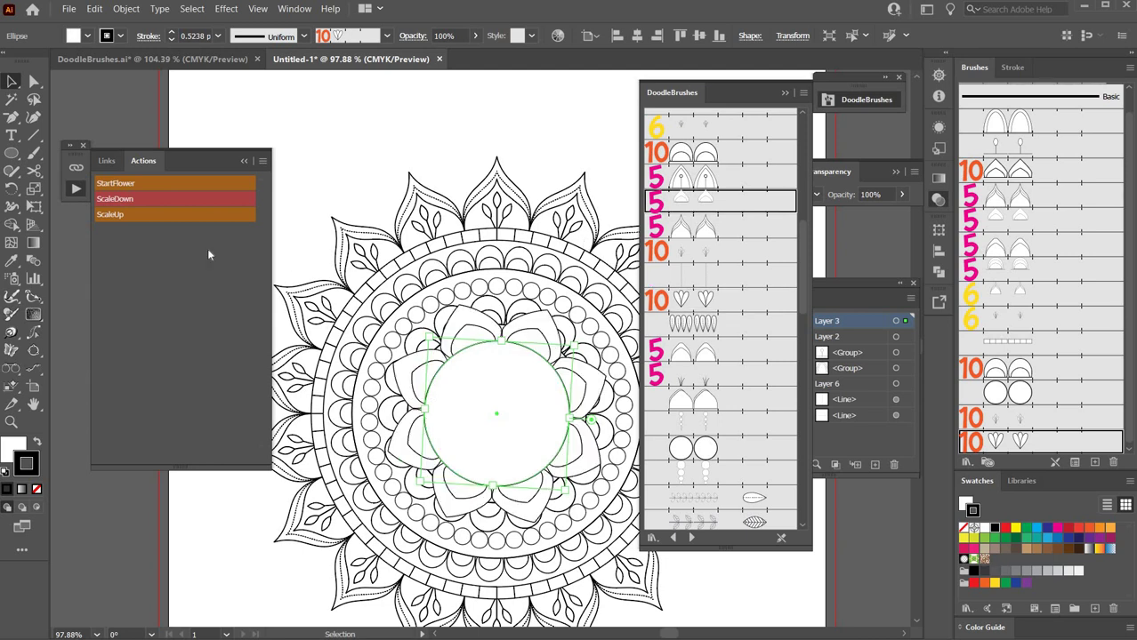
click(114, 197)
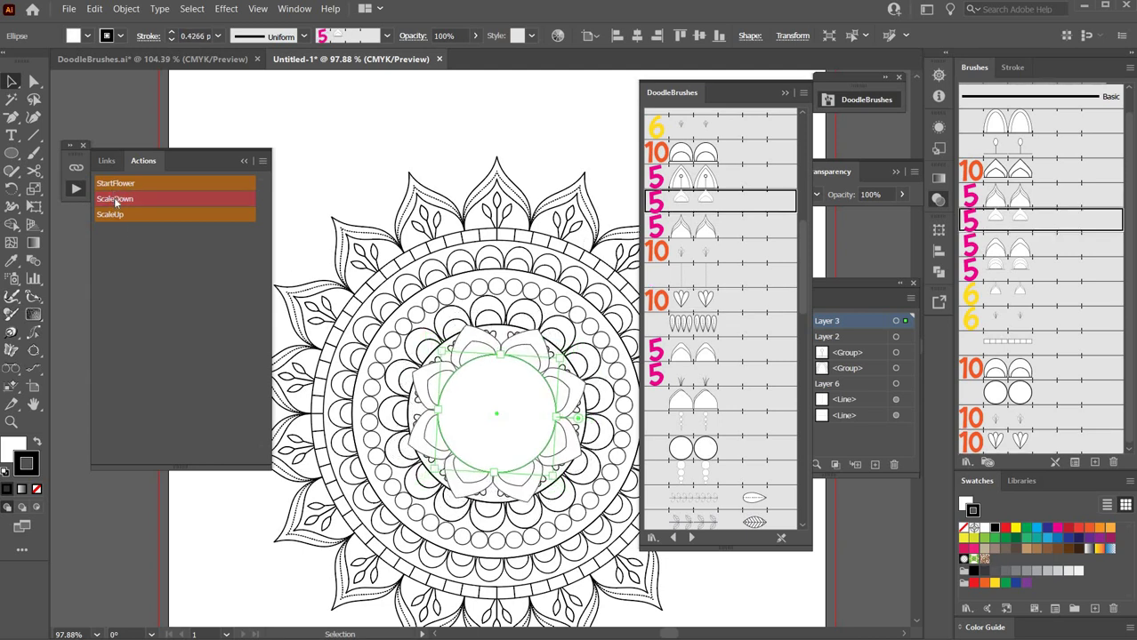
click(114, 198)
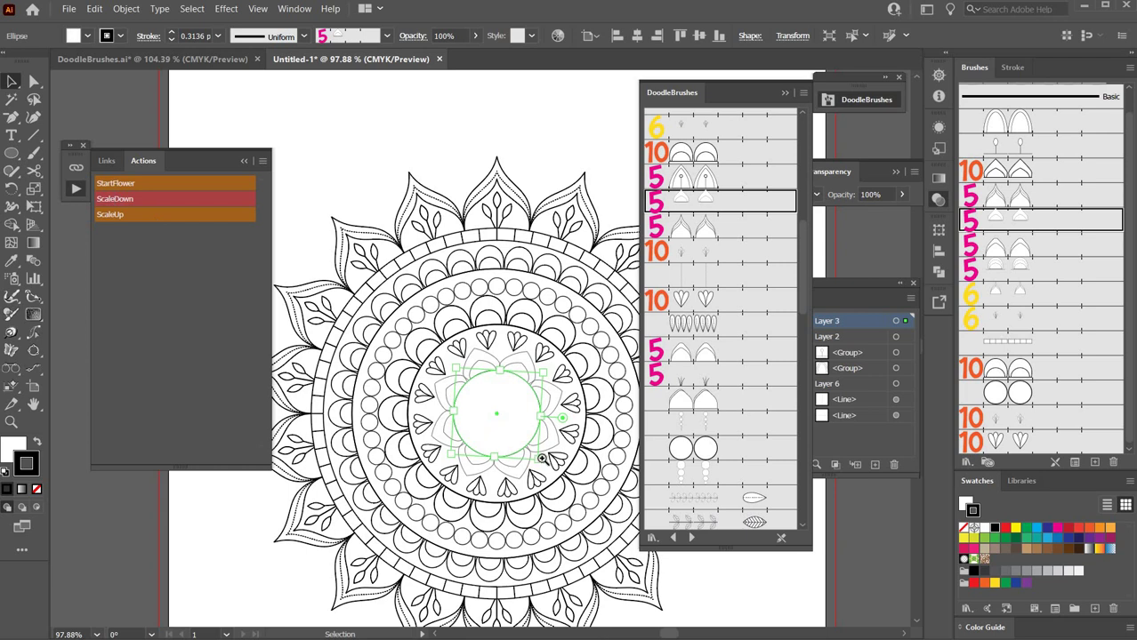
Select all rings of the mandala, group them and expand the group's appearance
drag(542, 459, 442, 398)
drag(562, 384, 483, 309)
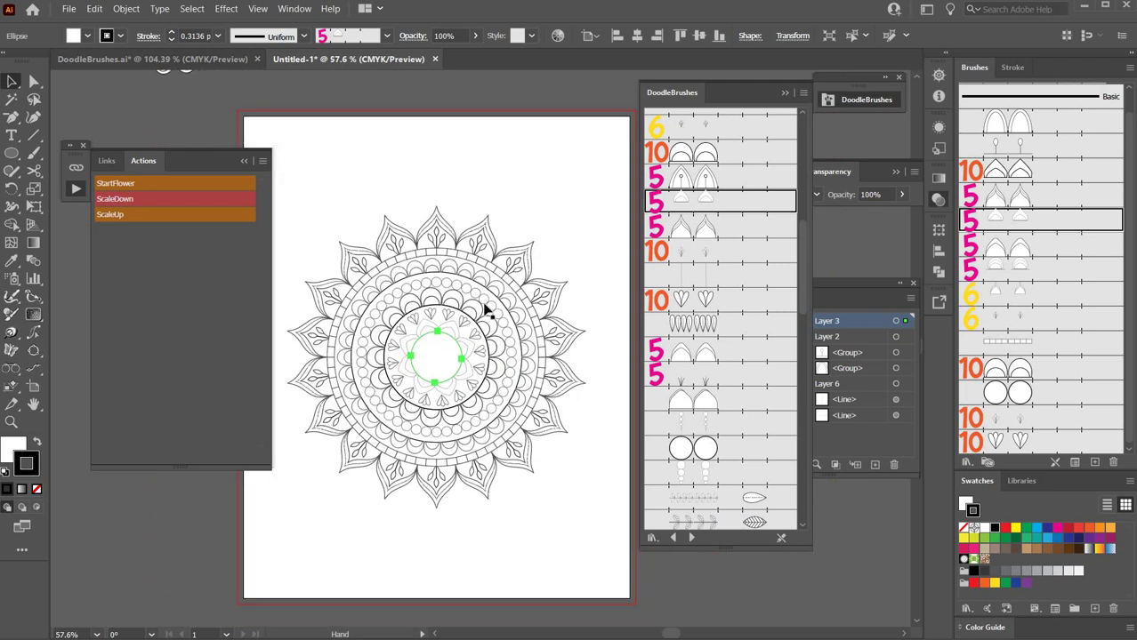
drag(304, 176, 571, 527)
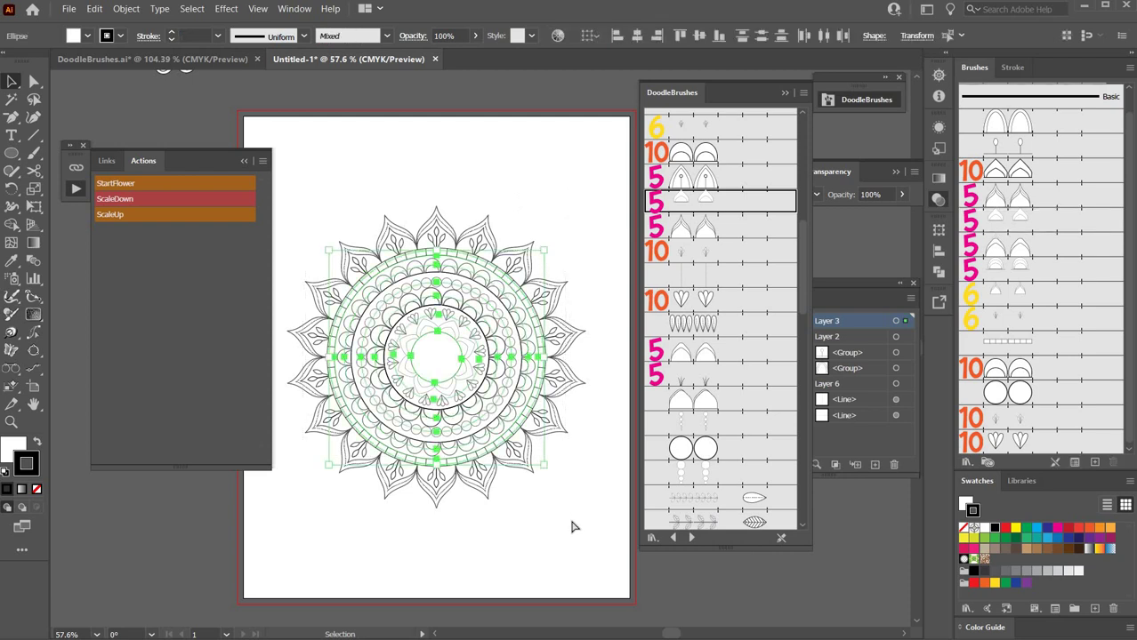
key(a)
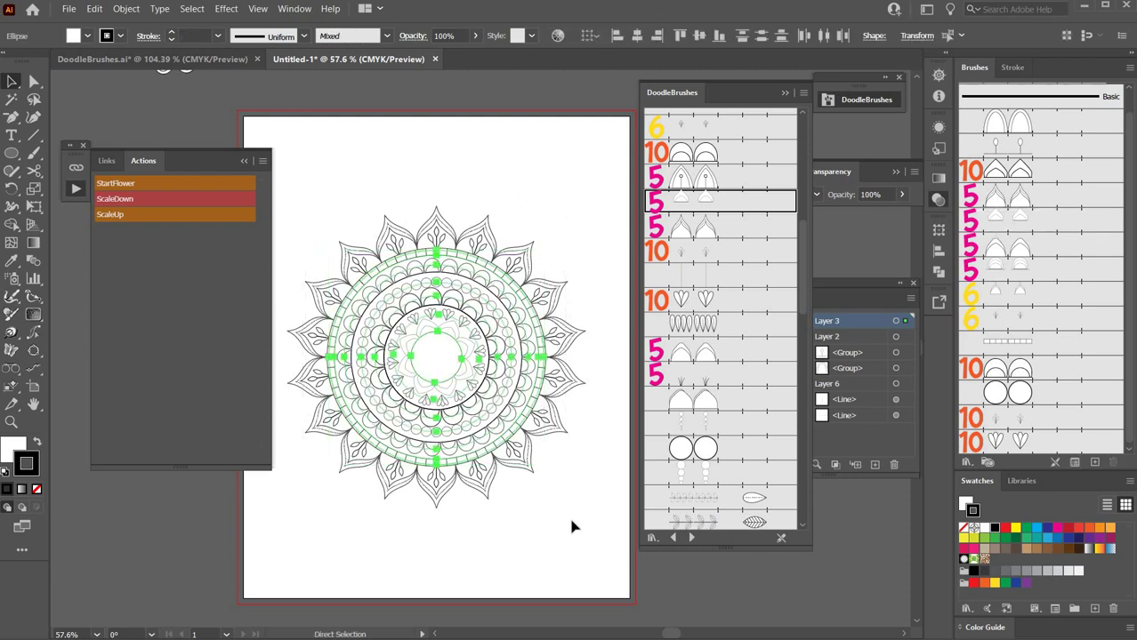
key(v)
click(126, 9)
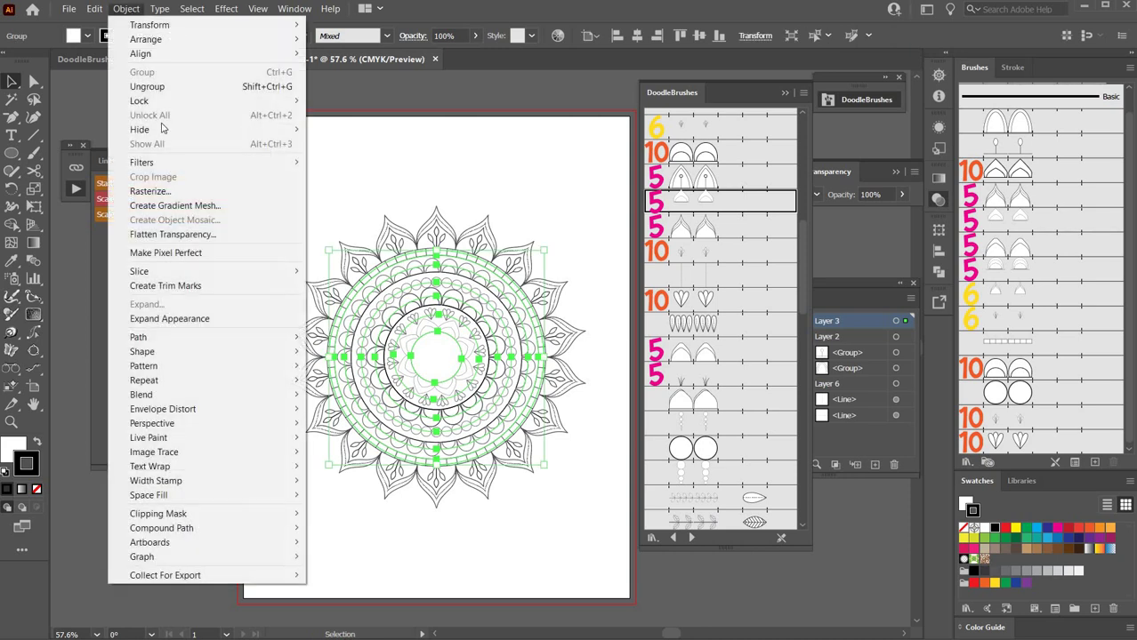
click(249, 319)
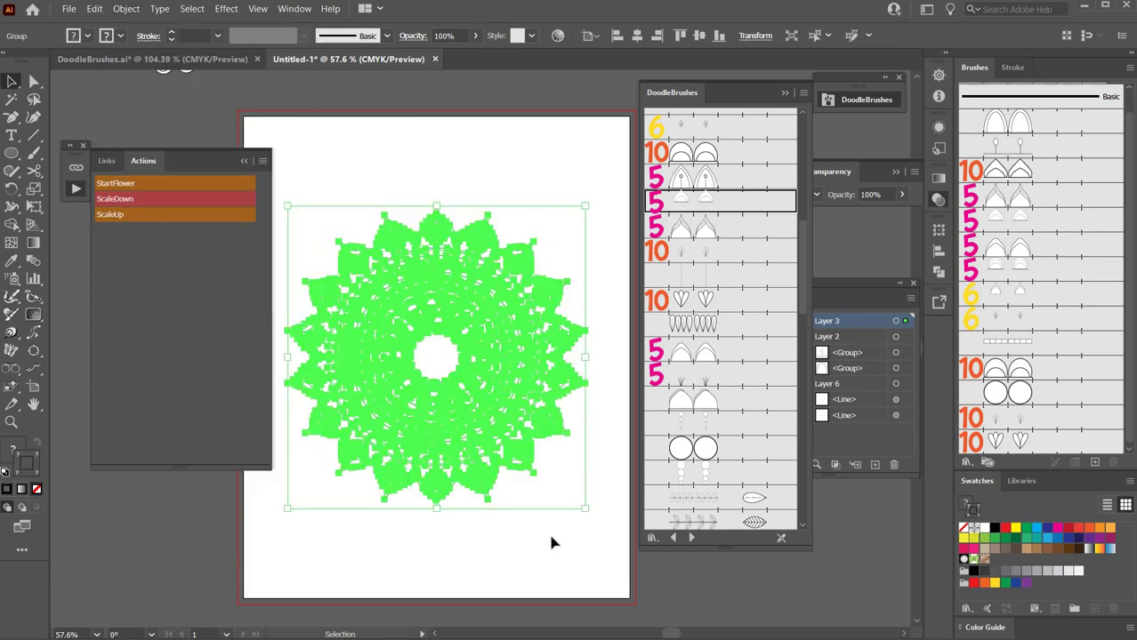
Set the expanded mandala's stroke weight to 0.75 pt and deselect it
click(219, 35)
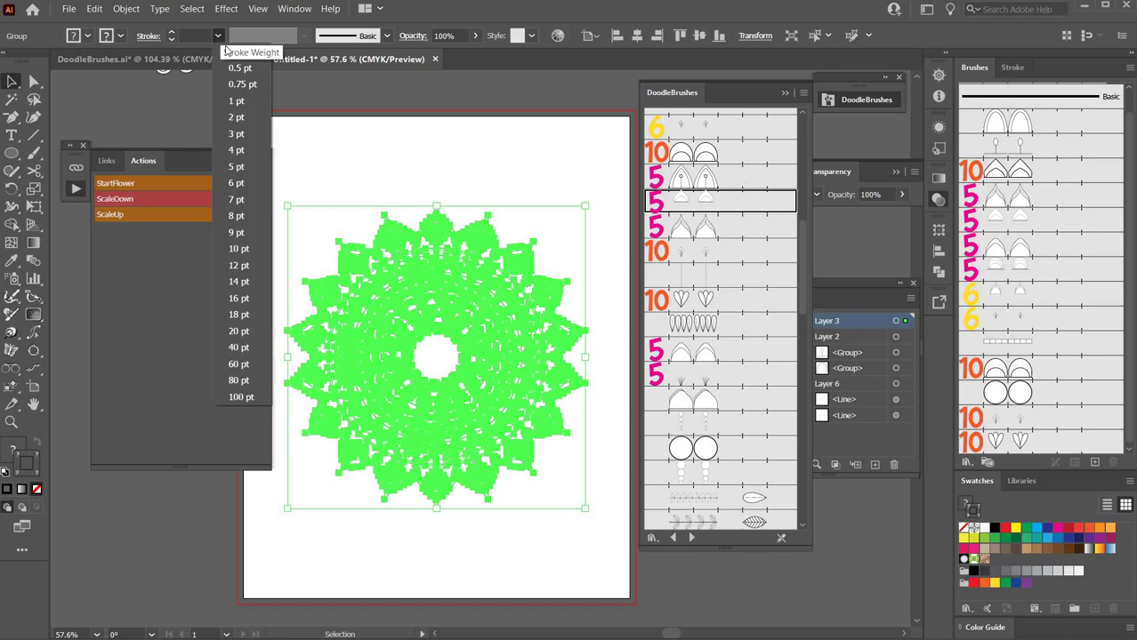
click(240, 87)
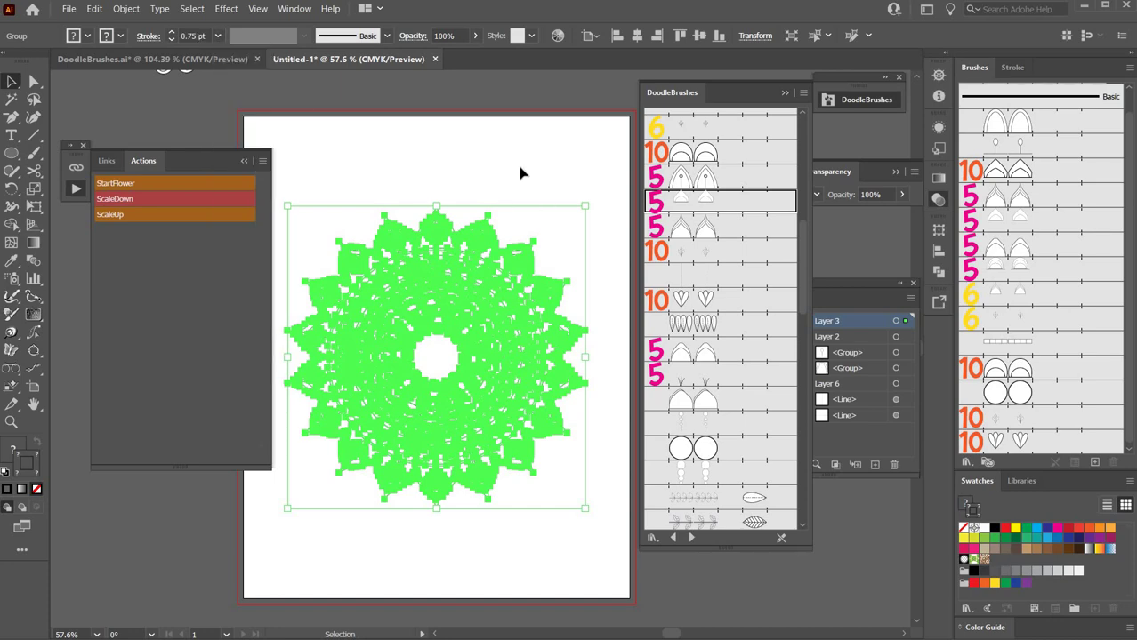
key(ctrl+shift+a)
drag(447, 321, 517, 365)
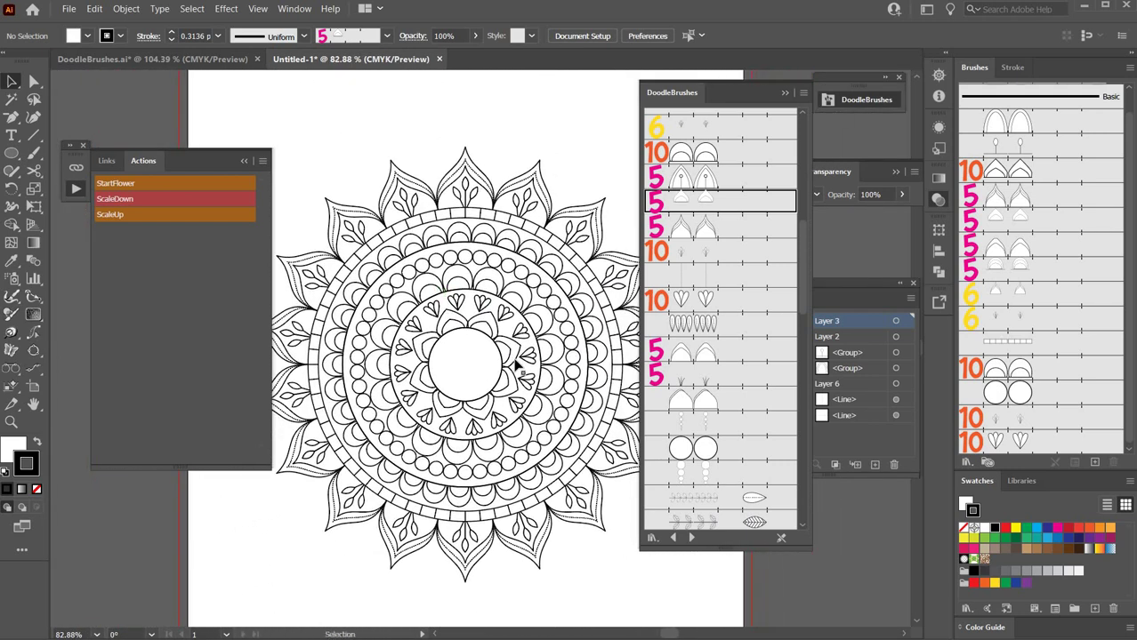